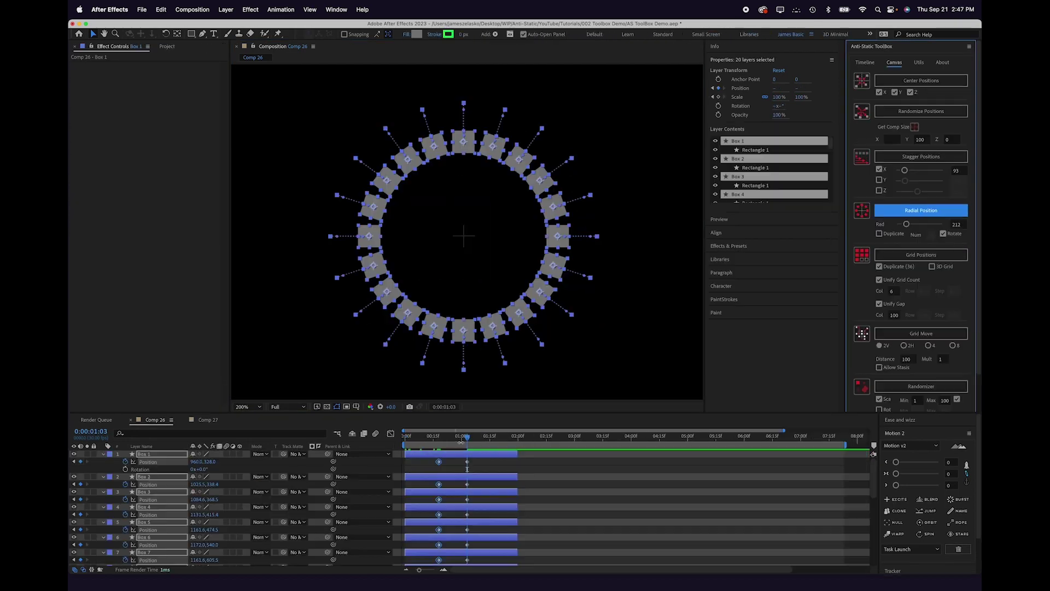
{"action": "mouse_move", "coordinate": [462, 436]}
{"action": "left_mouse_down"}
{"action": "mouse_move", "coordinate": [435, 436]}
{"action": "mouse_move", "coordinate": [476, 432]}
{"action": "left_mouse_up"}
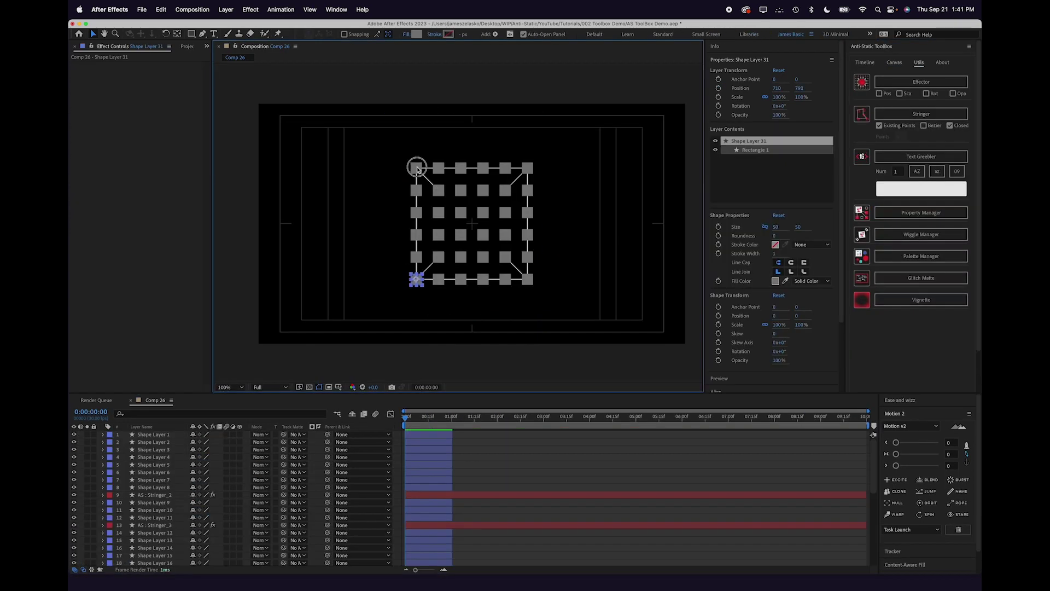
{"action": "left_click_drag", "start_coordinate": [417, 164], "coordinate": [376, 197]}
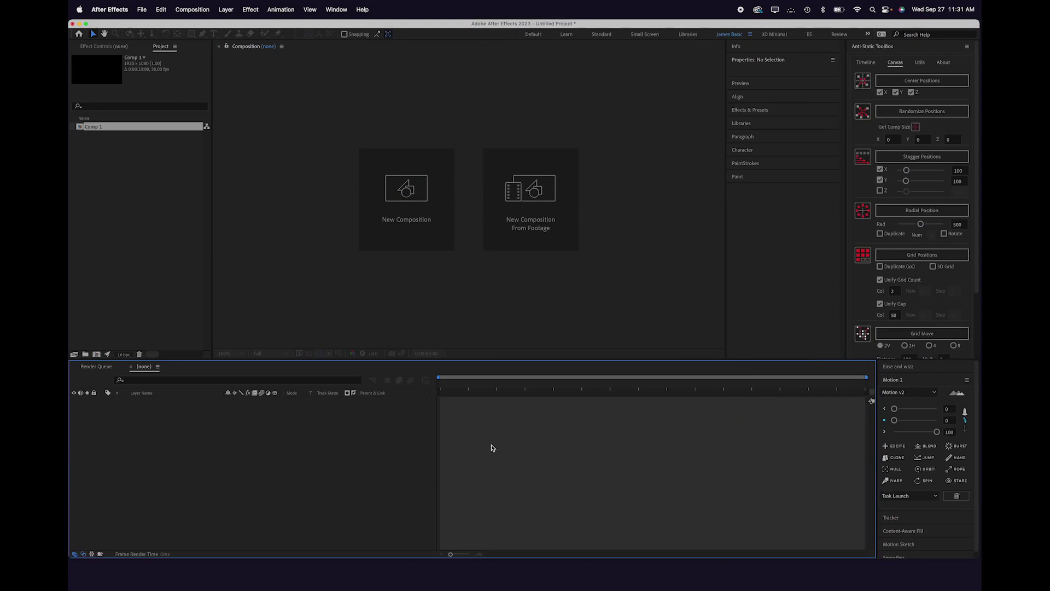
- Create a new 1920 × 1080, 30 fps composition lasting 10 seconds and add a full-frame rectangle shape layer
{"action": "left_click", "coordinate": [418, 206]}
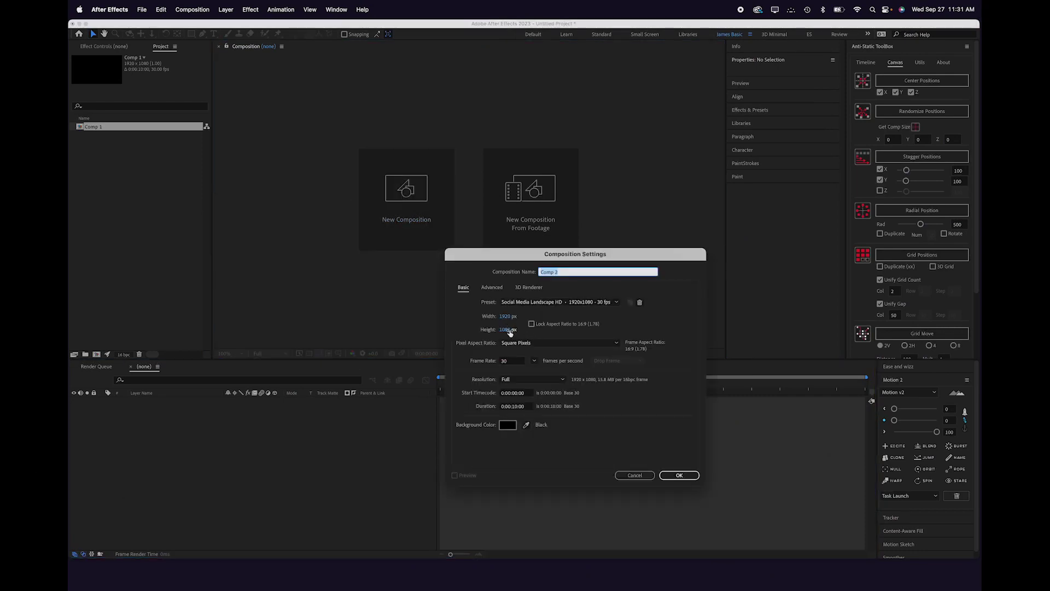
{"action": "left_click", "coordinate": [679, 474]}
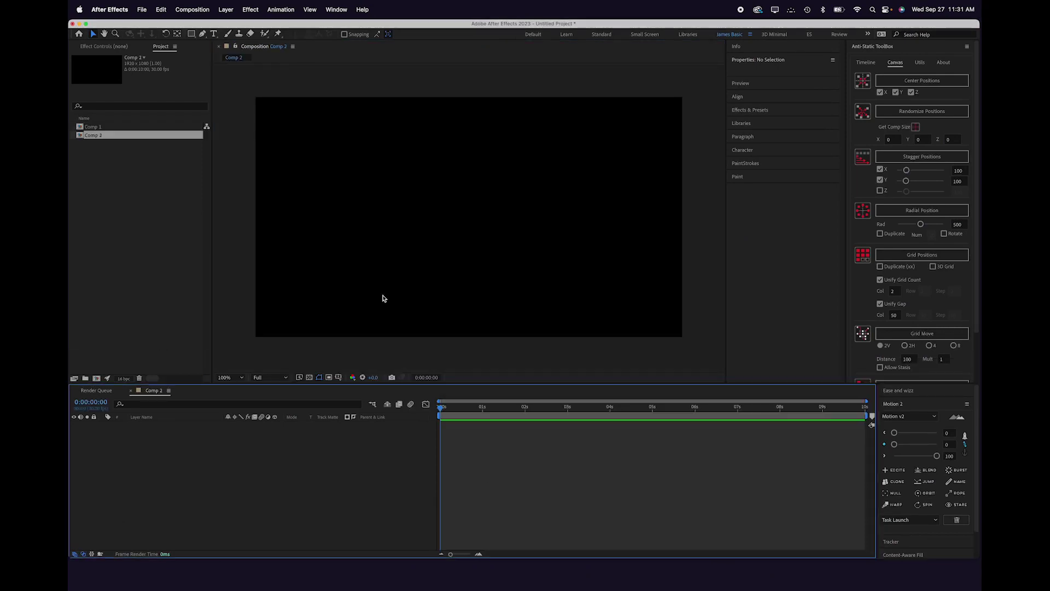
{"action": "double_click", "coordinate": [192, 34]}
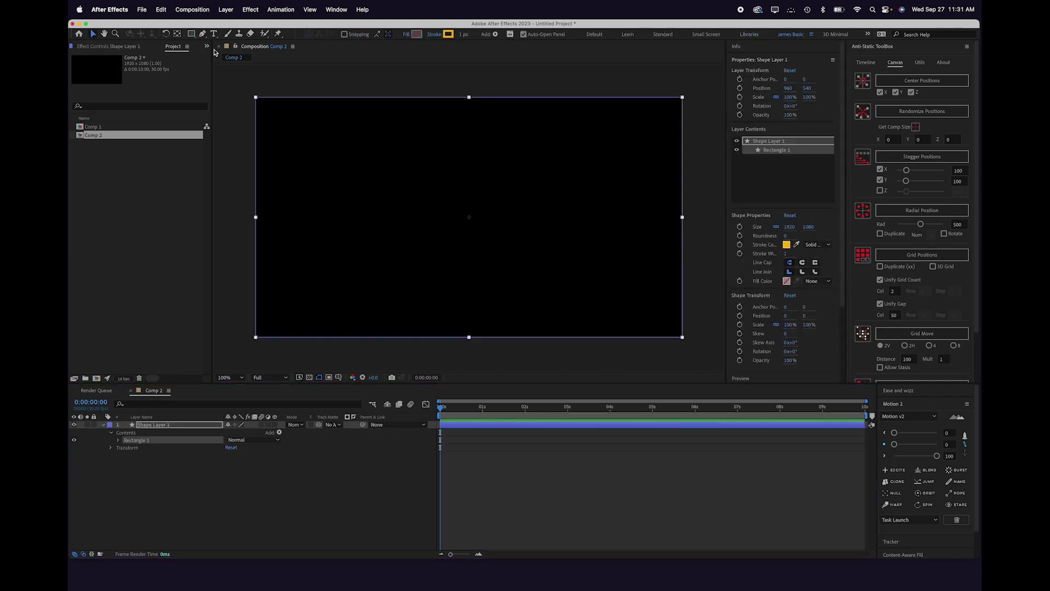
- Unlink the rectangle's size proportions and set its size to 10 by 10
{"action": "left_click", "coordinate": [775, 226]}
{"action": "left_click", "coordinate": [790, 227]}
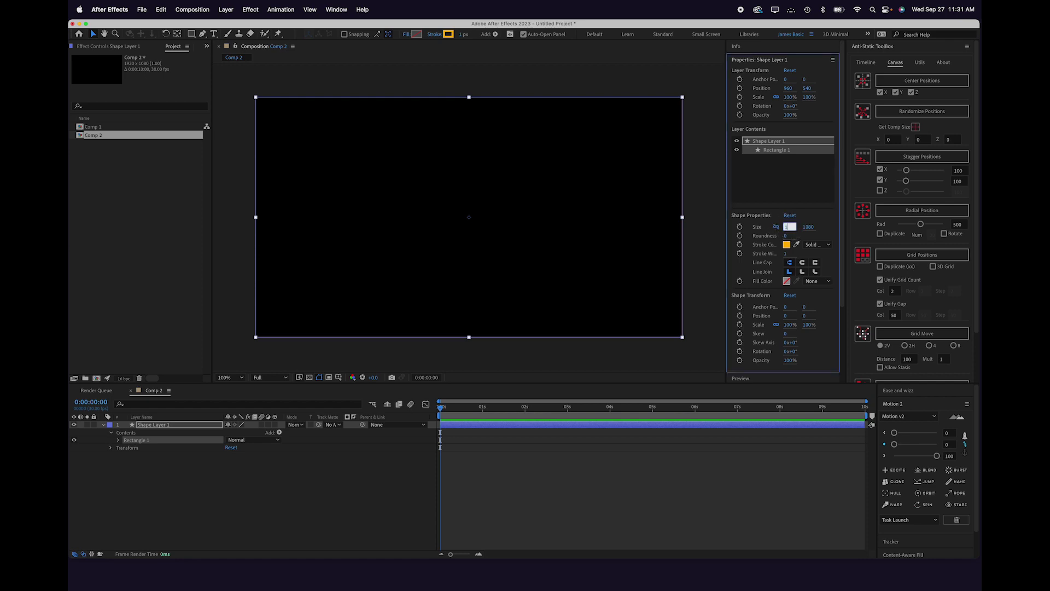
{"action": "type", "text": "10"}
{"action": "key", "text": "Tab"}
{"action": "type", "text": "10"}
{"action": "key", "text": "Return"}
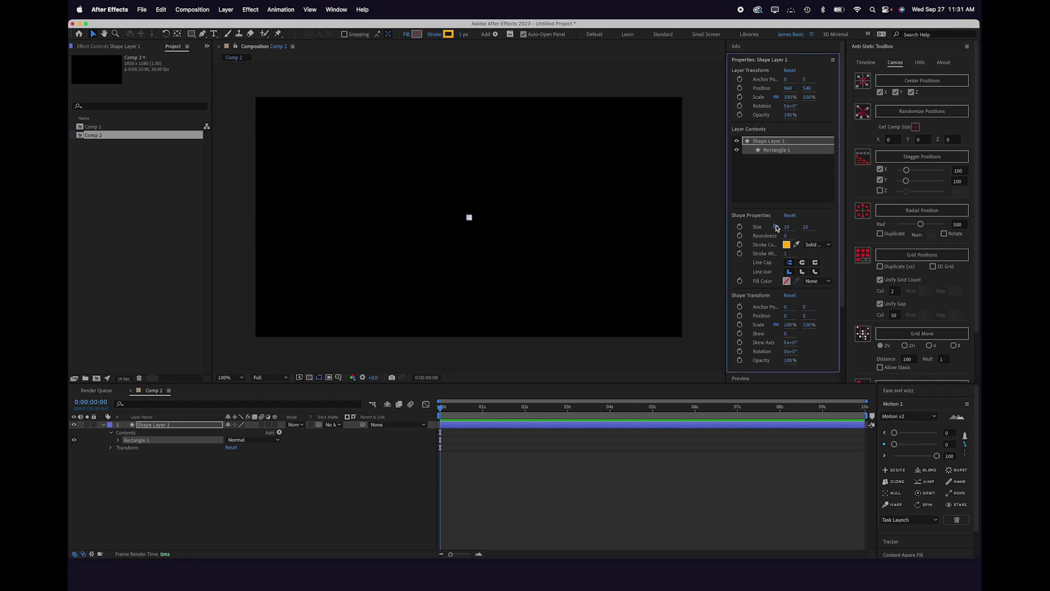
- Change the small rectangle's stroke color to white
{"action": "left_click", "coordinate": [786, 244]}
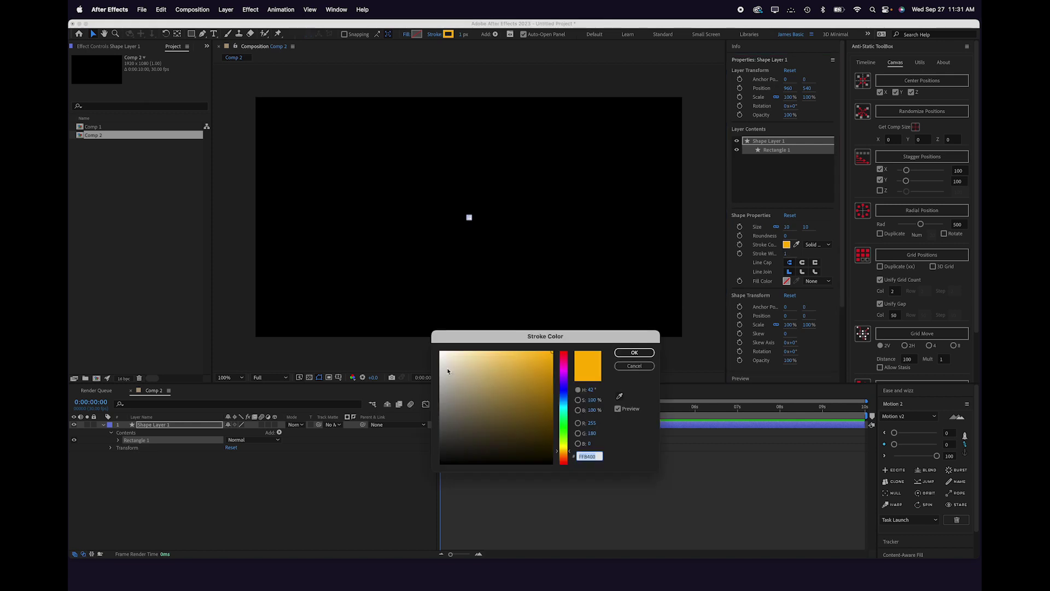
{"action": "left_click", "coordinate": [637, 353]}
{"action": "left_click", "coordinate": [528, 449]}
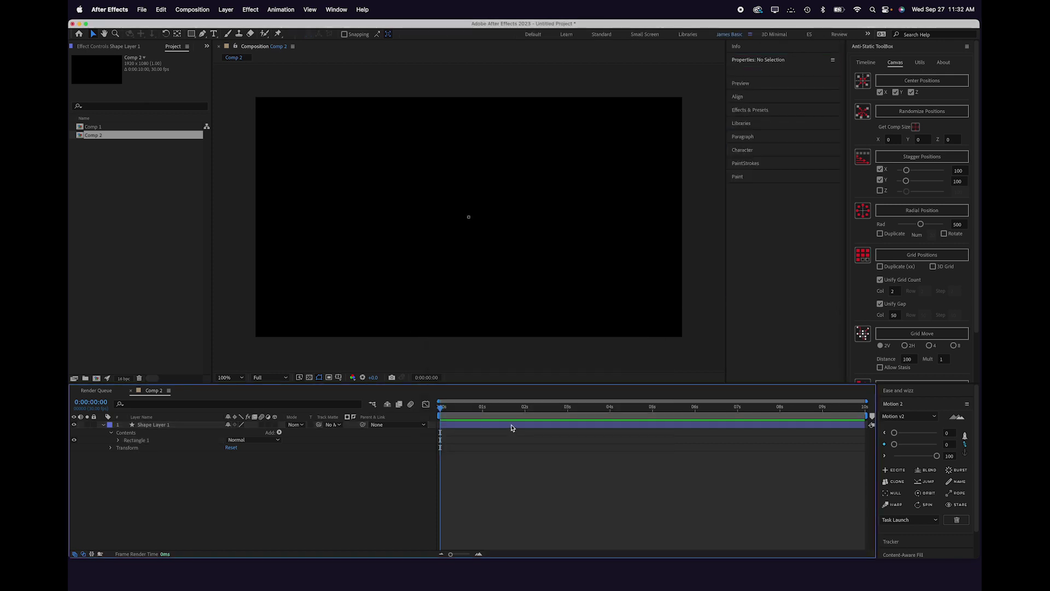
- Reveal the shape layer's Position and separate it into X and Y dimensions
{"action": "left_click", "coordinate": [512, 426]}
{"action": "key", "text": "p"}
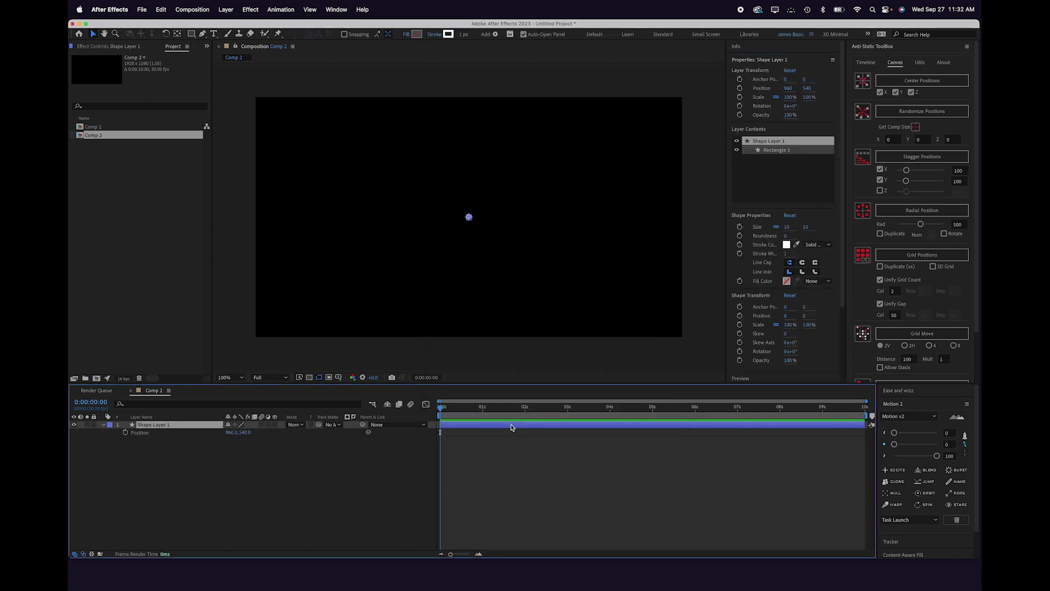
{"action": "right_click", "coordinate": [143, 435]}
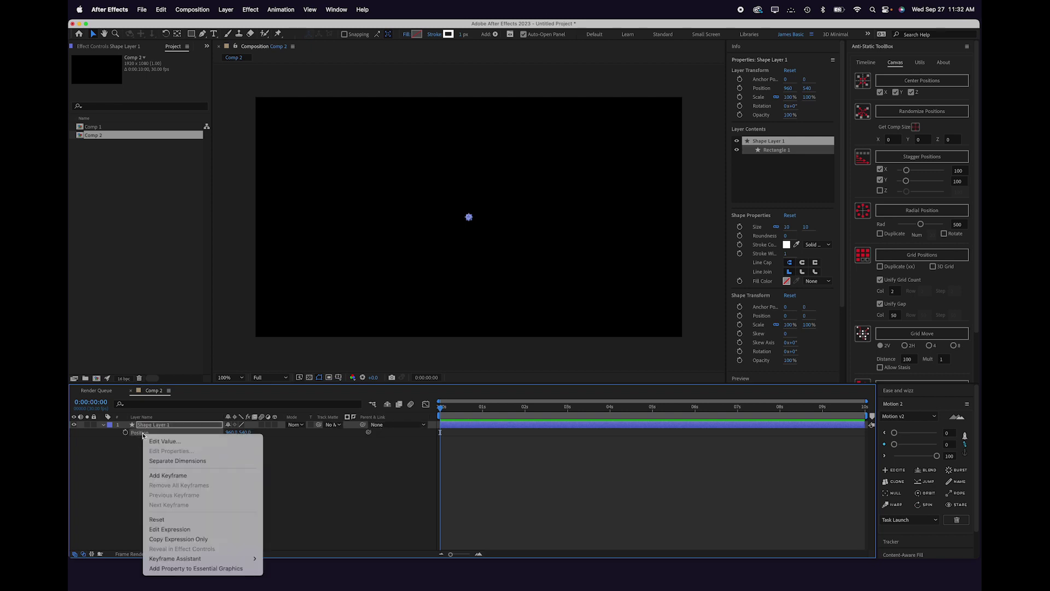
{"action": "left_click", "coordinate": [220, 461]}
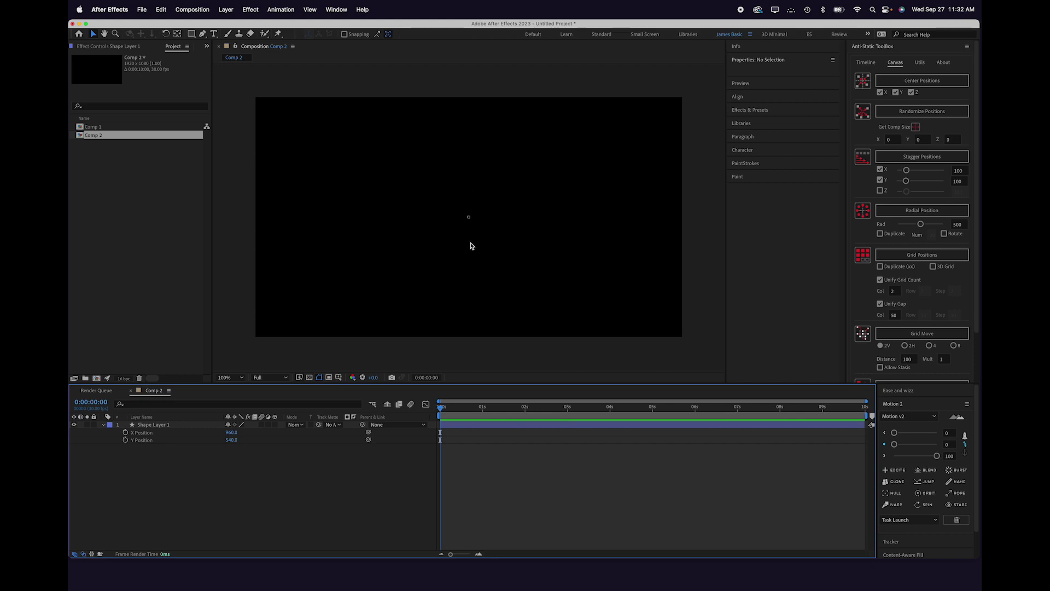
- Rename the shape layer to "Point 1" and give it a yellow label
{"action": "left_click", "coordinate": [452, 425]}
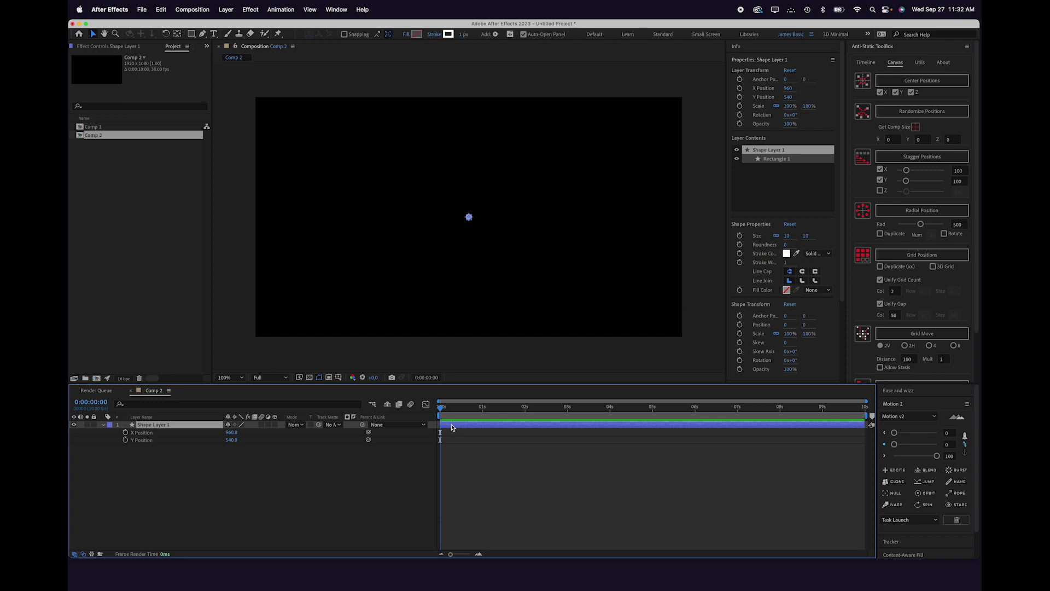
{"action": "key", "text": "Return"}
{"action": "type", "text": "Point"}
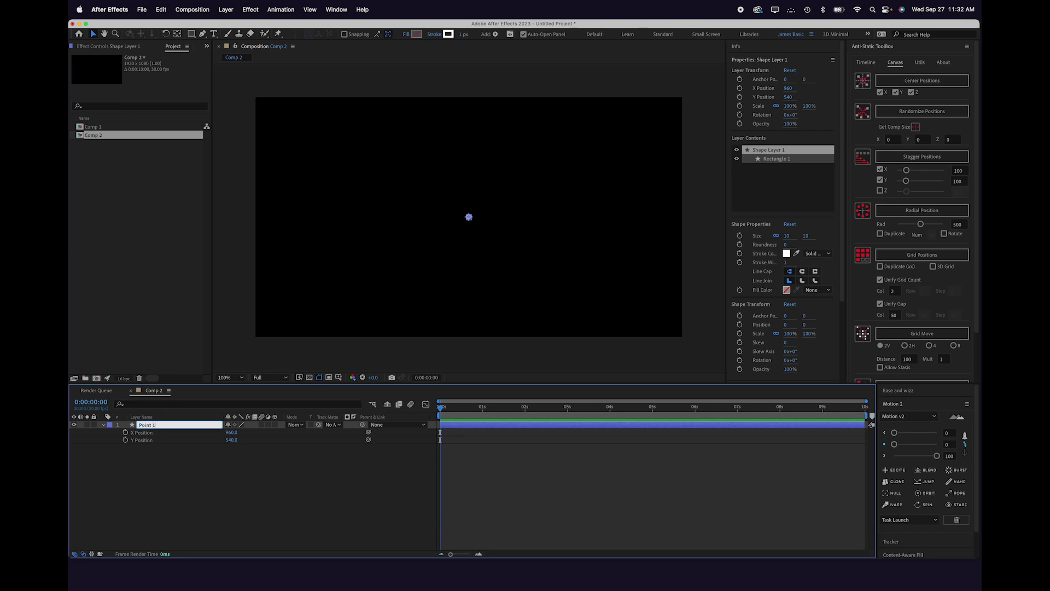
{"action": "key", "text": "Return"}
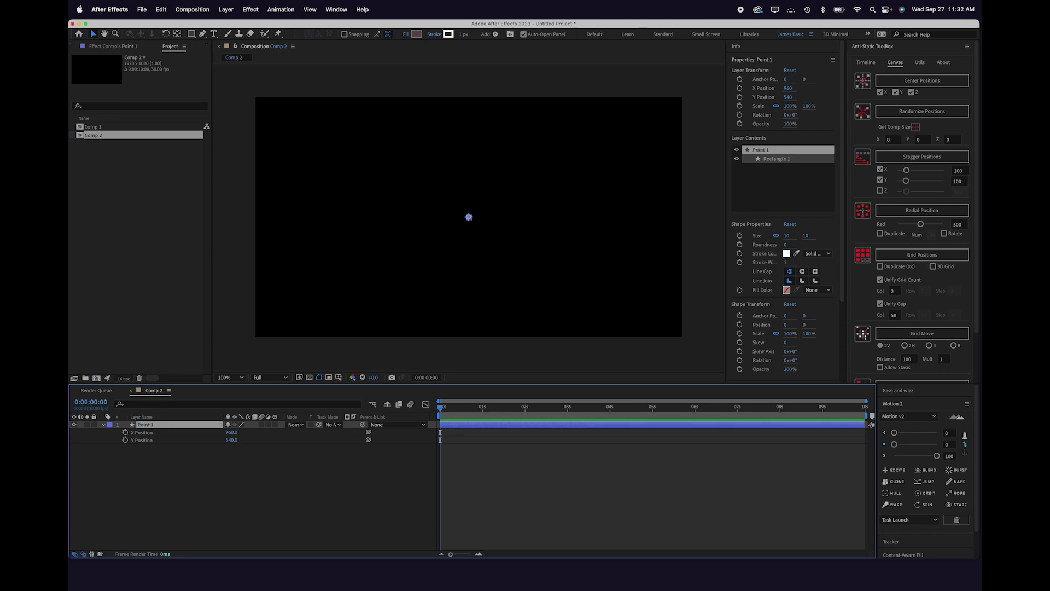
{"action": "left_click", "coordinate": [109, 425]}
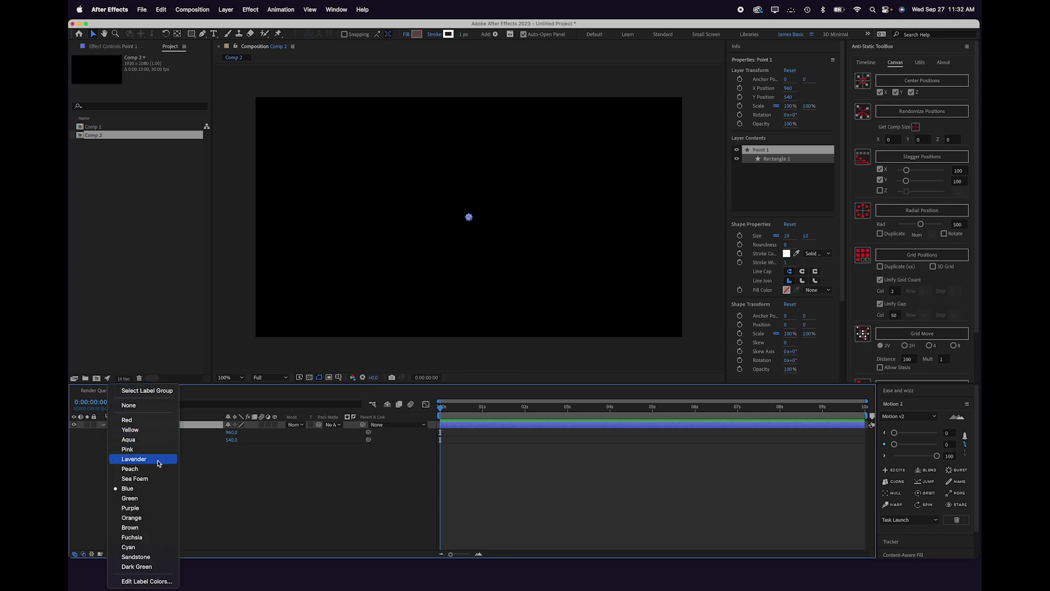
{"action": "left_click", "coordinate": [130, 430]}
{"action": "left_click", "coordinate": [452, 450]}
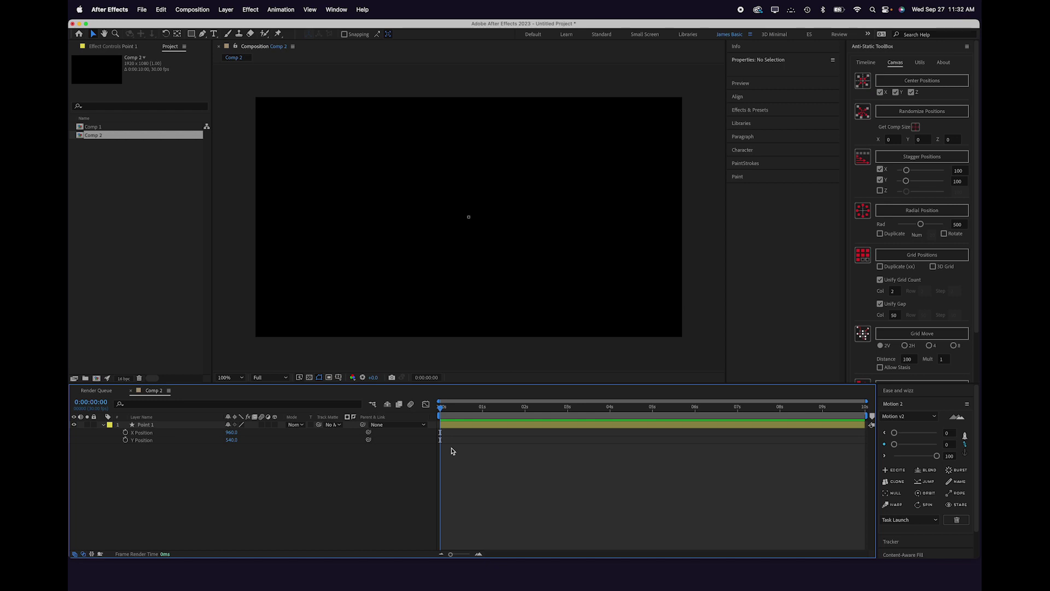
- Duplicate the Point 1 layer with Grid Positions into 41 columns and 1 row, using a unified gap of 45
{"action": "left_click", "coordinate": [454, 426]}
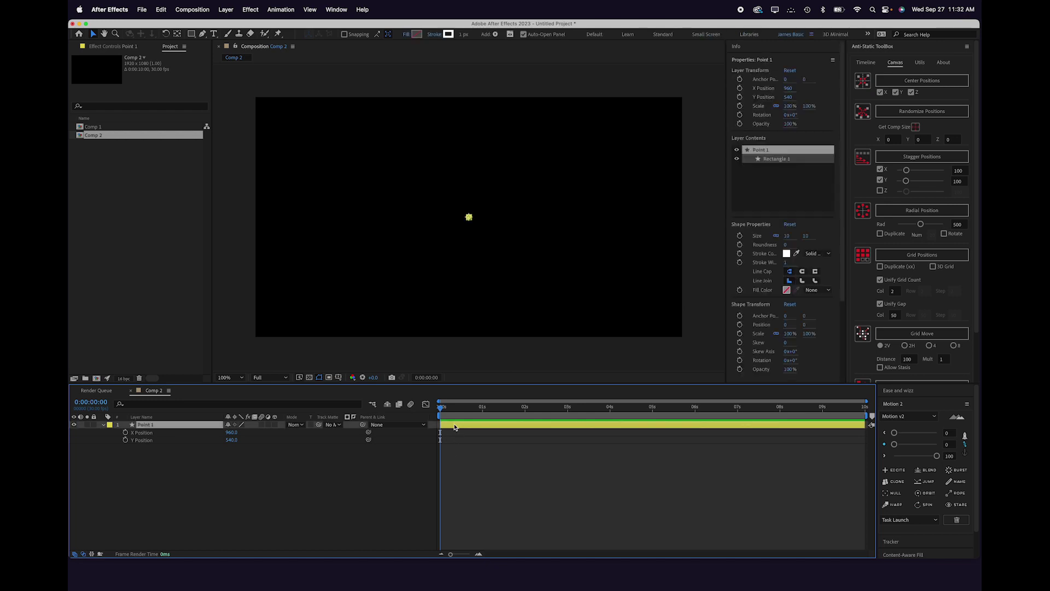
{"action": "left_click", "coordinate": [866, 63]}
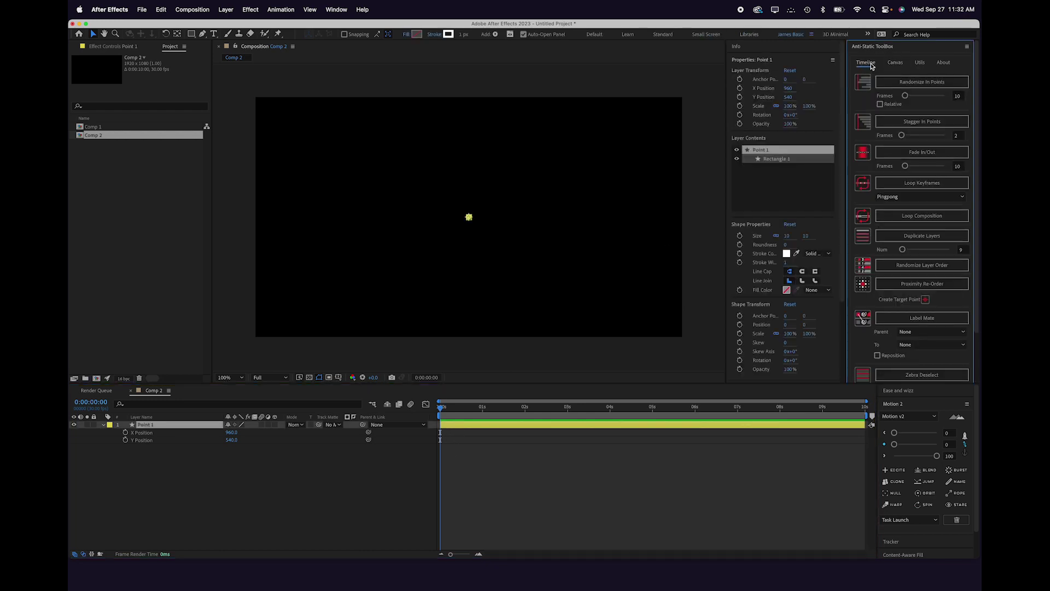
{"action": "left_click", "coordinate": [896, 62]}
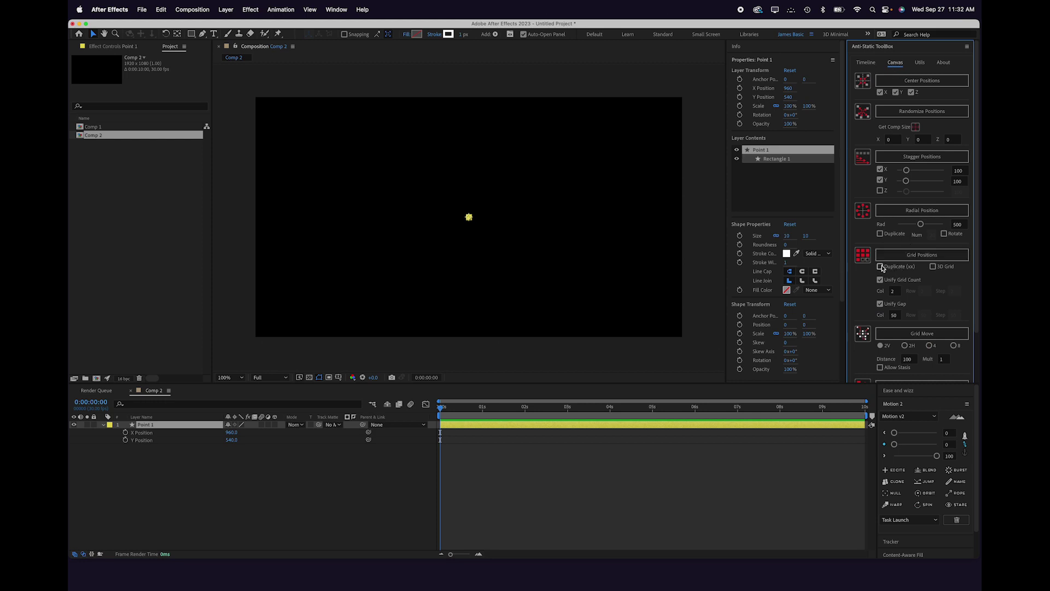
{"action": "left_click", "coordinate": [894, 290]}
{"action": "key", "text": "Return"}
{"action": "left_click", "coordinate": [880, 279]}
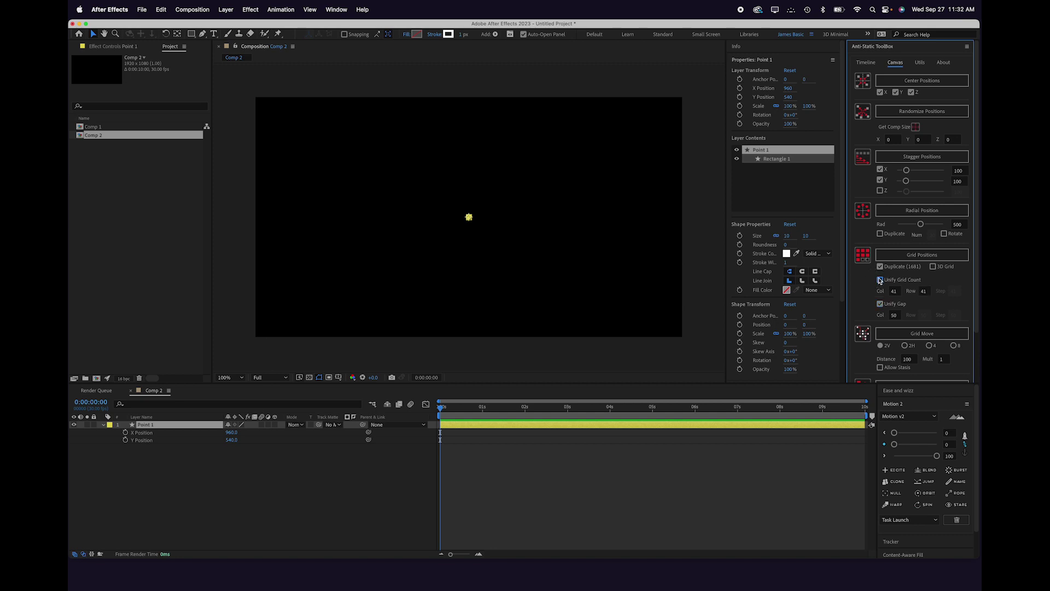
{"action": "left_click", "coordinate": [924, 292]}
{"action": "left_click", "coordinate": [895, 315]}
{"action": "left_click", "coordinate": [898, 256]}
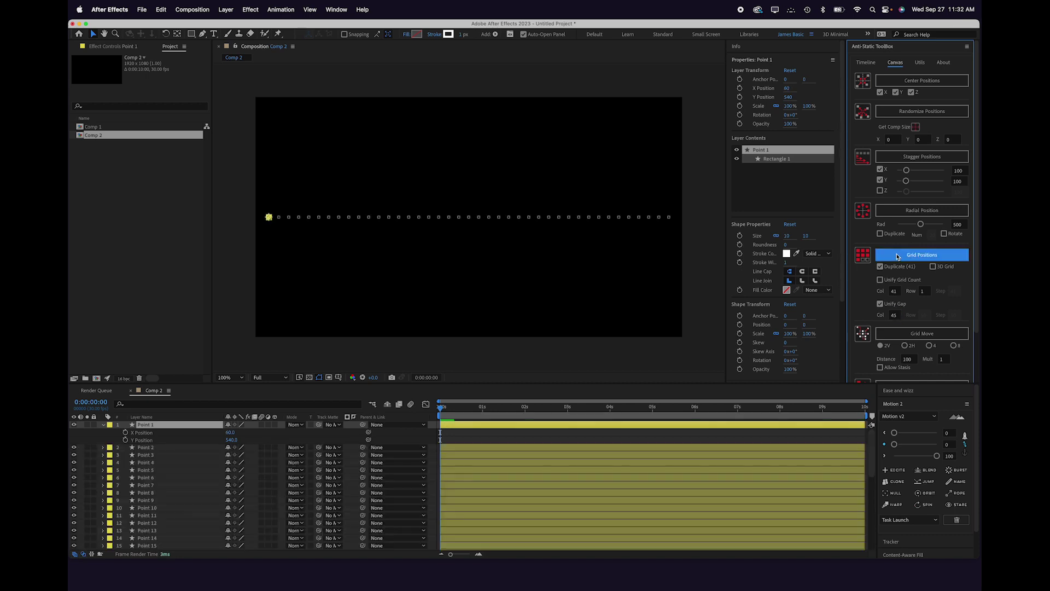
- Apply the Wiggle Manager to the Y Position of all the point layers and scrub the timeline to preview the motion
{"action": "left_click", "coordinate": [459, 436]}
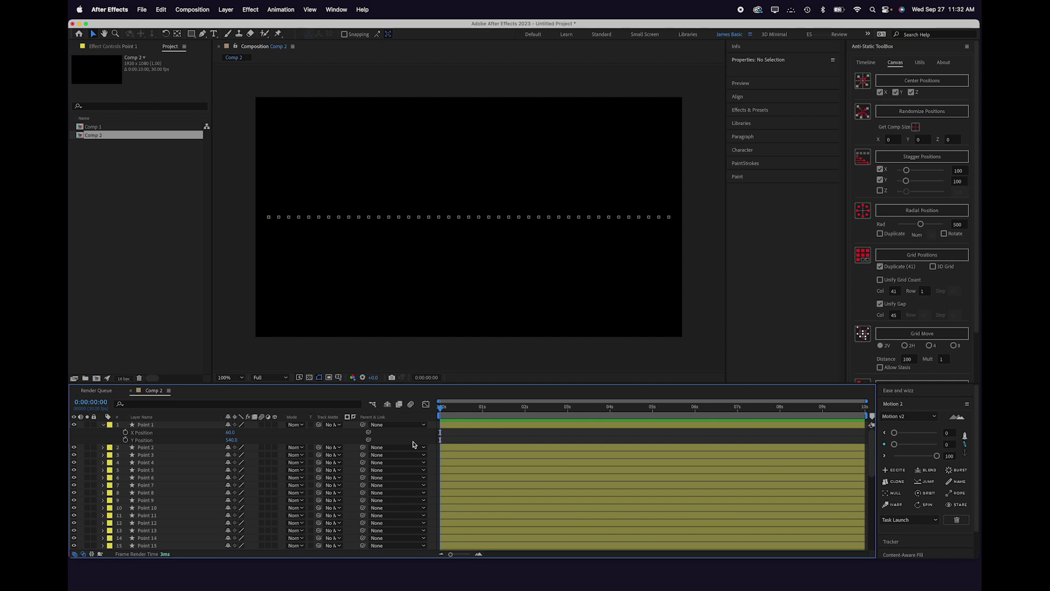
{"action": "key", "text": "super+a"}
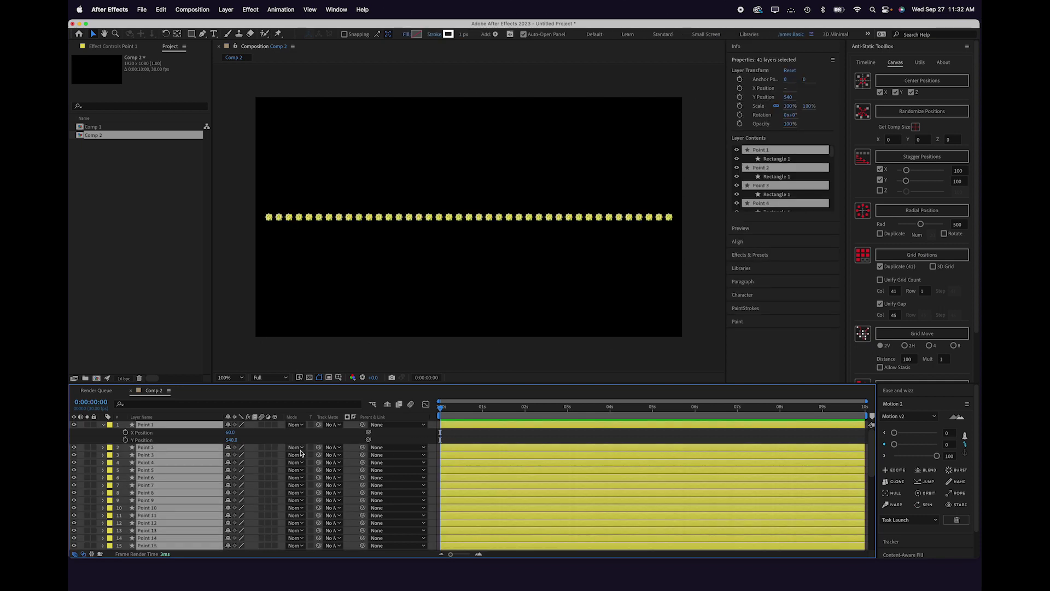
{"action": "left_click", "coordinate": [145, 441]}
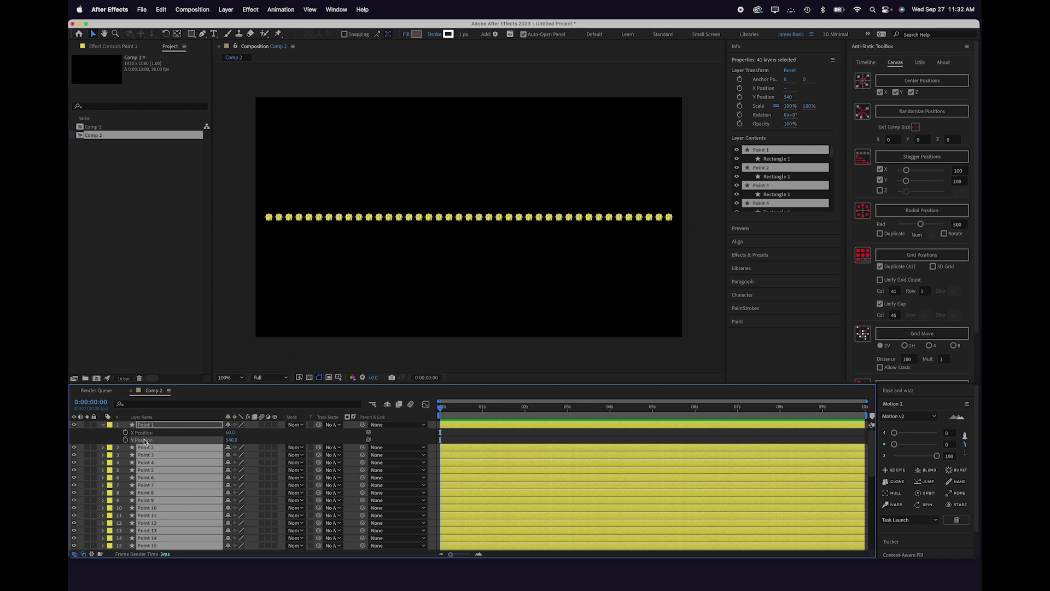
{"action": "left_click", "coordinate": [920, 62]}
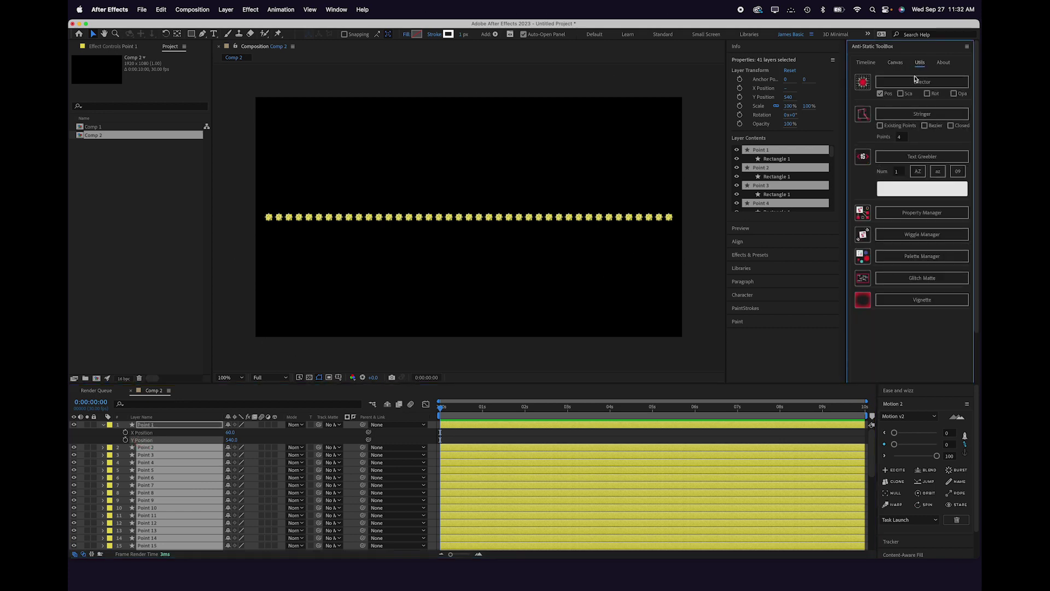
{"action": "left_click", "coordinate": [888, 234]}
{"action": "left_click_drag", "start_coordinate": [452, 414], "coordinate": [511, 410]}
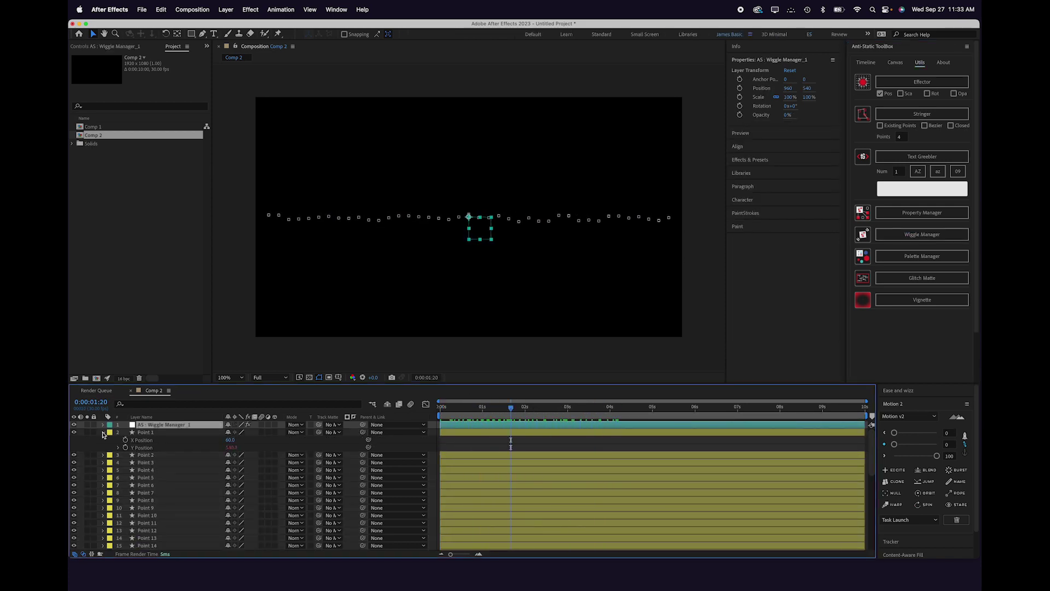
- Select the whole yellow label group, connect the points with Stringer using the Existing Points option, and preview the line
{"action": "left_click", "coordinate": [103, 433]}
{"action": "left_click", "coordinate": [109, 432]}
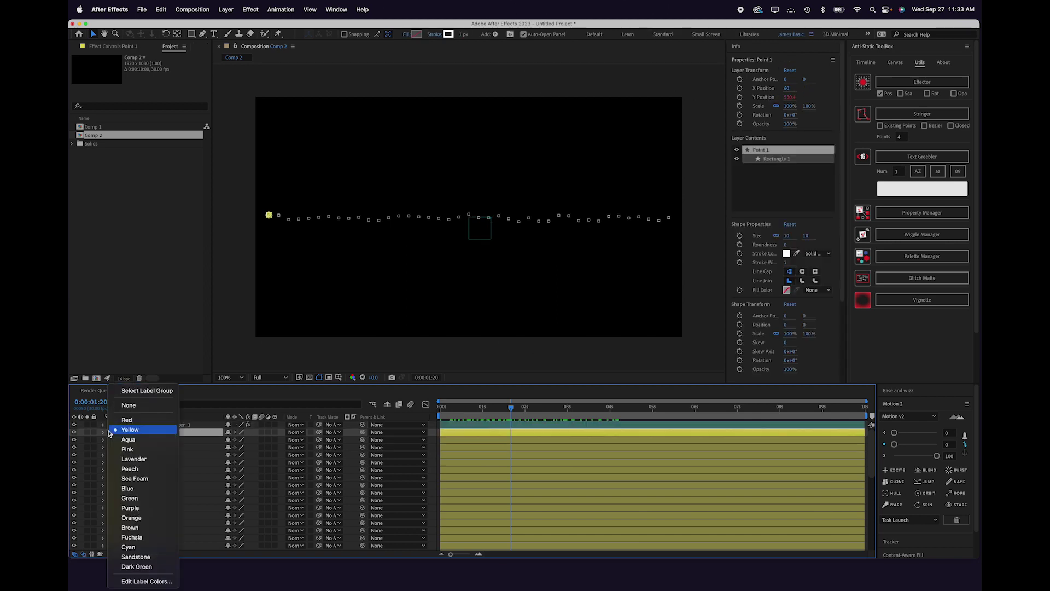
{"action": "left_click", "coordinate": [149, 392]}
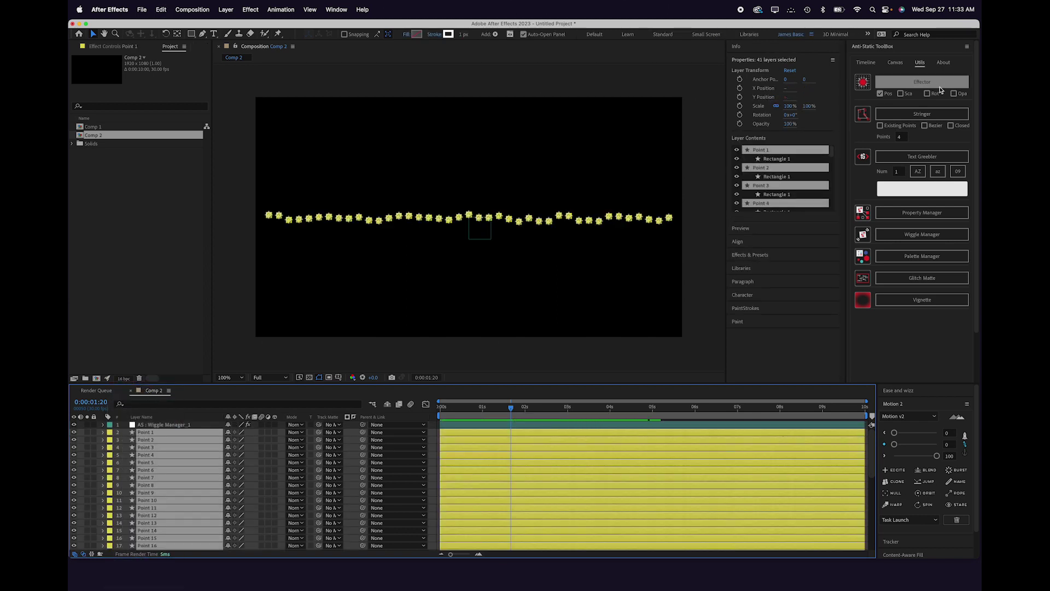
{"action": "left_click", "coordinate": [880, 126]}
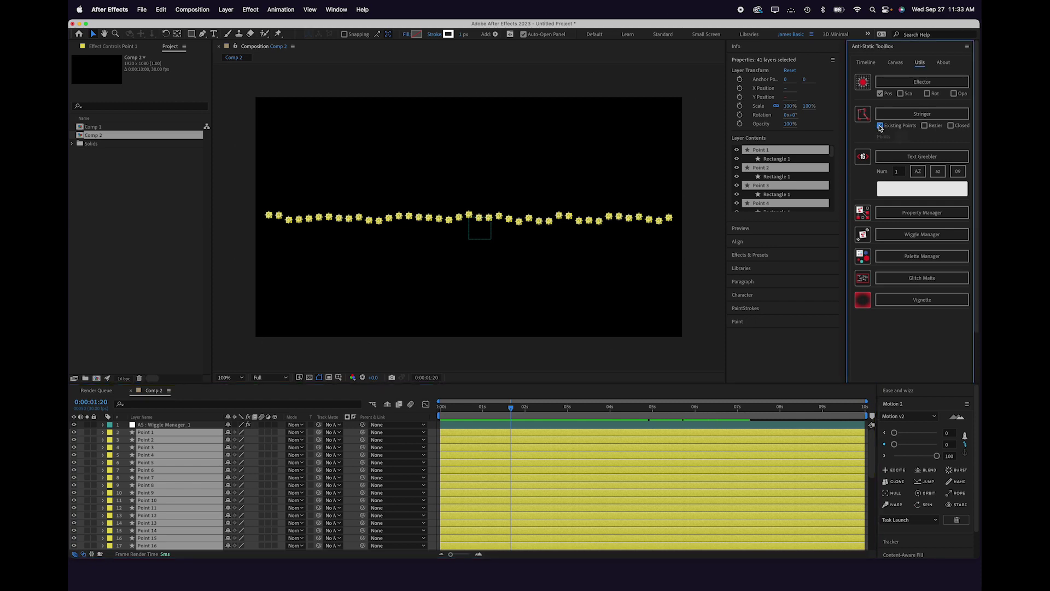
{"action": "left_click", "coordinate": [910, 116]}
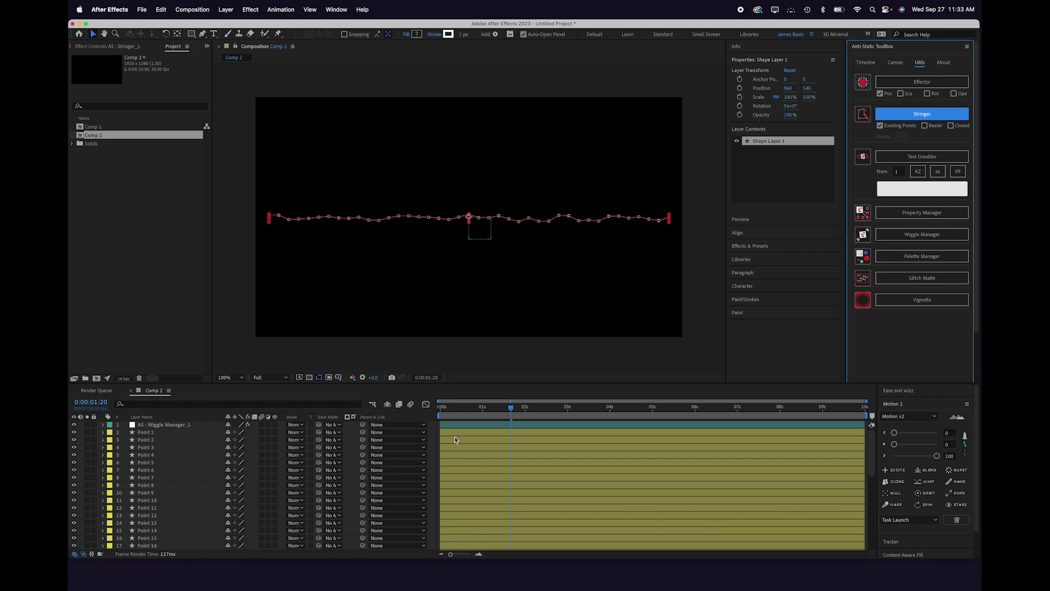
{"action": "left_click", "coordinate": [431, 453]}
{"action": "mouse_move", "coordinate": [520, 404]}
{"action": "left_mouse_down"}
{"action": "mouse_move", "coordinate": [565, 403]}
{"action": "mouse_move", "coordinate": [510, 404]}
{"action": "left_mouse_up"}
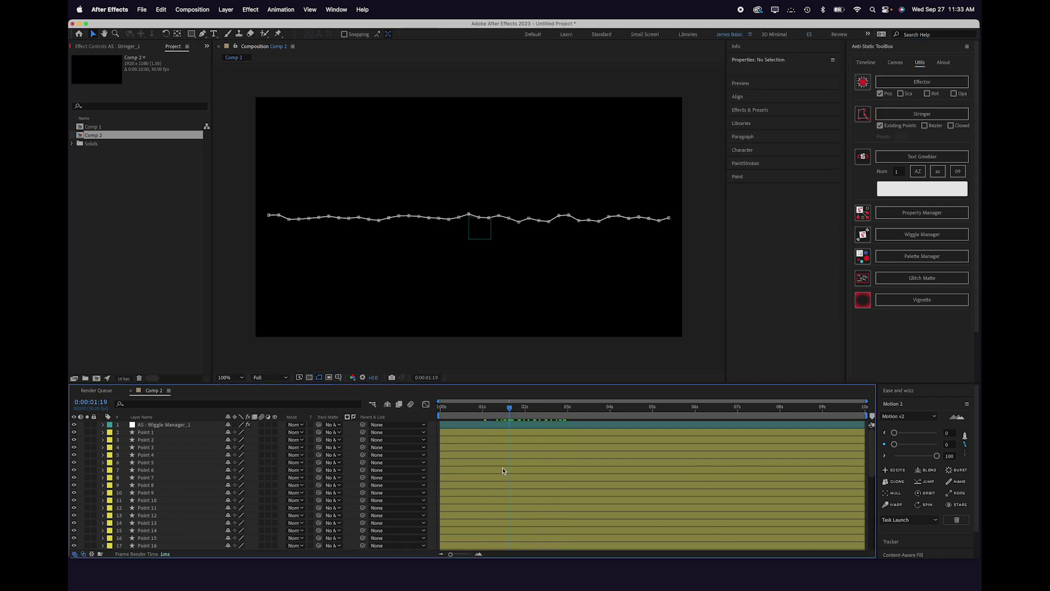
- Set the opacity of the AS : Stringer_1 line layer to 40% and deselect it
{"action": "scroll", "coordinate": [503, 471], "scroll_direction": "down", "scroll_amount": 8}
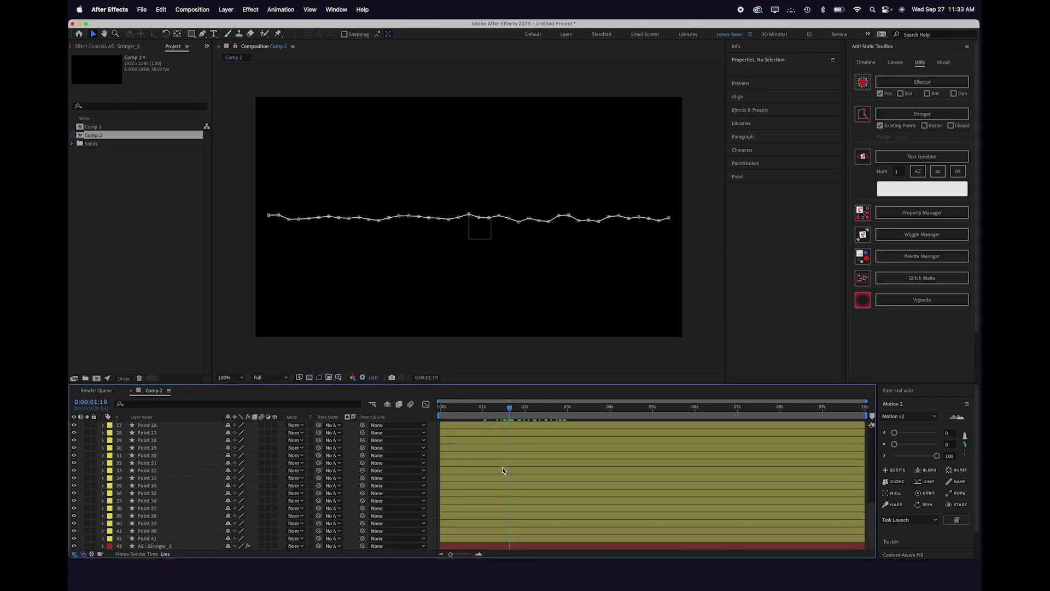
{"action": "left_click", "coordinate": [174, 549]}
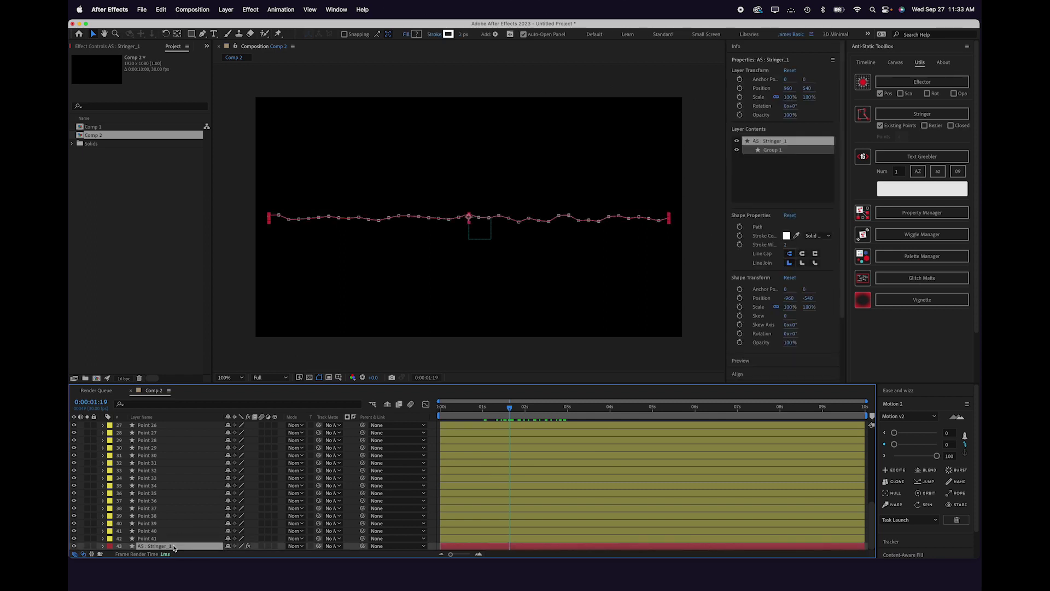
{"action": "key", "text": "t"}
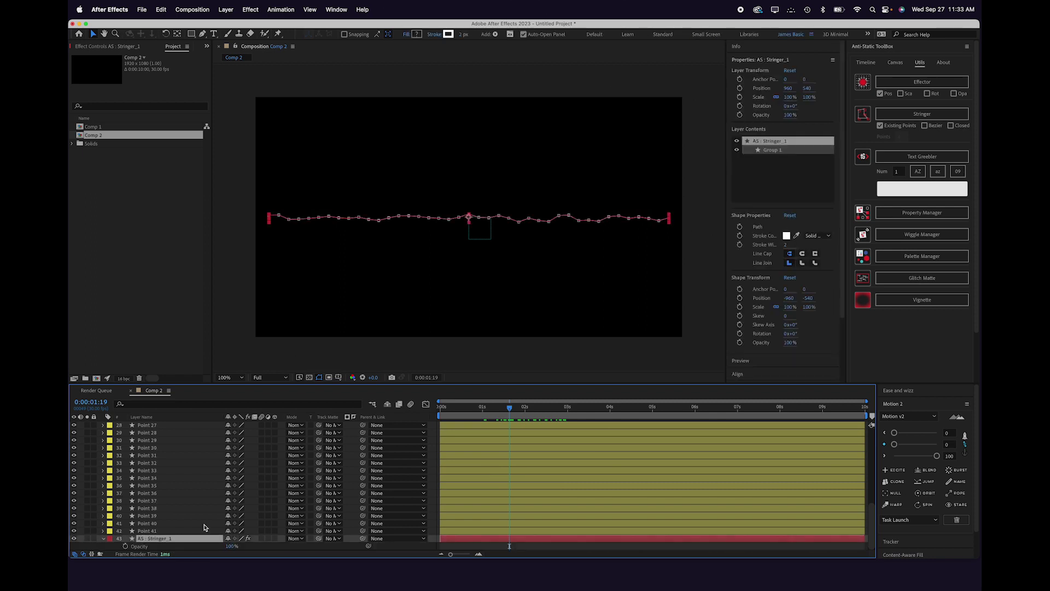
{"action": "left_click", "coordinate": [232, 546]}
{"action": "type", "text": "40"}
{"action": "key", "text": "Return"}
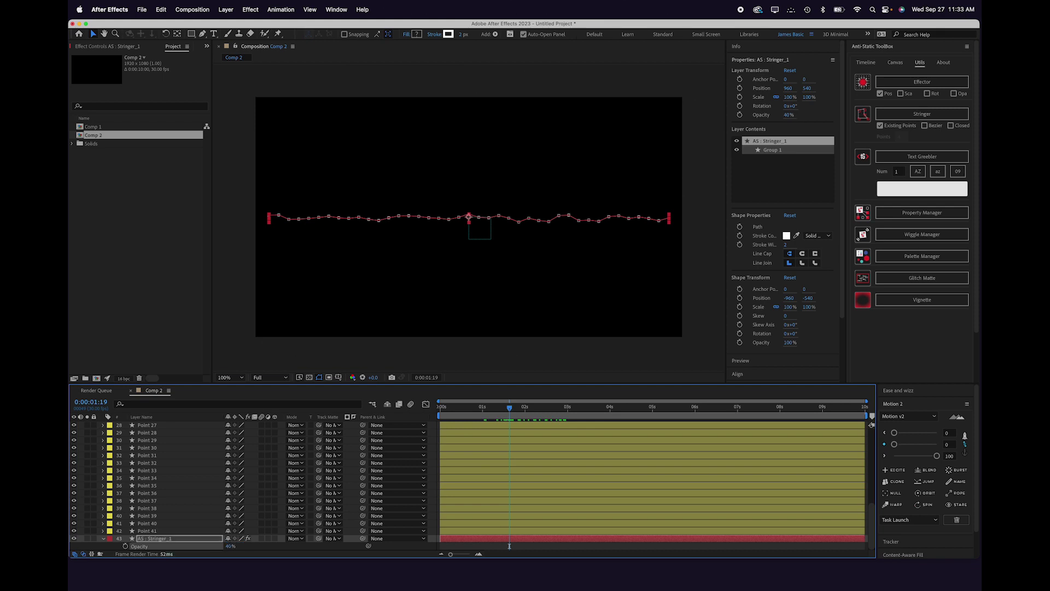
{"action": "key", "text": "F2"}
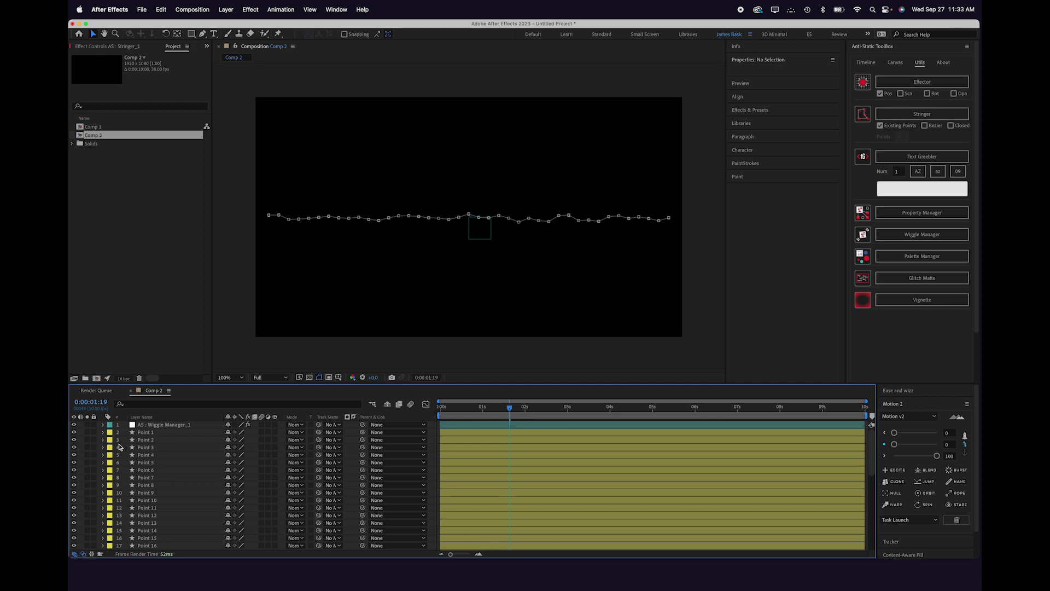
- Select the whole yellow label group of point layers and thin the selection with Zebra Deselect, skipping 3 layers
{"action": "left_click", "coordinate": [110, 435]}
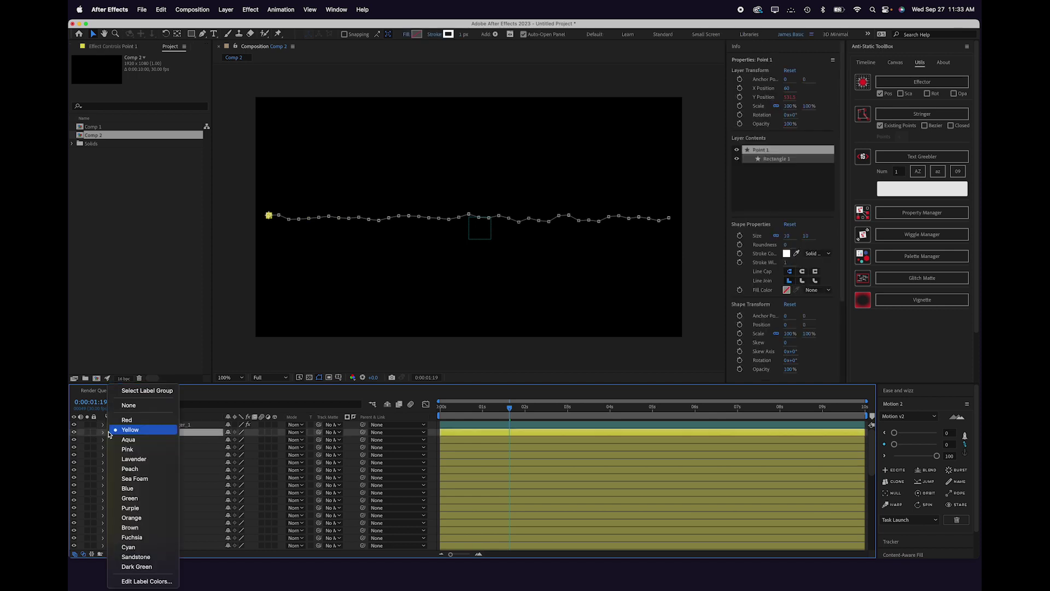
{"action": "left_click", "coordinate": [153, 392]}
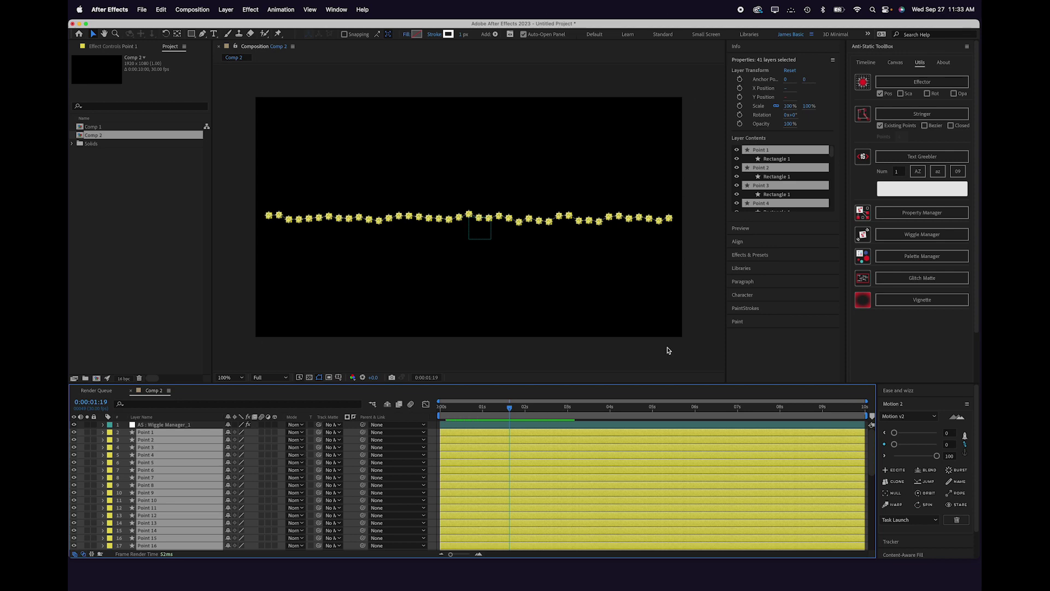
{"action": "left_click", "coordinate": [866, 64]}
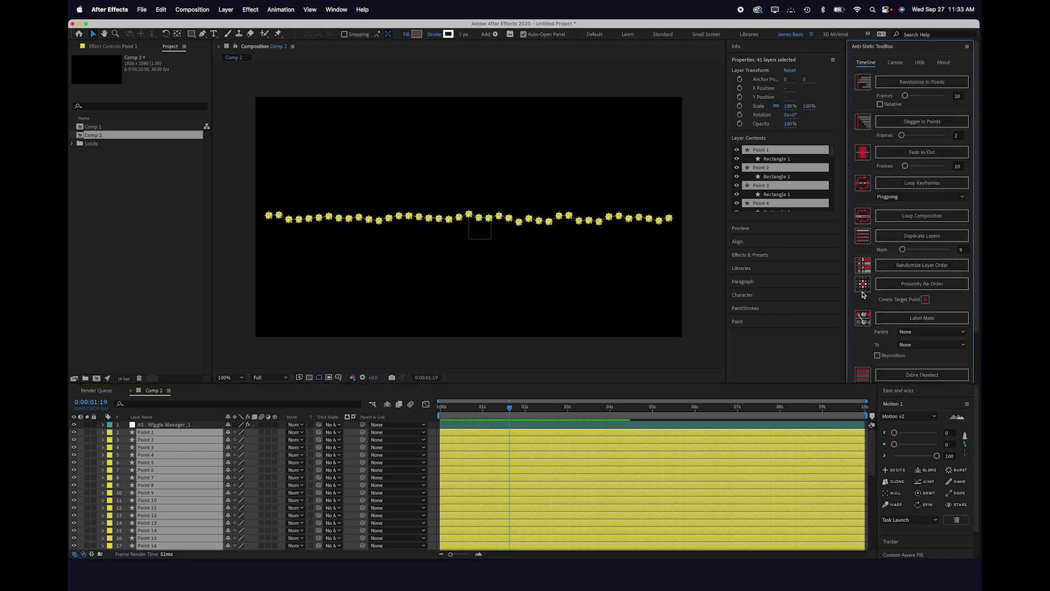
{"action": "scroll", "coordinate": [864, 295], "scroll_direction": "down", "scroll_amount": 2}
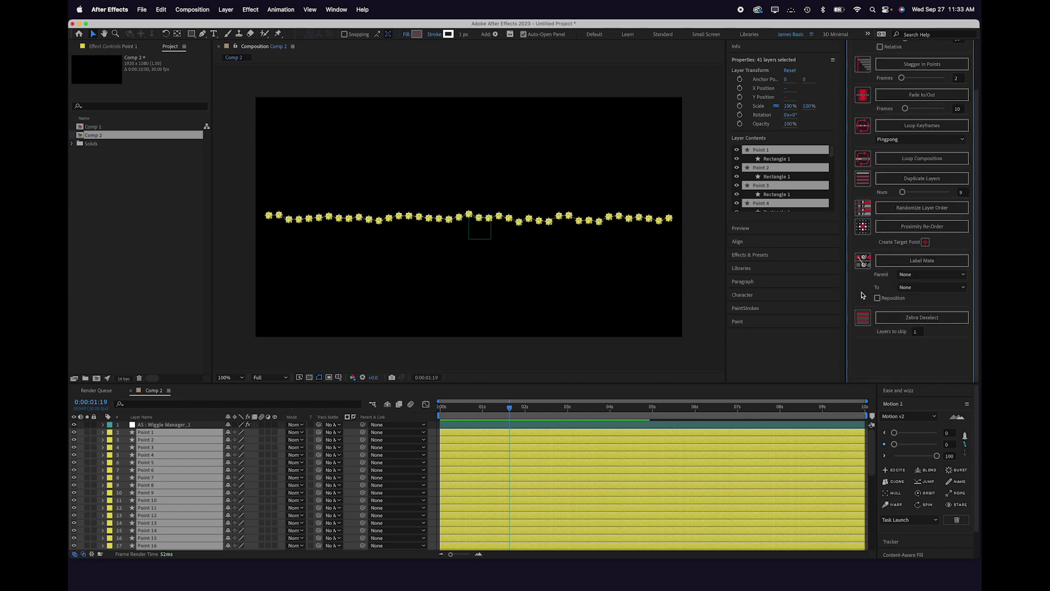
{"action": "left_click", "coordinate": [916, 331]}
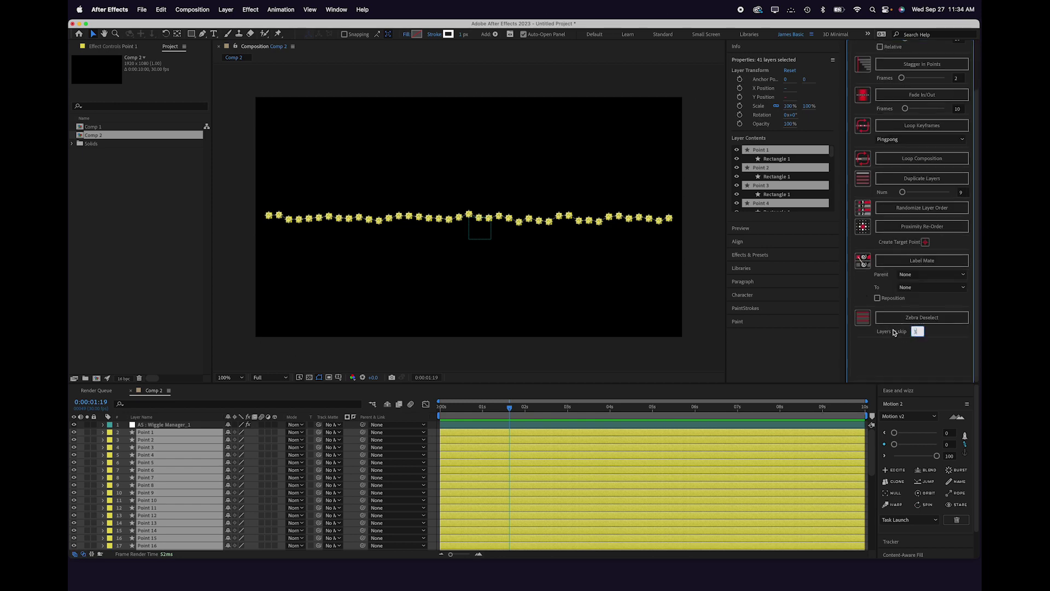
{"action": "type", "text": "3"}
{"action": "left_click", "coordinate": [923, 317]}
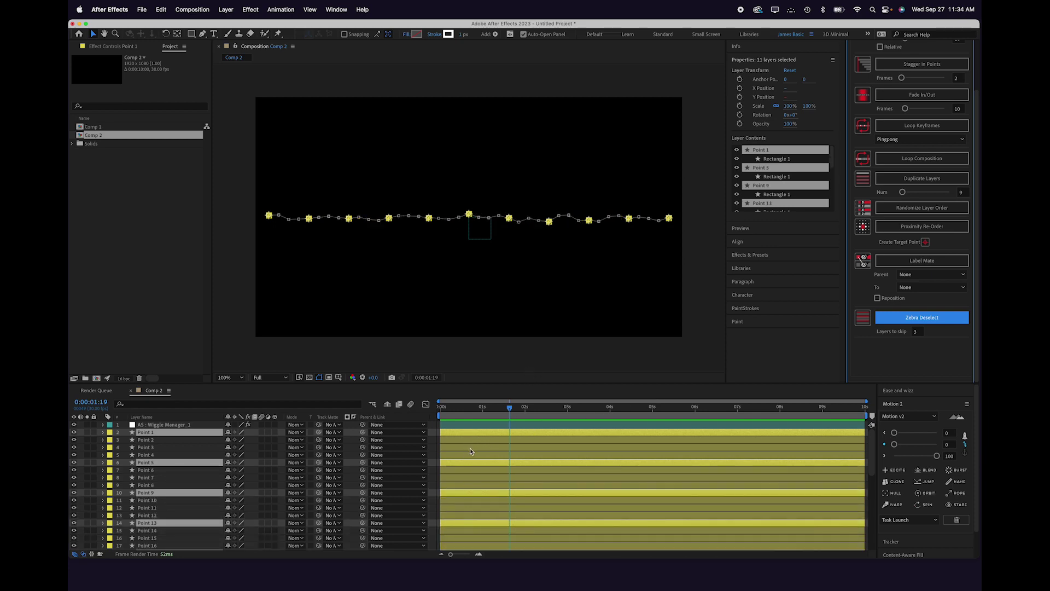
- Connect the selected points with Stringer using the Existing Points and Bezier options
{"action": "scroll", "coordinate": [862, 116], "scroll_direction": "up", "scroll_amount": 3}
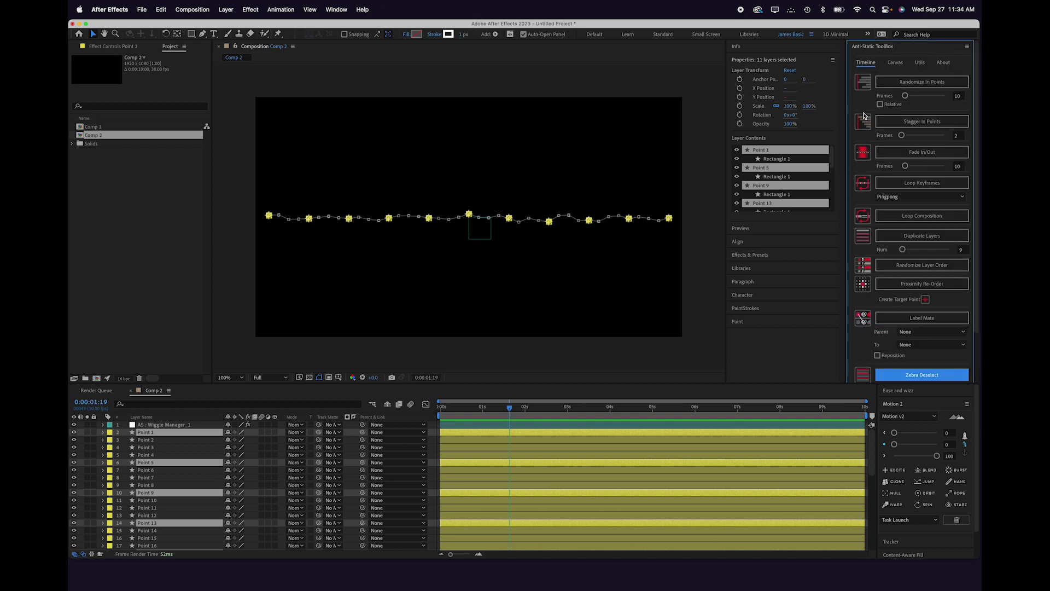
{"action": "left_click", "coordinate": [920, 63]}
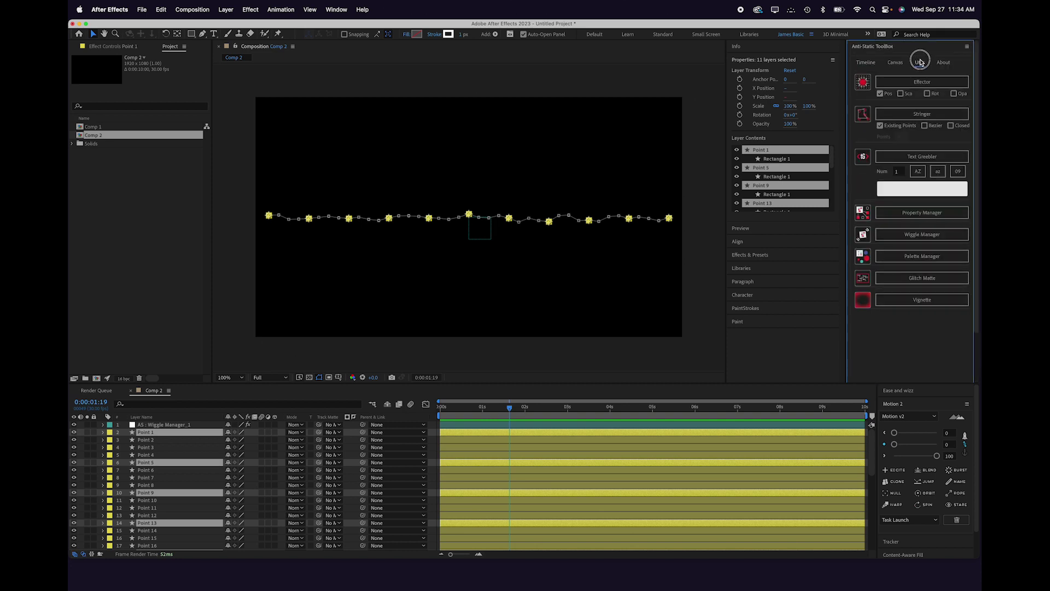
{"action": "left_click", "coordinate": [925, 126]}
{"action": "left_click", "coordinate": [912, 116]}
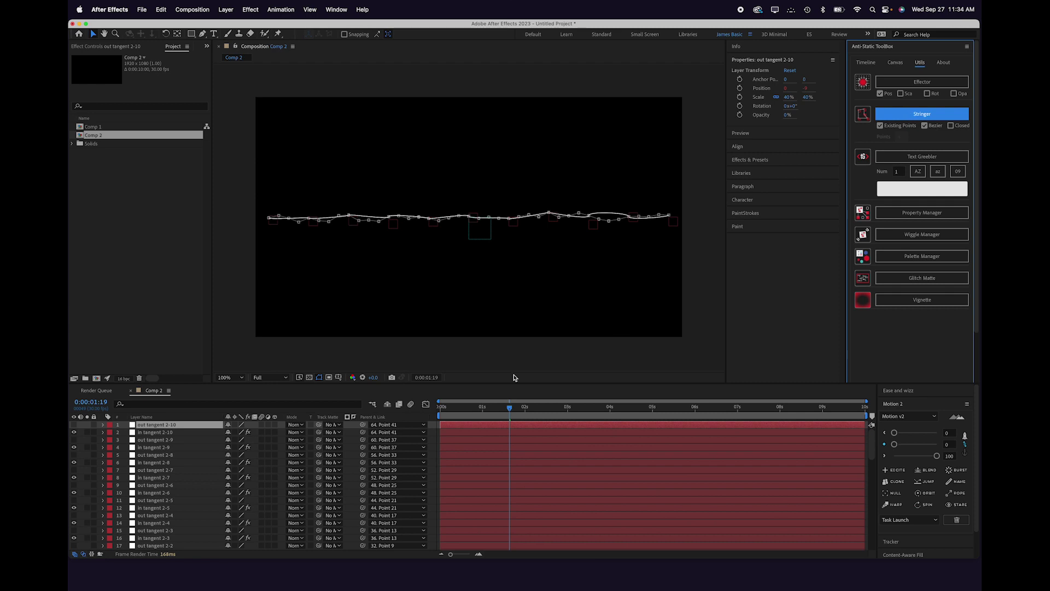
- Select all the in and out tangent null layers and shift them together slightly left in the composition to smooth the curve
{"action": "scroll", "coordinate": [188, 429], "scroll_direction": "down", "scroll_amount": 4}
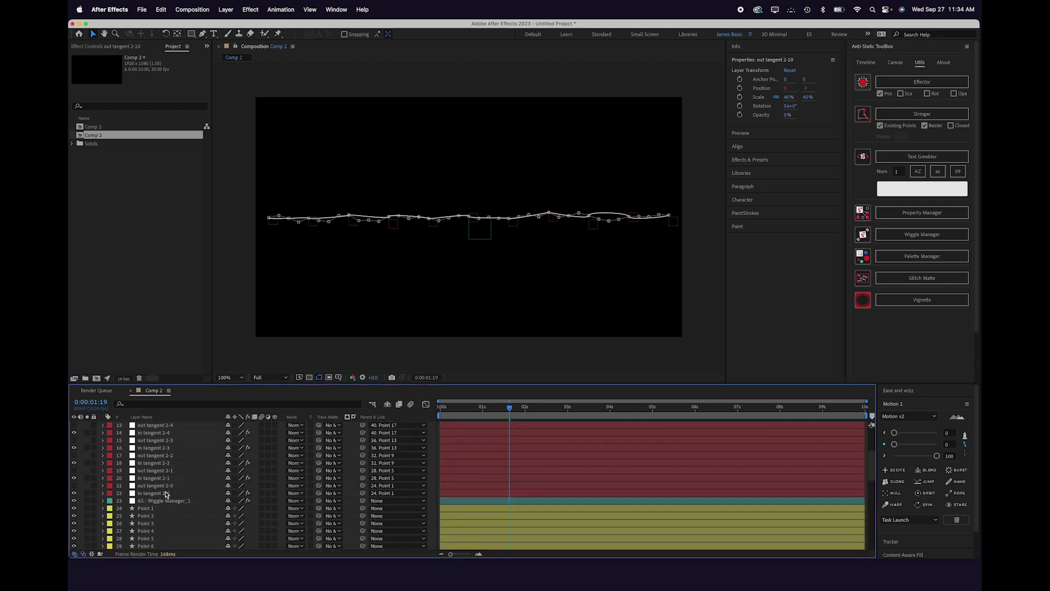
{"action": "left_click", "coordinate": [165, 494], "text": "shift"}
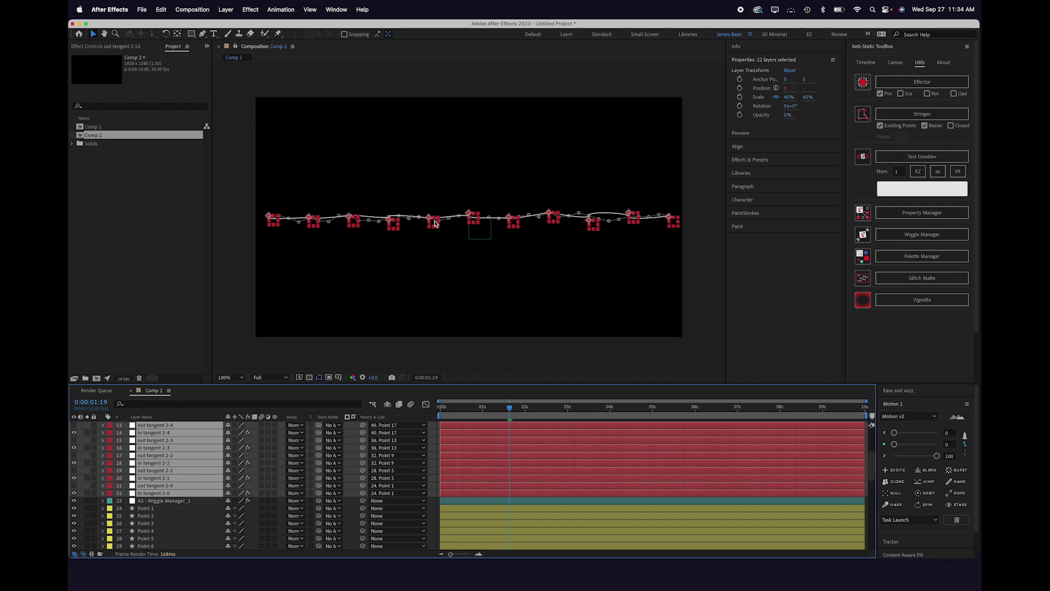
{"action": "left_click_drag", "start_coordinate": [435, 224], "coordinate": [418, 221]}
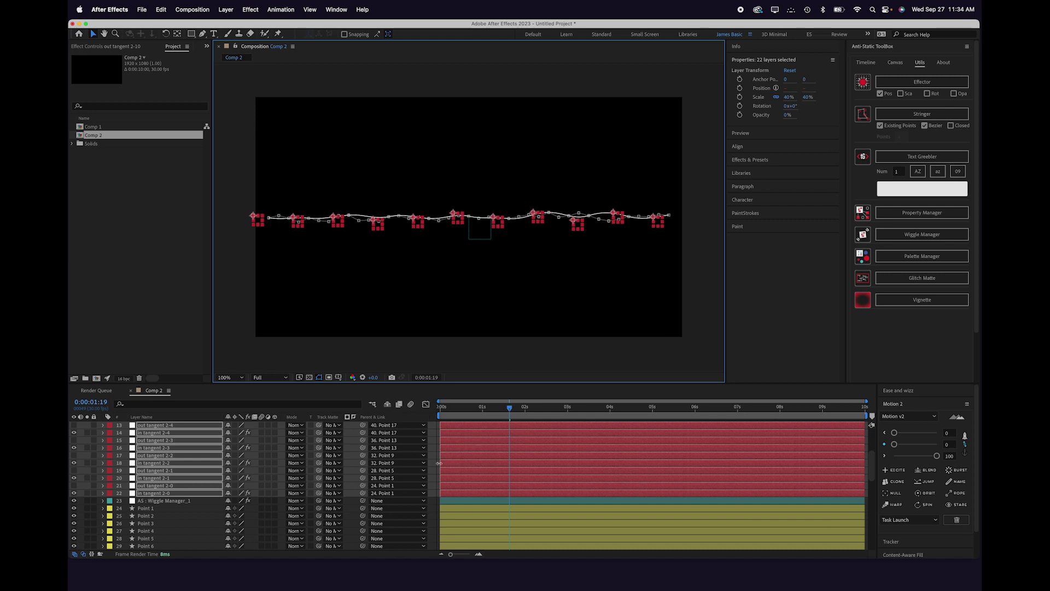
{"action": "left_click", "coordinate": [439, 463]}
- Set the Y Position Wiggle Amount of the AS : Wiggle Manager_1 layer to 134
{"action": "left_click", "coordinate": [169, 502]}
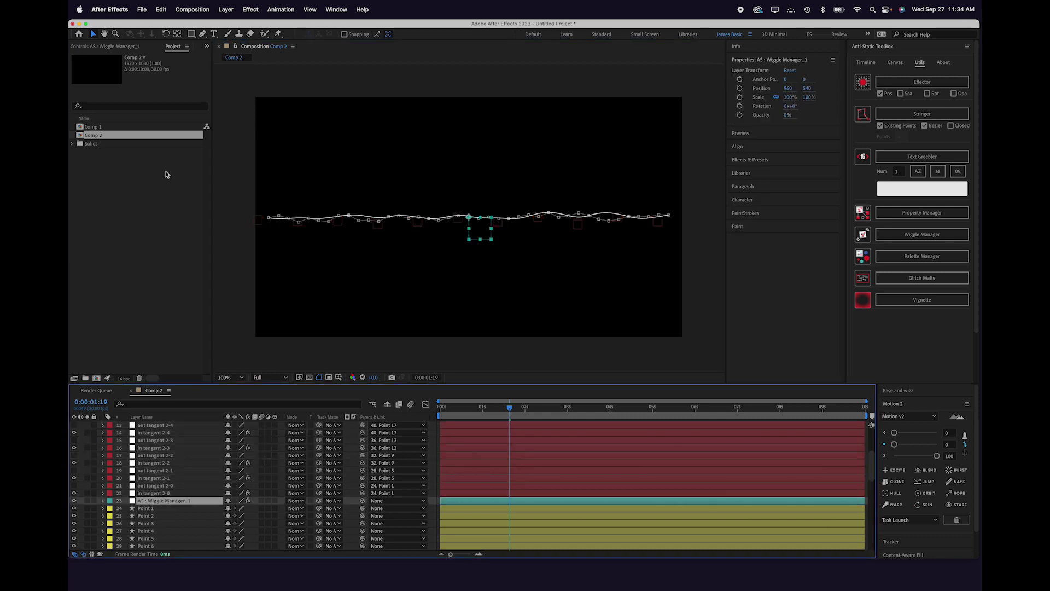
{"action": "left_click", "coordinate": [131, 47]}
{"action": "left_click_drag", "start_coordinate": [154, 88], "coordinate": [200, 82]}
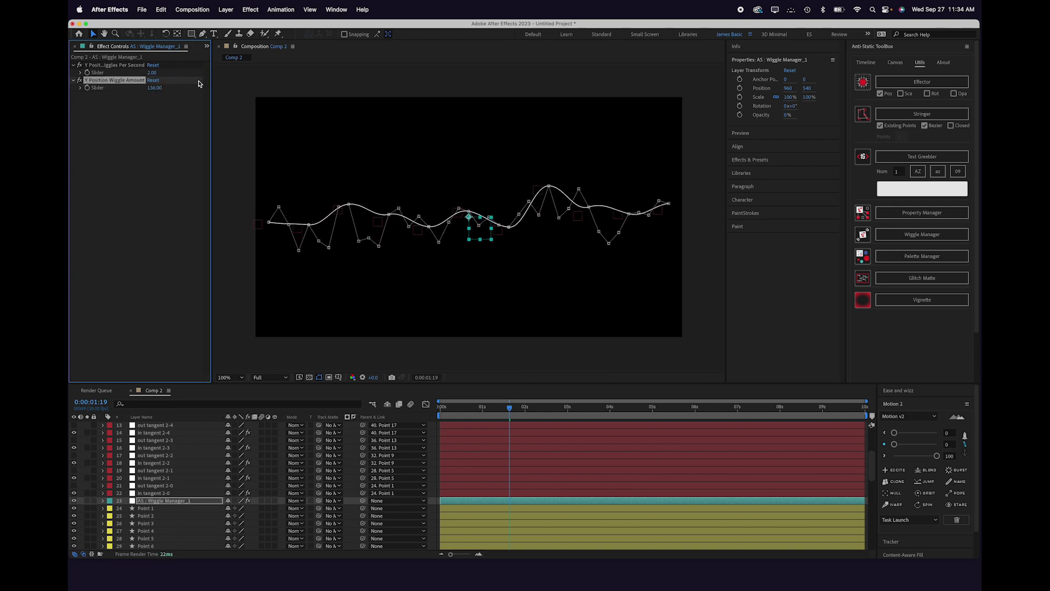
{"action": "key", "text": "BackSpace"}
{"action": "key", "text": "BackSpace"}
- Change the stroke colour of the Bezier line layer AS : Stringer_2 to blue 0D9BEE and deselect it
{"action": "scroll", "coordinate": [505, 481], "scroll_direction": "down", "scroll_amount": 10}
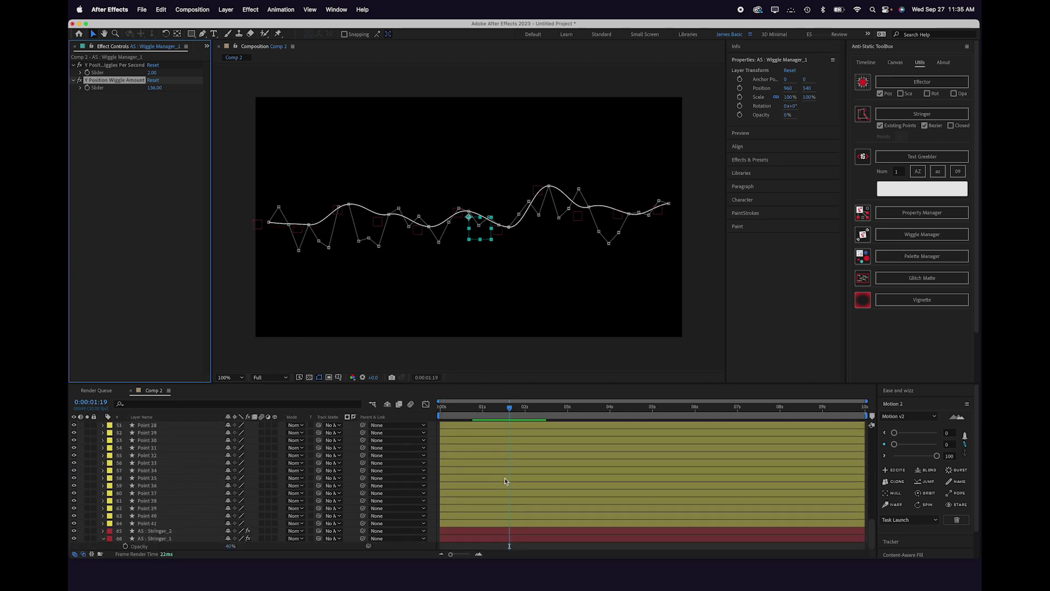
{"action": "left_click", "coordinate": [165, 532]}
{"action": "left_click", "coordinate": [448, 34]}
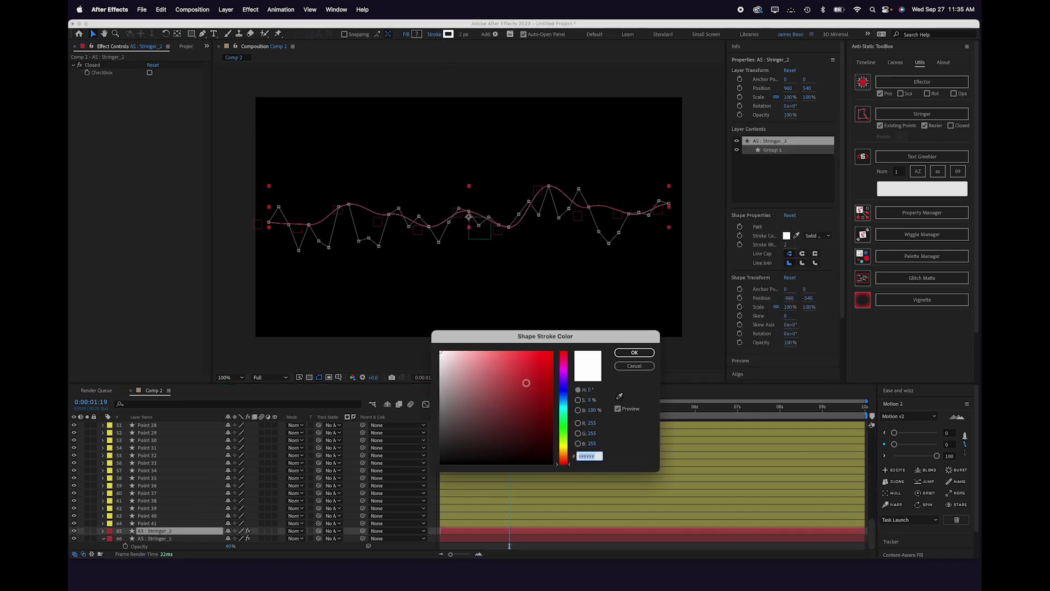
{"action": "left_click_drag", "start_coordinate": [572, 427], "coordinate": [546, 358]}
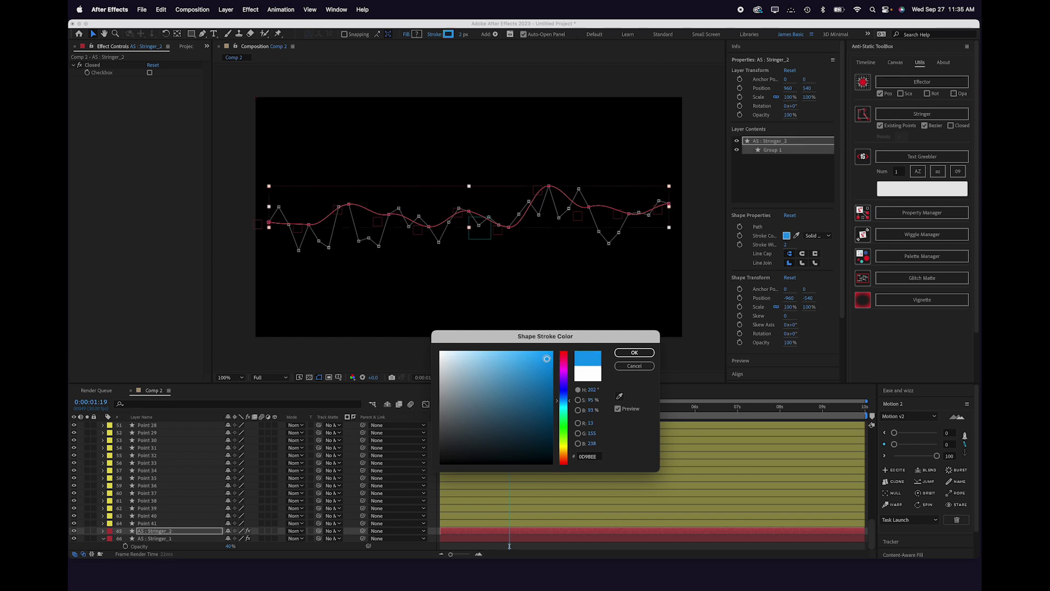
{"action": "left_click", "coordinate": [633, 353]}
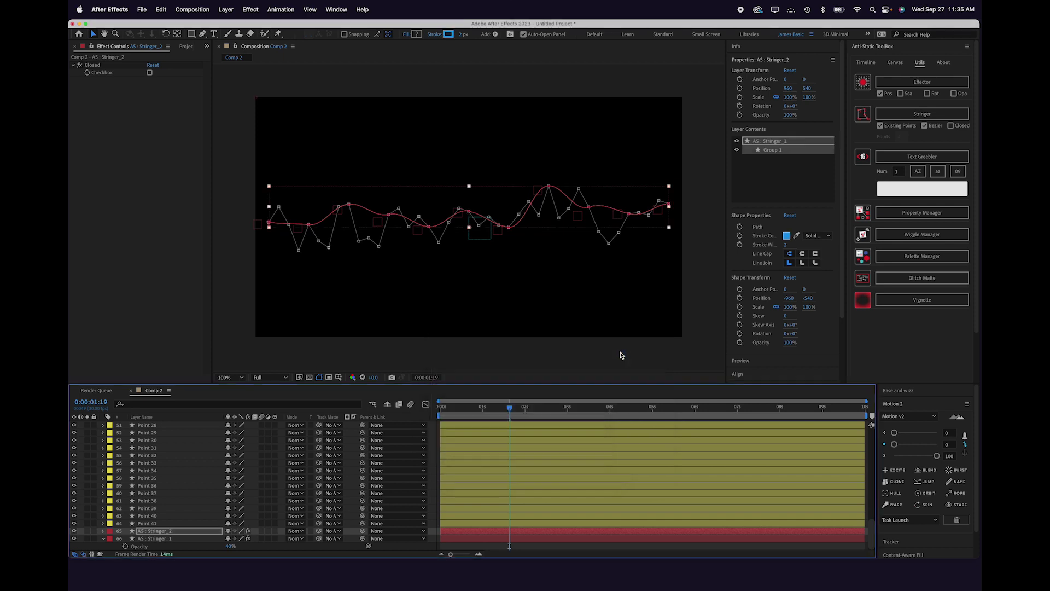
{"action": "left_click", "coordinate": [436, 440]}
- Turn off Stringer's Bezier option and reduce the yellow point layer group with Zebra Deselect, skipping 3 layers
{"action": "scroll", "coordinate": [177, 464], "scroll_direction": "up", "scroll_amount": 10}
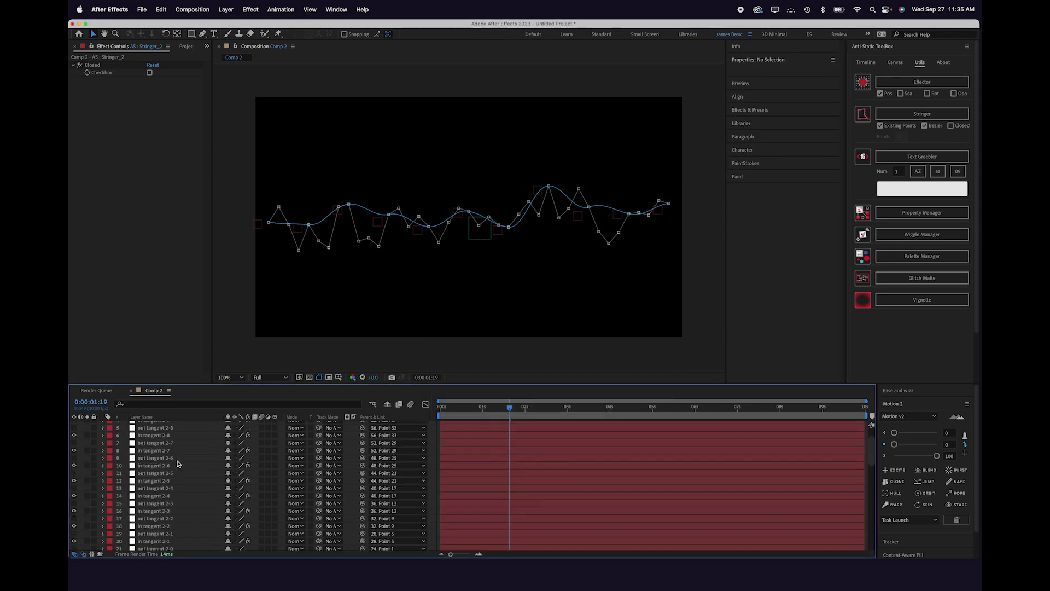
{"action": "scroll", "coordinate": [118, 504], "scroll_direction": "down", "scroll_amount": 5}
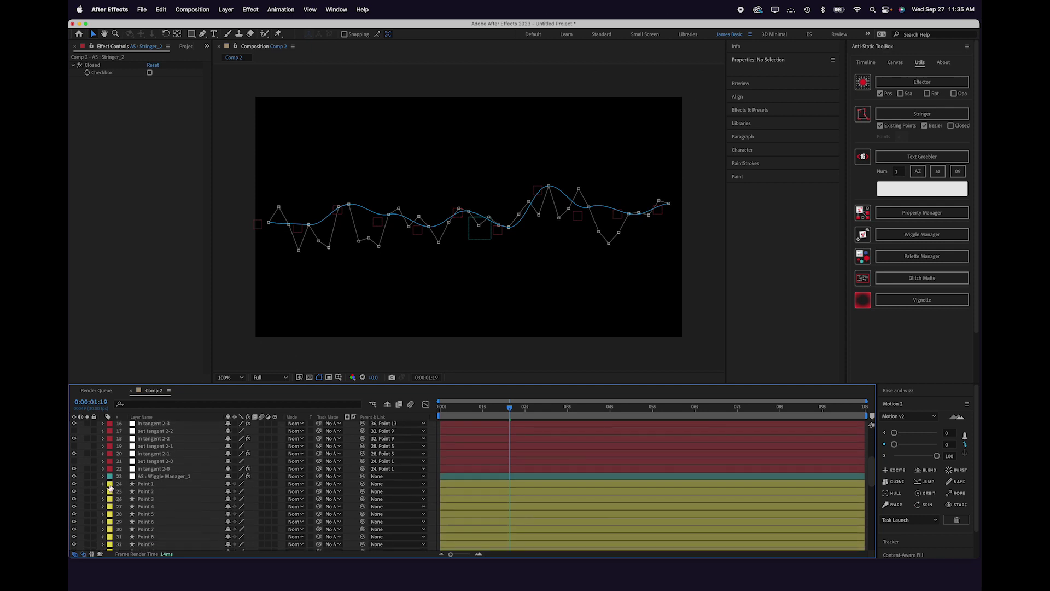
{"action": "left_click", "coordinate": [110, 485]}
{"action": "left_click", "coordinate": [164, 391]}
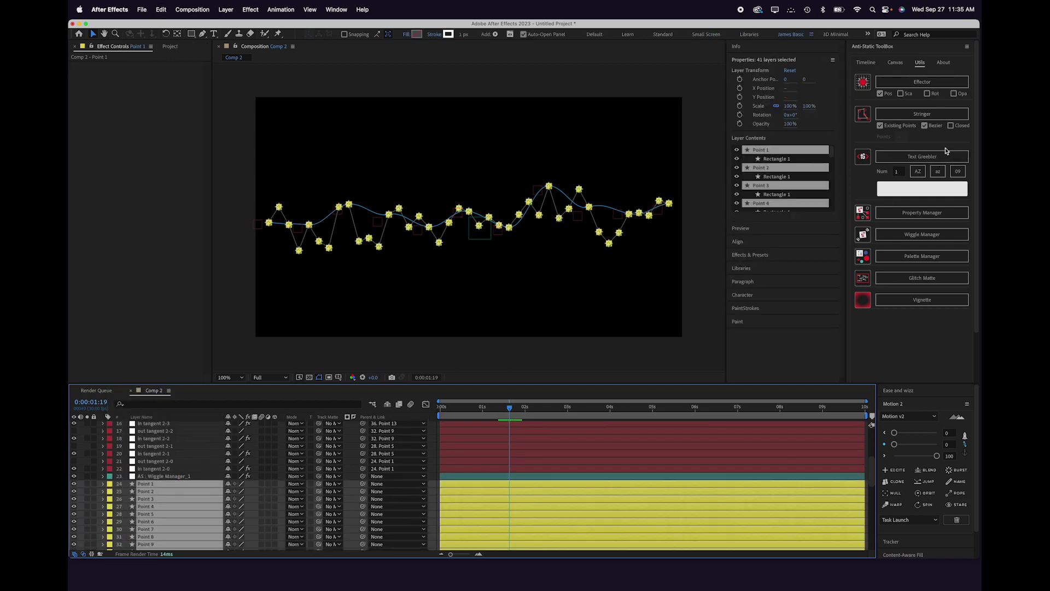
{"action": "left_click", "coordinate": [925, 126]}
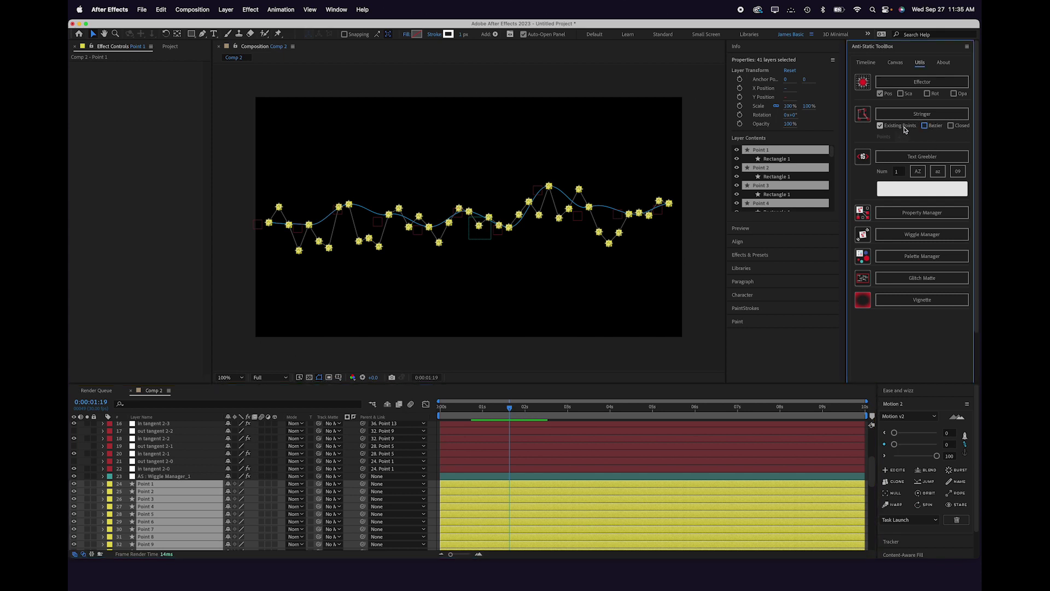
{"action": "left_click", "coordinate": [929, 114]}
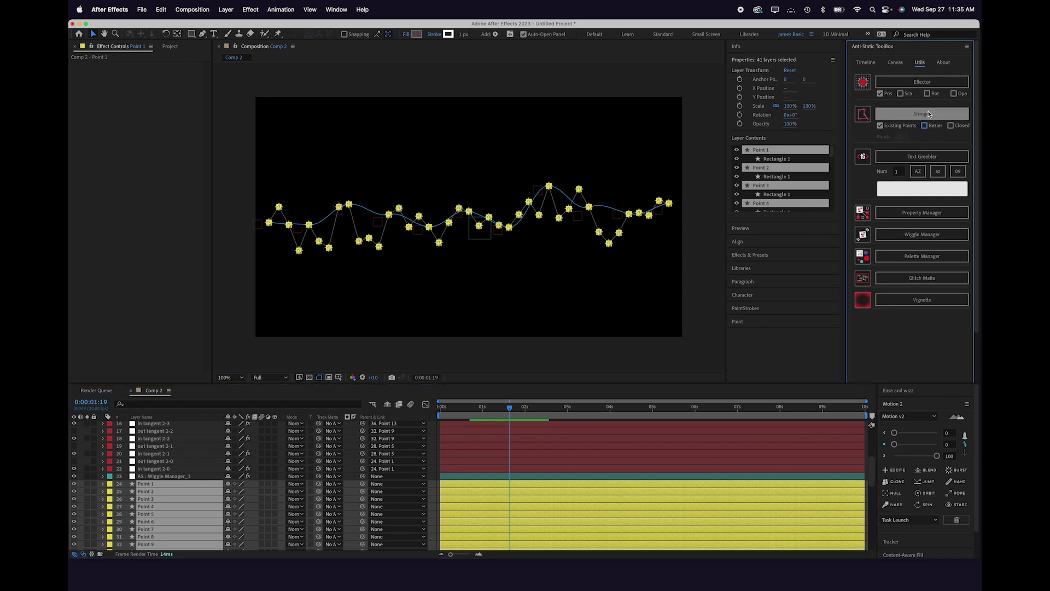
{"action": "left_click", "coordinate": [868, 64]}
{"action": "scroll", "coordinate": [865, 267], "scroll_direction": "down", "scroll_amount": 2}
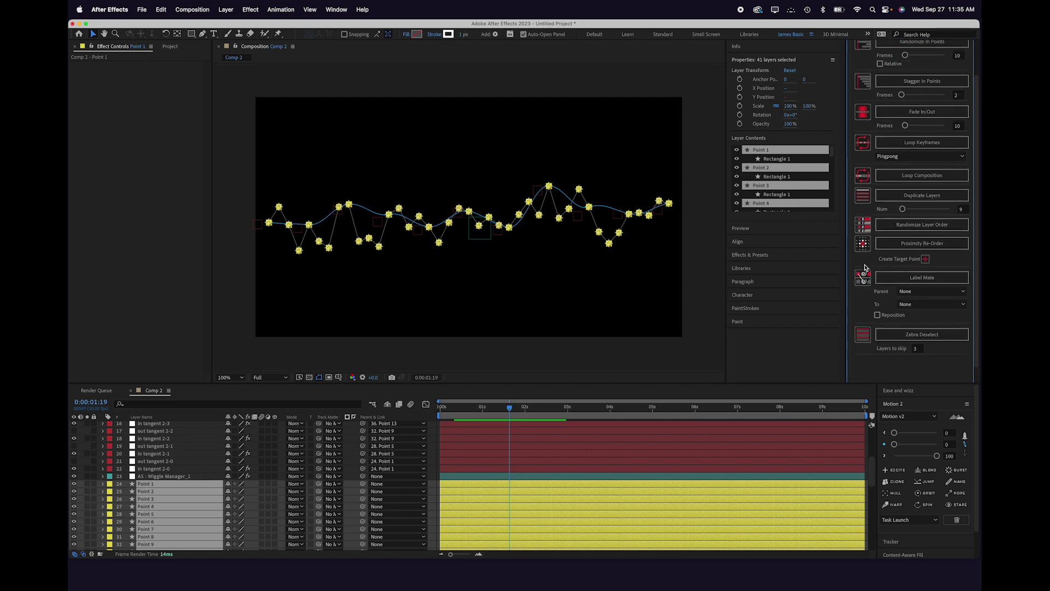
{"action": "left_click", "coordinate": [905, 336]}
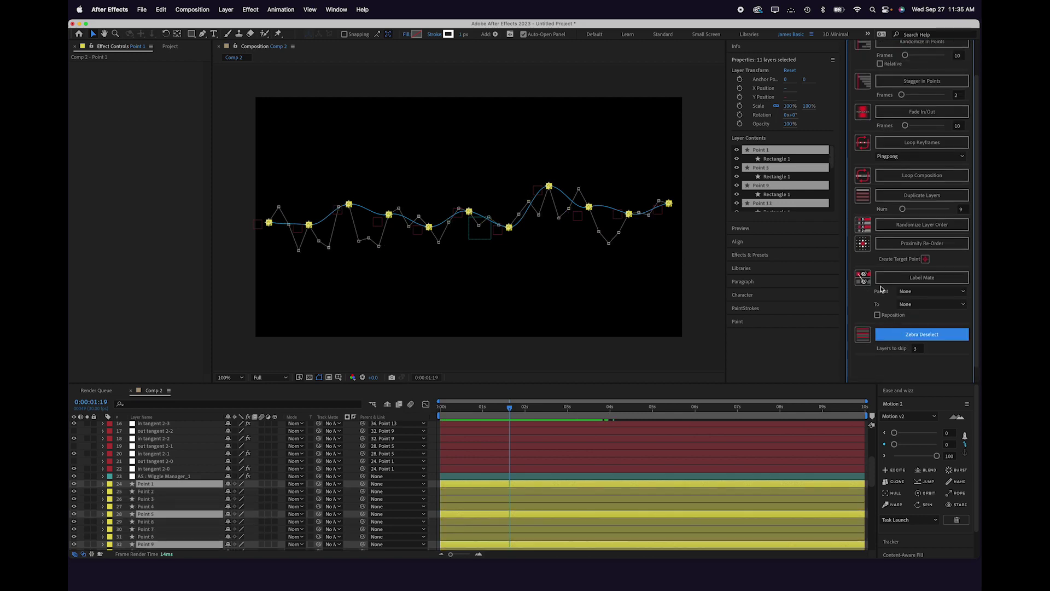
- Connect the remaining selected points with a straight-segment Stringer line using only Existing Points
{"action": "scroll", "coordinate": [869, 244], "scroll_direction": "up", "scroll_amount": 2}
{"action": "left_click", "coordinate": [920, 62]}
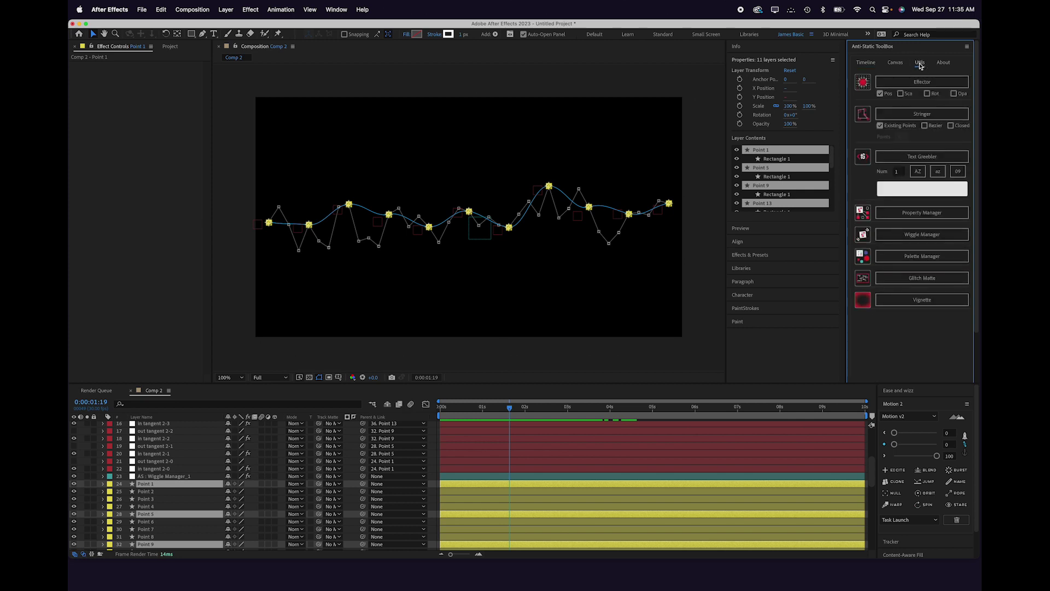
{"action": "left_click", "coordinate": [903, 113]}
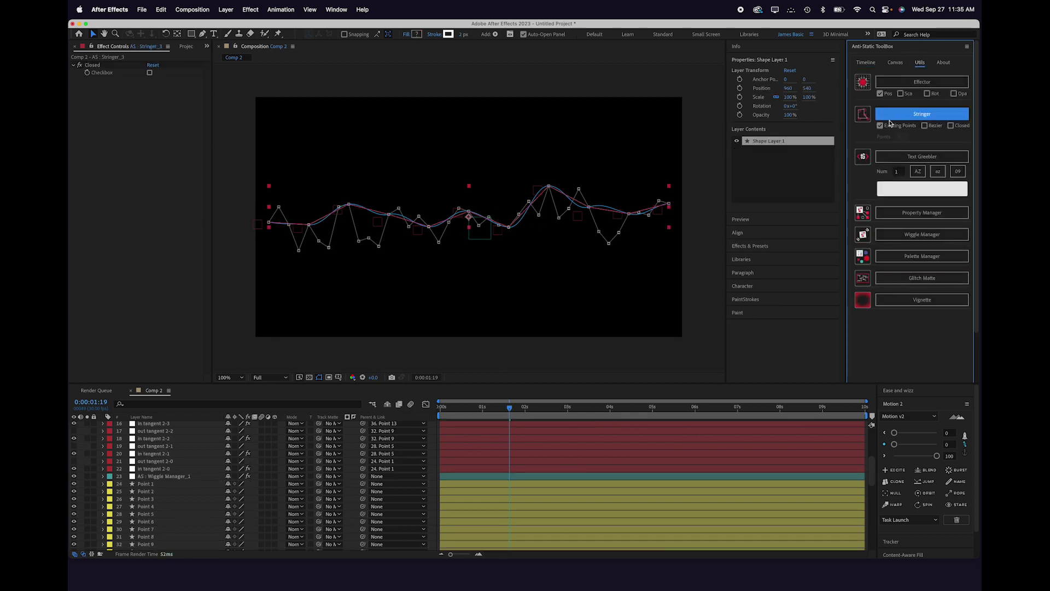
- Add dashes to Stroke 1 of the AS : Stringer_3 layer and set the Dash length to 4
{"action": "scroll", "coordinate": [236, 508], "scroll_direction": "down", "scroll_amount": 10}
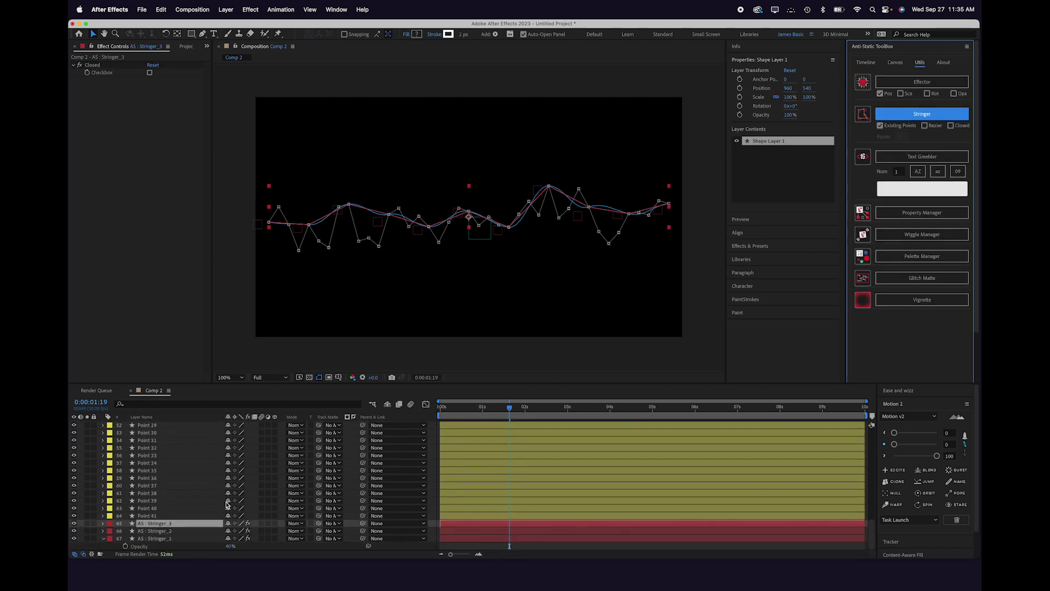
{"action": "left_click", "coordinate": [178, 526]}
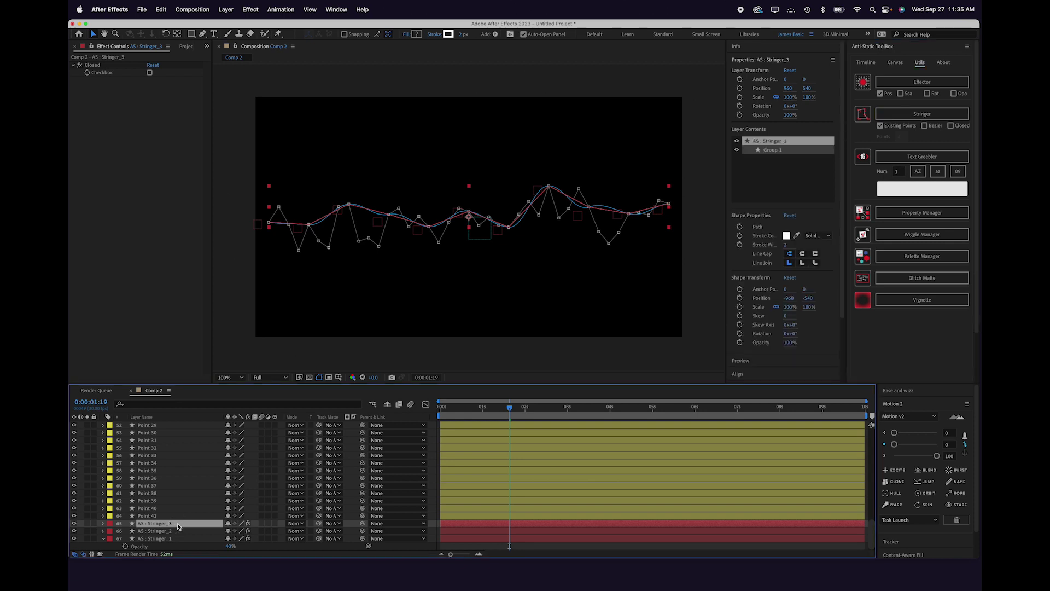
{"action": "left_click", "coordinate": [103, 523]}
{"action": "left_click", "coordinate": [110, 531]}
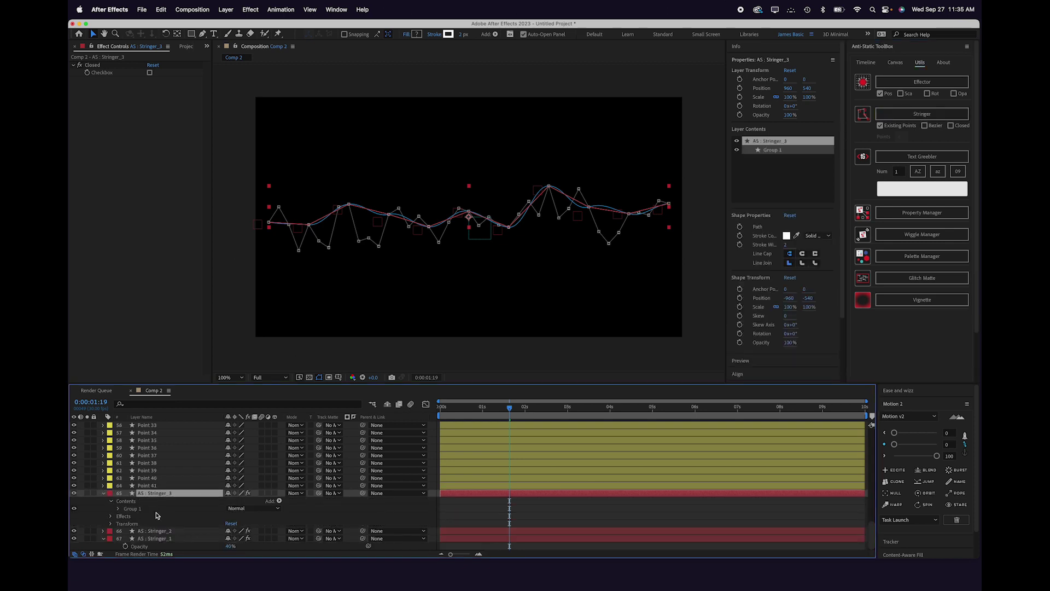
{"action": "scroll", "coordinate": [136, 517], "scroll_direction": "down", "scroll_amount": 1}
{"action": "left_click", "coordinate": [117, 508]}
{"action": "scroll", "coordinate": [118, 509], "scroll_direction": "down", "scroll_amount": 1}
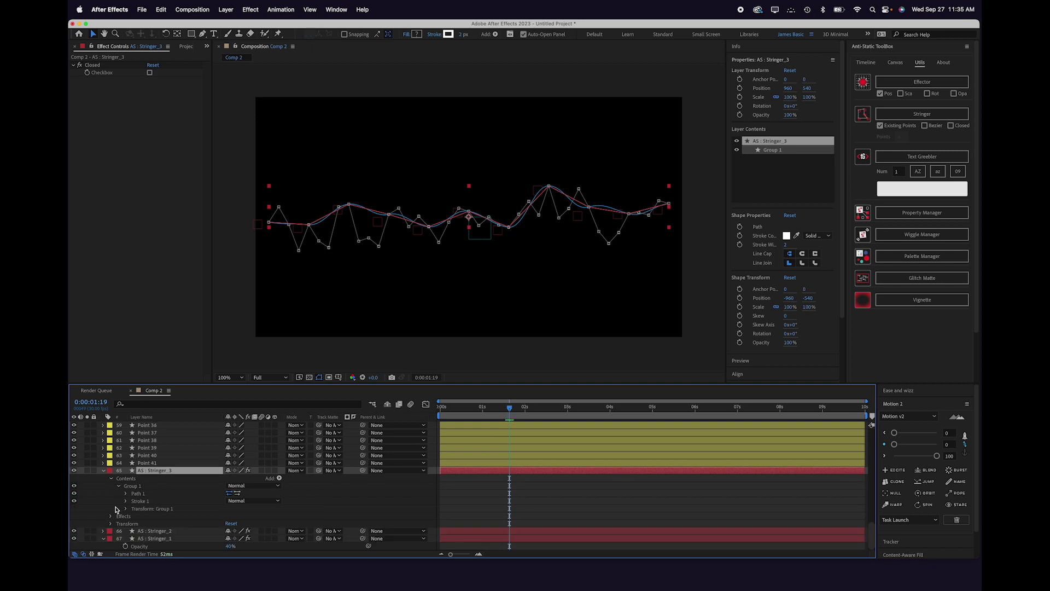
{"action": "left_click", "coordinate": [126, 501]}
{"action": "scroll", "coordinate": [137, 501], "scroll_direction": "down", "scroll_amount": 1}
{"action": "scroll", "coordinate": [137, 500], "scroll_direction": "down", "scroll_amount": 1}
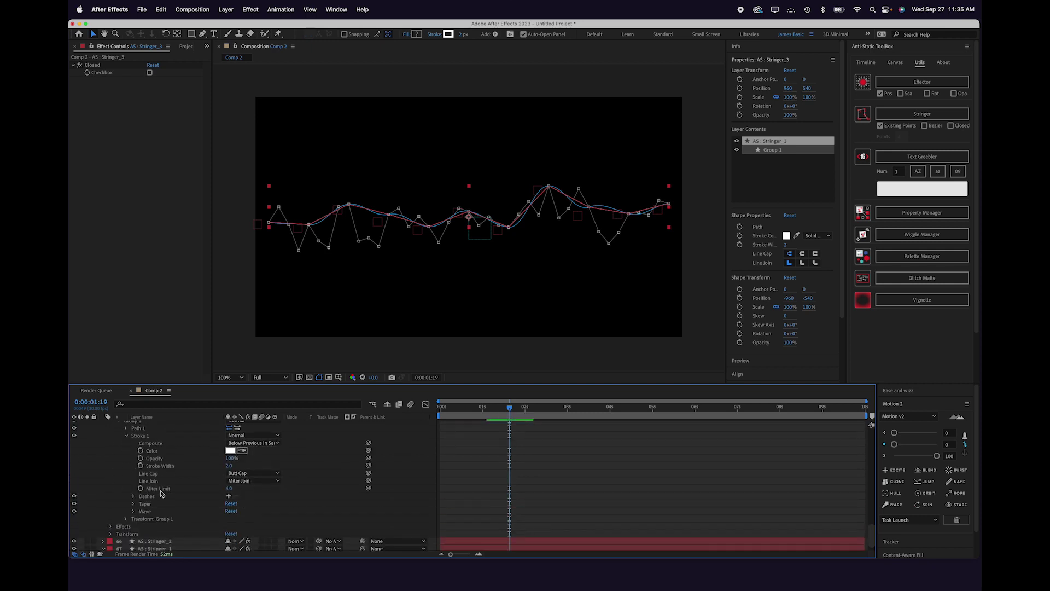
{"action": "left_click", "coordinate": [229, 496]}
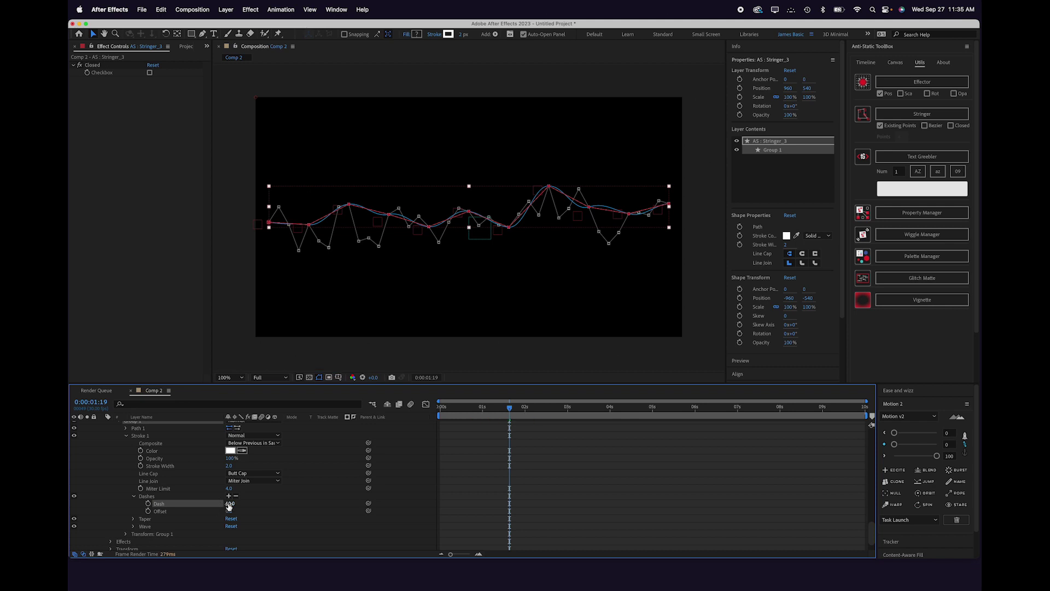
{"action": "left_click", "coordinate": [229, 504]}
{"action": "key", "text": "Return"}
- Deselect the layer and darken the stroke colour of the dashed AS : Stringer_3 line to grey 6A6A6A
{"action": "left_click", "coordinate": [467, 495]}
{"action": "key", "text": "period"}
{"action": "key", "text": "period"}
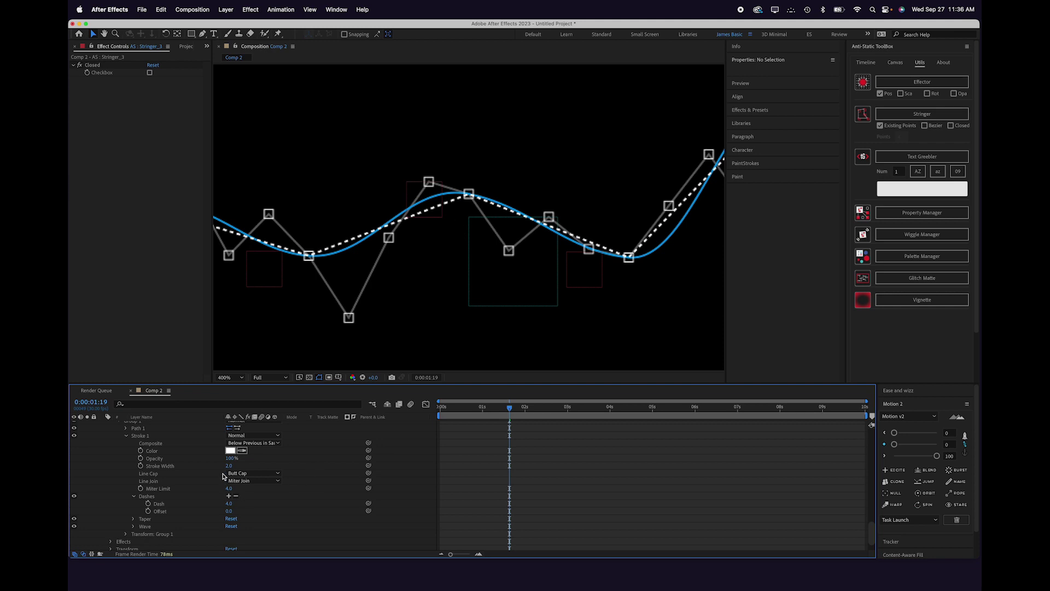
{"action": "left_click", "coordinate": [230, 450]}
{"action": "mouse_move", "coordinate": [483, 383]}
{"action": "left_mouse_down"}
{"action": "mouse_move", "coordinate": [454, 412]}
{"action": "mouse_move", "coordinate": [433, 417]}
{"action": "left_mouse_up"}
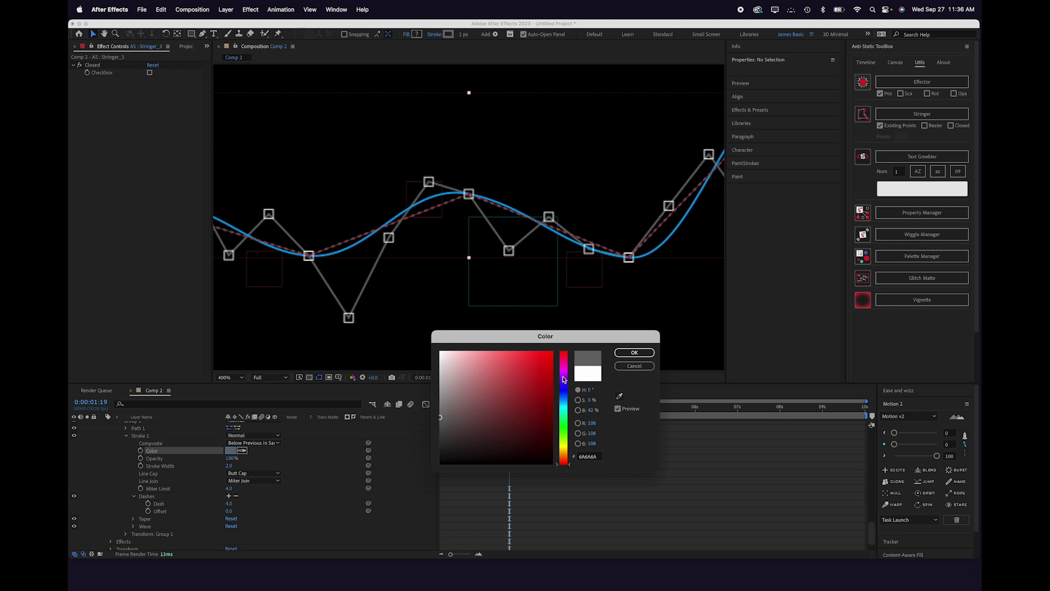
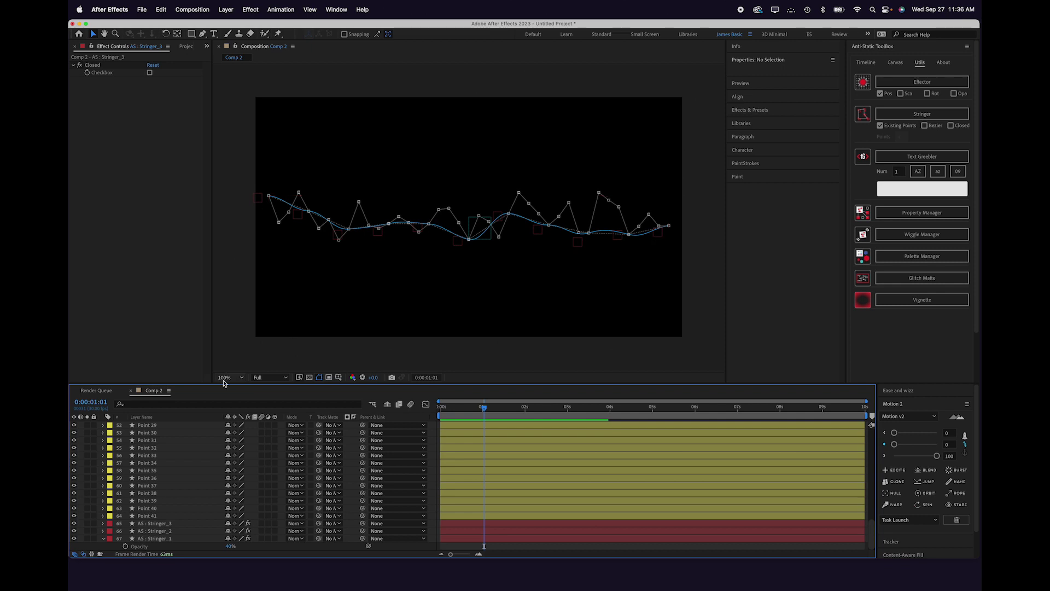
- Duplicate the Point 41 layer, place the copy directly below it in the layer stack and label the copy Purple
{"action": "left_click", "coordinate": [155, 517]}
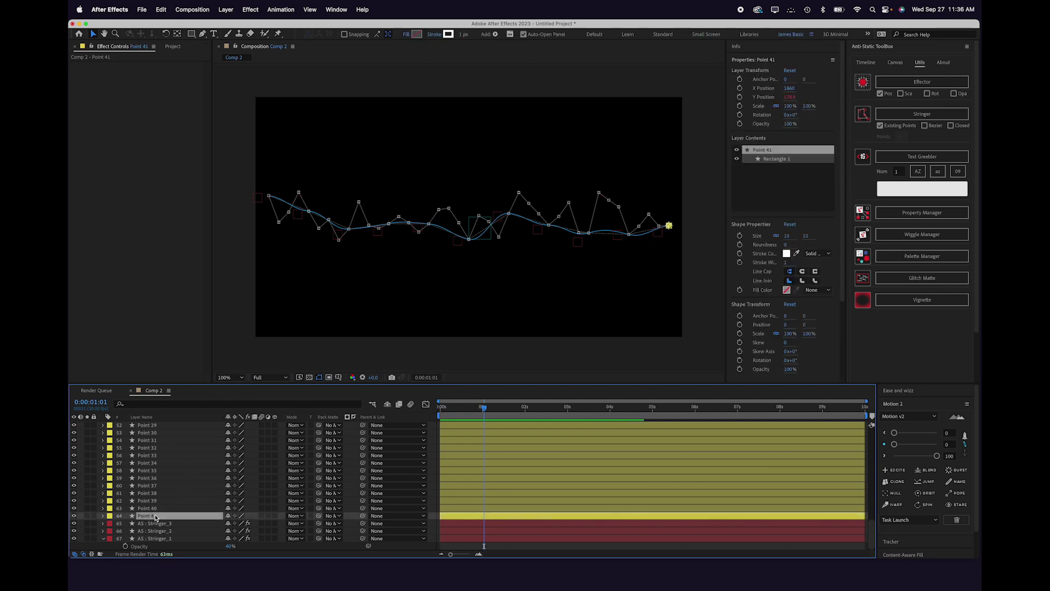
{"action": "key", "text": "super+d"}
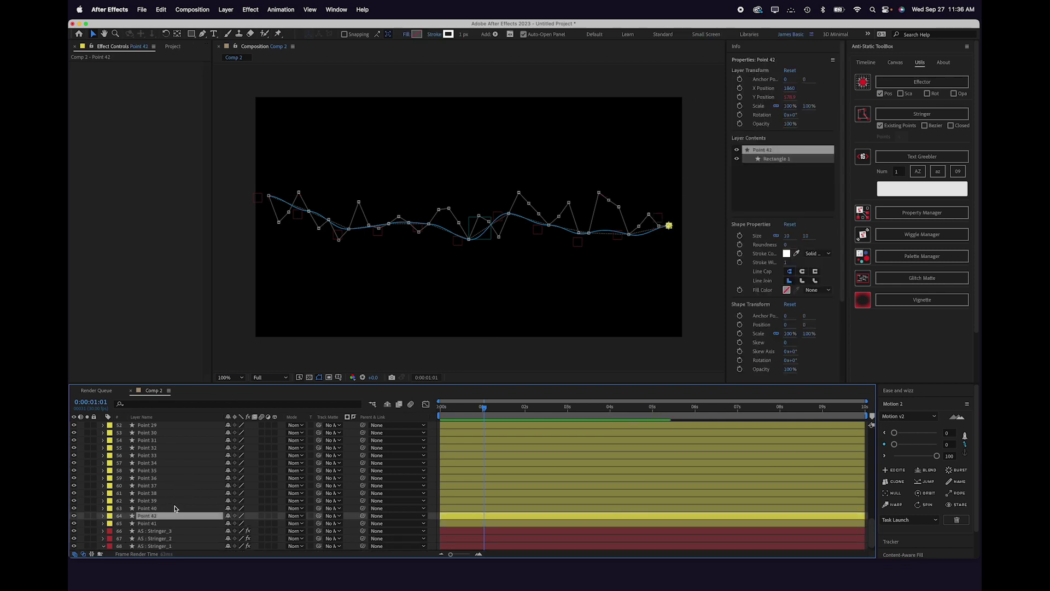
{"action": "key", "text": "super+bracketleft"}
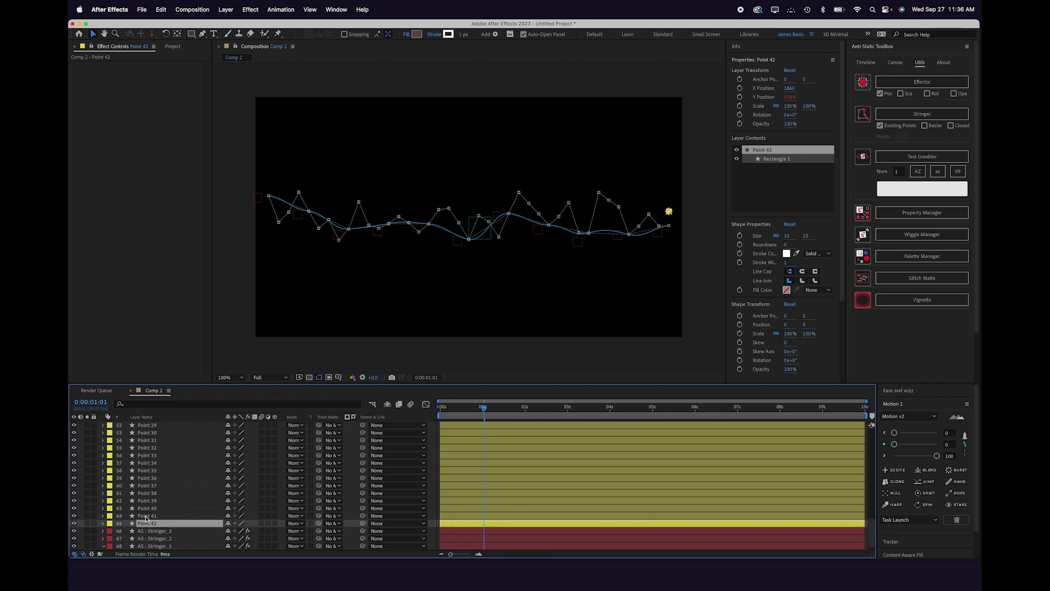
{"action": "left_click", "coordinate": [109, 523]}
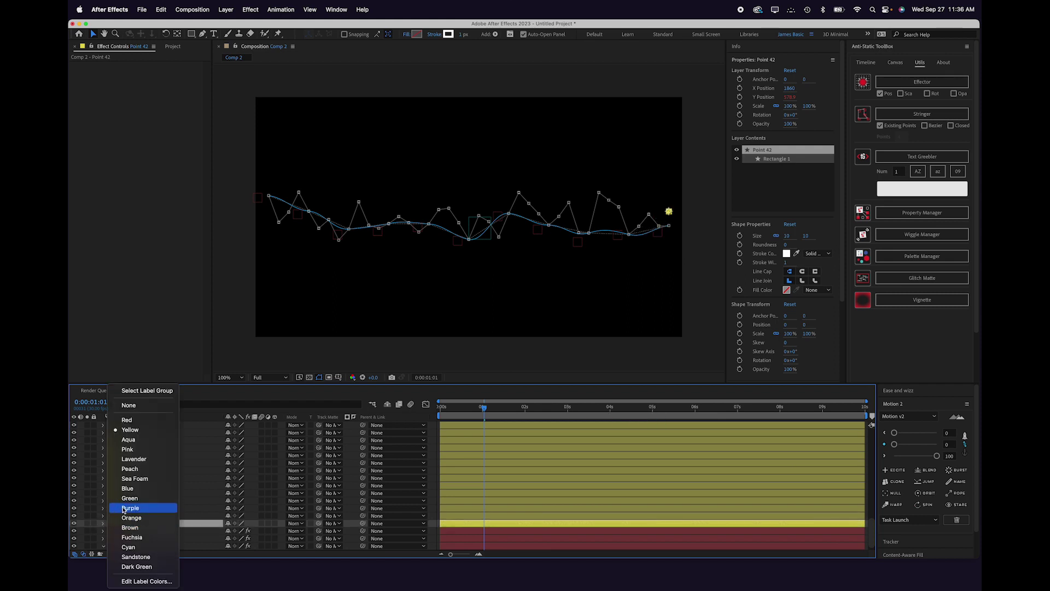
{"action": "left_click", "coordinate": [131, 508]}
- Duplicate the Point 1 layer and give the copy above it the Purple label colour
{"action": "scroll", "coordinate": [178, 503], "scroll_direction": "up", "scroll_amount": 3}
{"action": "scroll", "coordinate": [178, 503], "scroll_direction": "up", "scroll_amount": 6}
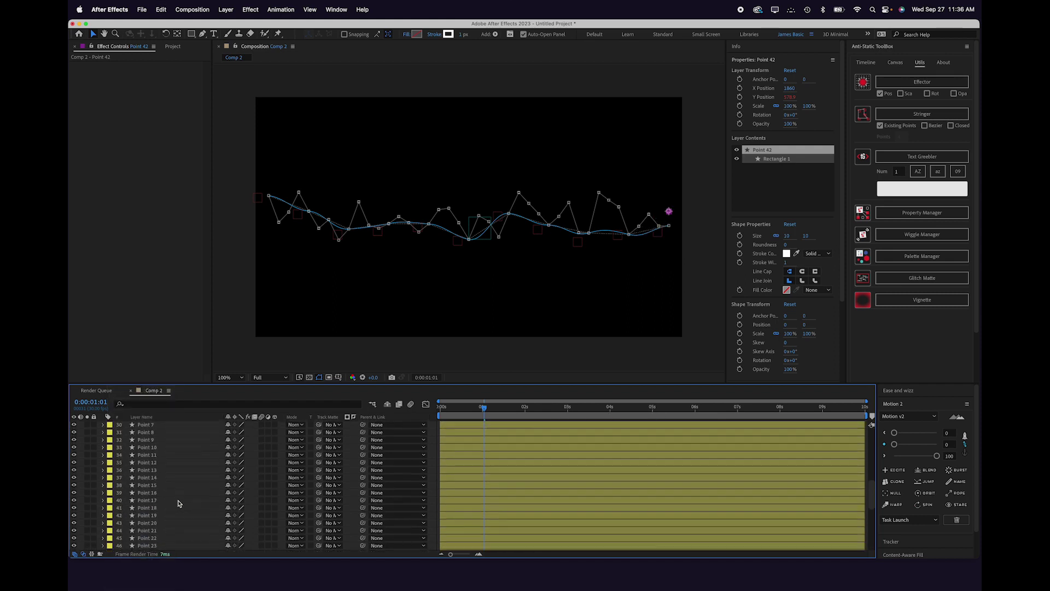
{"action": "left_click", "coordinate": [156, 461]}
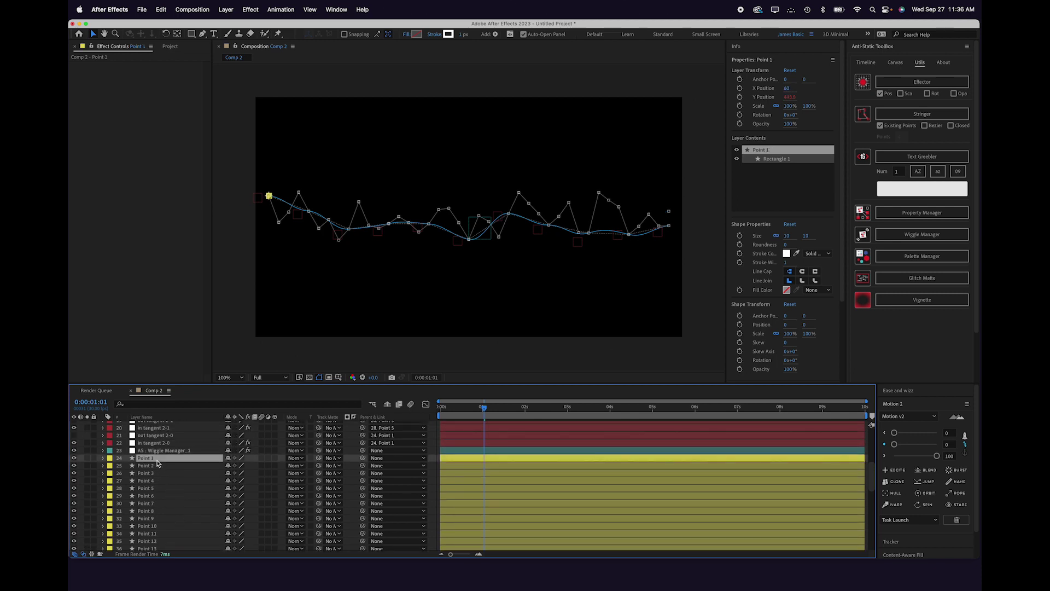
{"action": "key", "text": "super+d"}
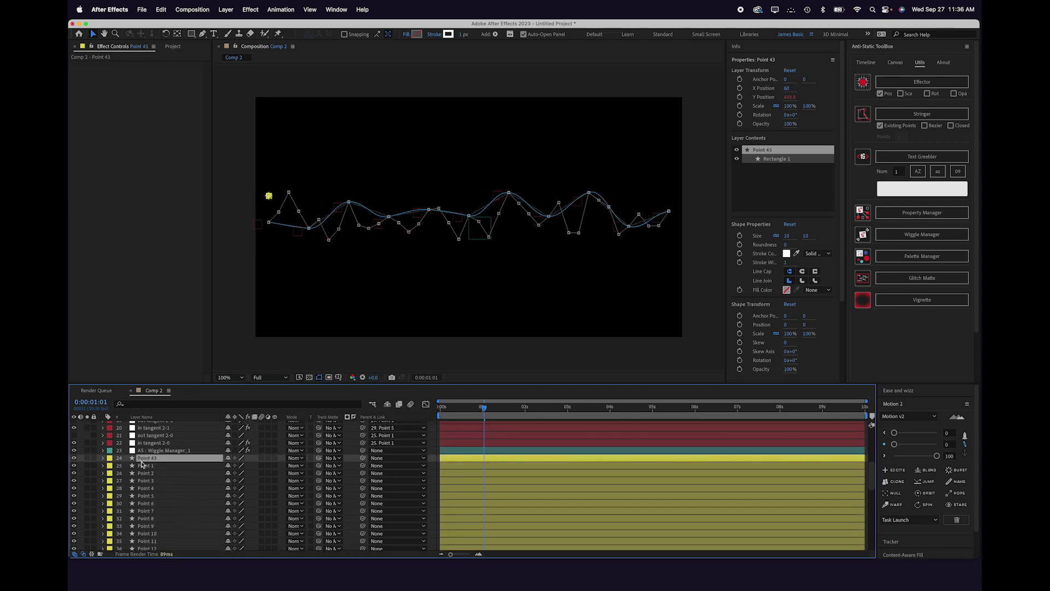
{"action": "left_click", "coordinate": [111, 459]}
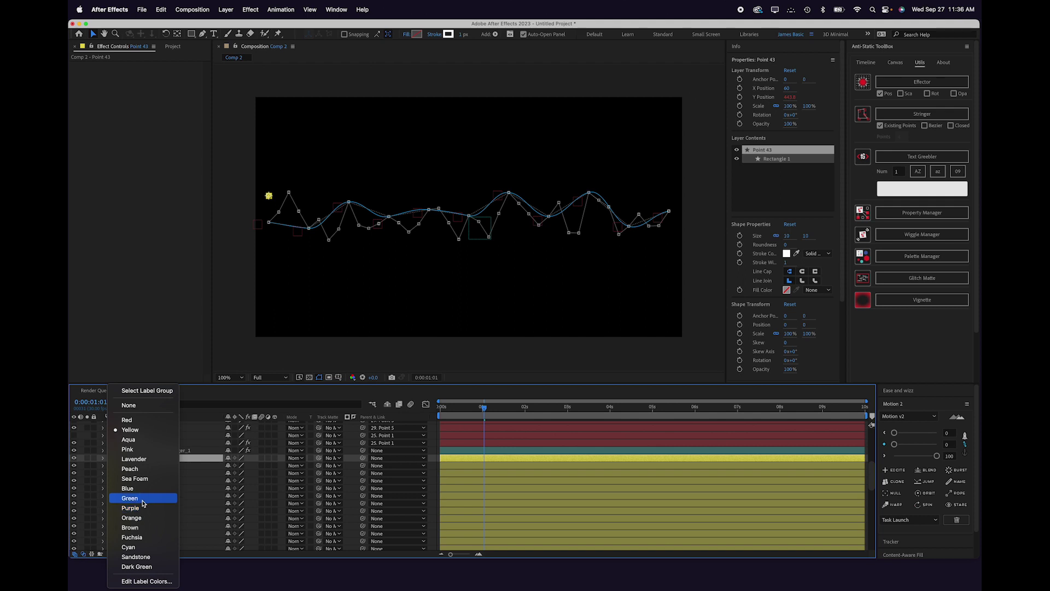
{"action": "left_click", "coordinate": [140, 508]}
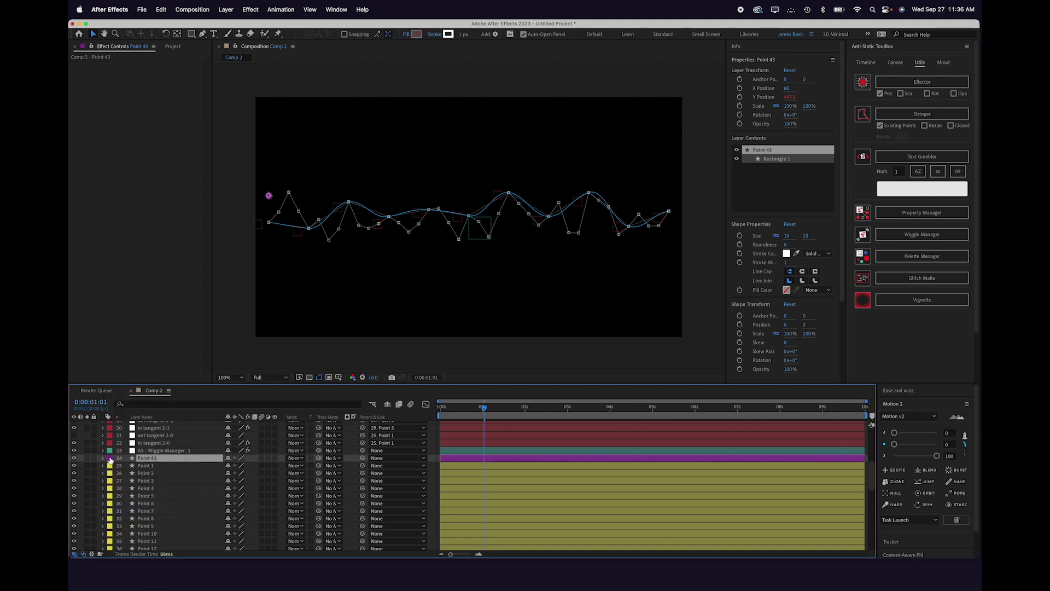
- Remove the Y Position expression from both purple duplicated point layers
{"action": "key", "text": "p"}
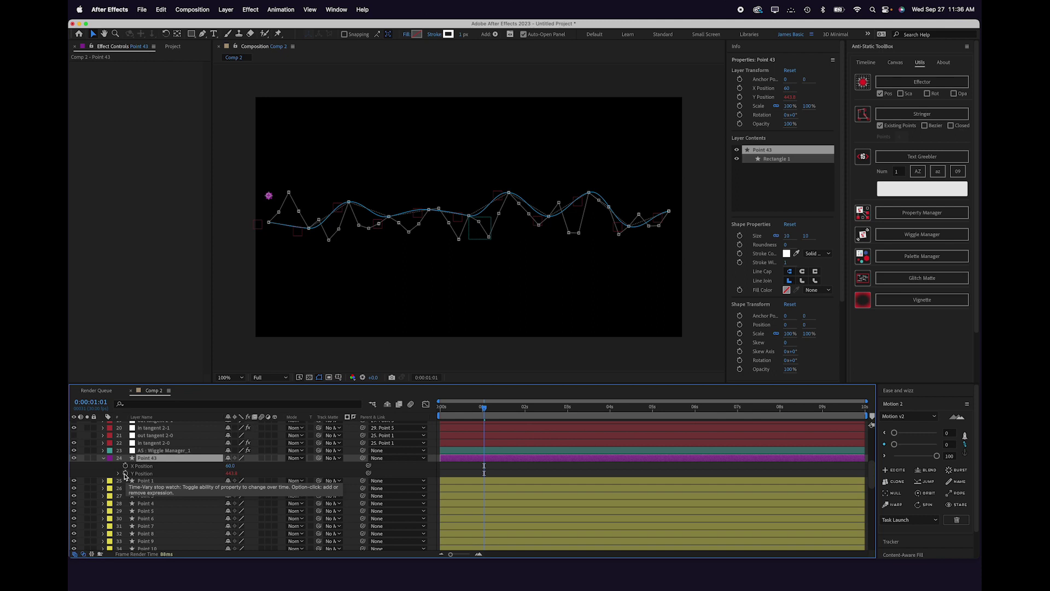
{"action": "left_click", "coordinate": [125, 474], "text": "alt"}
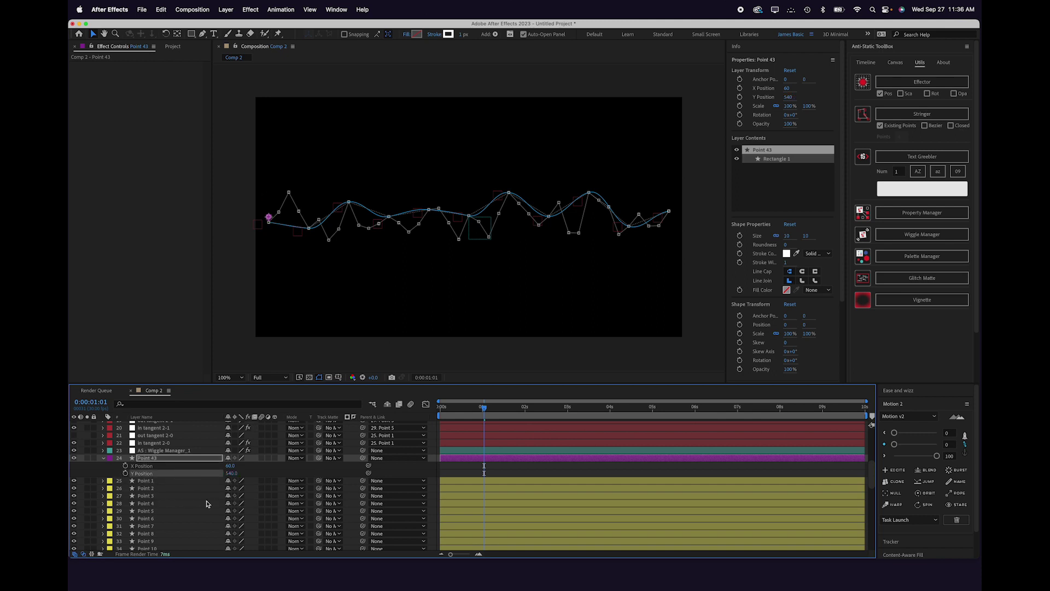
{"action": "scroll", "coordinate": [207, 503], "scroll_direction": "down", "scroll_amount": 10}
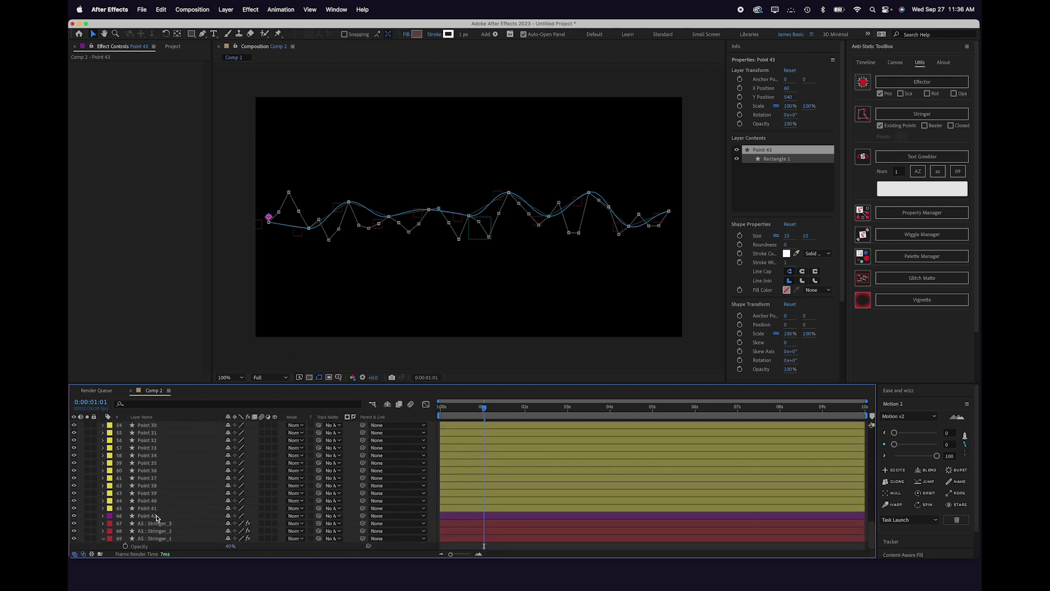
{"action": "left_click", "coordinate": [156, 518]}
{"action": "key", "text": "p"}
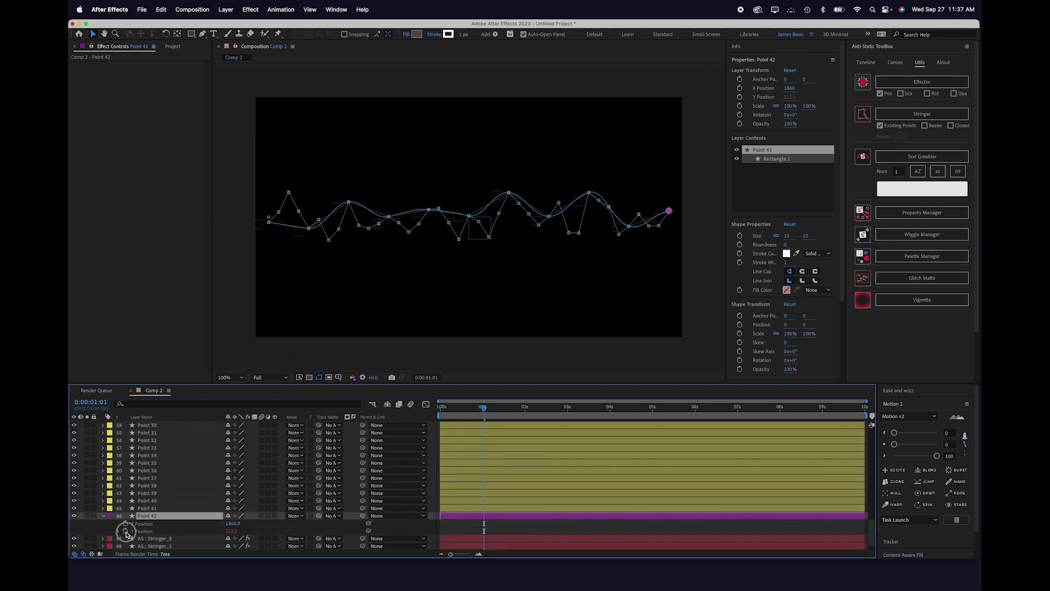
{"action": "left_click", "coordinate": [126, 533], "text": "alt"}
- Select the purple label group and move both points straight down to a Y Position of 780
{"action": "left_click", "coordinate": [110, 518]}
{"action": "left_click", "coordinate": [164, 395]}
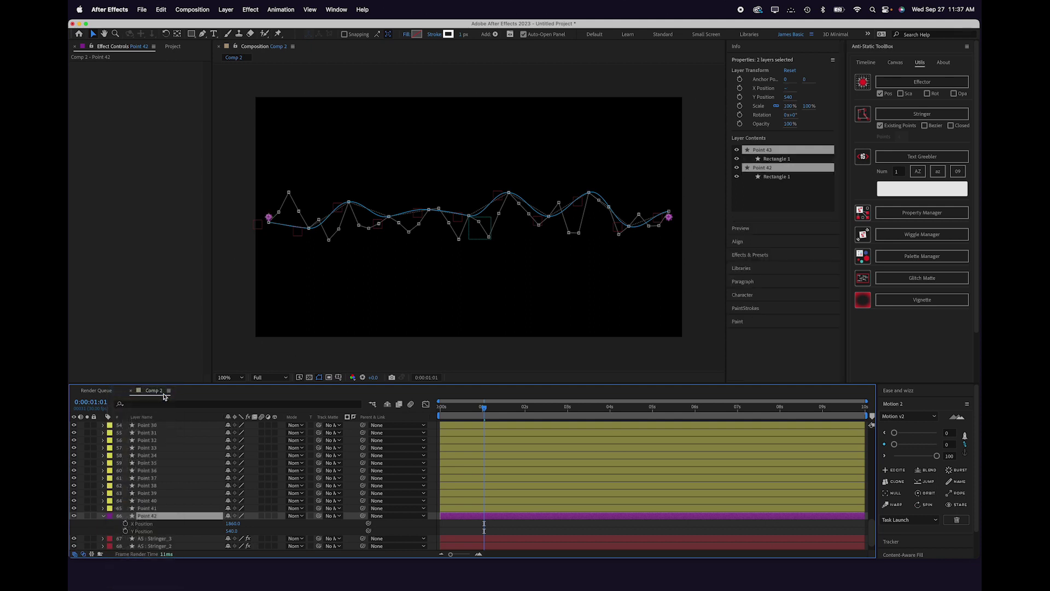
{"action": "scroll", "coordinate": [210, 445], "scroll_direction": "up", "scroll_amount": 10}
{"action": "key", "text": "shift+Down"}
{"action": "key", "text": "shift+Down"}
{"action": "key", "text": "shift+Down"}
{"action": "key", "text": "shift+Down"}
{"action": "key", "text": "shift+Down"}
{"action": "key", "text": "shift+Down"}
{"action": "key", "text": "shift+Down"}
{"action": "key", "text": "shift+Down"}
{"action": "key", "text": "shift+Down"}
{"action": "key", "text": "shift+Down"}
{"action": "key", "text": "shift+Down"}
{"action": "key", "text": "shift+Down"}
{"action": "key", "text": "shift+Down"}
{"action": "key", "text": "shift+Down"}
{"action": "key", "text": "shift+Down"}
{"action": "key", "text": "shift+Down"}
{"action": "key", "text": "shift+Down"}
{"action": "key", "text": "shift+Down"}
{"action": "key", "text": "shift+Down"}
{"action": "key", "text": "shift+Down"}
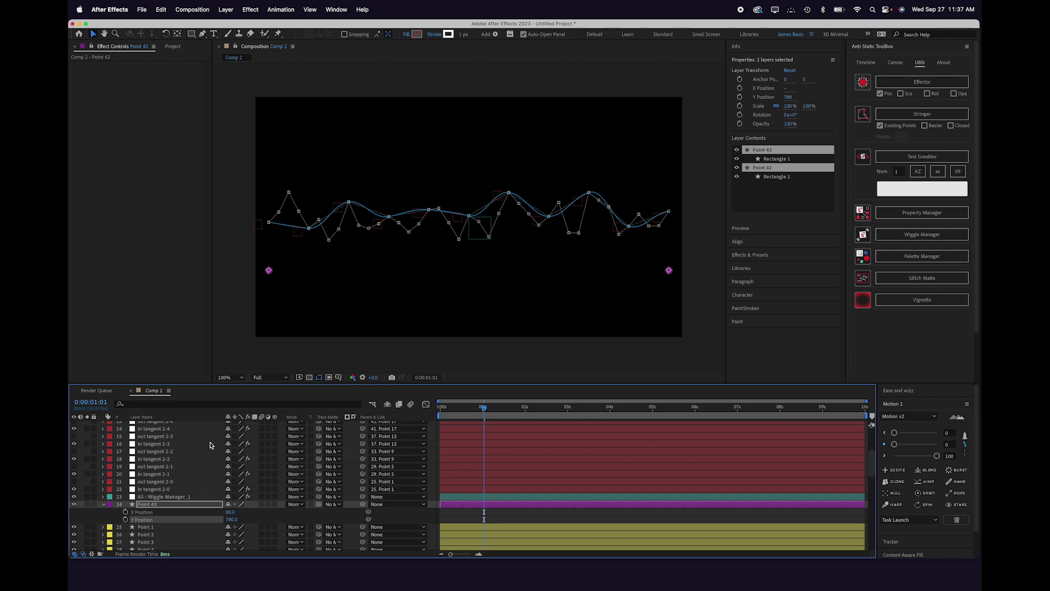
- Connect all yellow and purple point layers, from Point 43 through Point 42, with a Closed straight Stringer path
{"action": "left_click", "coordinate": [103, 505]}
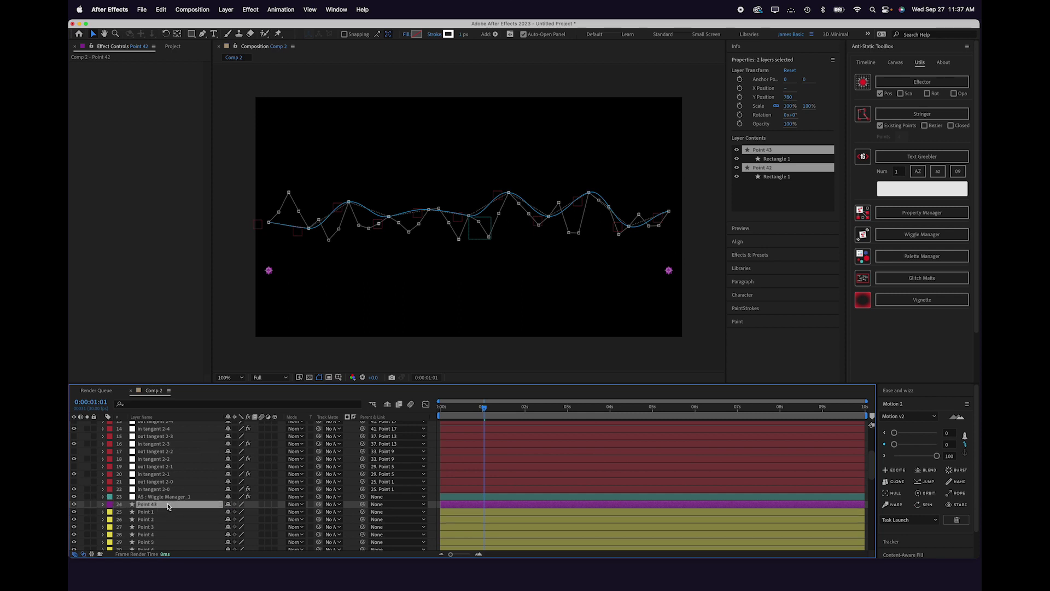
{"action": "scroll", "coordinate": [168, 507], "scroll_direction": "down", "scroll_amount": 10}
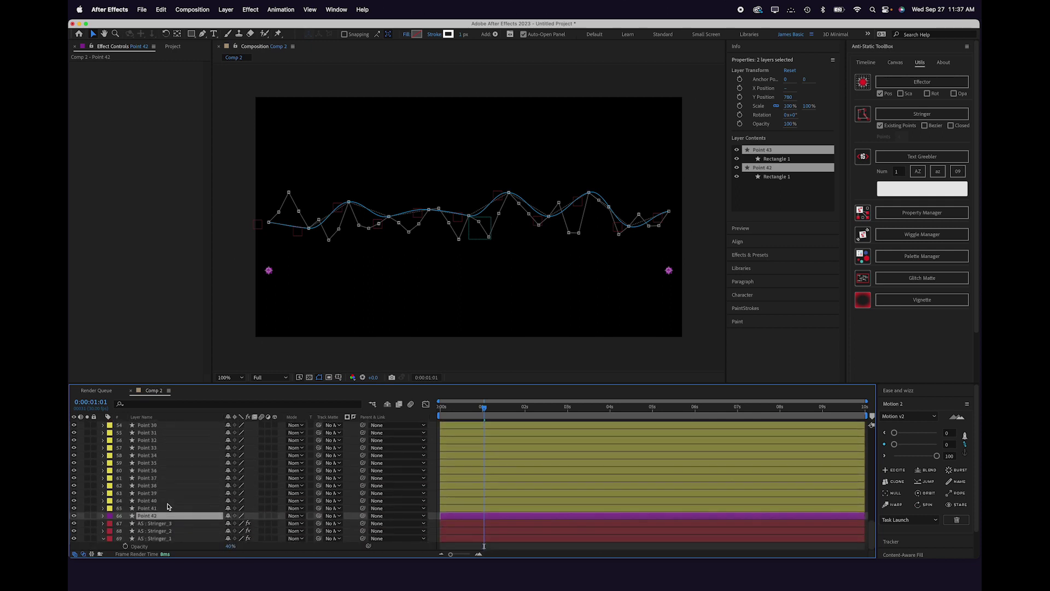
{"action": "left_click", "coordinate": [161, 516], "text": "shift"}
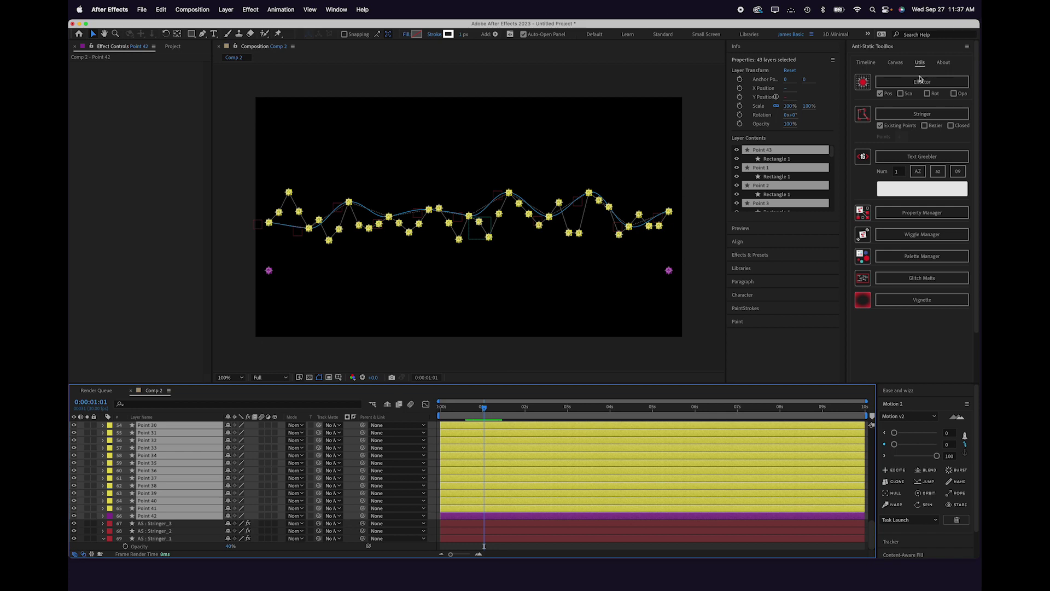
{"action": "left_click", "coordinate": [951, 126]}
{"action": "left_click", "coordinate": [925, 113]}
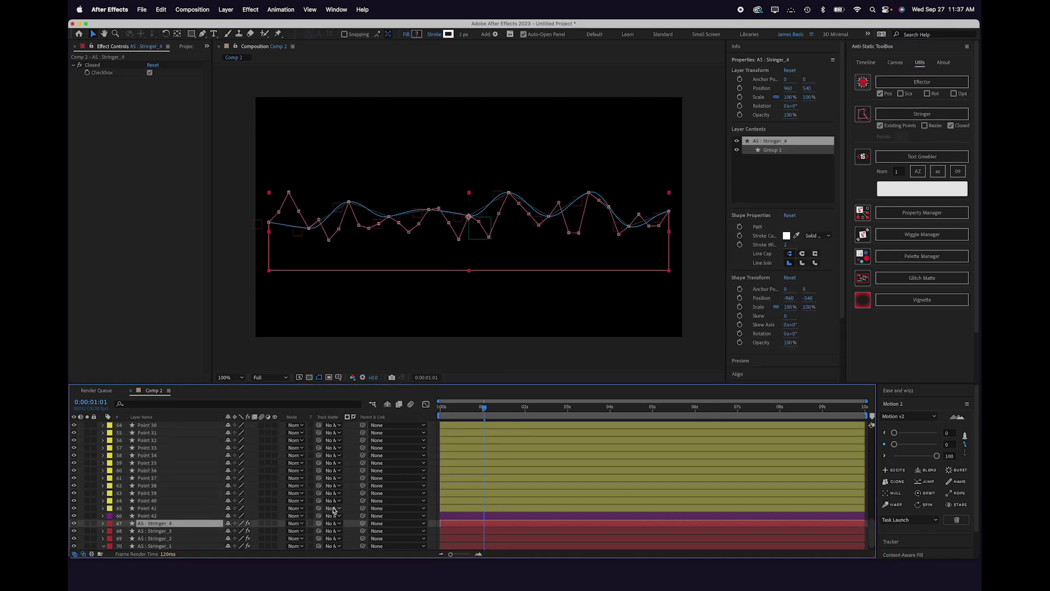
- Add a Fill to the contents of the closed AS : Stringer_4 shape layer
{"action": "left_click", "coordinate": [103, 524]}
{"action": "scroll", "coordinate": [132, 512], "scroll_direction": "down", "scroll_amount": 2}
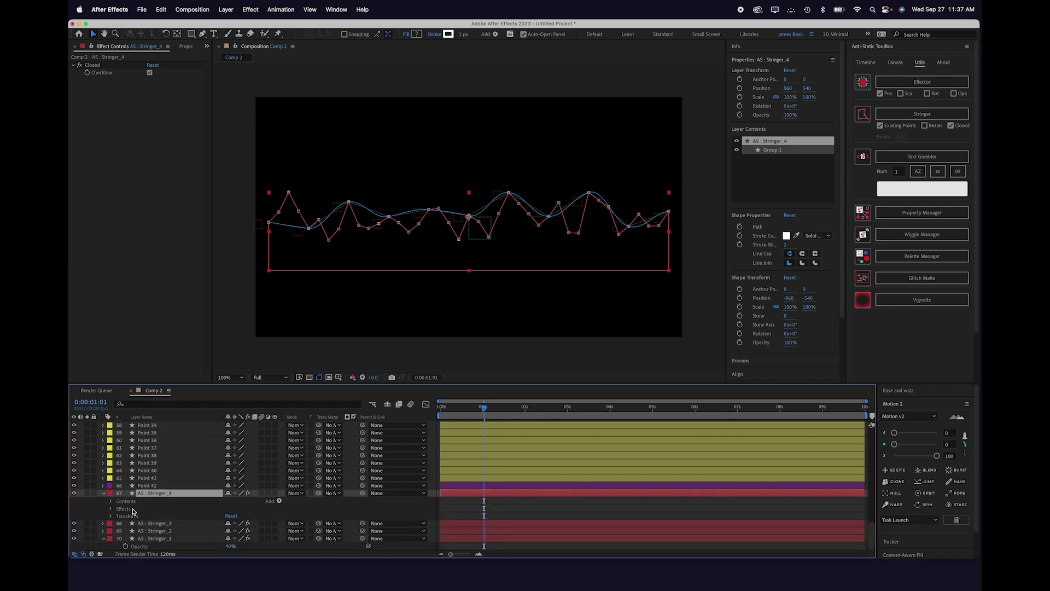
{"action": "left_click", "coordinate": [112, 503]}
{"action": "scroll", "coordinate": [145, 509], "scroll_direction": "down", "scroll_amount": 1}
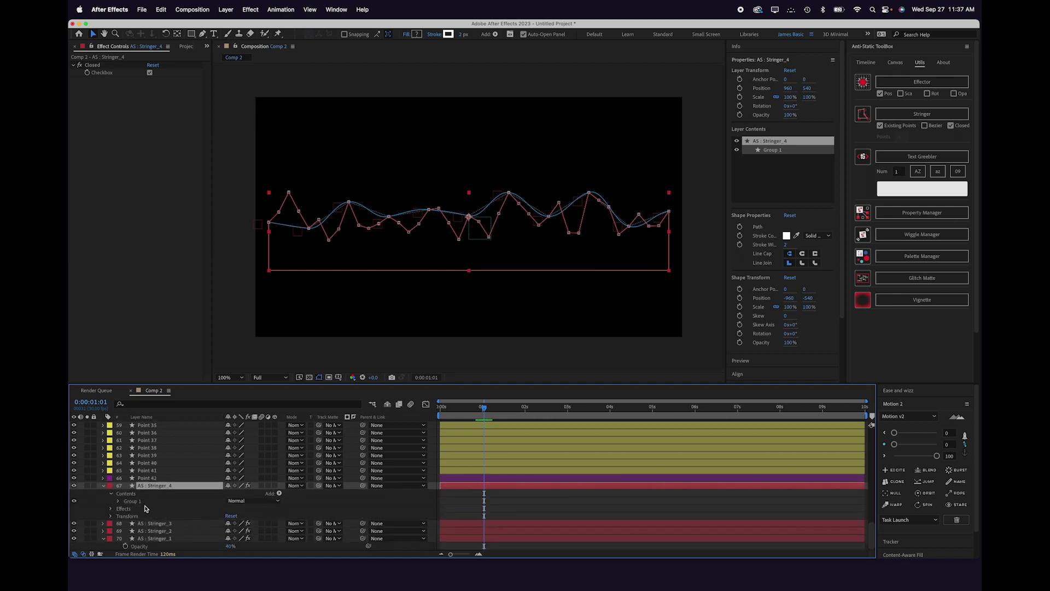
{"action": "left_click", "coordinate": [119, 502]}
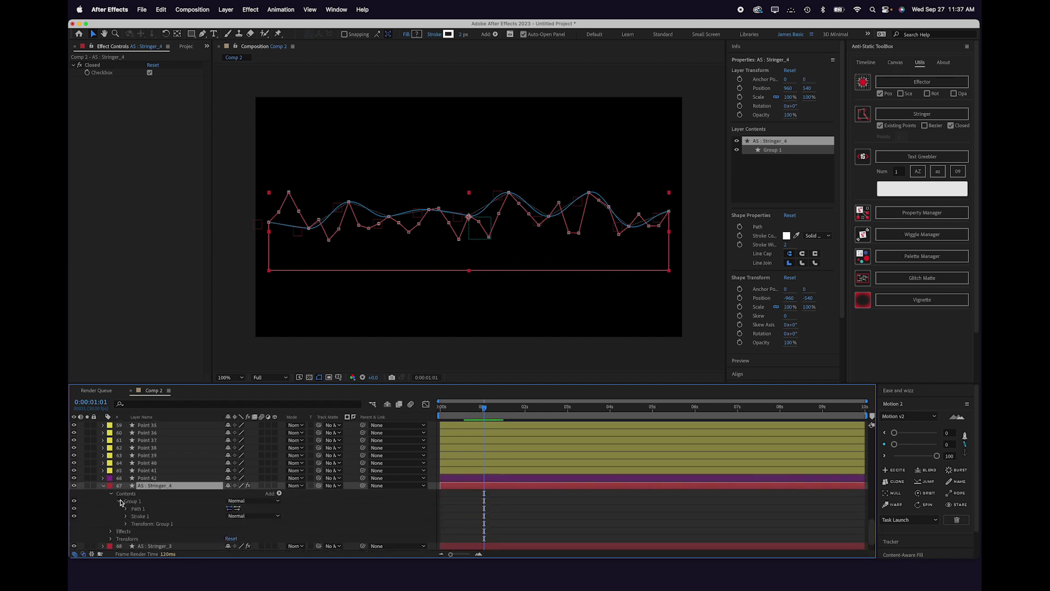
{"action": "left_click", "coordinate": [279, 493]}
{"action": "left_click", "coordinate": [287, 450]}
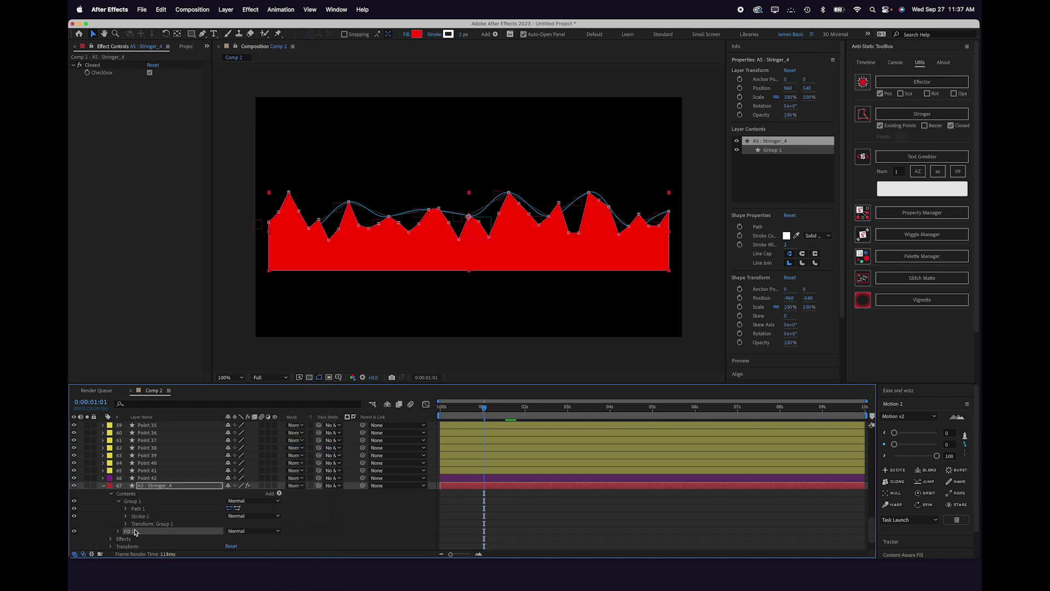
- Hide Stroke 1 of AS : Stringer_4 and set the shape's fill color to dark teal 0C3344
{"action": "left_click", "coordinate": [74, 517]}
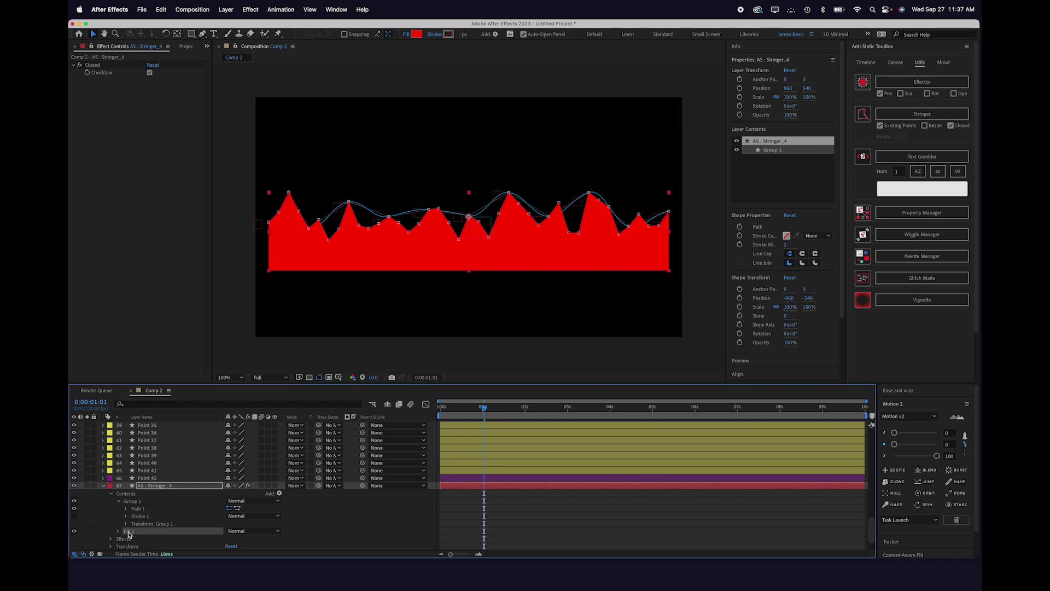
{"action": "left_click", "coordinate": [418, 35]}
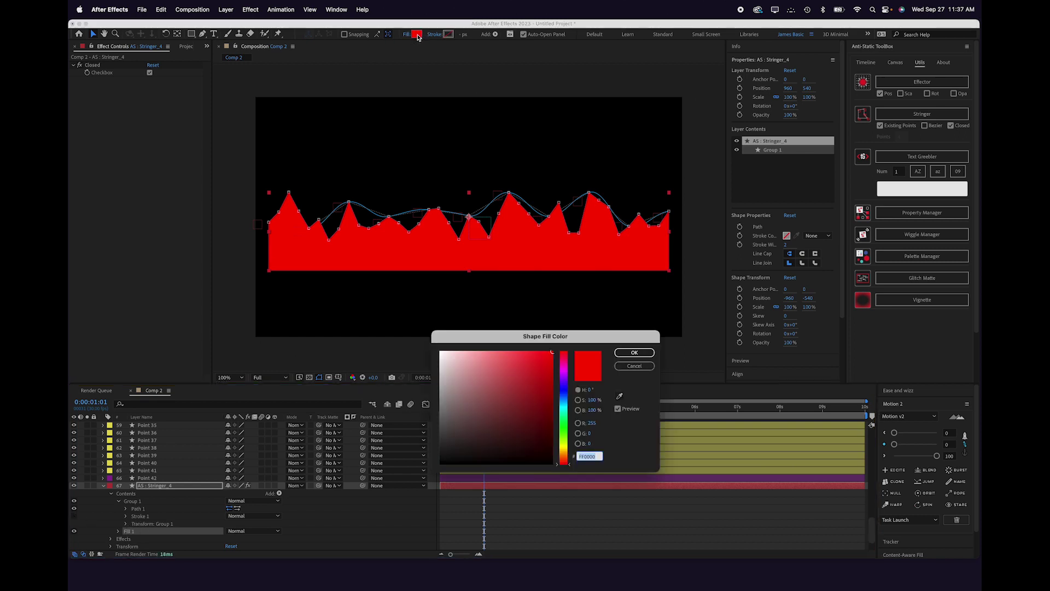
{"action": "left_click", "coordinate": [564, 405]}
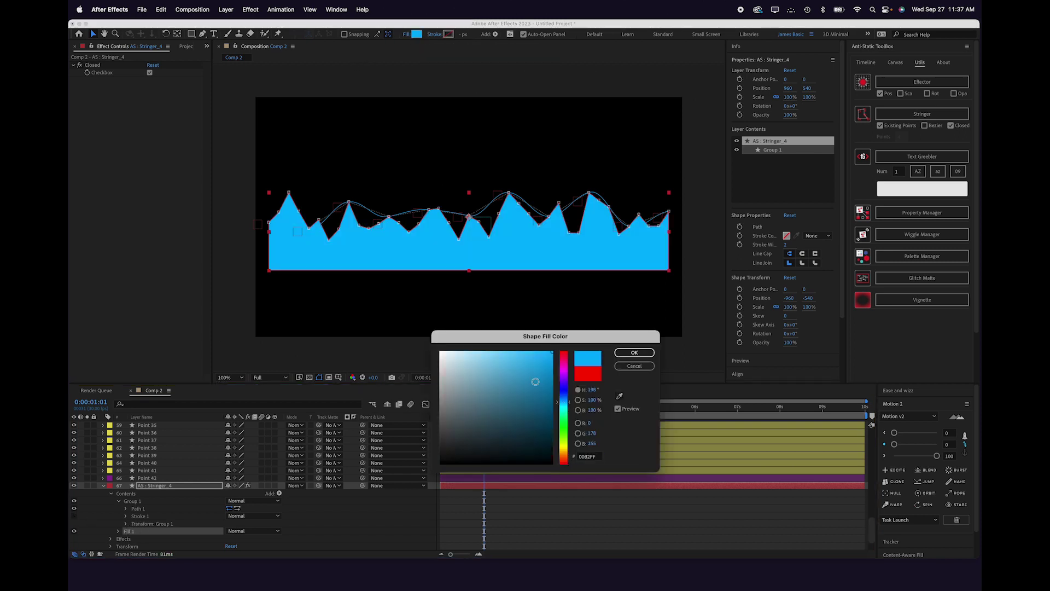
{"action": "left_click", "coordinate": [533, 428]}
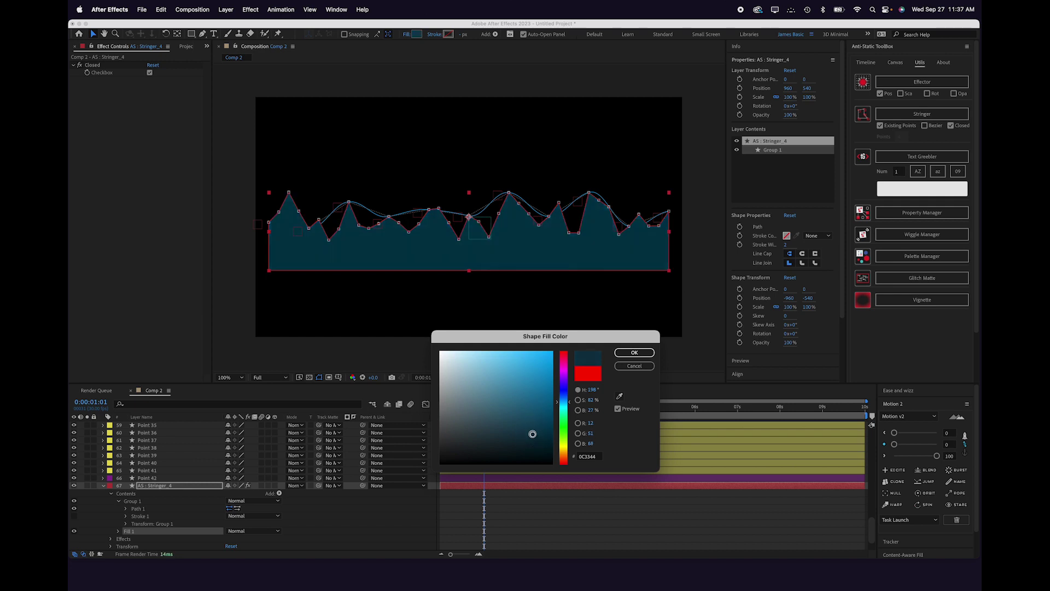
{"action": "left_click", "coordinate": [530, 436]}
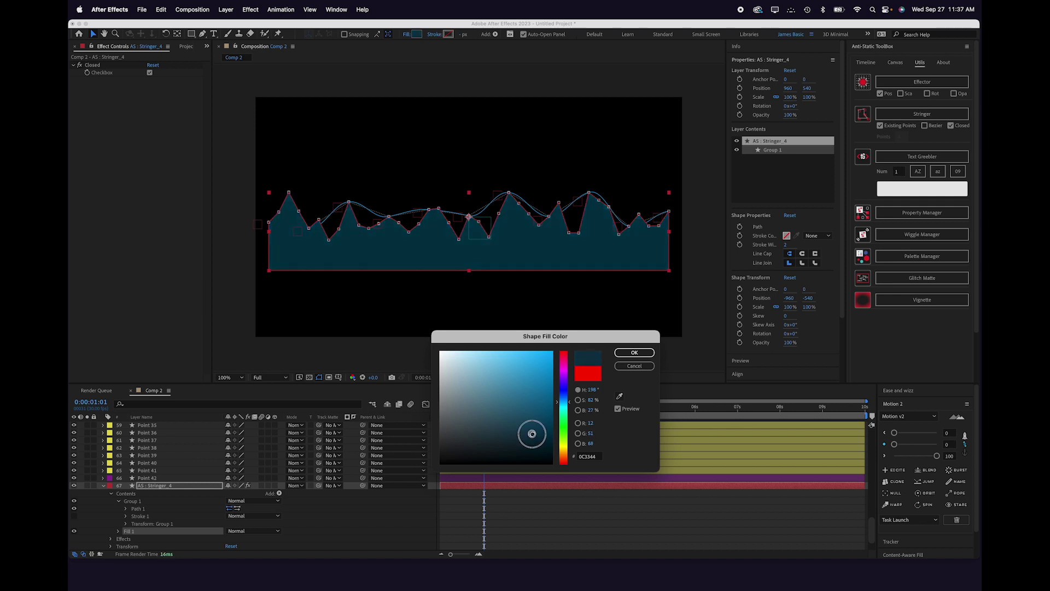
{"action": "left_click", "coordinate": [635, 352]}
- Apply Venetian Blinds to AS : Stringer_4 with Transition Completion 50%, Direction -45° and Width 10
{"action": "key", "text": "ctrl+space"}
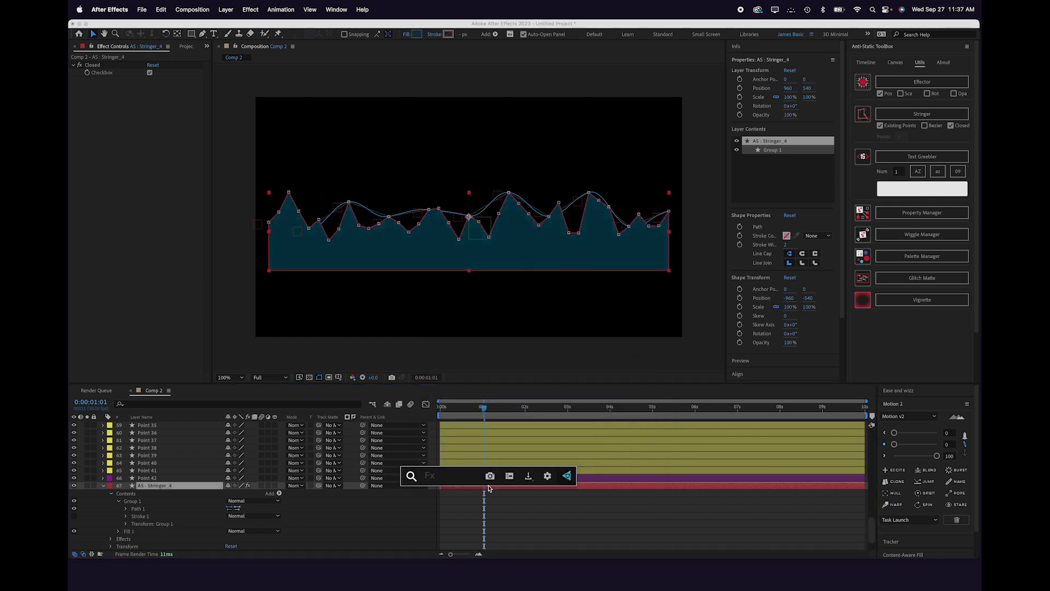
{"action": "type", "text": "vene"}
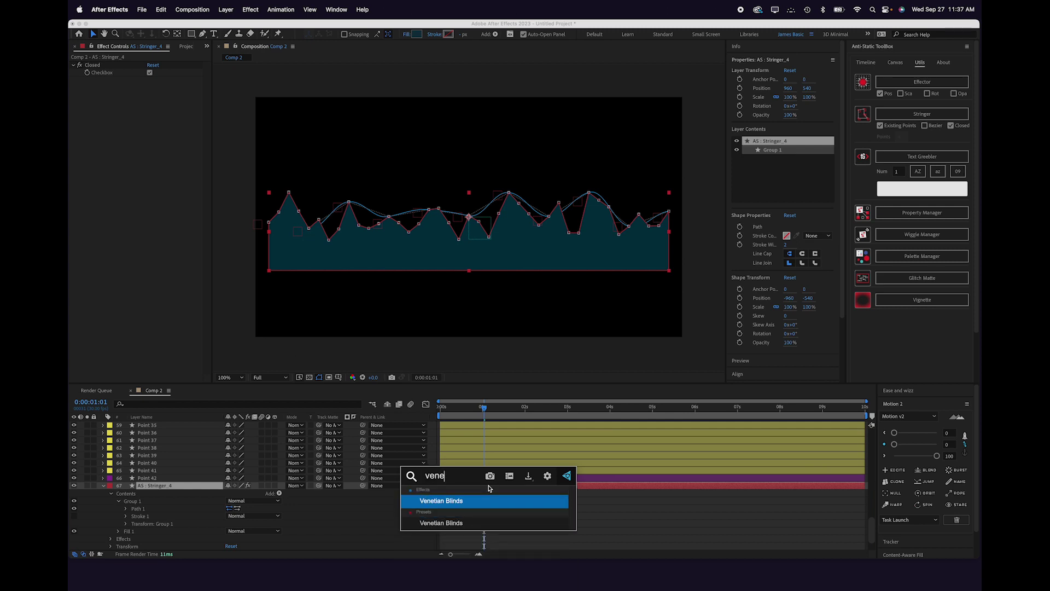
{"action": "key", "text": "Return"}
{"action": "left_click", "coordinate": [149, 88]}
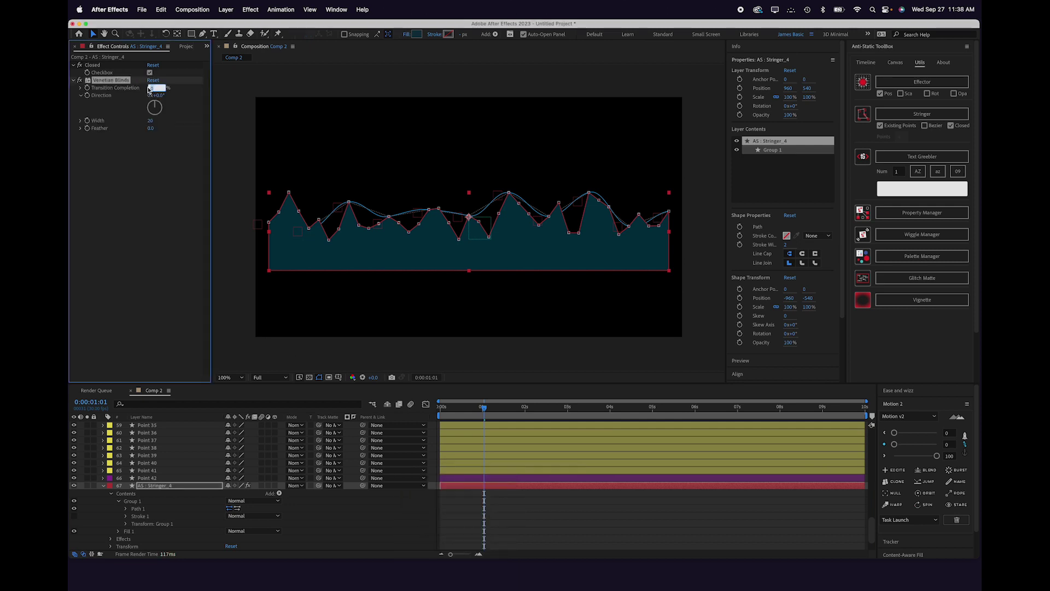
{"action": "type", "text": "50"}
{"action": "key", "text": "Tab"}
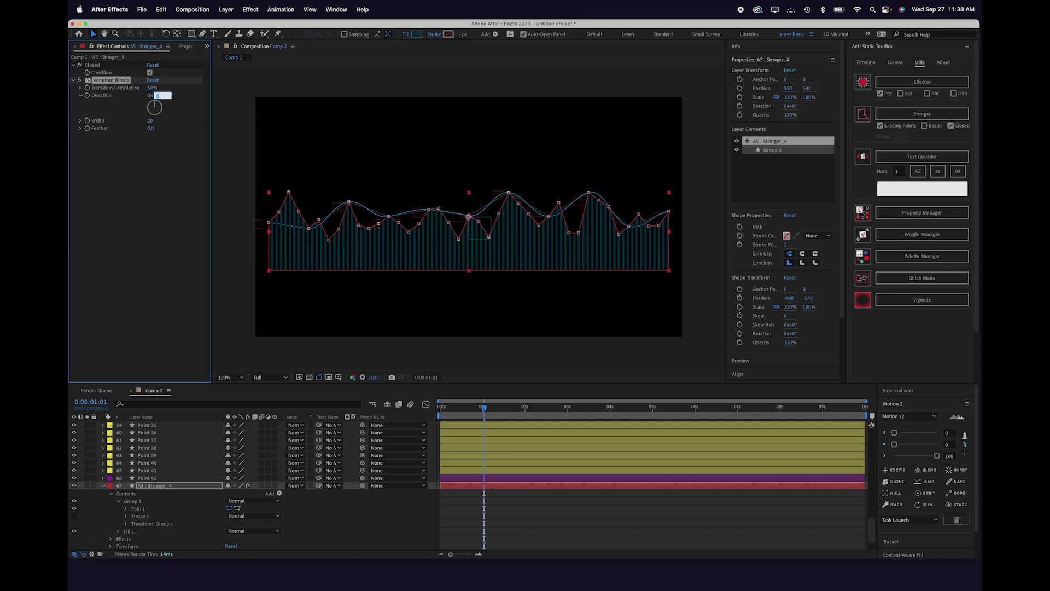
{"action": "key", "text": "Tab"}
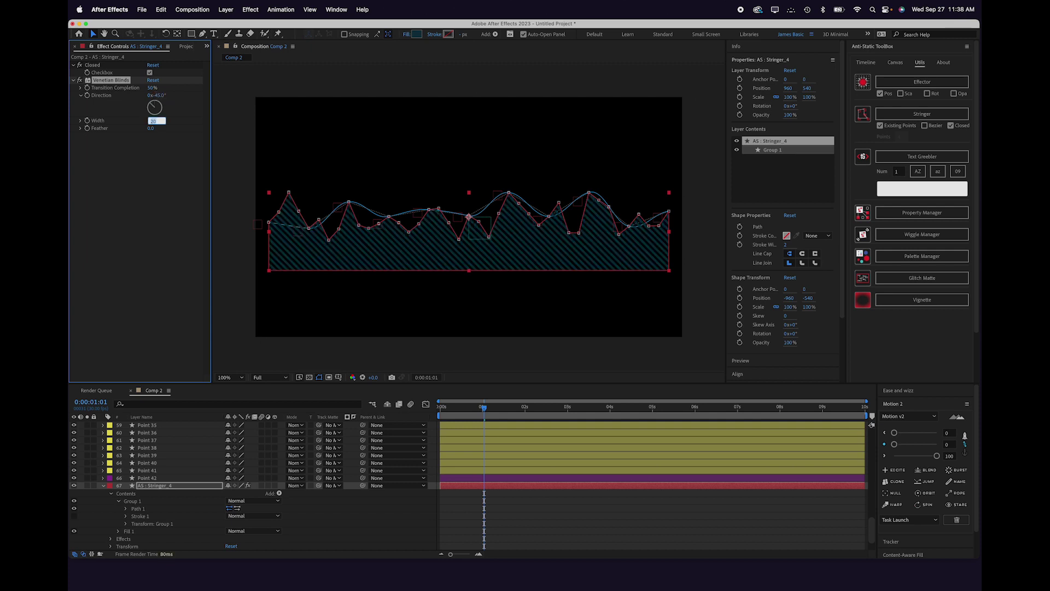
{"action": "type", "text": "10"}
{"action": "key", "text": "Return"}
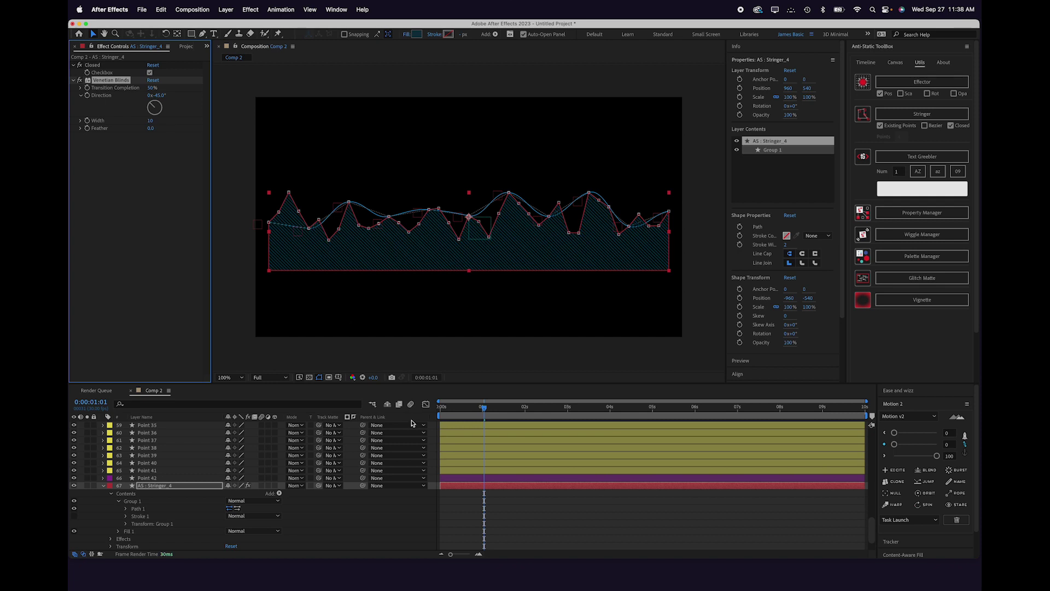
- Move AS : Stringer_4 below AS : Stringer_1 in the layer stack and set its Opacity to 75%
{"action": "left_click", "coordinate": [469, 531]}
{"action": "left_click", "coordinate": [104, 486]}
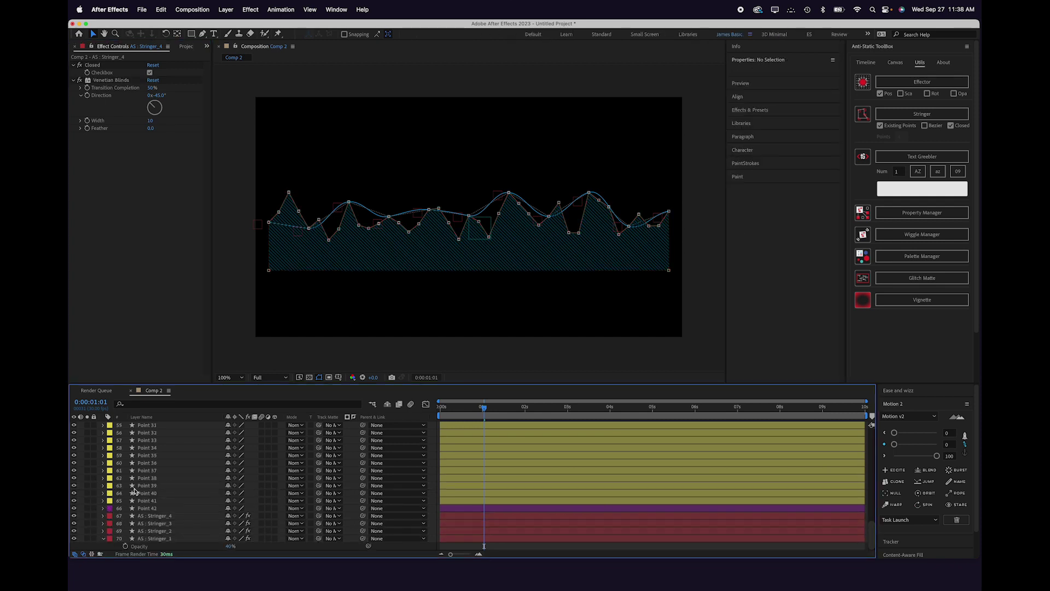
{"action": "left_click", "coordinate": [171, 515]}
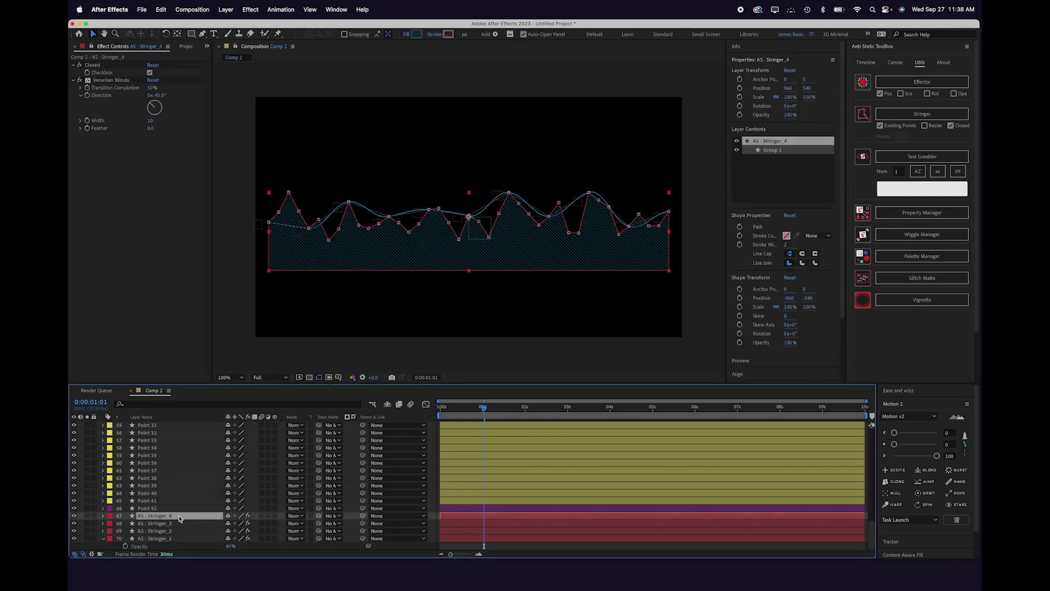
{"action": "left_click_drag", "start_coordinate": [180, 519], "coordinate": [178, 551]}
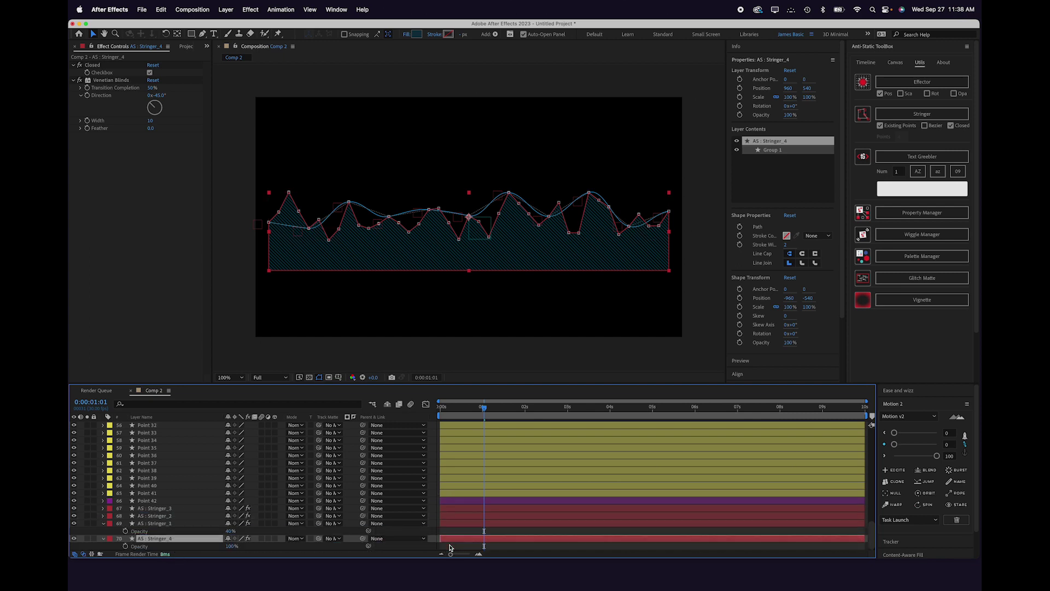
{"action": "key", "text": "t"}
{"action": "left_click_drag", "start_coordinate": [231, 546], "coordinate": [217, 547]}
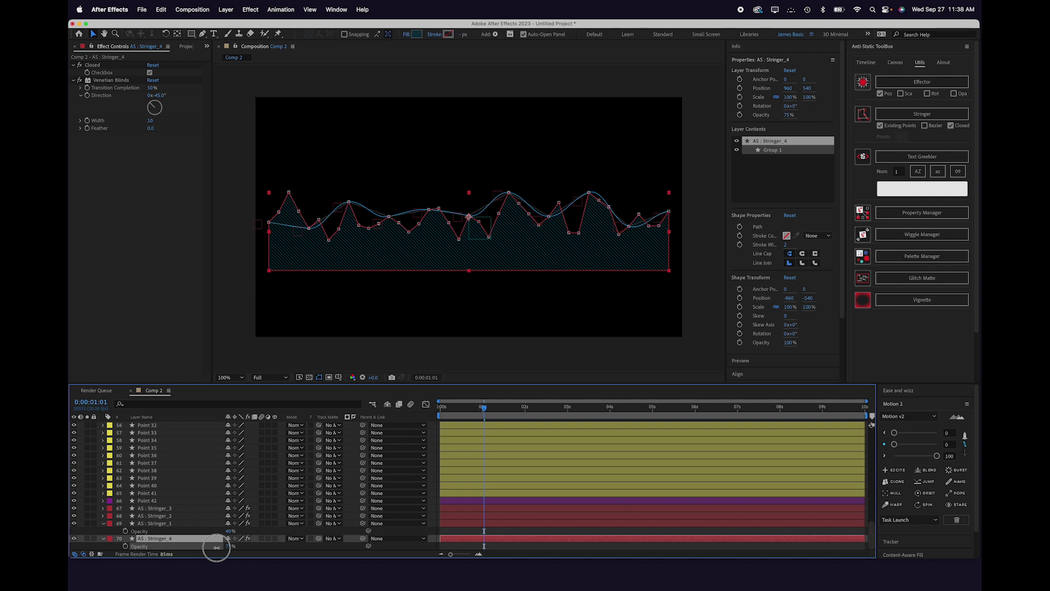
{"action": "key", "text": "F2"}
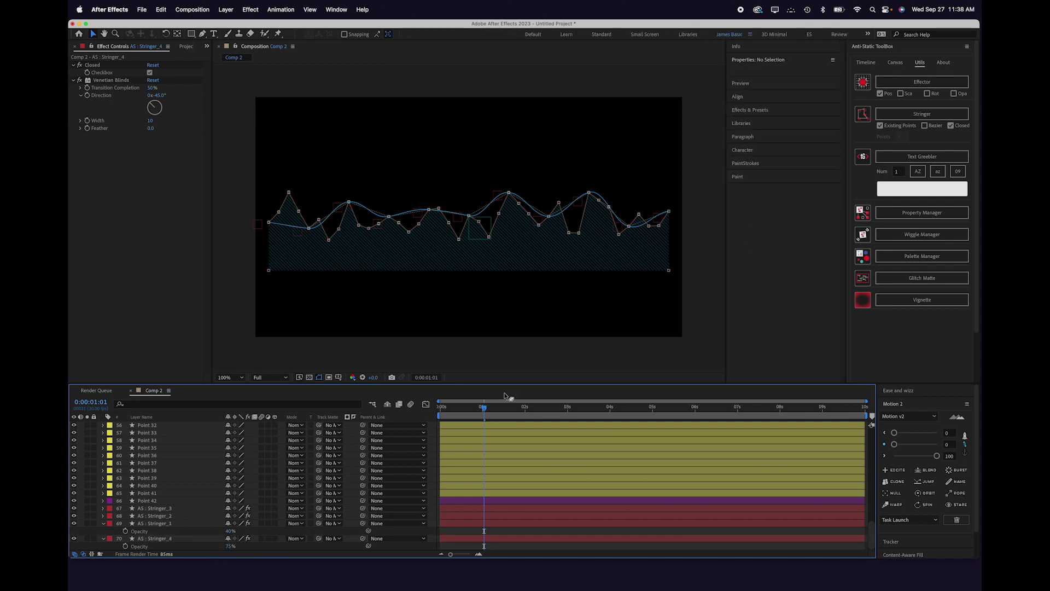
- Select the purple label group and hide both of its point layers
{"action": "left_click", "coordinate": [110, 501]}
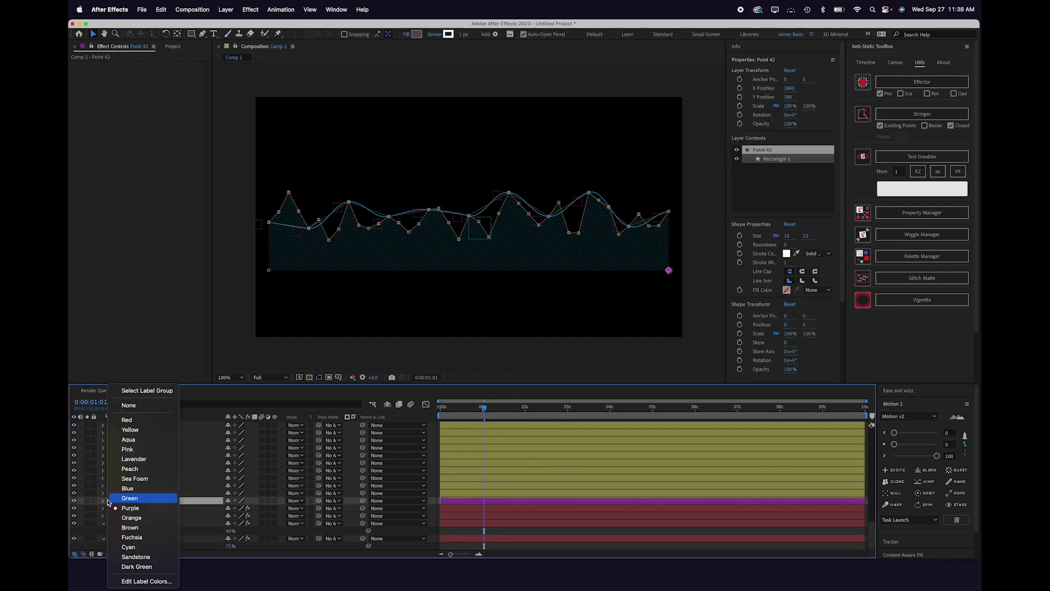
{"action": "left_click", "coordinate": [164, 392]}
{"action": "left_click", "coordinate": [75, 501]}
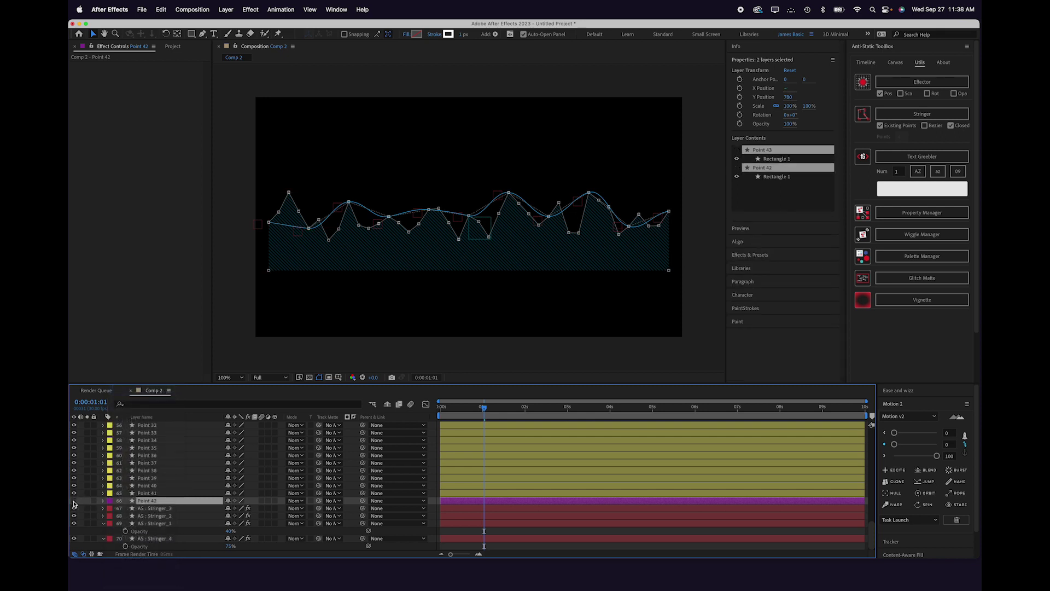
{"action": "left_click", "coordinate": [433, 488]}
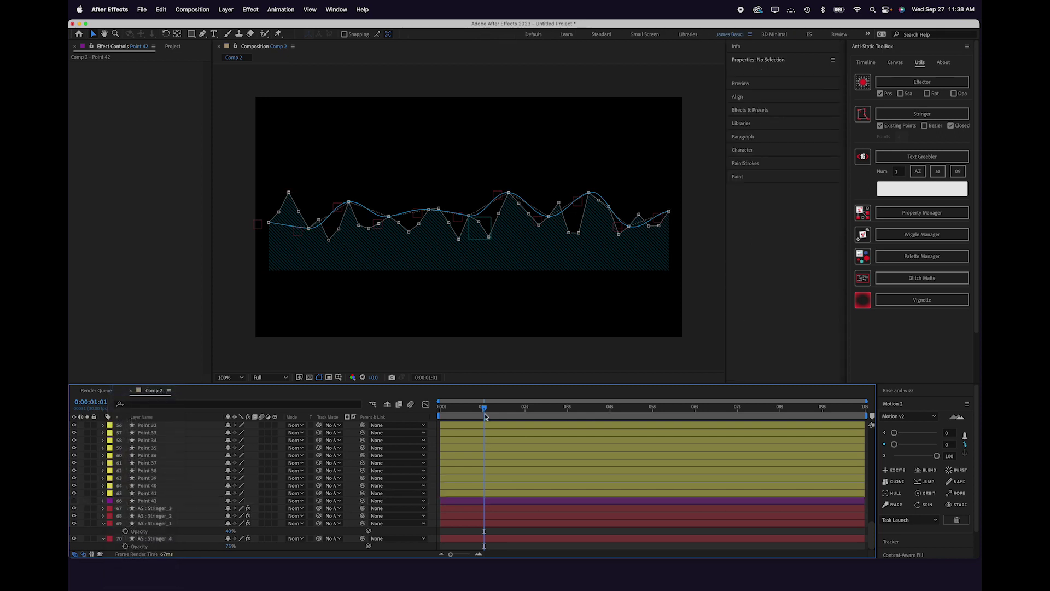
- Set AS : Wiggle Manager_1 to 1 Y Position wiggle per second and a Y Position wiggle amount of 70
{"action": "left_click_drag", "start_coordinate": [485, 417], "coordinate": [511, 419]}
{"action": "scroll", "coordinate": [504, 451], "scroll_direction": "up", "scroll_amount": 10}
{"action": "scroll", "coordinate": [216, 473], "scroll_direction": "down", "scroll_amount": 5}
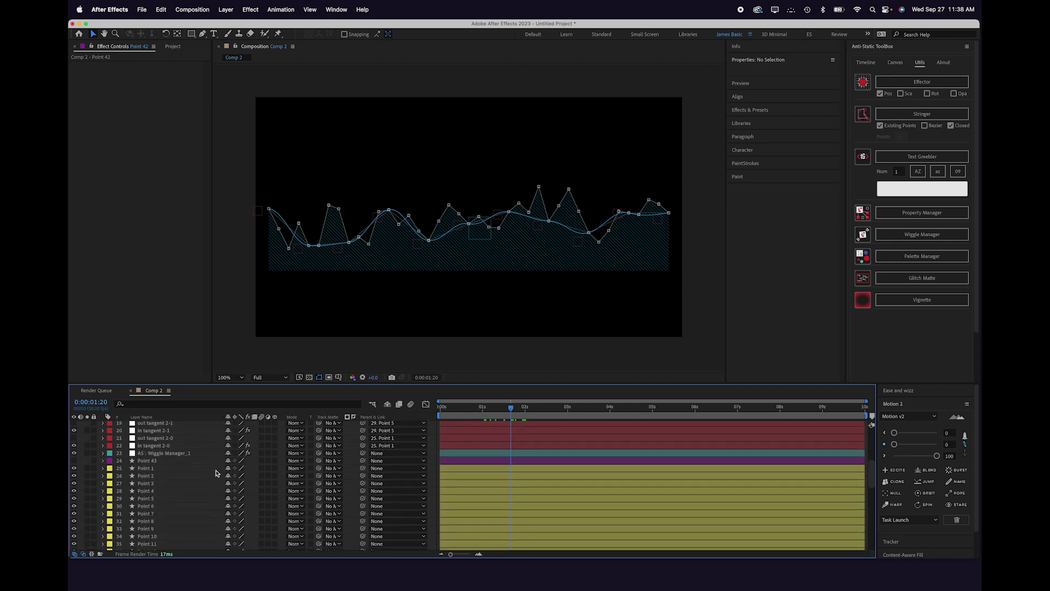
{"action": "left_click", "coordinate": [167, 453]}
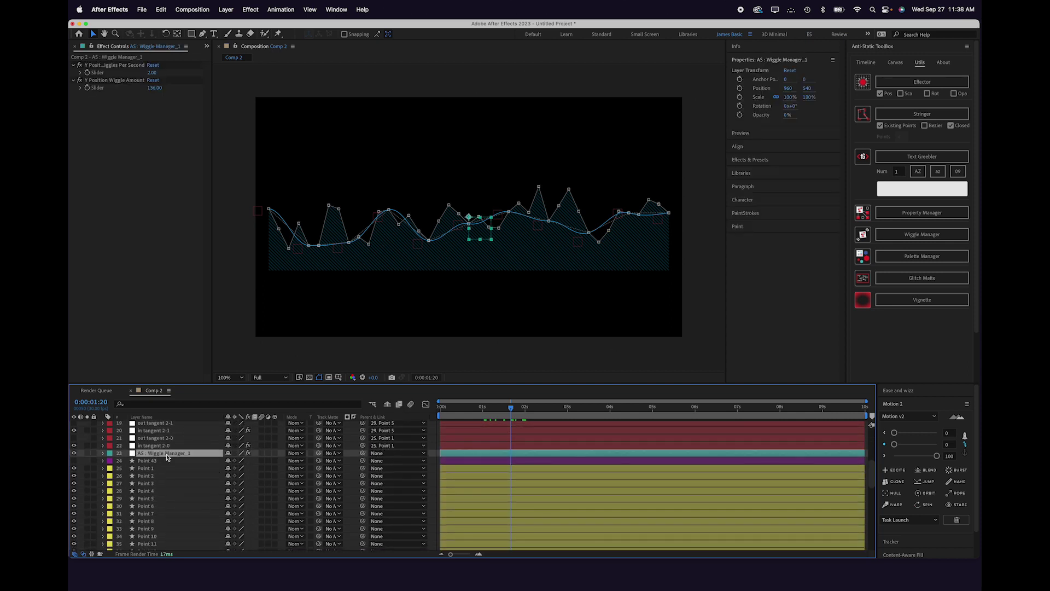
{"action": "left_click", "coordinate": [152, 72]}
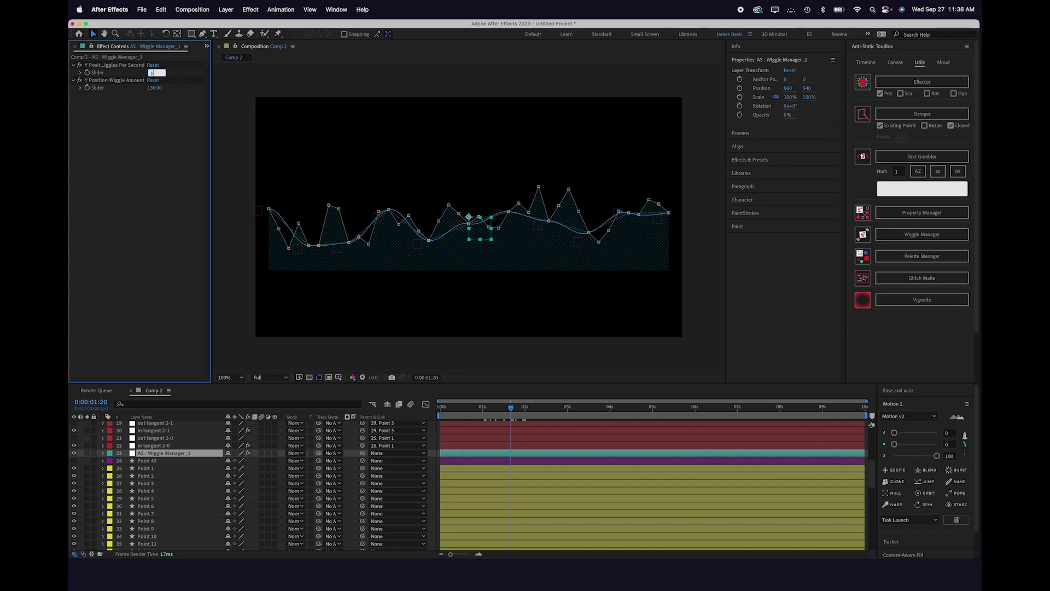
{"action": "key", "text": "Return"}
{"action": "left_click_drag", "start_coordinate": [154, 87], "coordinate": [126, 87]}
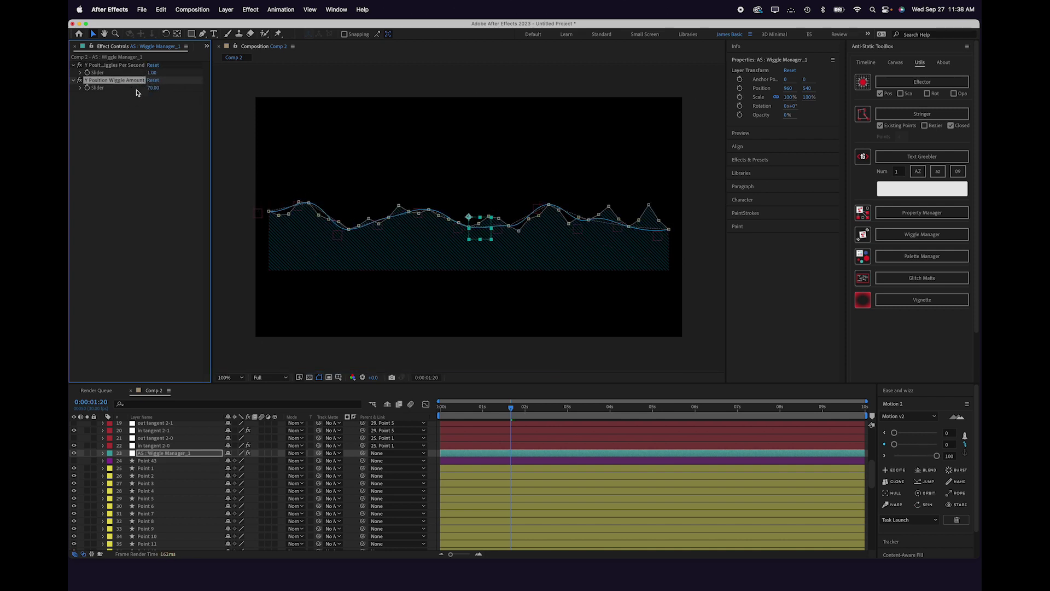
- Select the yellow label group and solo all of its point layers
{"action": "left_click", "coordinate": [162, 470]}
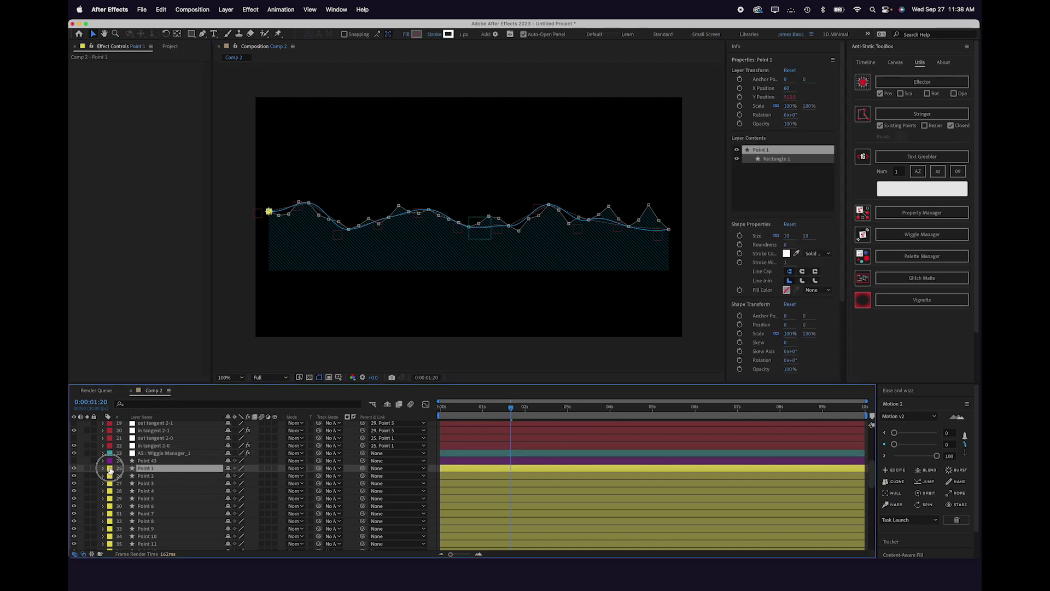
{"action": "left_click", "coordinate": [109, 469]}
{"action": "left_click", "coordinate": [137, 391]}
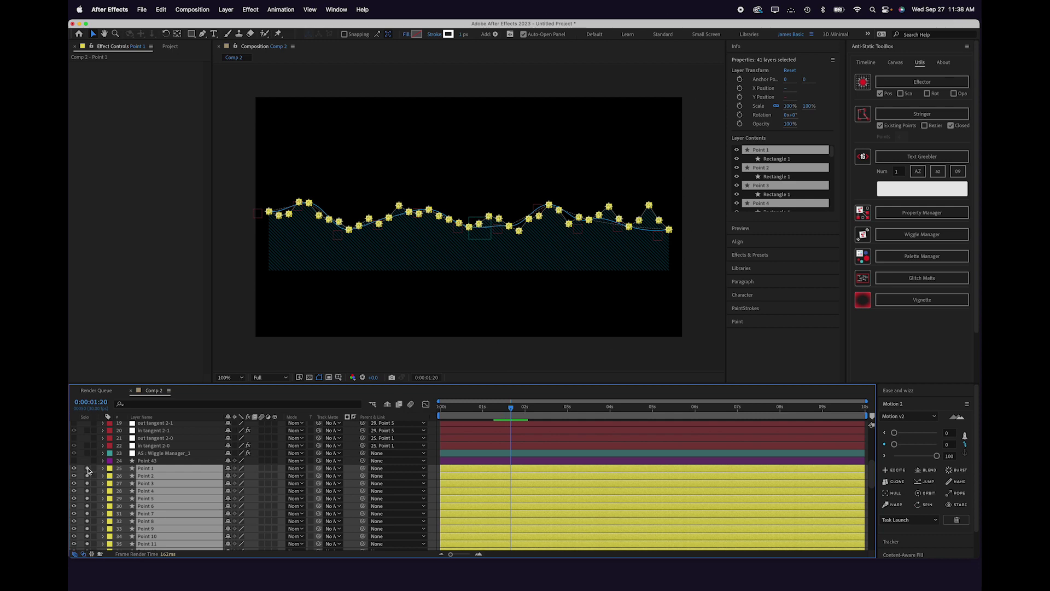
{"action": "left_click", "coordinate": [87, 469]}
{"action": "left_click", "coordinate": [479, 189]}
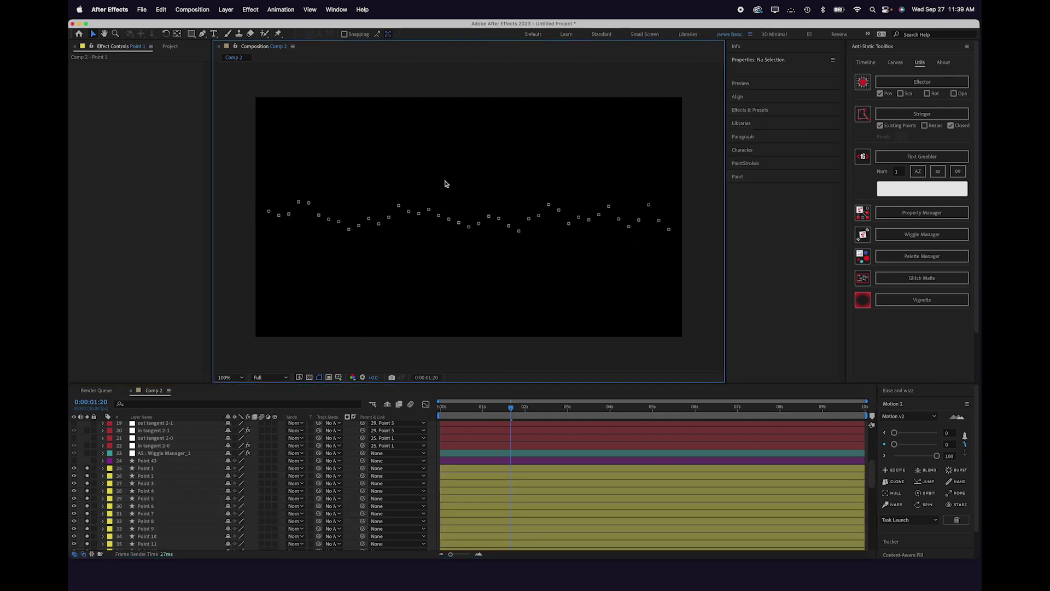
- Raise successively narrower groups of middle points: Points 12–33, Points 14–30 and Points 21–28
{"action": "left_click_drag", "start_coordinate": [371, 171], "coordinate": [594, 253]}
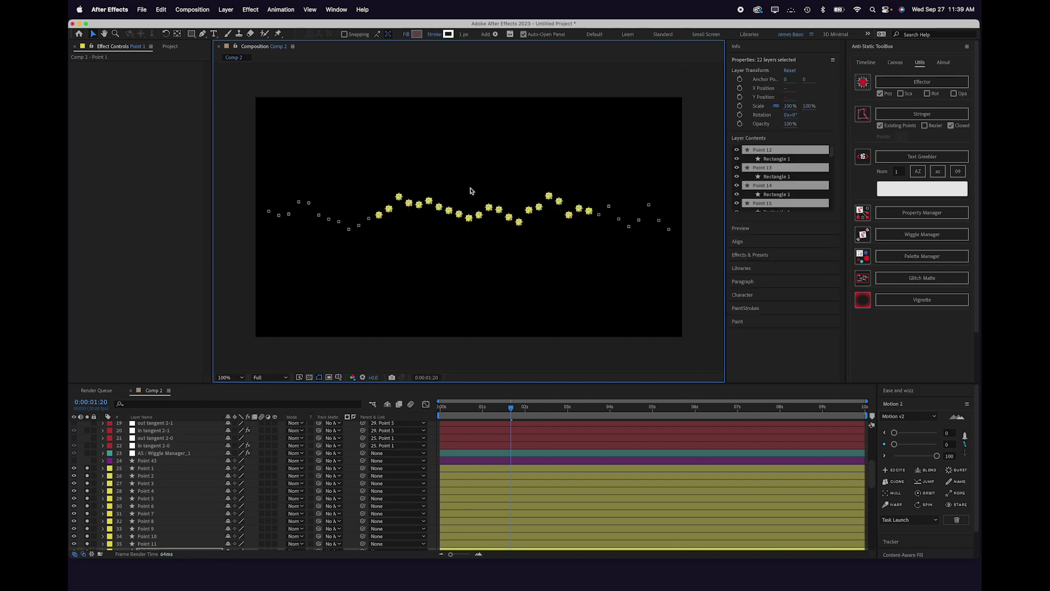
{"action": "left_click_drag", "start_coordinate": [395, 174], "coordinate": [563, 237]}
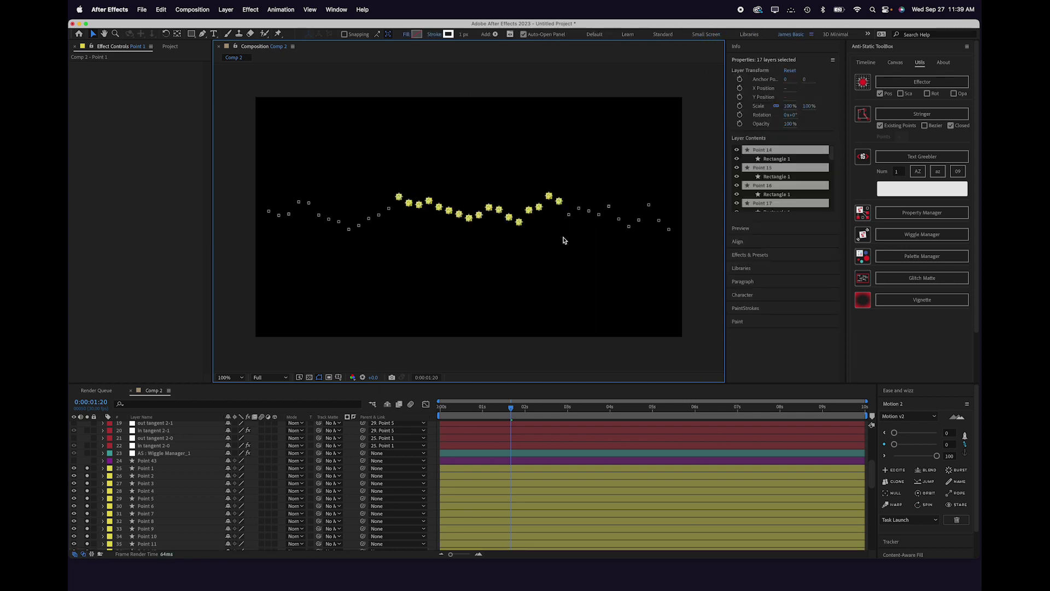
{"action": "left_click_drag", "start_coordinate": [463, 168], "coordinate": [544, 232]}
{"action": "key", "text": "shift+Up"}
{"action": "key", "text": "shift+Up"}
{"action": "key", "text": "shift+Up"}
{"action": "key", "text": "shift+Up"}
{"action": "key", "text": "shift+Up"}
{"action": "key", "text": "shift+Up"}
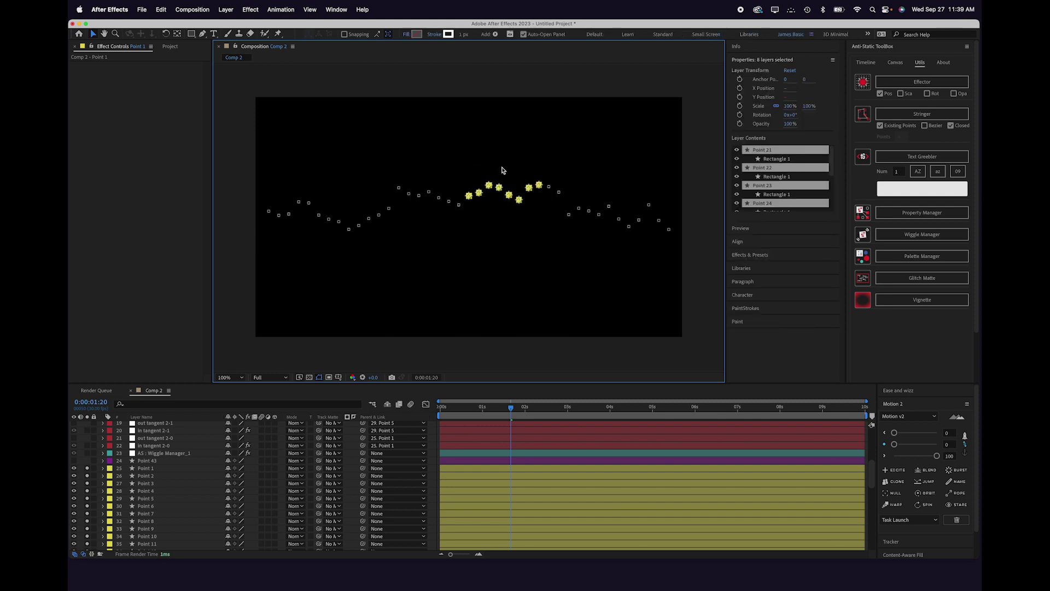
- Raise Points 21–26 further, with an extra lift for Points 25 and 26, to form a central peak
{"action": "left_click_drag", "start_coordinate": [466, 157], "coordinate": [525, 221]}
{"action": "key", "text": "shift+Up"}
{"action": "key", "text": "shift+Up"}
{"action": "key", "text": "shift+Up"}
{"action": "key", "text": "shift+Up"}
{"action": "key", "text": "shift+Up"}
{"action": "key", "text": "shift+Up"}
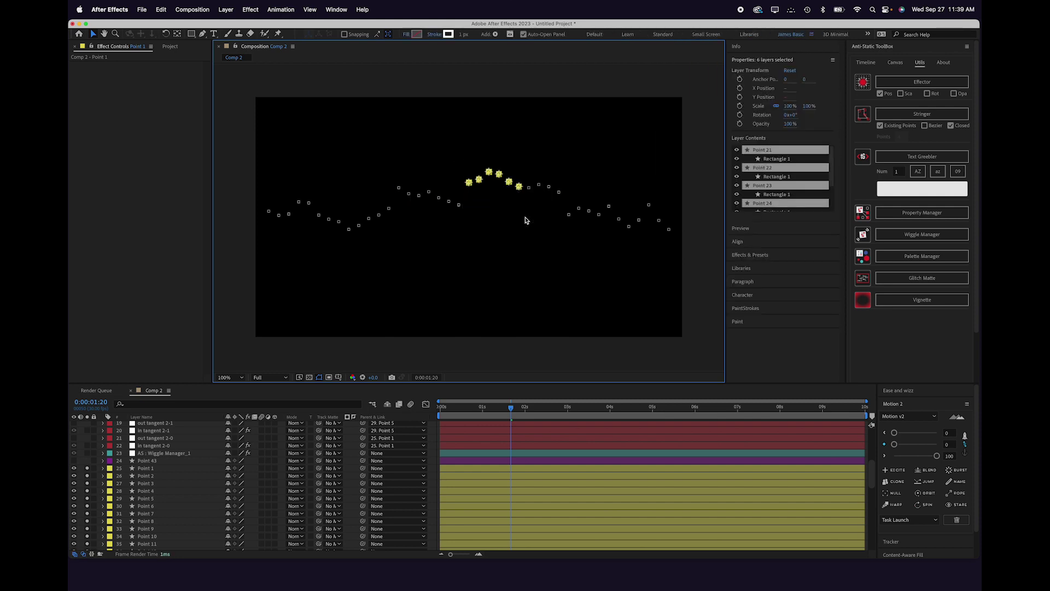
{"action": "left_click_drag", "start_coordinate": [527, 152], "coordinate": [504, 208]}
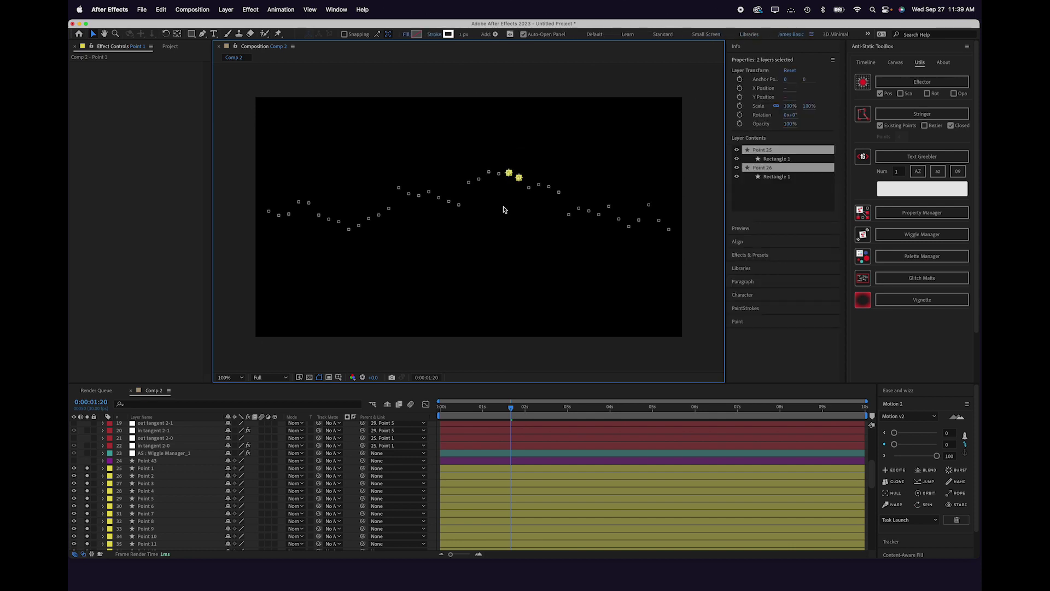
- Unsolo the yellow point layers and preview the reshaped graph by scrubbing to 0:00:01:26
{"action": "left_click", "coordinate": [87, 471], "text": "shift"}
{"action": "left_click", "coordinate": [88, 472]}
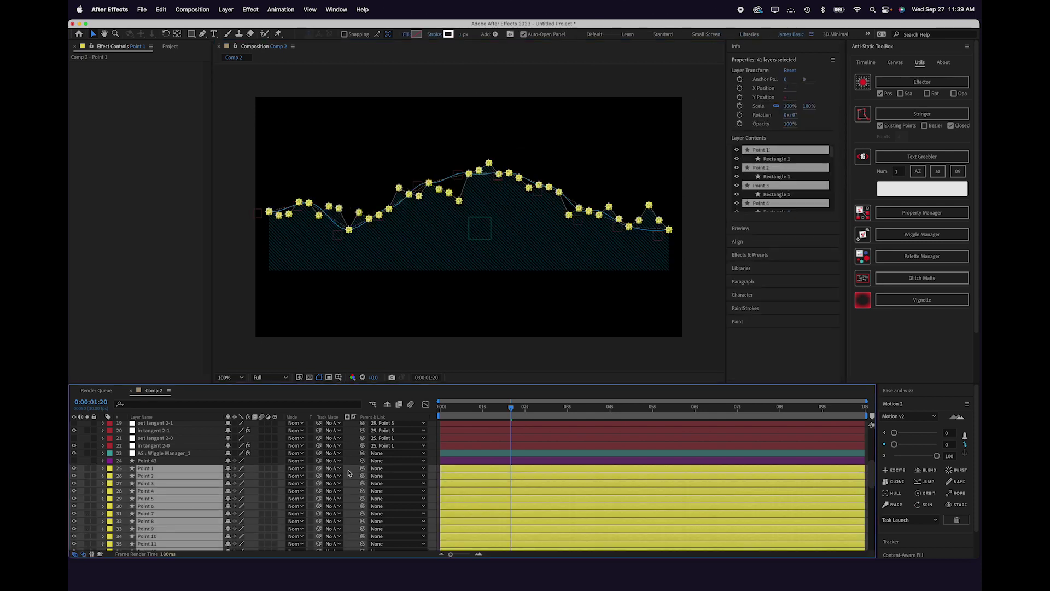
{"action": "left_click", "coordinate": [433, 467]}
{"action": "mouse_move", "coordinate": [517, 408]}
{"action": "left_mouse_down"}
{"action": "mouse_move", "coordinate": [538, 408]}
{"action": "mouse_move", "coordinate": [486, 410]}
{"action": "mouse_move", "coordinate": [534, 413]}
{"action": "mouse_move", "coordinate": [519, 412]}
{"action": "left_mouse_up"}
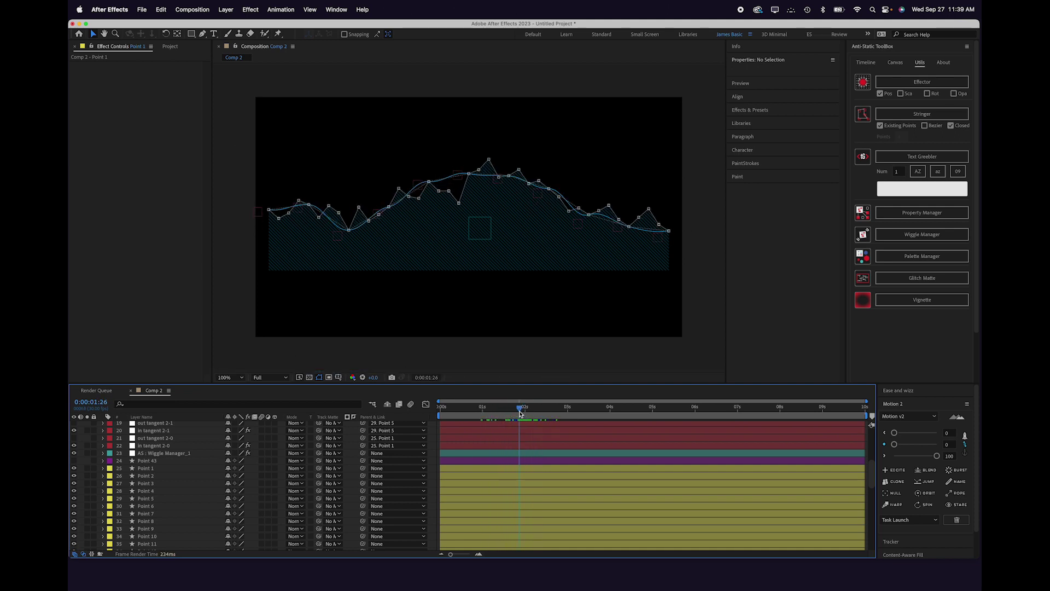
- Create a new ellipse shape layer, unlink its size proportions and set the size to 40 by 40
{"action": "left_click_drag", "start_coordinate": [191, 34], "coordinate": [222, 54]}
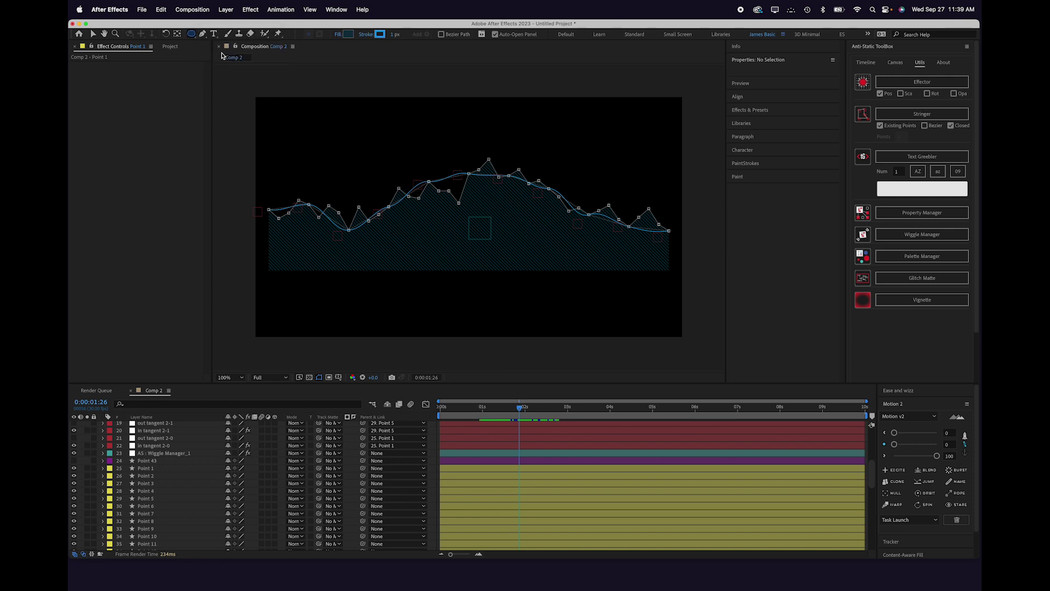
{"action": "double_click", "coordinate": [191, 35]}
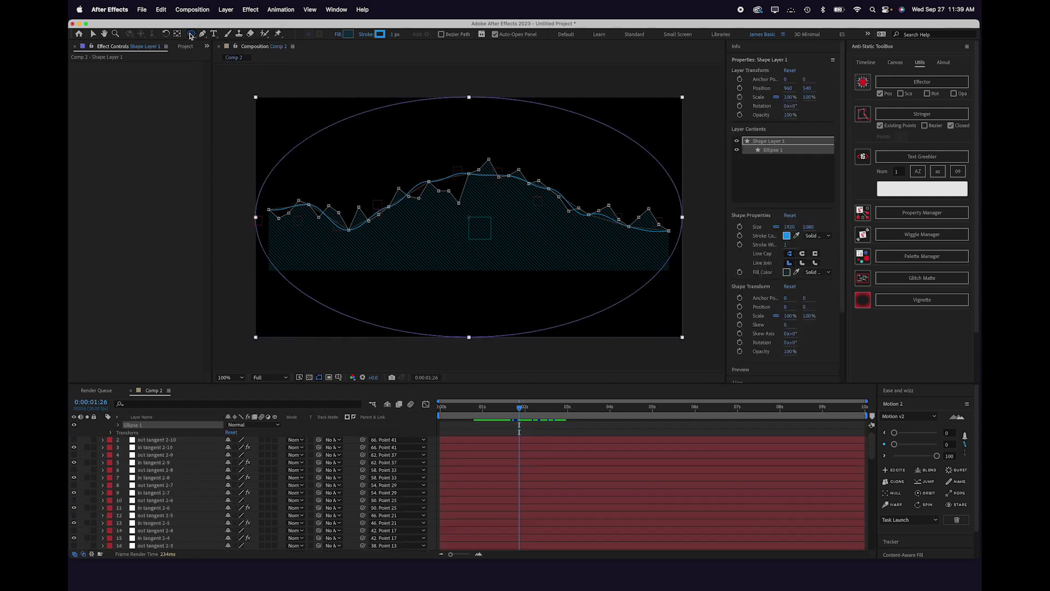
{"action": "key", "text": "v"}
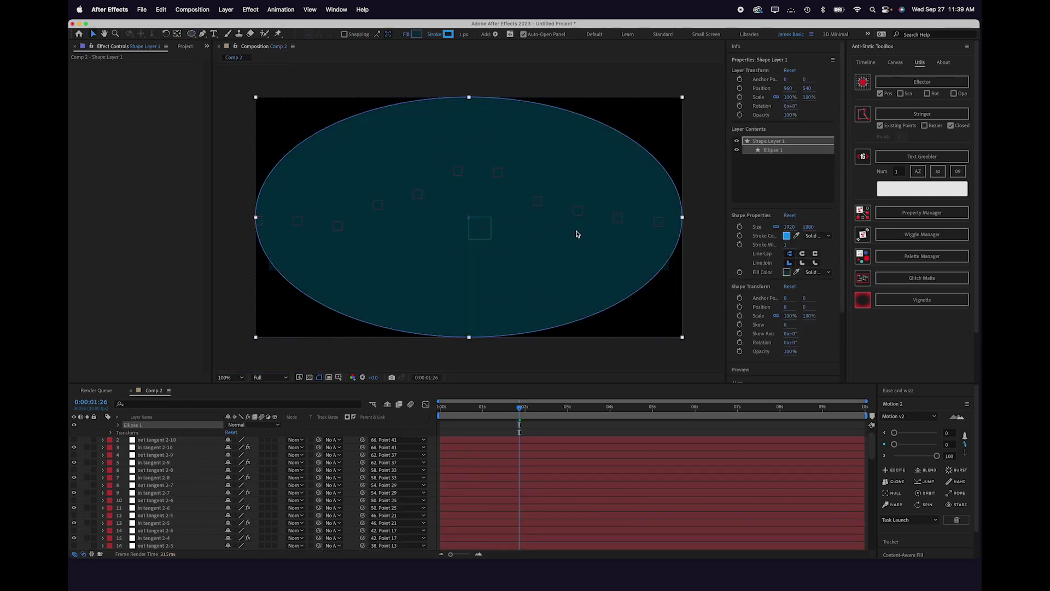
{"action": "left_click", "coordinate": [777, 251]}
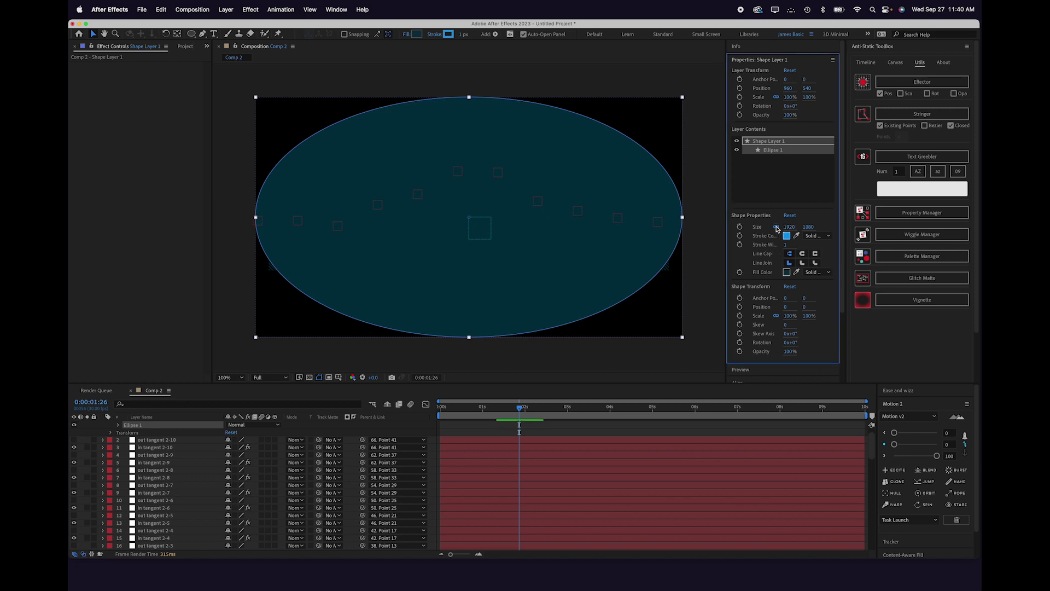
{"action": "left_click", "coordinate": [777, 228]}
{"action": "left_click", "coordinate": [790, 226]}
{"action": "type", "text": "40"}
{"action": "key", "text": "Tab"}
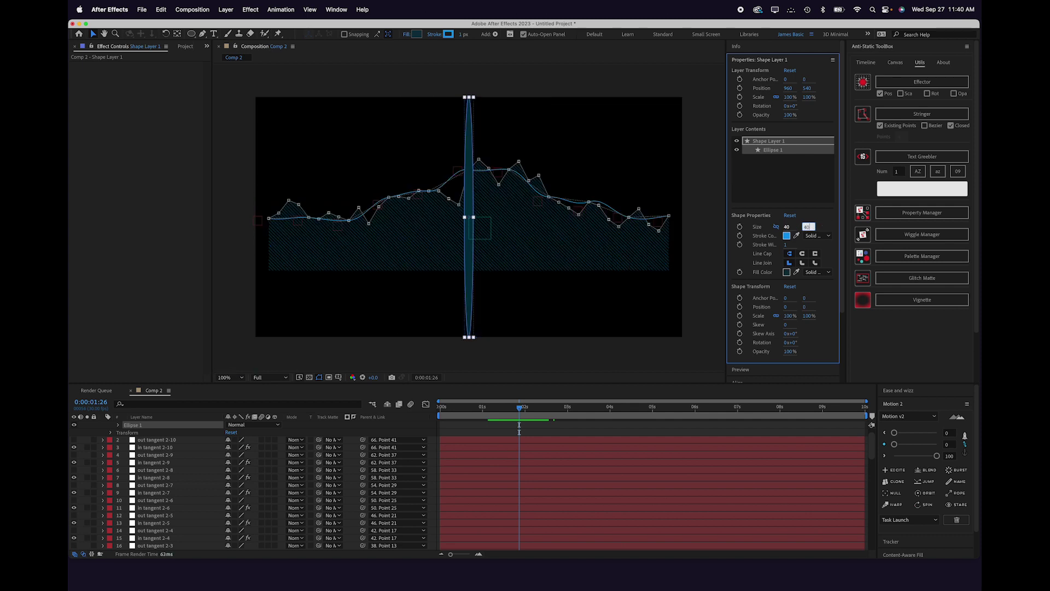
{"action": "type", "text": "40"}
{"action": "key", "text": "Return"}
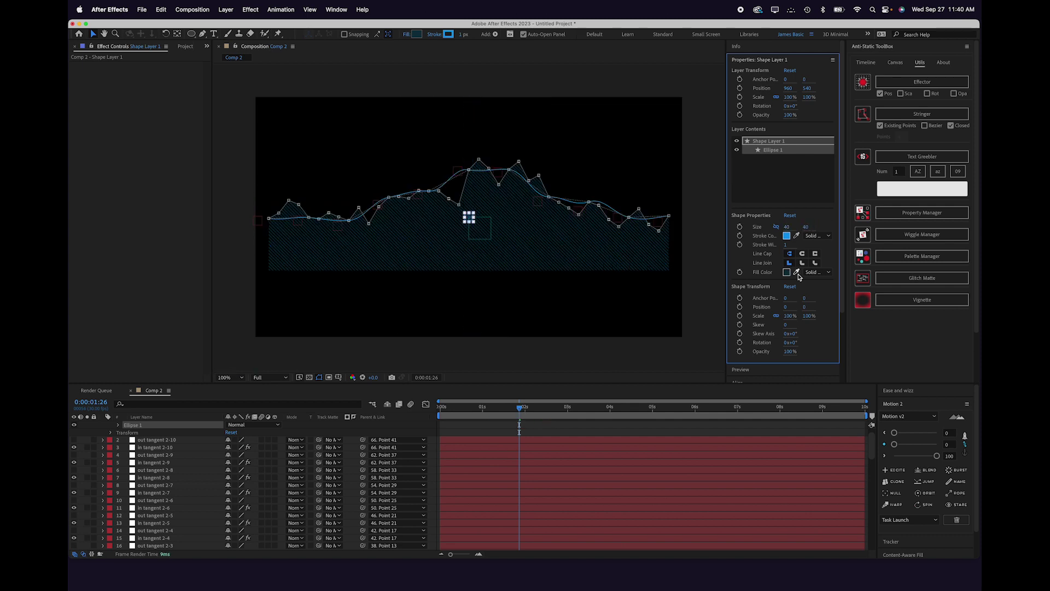
- Remove the small circle's fill and set its stroke color to mid-gray 808080
{"action": "left_click", "coordinate": [815, 273]}
{"action": "left_click", "coordinate": [818, 282]}
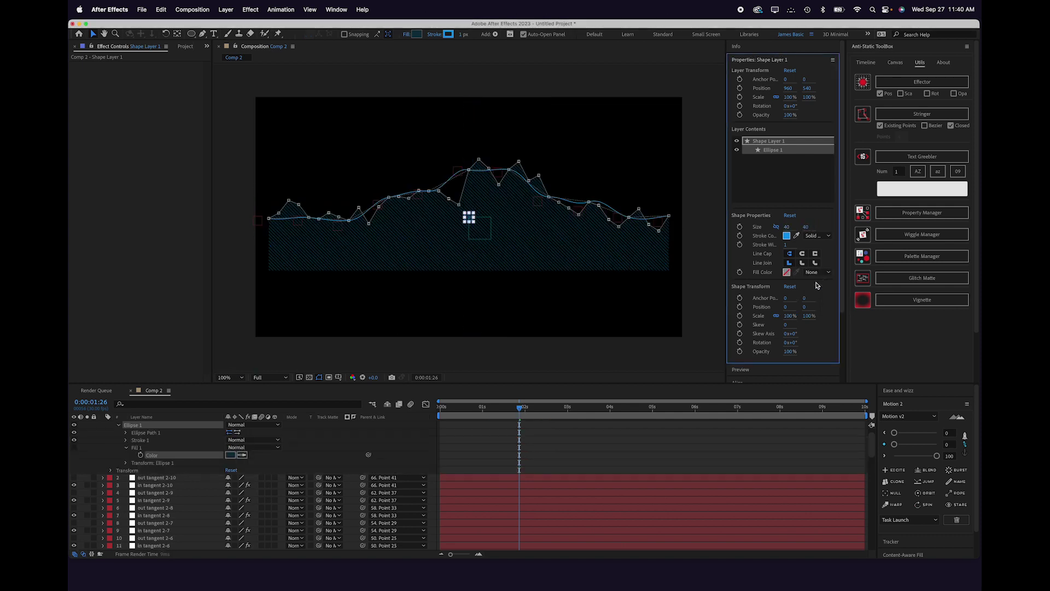
{"action": "left_click", "coordinate": [787, 236]}
{"action": "left_click_drag", "start_coordinate": [461, 392], "coordinate": [429, 408]}
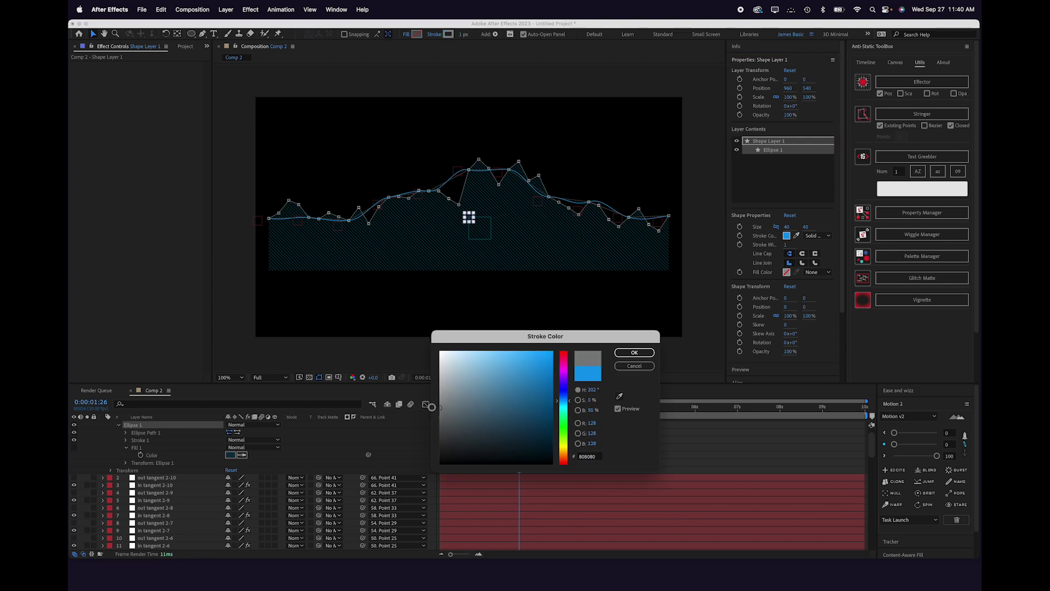
{"action": "left_click", "coordinate": [634, 352]}
{"action": "left_click", "coordinate": [411, 444]}
{"action": "scroll", "coordinate": [411, 444], "scroll_direction": "up", "scroll_amount": 1}
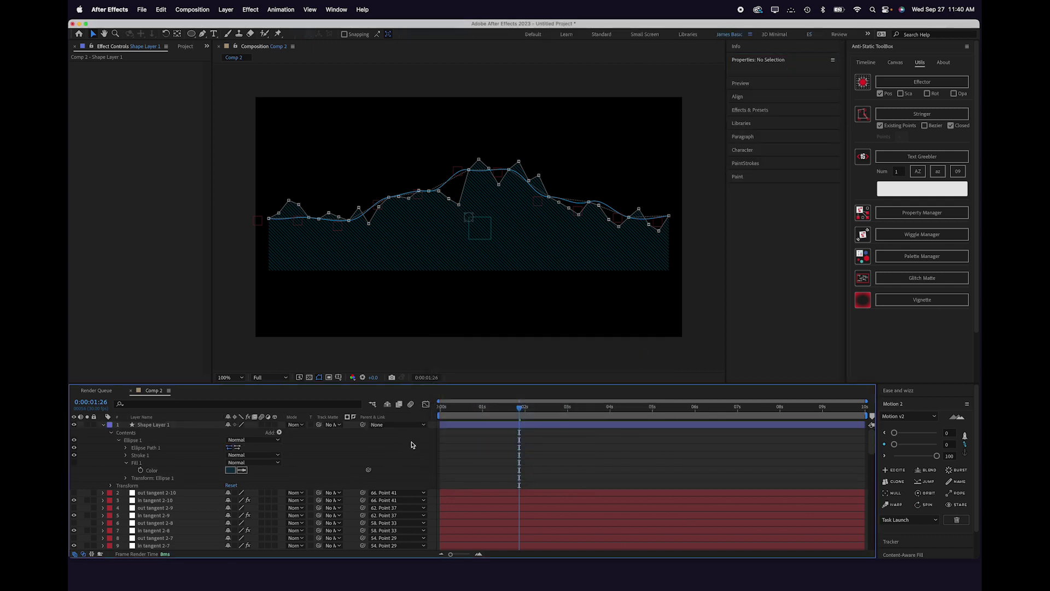
- Rename the new shape layer as Circle 1
{"action": "left_click", "coordinate": [171, 426]}
{"action": "key", "text": "Return"}
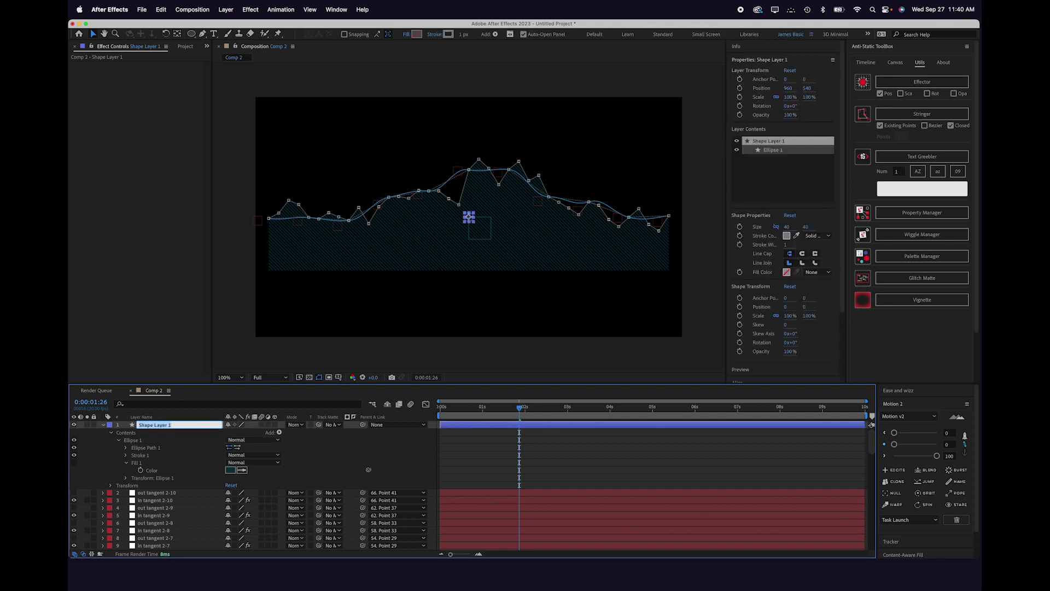
{"action": "type", "text": "Circle 1"}
{"action": "key", "text": "Return"}
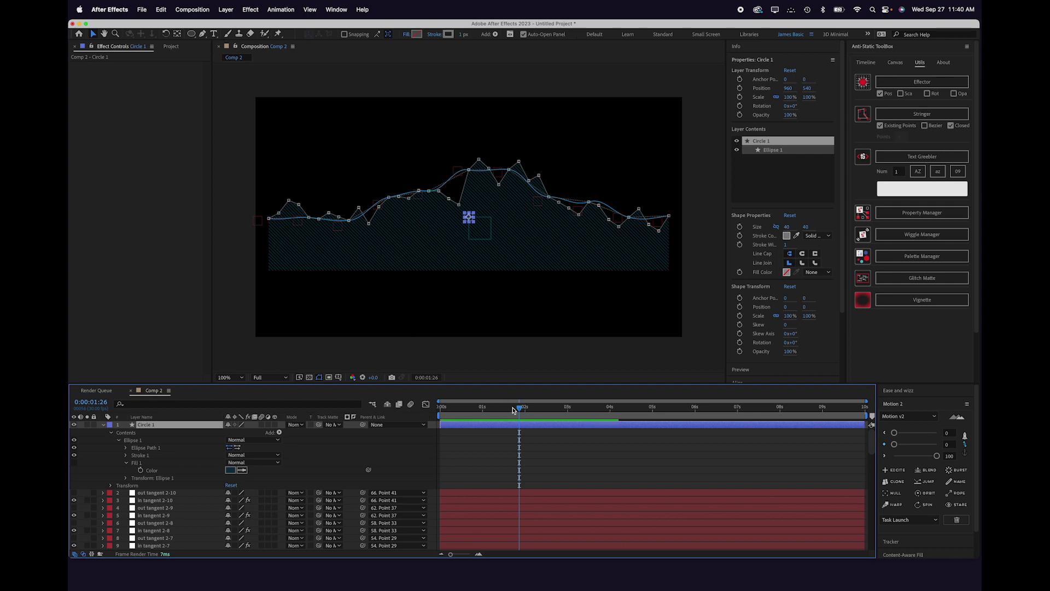
- Collapse the Circle 1 layer and duplicate it into a single row of 41 circles with Grid Positions
{"action": "left_click_drag", "start_coordinate": [517, 409], "coordinate": [499, 410]}
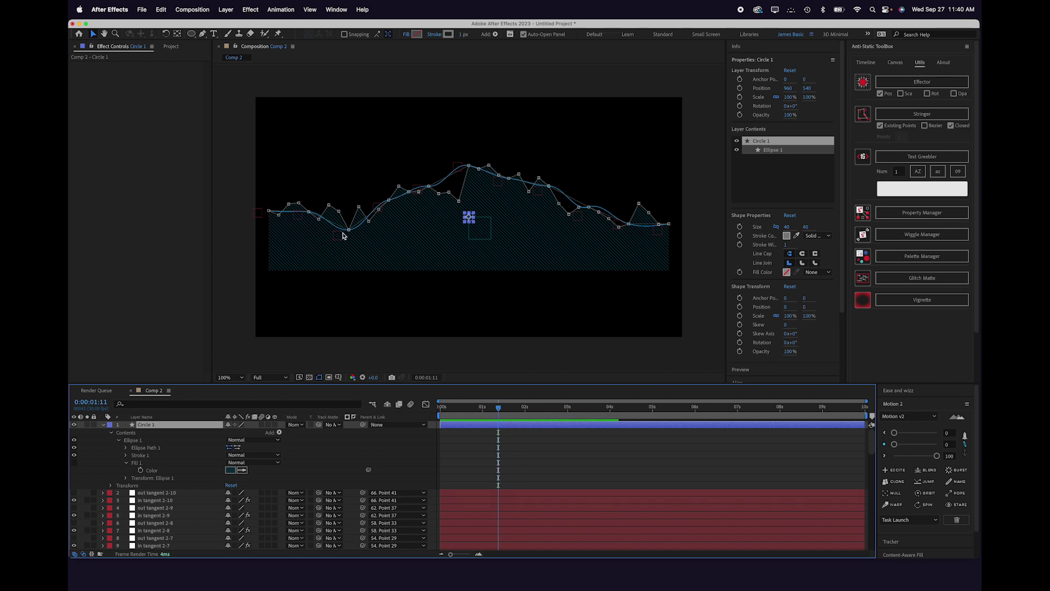
{"action": "key", "text": "u"}
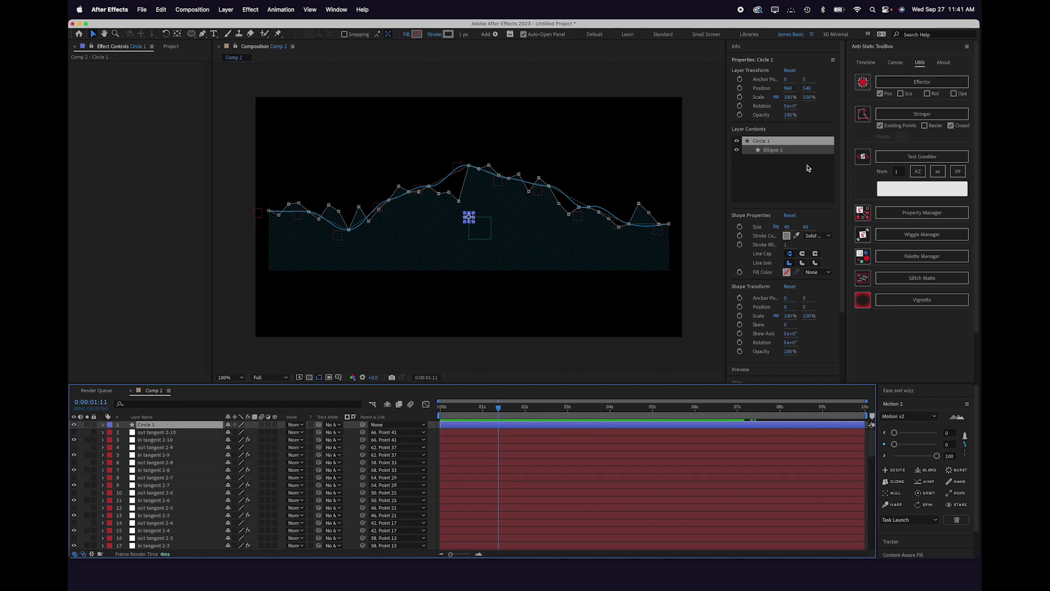
{"action": "left_click", "coordinate": [895, 62]}
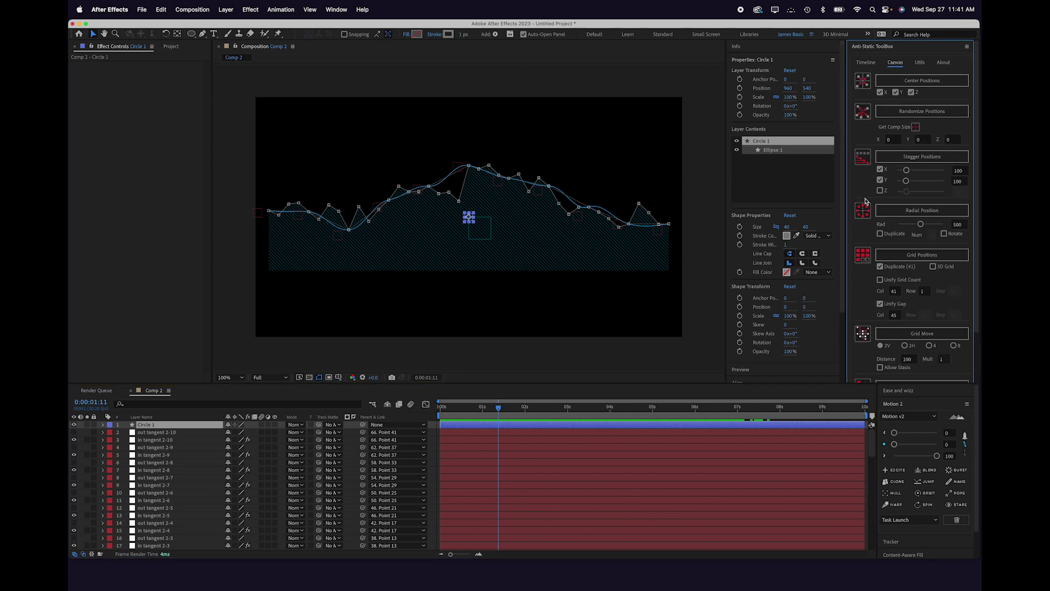
{"action": "left_click", "coordinate": [887, 254]}
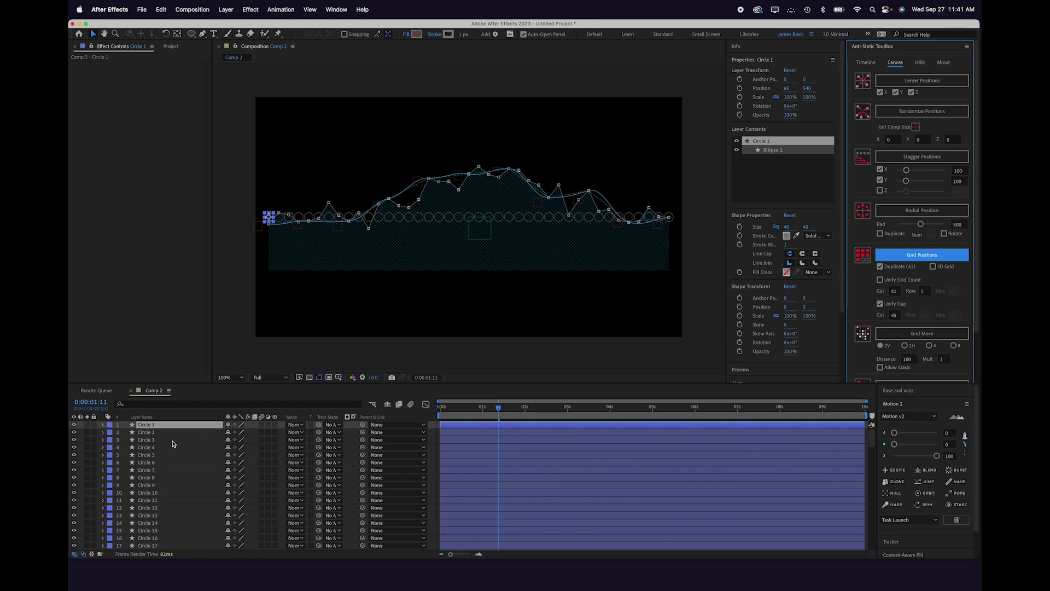
- Move layers Circle 1 through Circle 41 down the layer stack to sit directly above Point 1
{"action": "key", "text": "grave"}
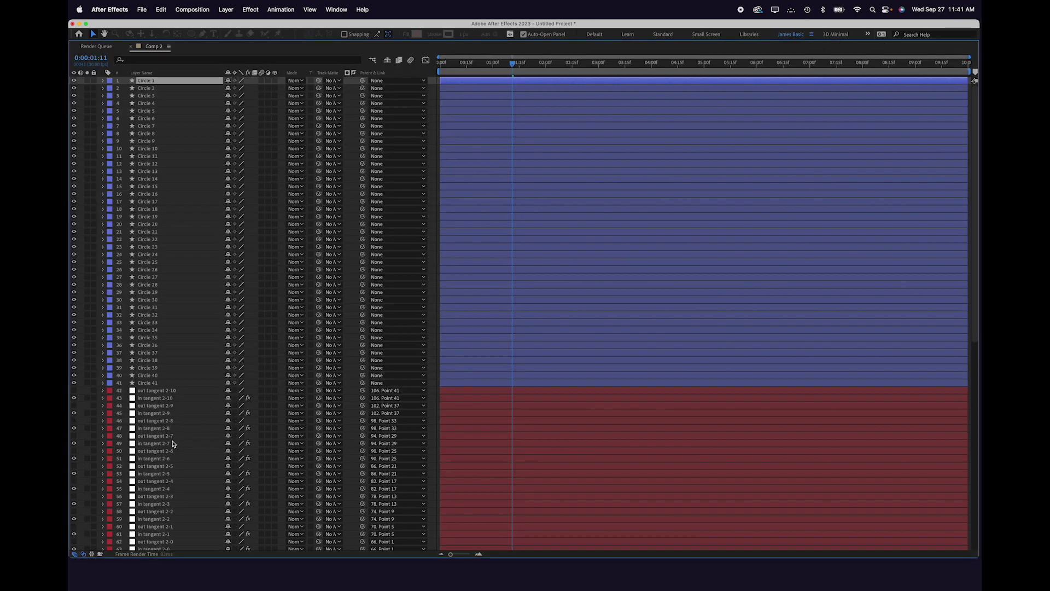
{"action": "left_click", "coordinate": [160, 384], "text": "shift"}
{"action": "left_click_drag", "start_coordinate": [160, 384], "coordinate": [160, 436]}
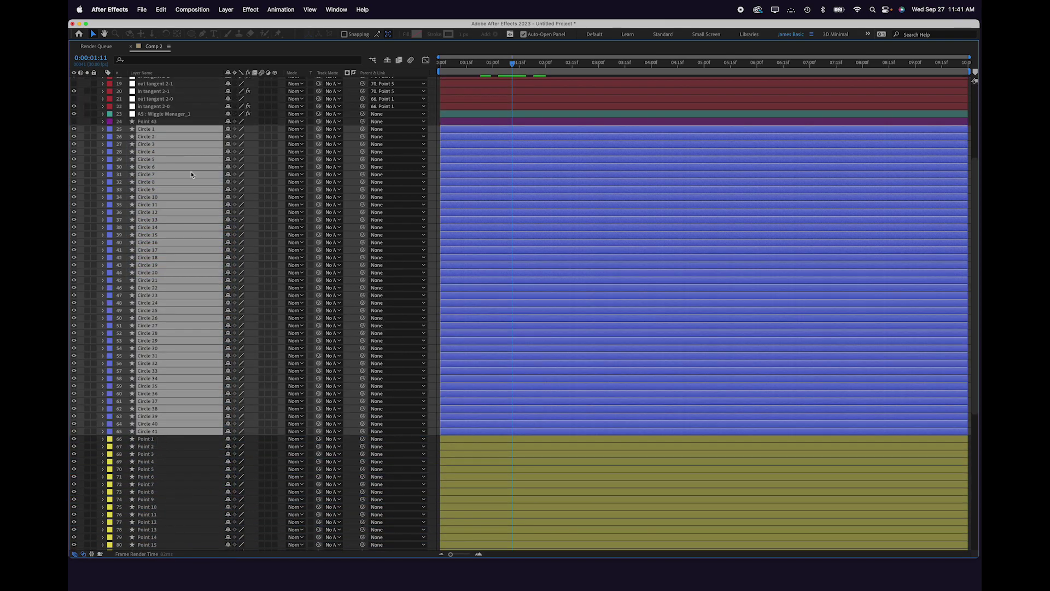
- Parent Circles 1–41 to Points 1–41 with Label Mate, using Blue as parent source, Yellow as target and Reposition enabled
{"action": "left_click", "coordinate": [168, 128]}
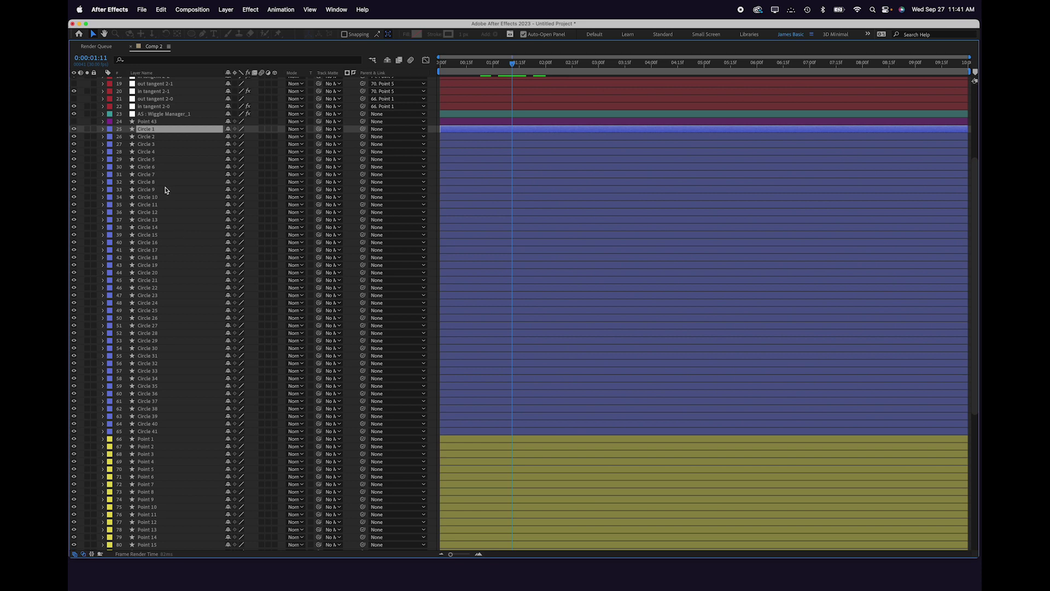
{"action": "scroll", "coordinate": [161, 437], "scroll_direction": "down", "scroll_amount": 10}
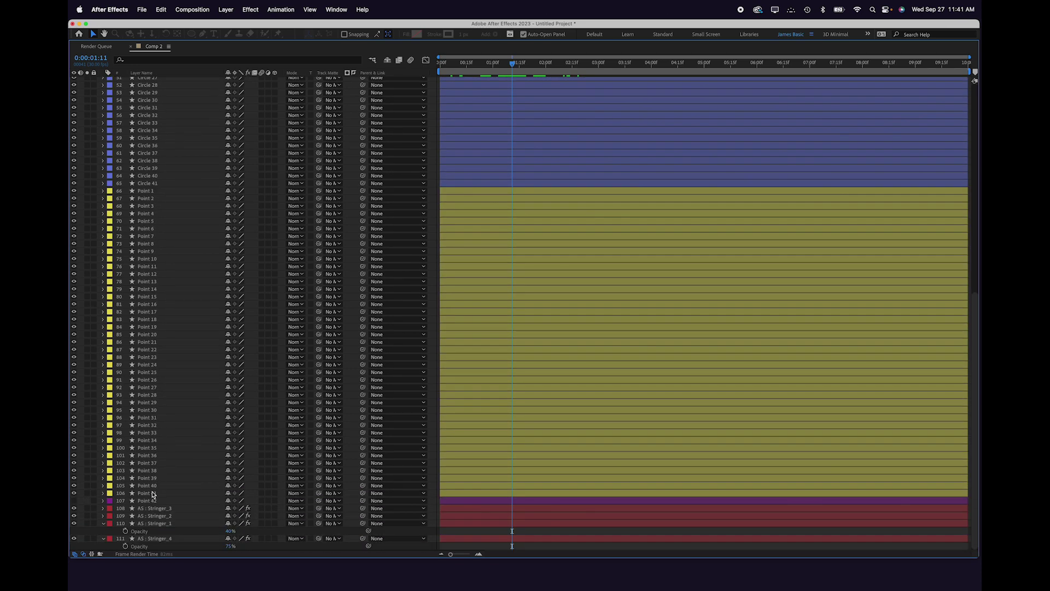
{"action": "left_click", "coordinate": [153, 494], "text": "shift"}
{"action": "key", "text": "grave"}
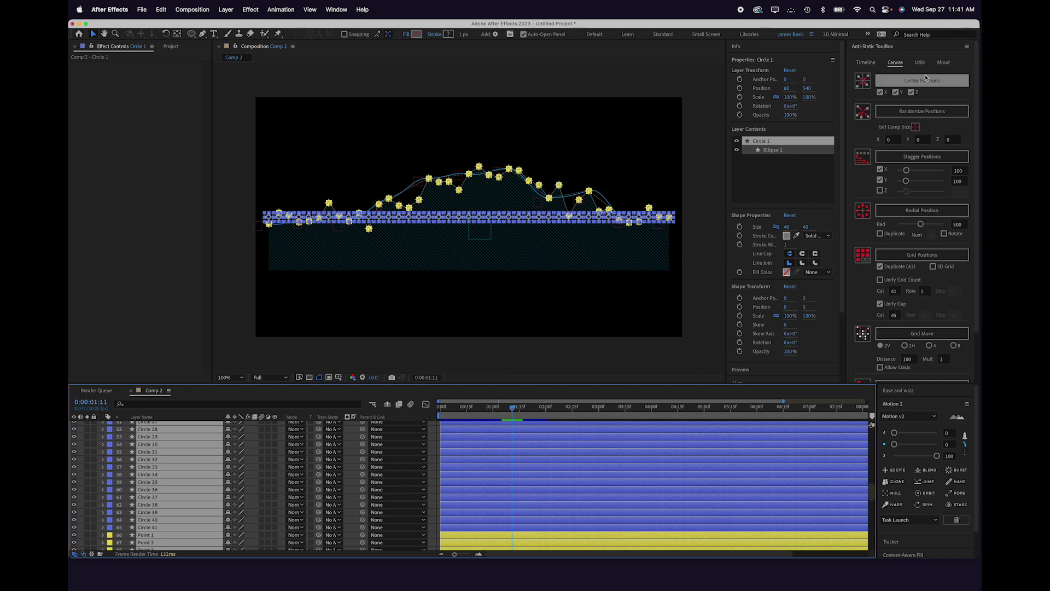
{"action": "left_click", "coordinate": [869, 63]}
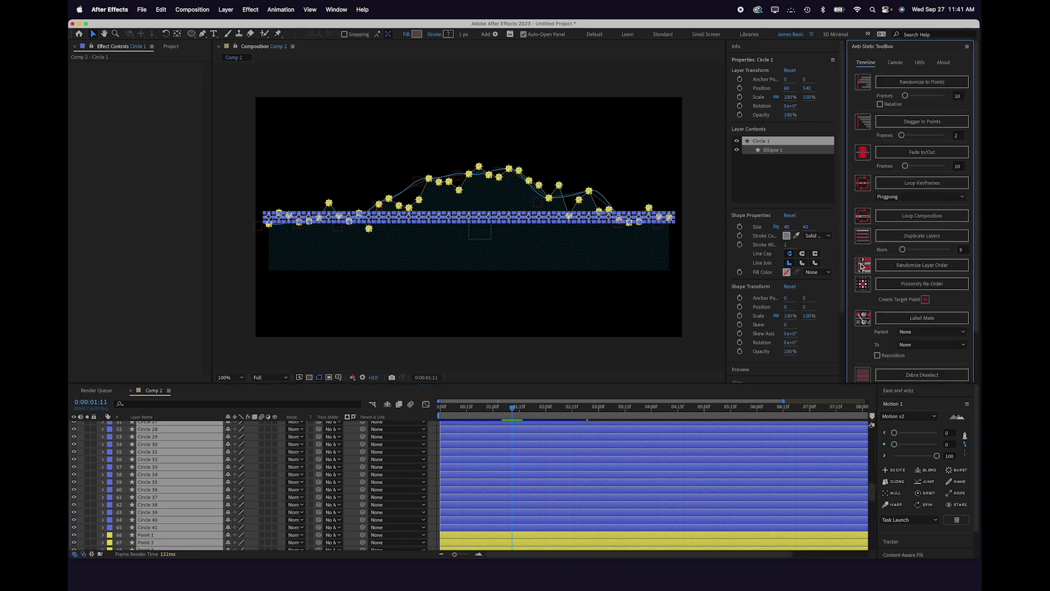
{"action": "scroll", "coordinate": [862, 267], "scroll_direction": "down", "scroll_amount": 3}
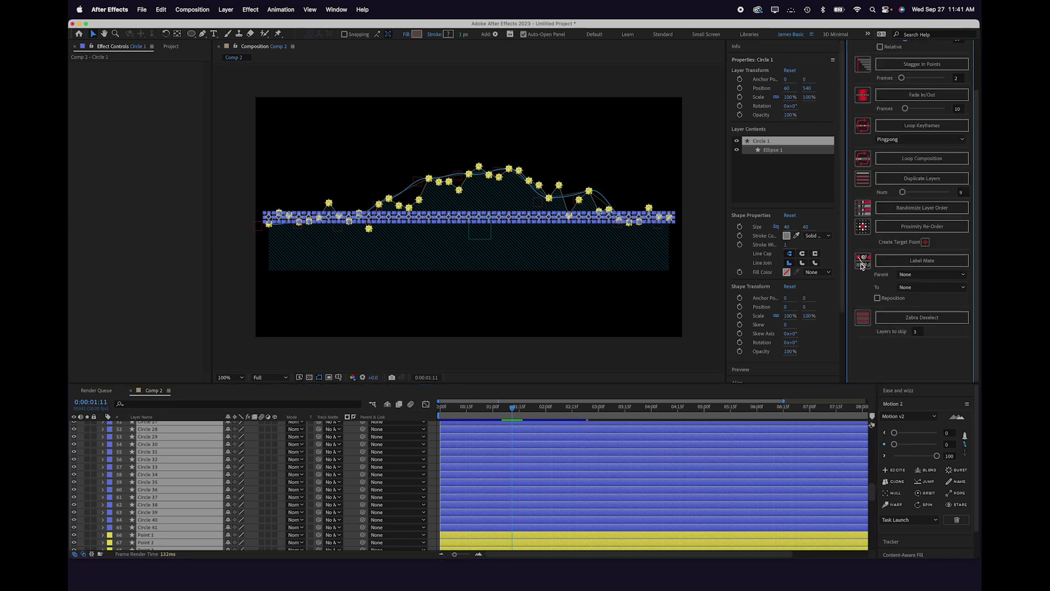
{"action": "left_click", "coordinate": [933, 275]}
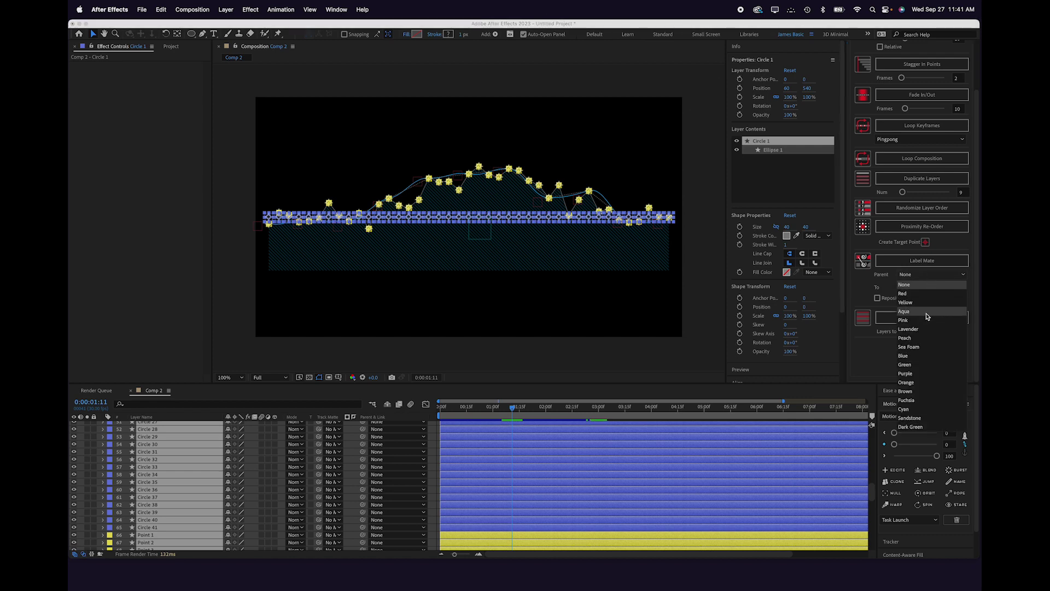
{"action": "left_click", "coordinate": [904, 356]}
{"action": "left_click", "coordinate": [914, 289]}
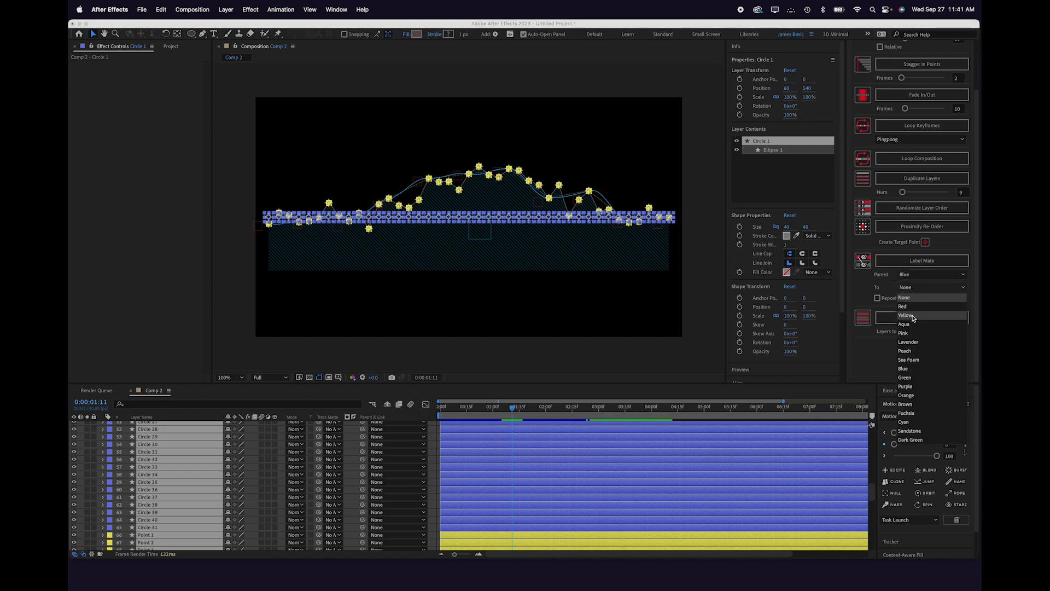
{"action": "left_click", "coordinate": [905, 315]}
{"action": "left_click", "coordinate": [886, 299]}
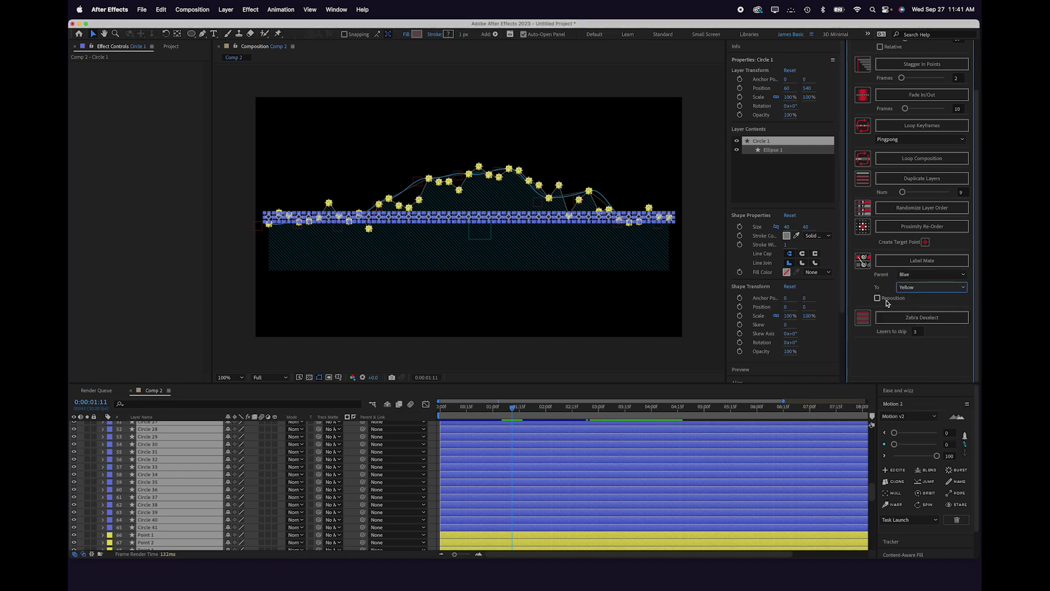
{"action": "left_click", "coordinate": [903, 261]}
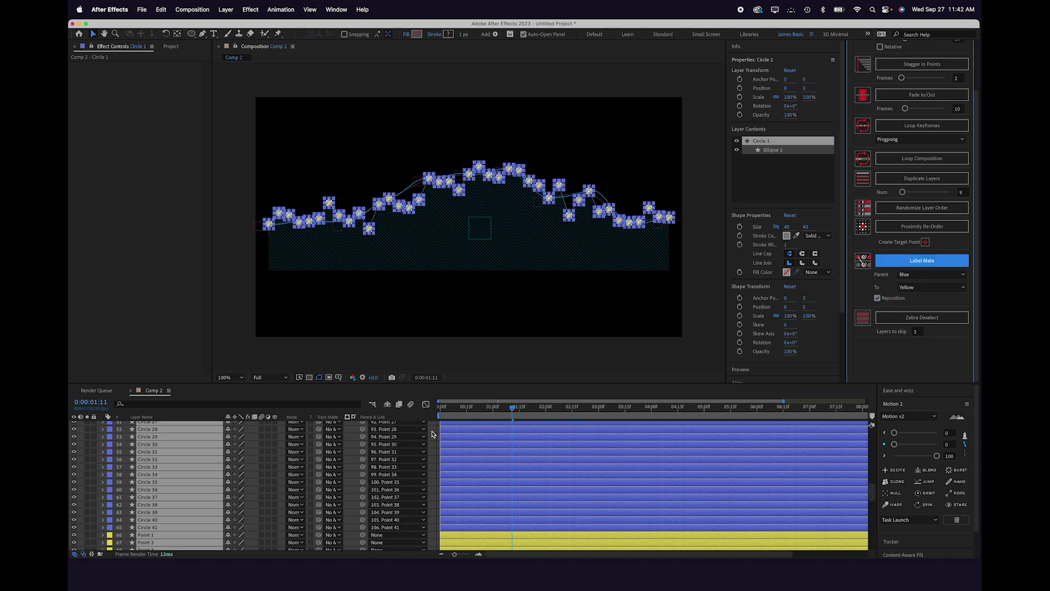
- Deselect all layers and play back the graph to check that the circles follow the points
{"action": "left_click", "coordinate": [487, 303]}
{"action": "mouse_move", "coordinate": [512, 408]}
{"action": "left_mouse_down"}
{"action": "mouse_move", "coordinate": [546, 407]}
{"action": "mouse_move", "coordinate": [501, 407]}
{"action": "left_mouse_up"}
{"action": "key", "text": "space"}
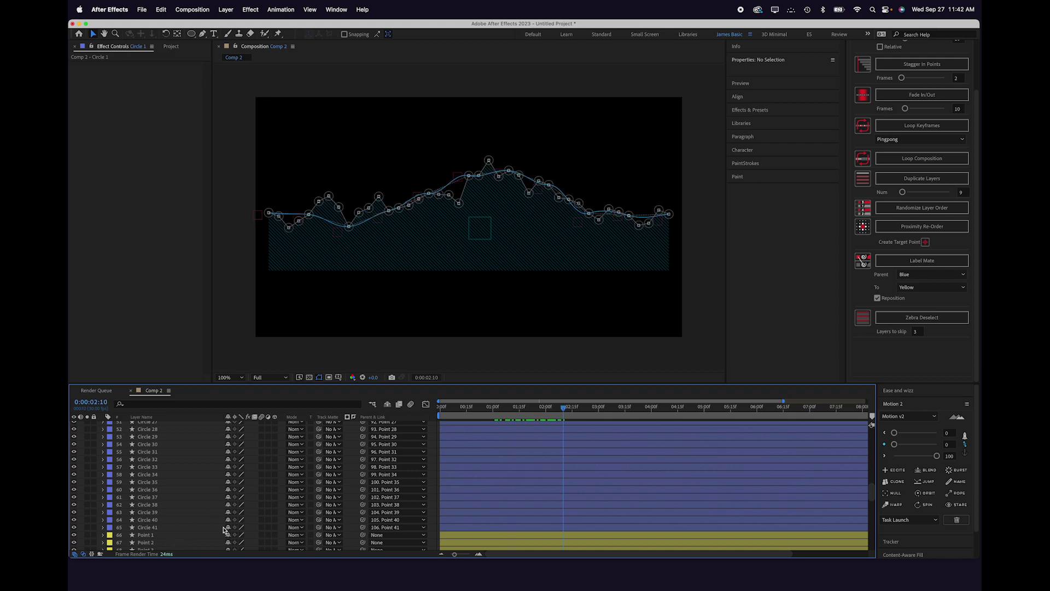
- Select the blue label group, solo all circle layers and clear the selection
{"action": "scroll", "coordinate": [155, 469], "scroll_direction": "up", "scroll_amount": 10}
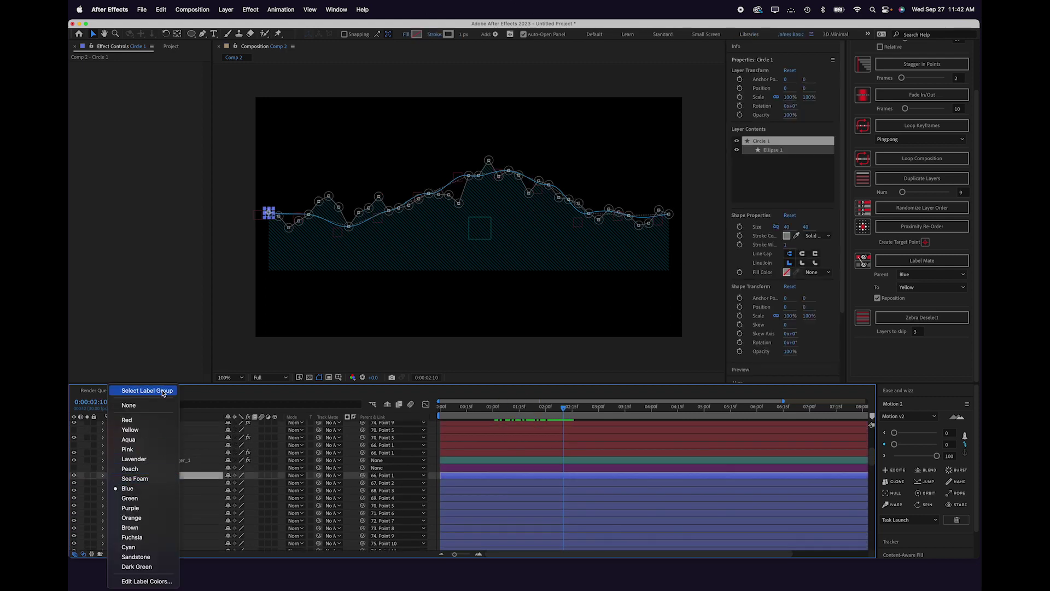
{"action": "left_click", "coordinate": [162, 390]}
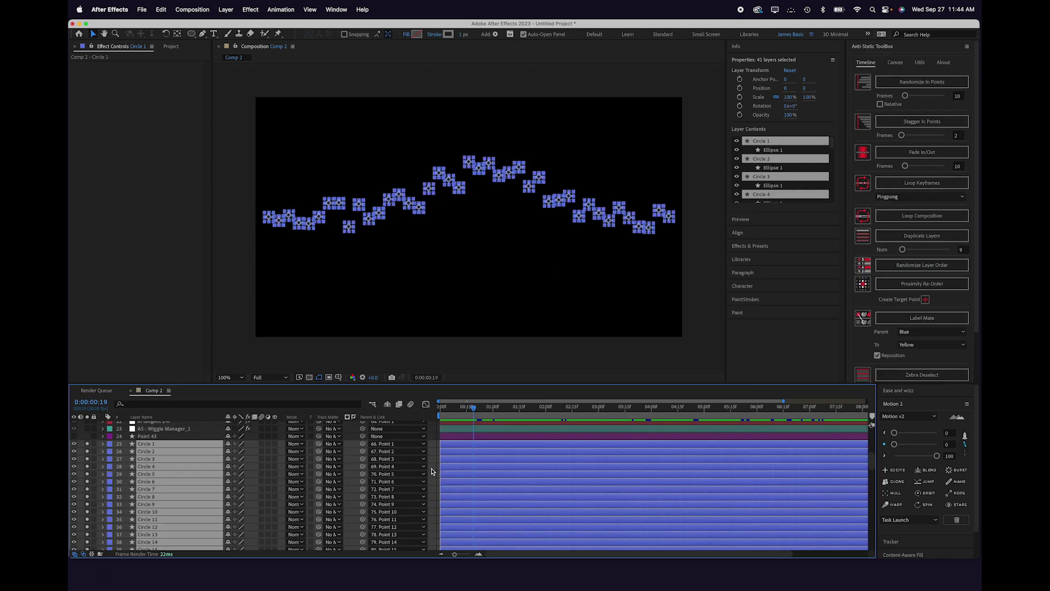
{"action": "key", "text": "F2"}
- Delete the in-between circles 2–4, 6–8 and 10–12, keeping Circles 1, 5, 9 and 13
{"action": "left_click_drag", "start_coordinate": [273, 192], "coordinate": [304, 227]}
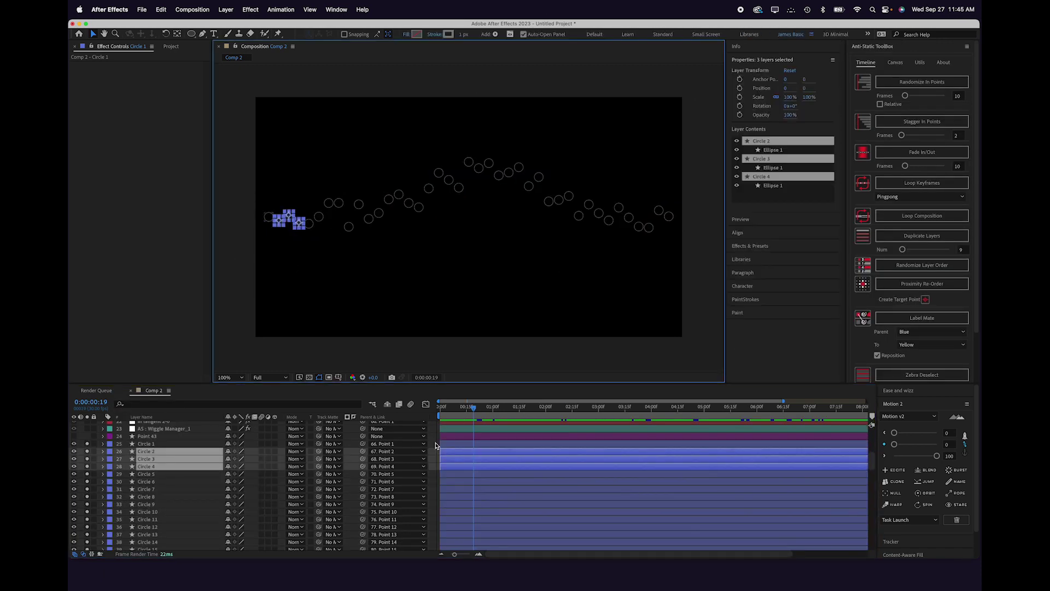
{"action": "key", "text": "Delete"}
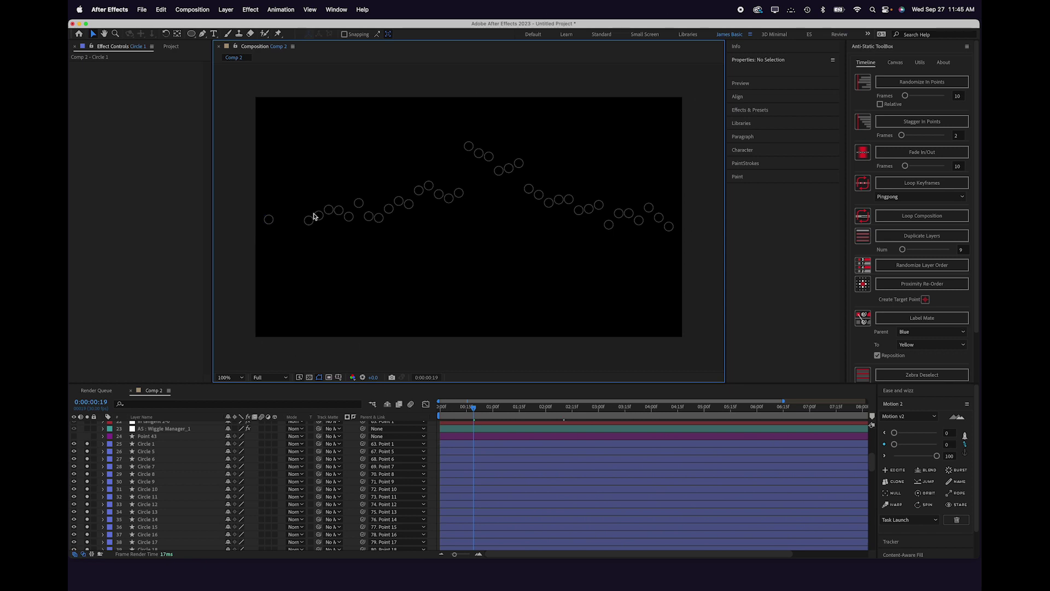
{"action": "left_click_drag", "start_coordinate": [314, 195], "coordinate": [337, 232]}
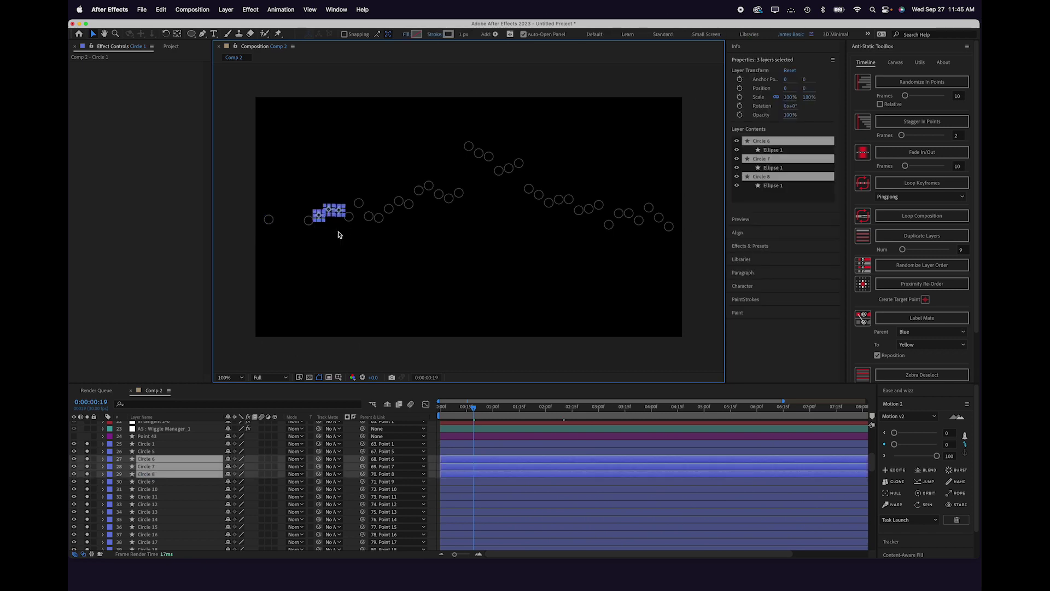
{"action": "key", "text": "Delete"}
{"action": "left_click_drag", "start_coordinate": [359, 188], "coordinate": [383, 261]}
{"action": "key", "text": "Delete"}
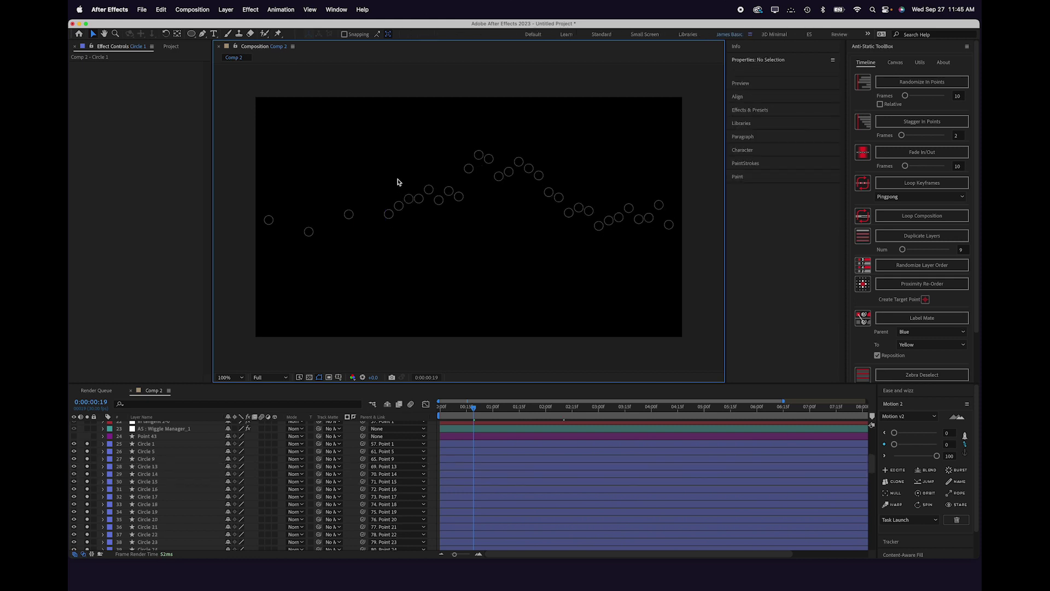
- Delete the remaining in-between circles beyond Circle 13, keeping only Circles 17, 21, 25, 29, 33, 37 and 41
{"action": "left_click_drag", "start_coordinate": [398, 181], "coordinate": [418, 218]}
{"action": "key", "text": "Delete"}
{"action": "left_click_drag", "start_coordinate": [436, 169], "coordinate": [462, 223]}
{"action": "key", "text": "Delete"}
{"action": "left_click_drag", "start_coordinate": [556, 188], "coordinate": [580, 227]}
{"action": "key", "text": "Delete"}
{"action": "left_click_drag", "start_coordinate": [634, 192], "coordinate": [660, 249]}
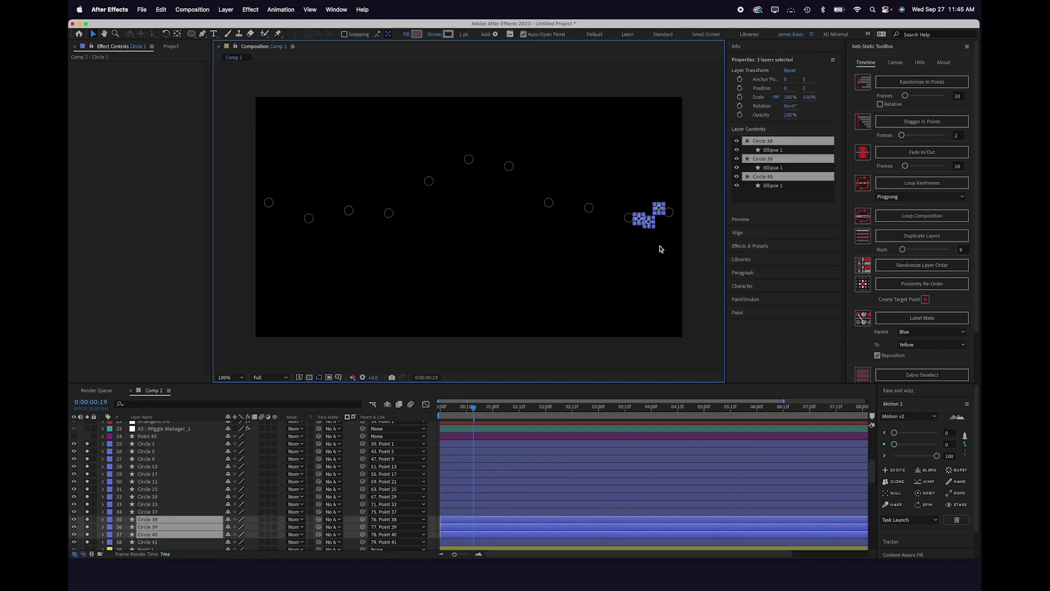
{"action": "key", "text": "Delete"}
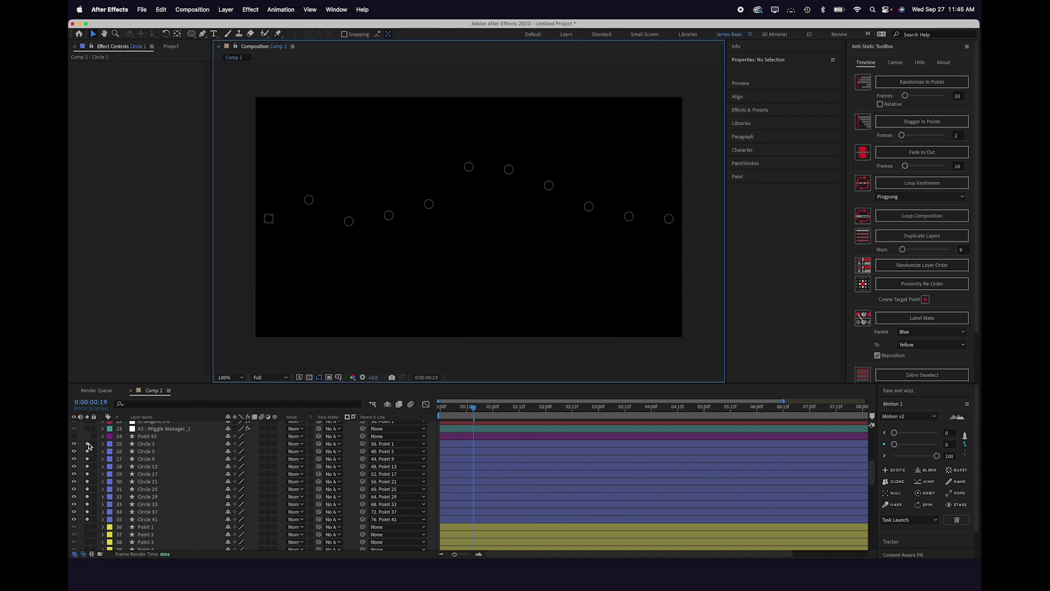
- Unsolo all the circle layers and select the blue label group
{"action": "left_click_drag", "start_coordinate": [88, 447], "coordinate": [88, 519]}
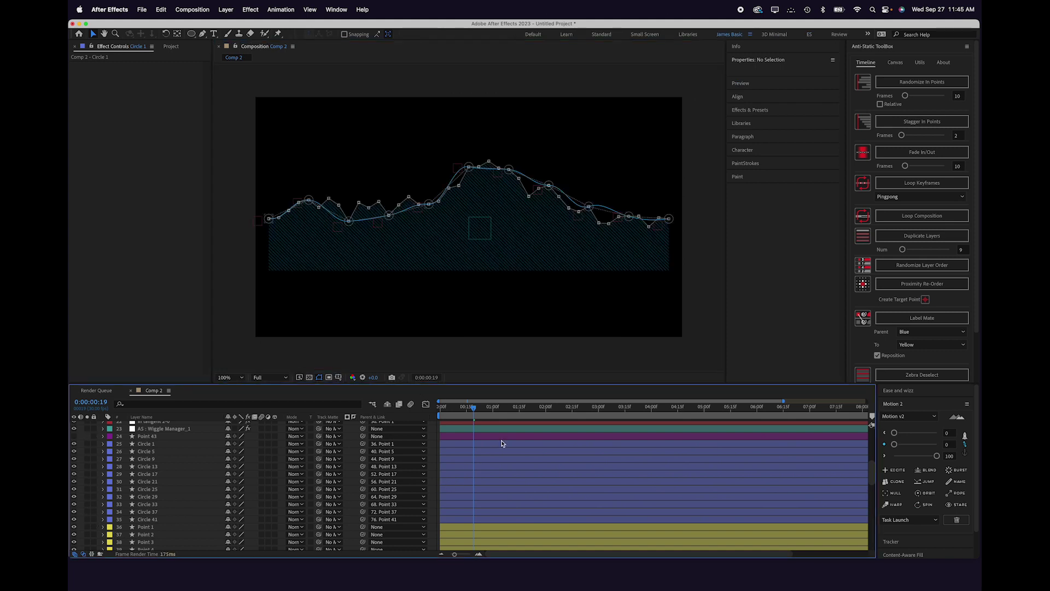
{"action": "left_click", "coordinate": [108, 444]}
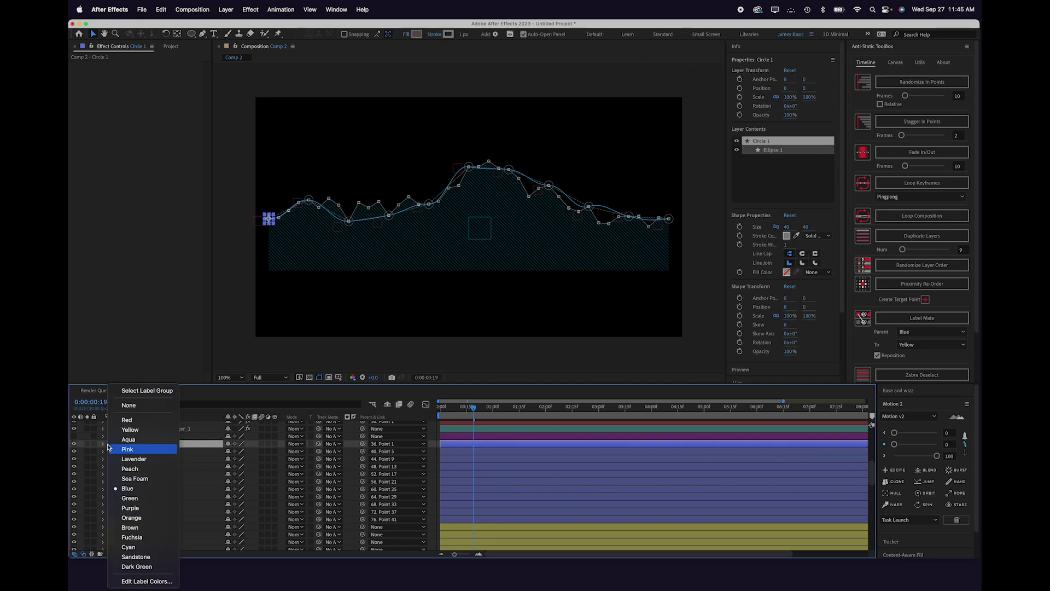
{"action": "left_click", "coordinate": [154, 395]}
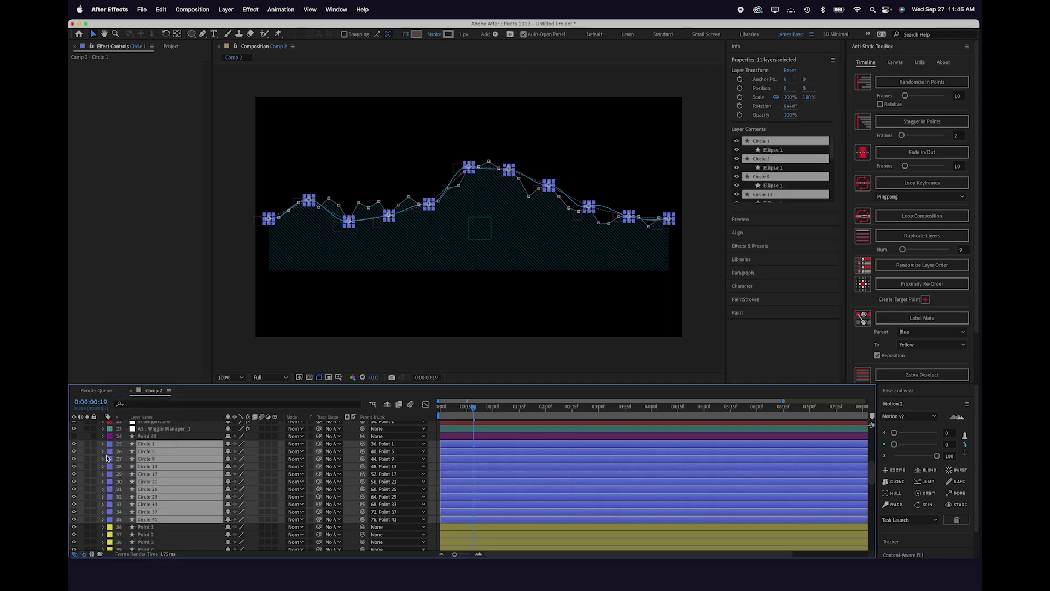
- Target Circle 1's stroke color with all circles selected and apply a Palette Manager to it
{"action": "left_click", "coordinate": [102, 444]}
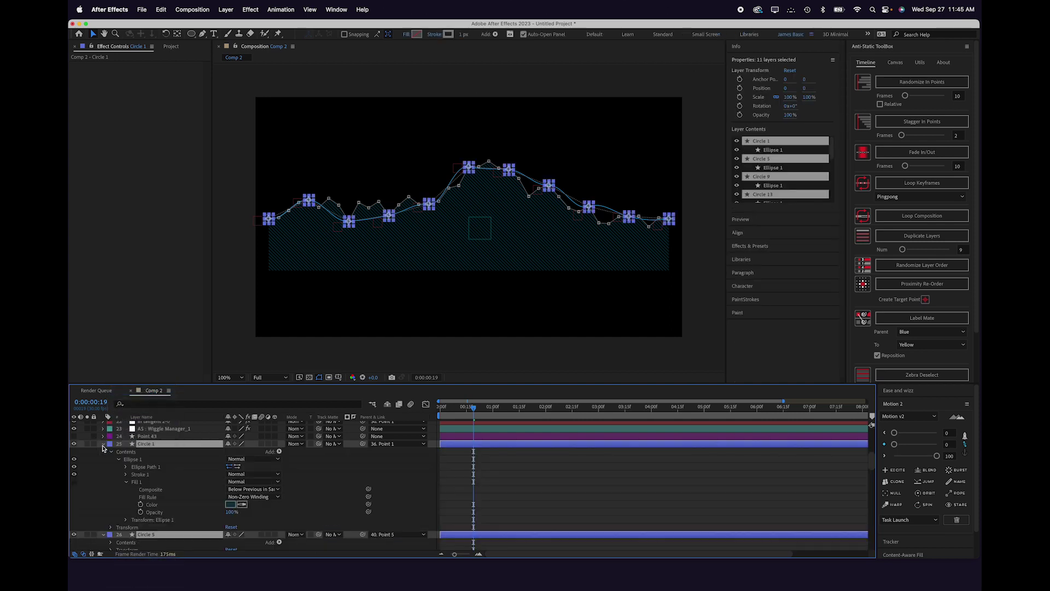
{"action": "left_click", "coordinate": [126, 475]}
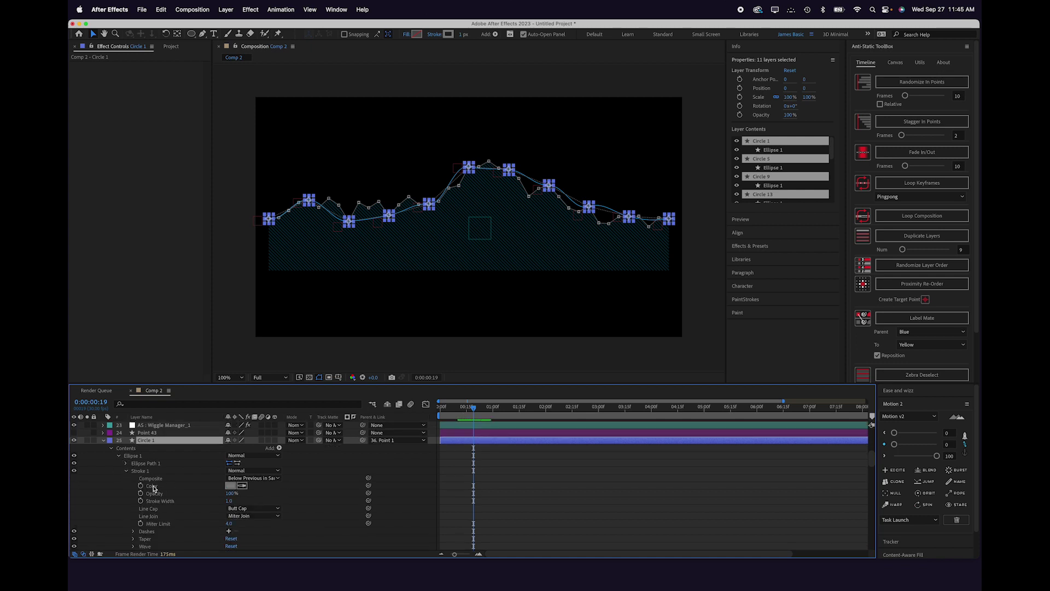
{"action": "left_click", "coordinate": [152, 487]}
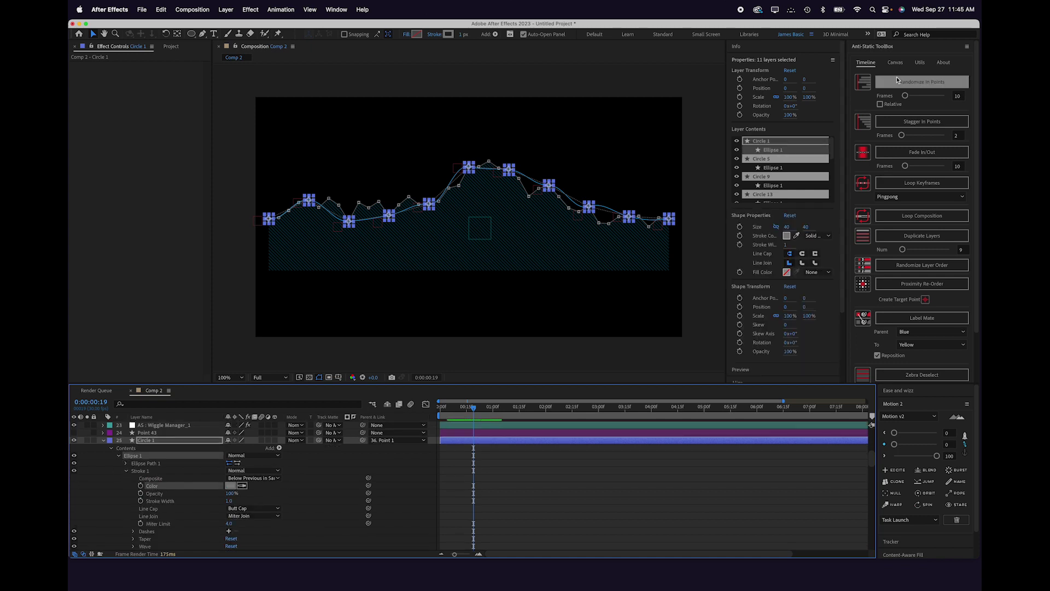
{"action": "left_click", "coordinate": [924, 64]}
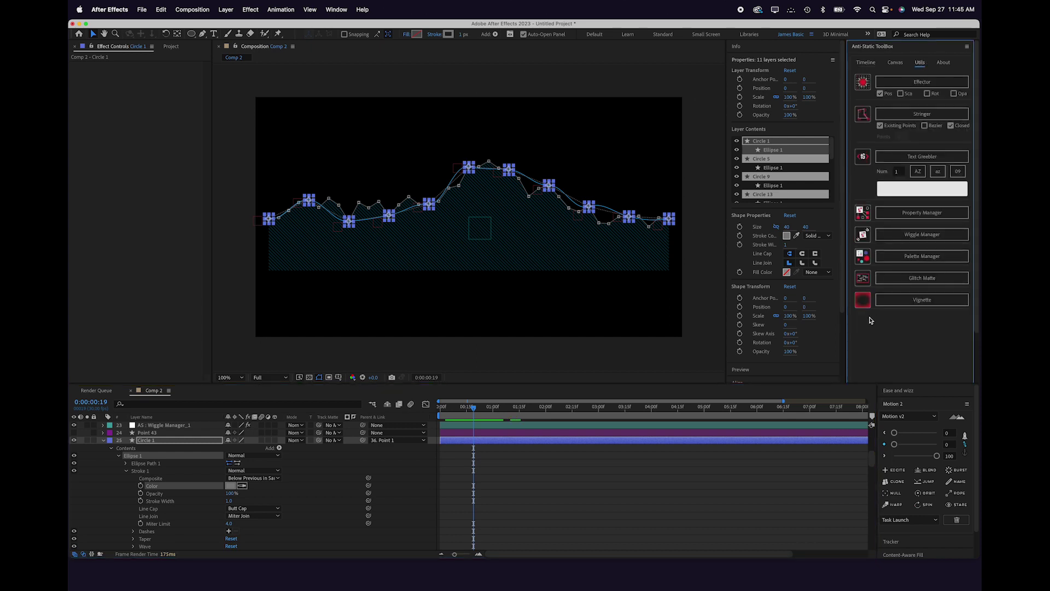
{"action": "left_click", "coordinate": [894, 259]}
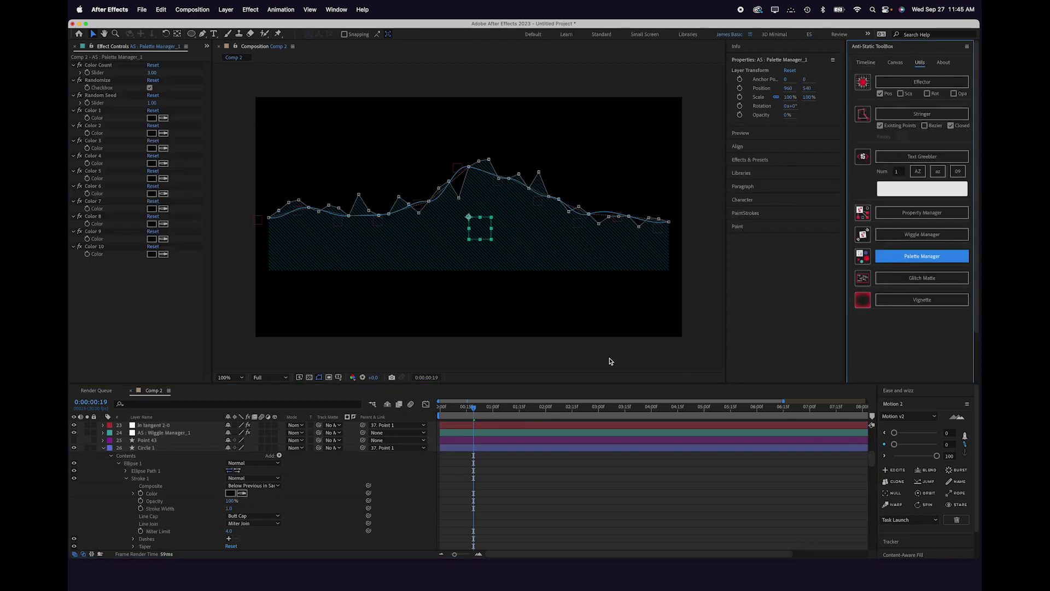
- Set palette Colors 1–5 to blue-violet, turquoise, violet, bright green and dark blue (154F94)
{"action": "left_click", "coordinate": [151, 118]}
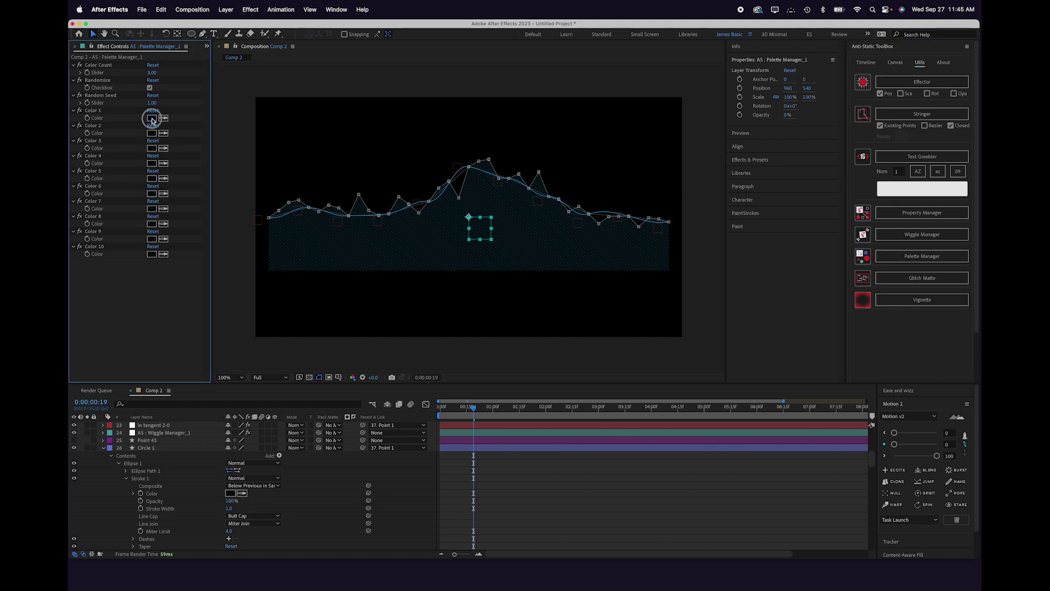
{"action": "left_click", "coordinate": [564, 392]}
{"action": "left_click", "coordinate": [546, 359]}
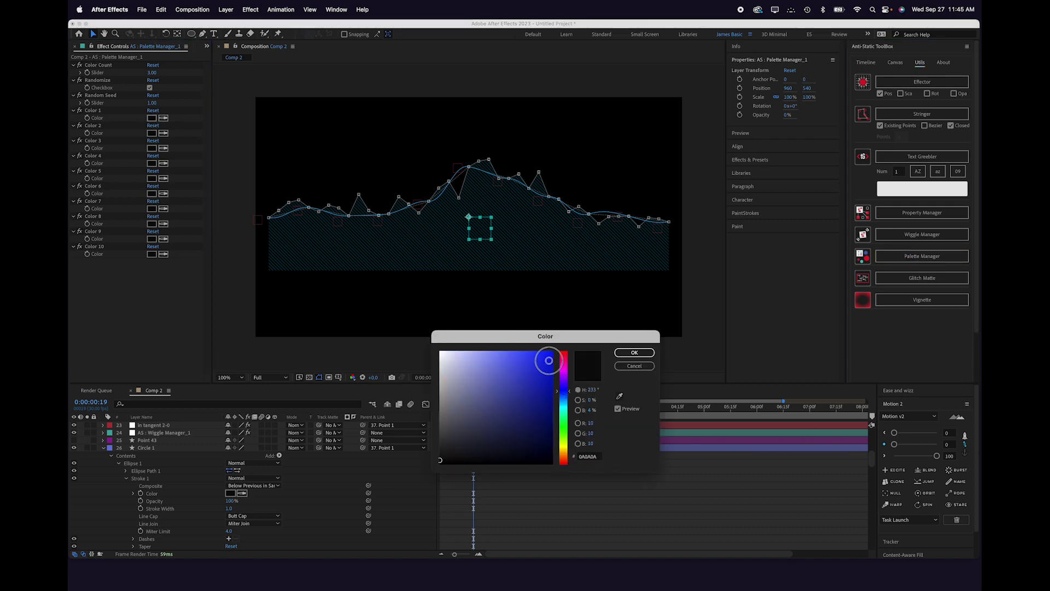
{"action": "left_click", "coordinate": [563, 385]}
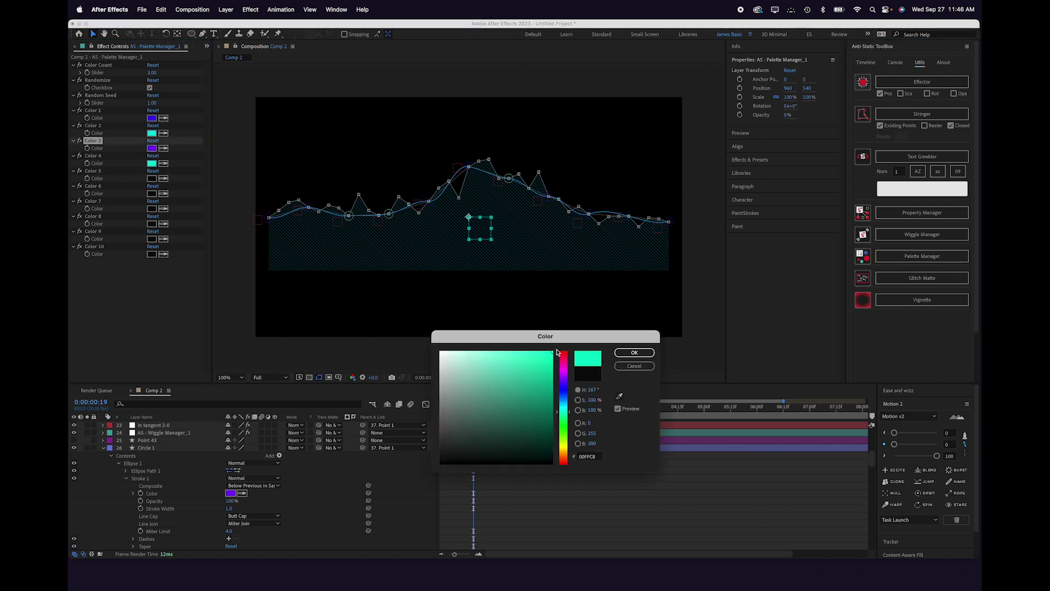
{"action": "key", "text": "Return"}
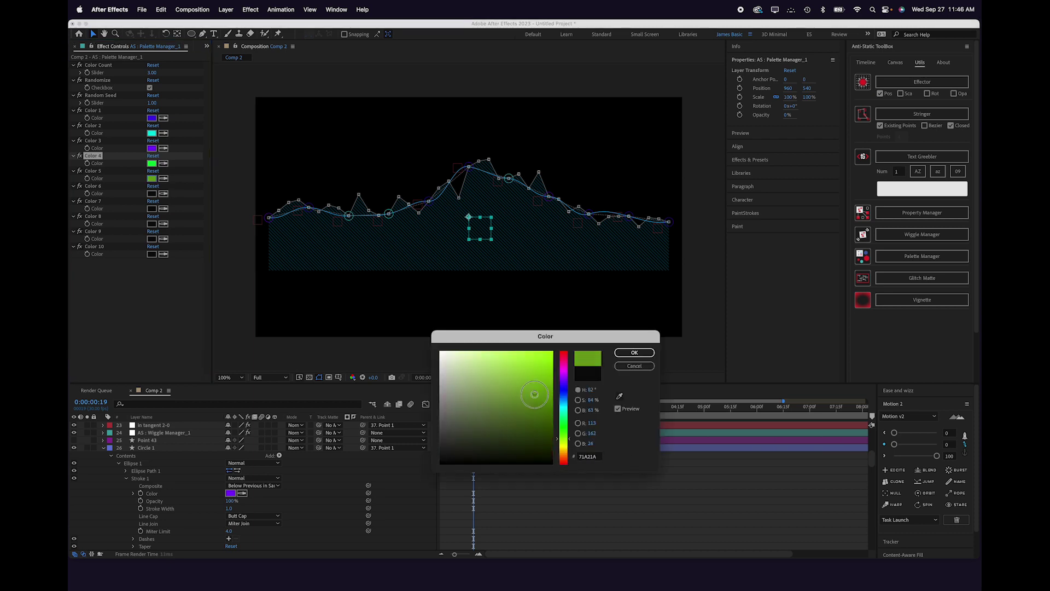
{"action": "left_click", "coordinate": [563, 391]}
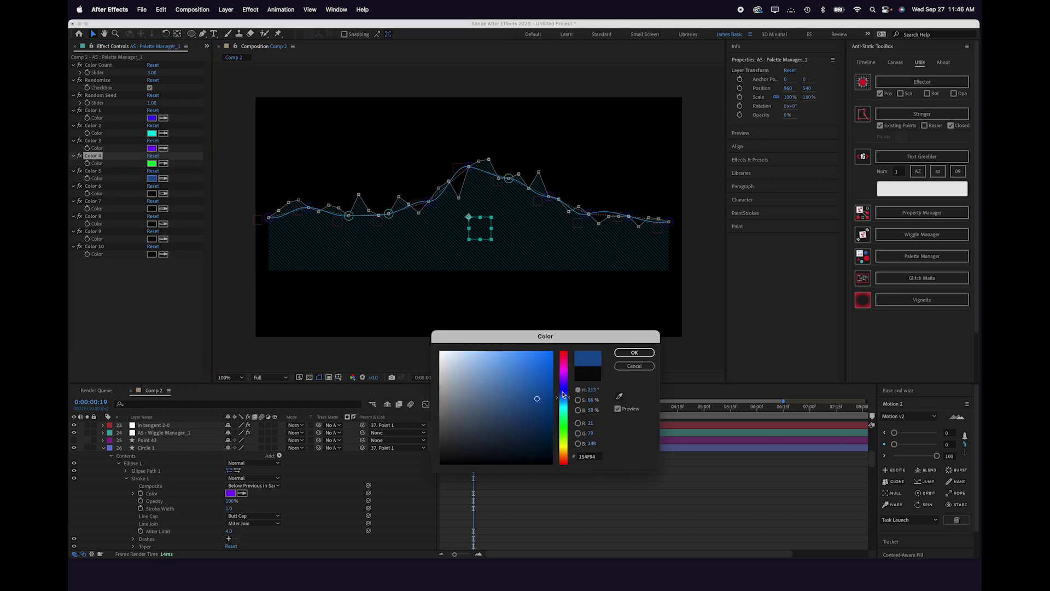
{"action": "key", "text": "Return"}
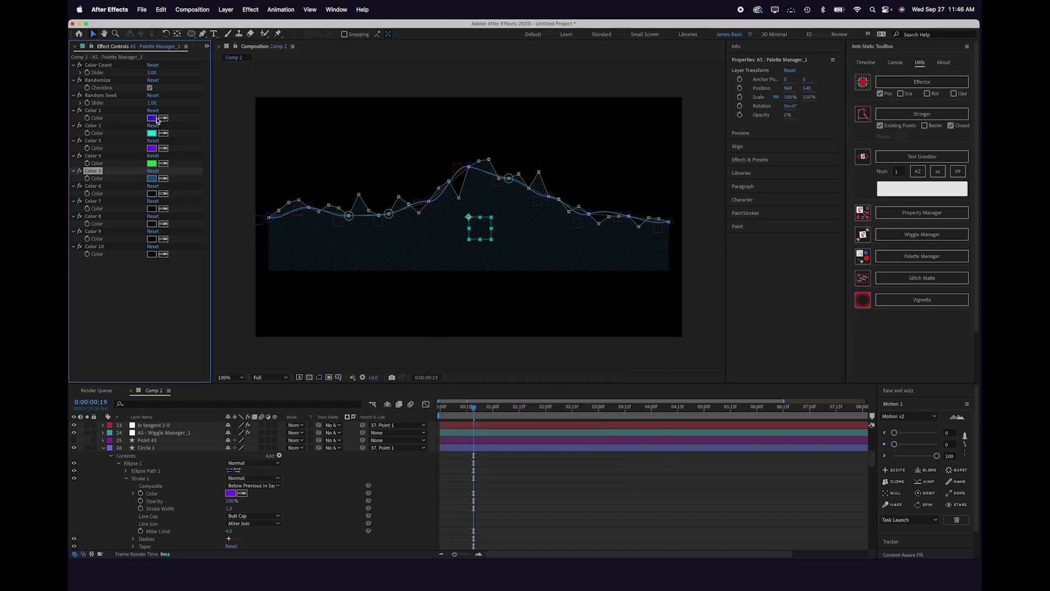
- Set the palette's Color Count to 5, scrub a few frames to check the circle colors, and clear the selection
{"action": "left_click", "coordinate": [153, 73]}
{"action": "type", "text": "5"}
{"action": "key", "text": "Return"}
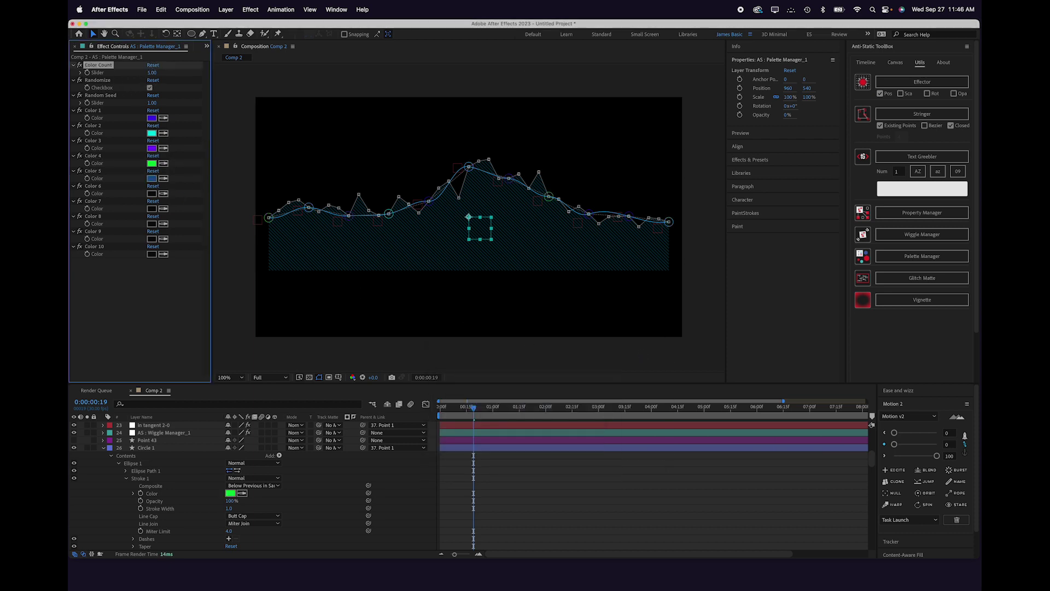
{"action": "left_click", "coordinate": [475, 408]}
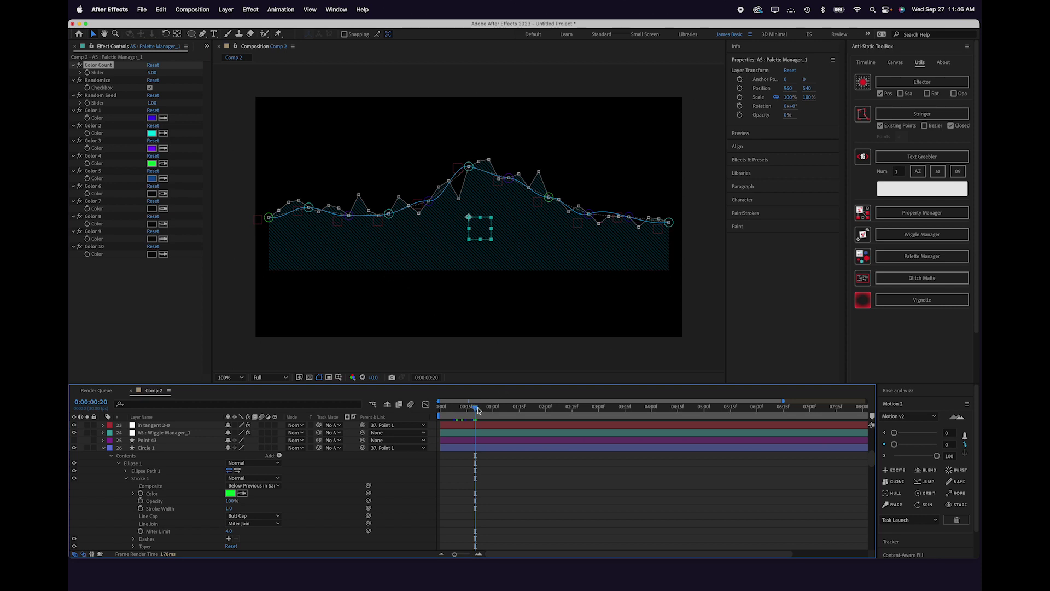
{"action": "mouse_move", "coordinate": [475, 407]}
{"action": "left_mouse_down"}
{"action": "mouse_move", "coordinate": [452, 408]}
{"action": "mouse_move", "coordinate": [469, 408]}
{"action": "left_mouse_up"}
{"action": "left_click", "coordinate": [437, 478]}
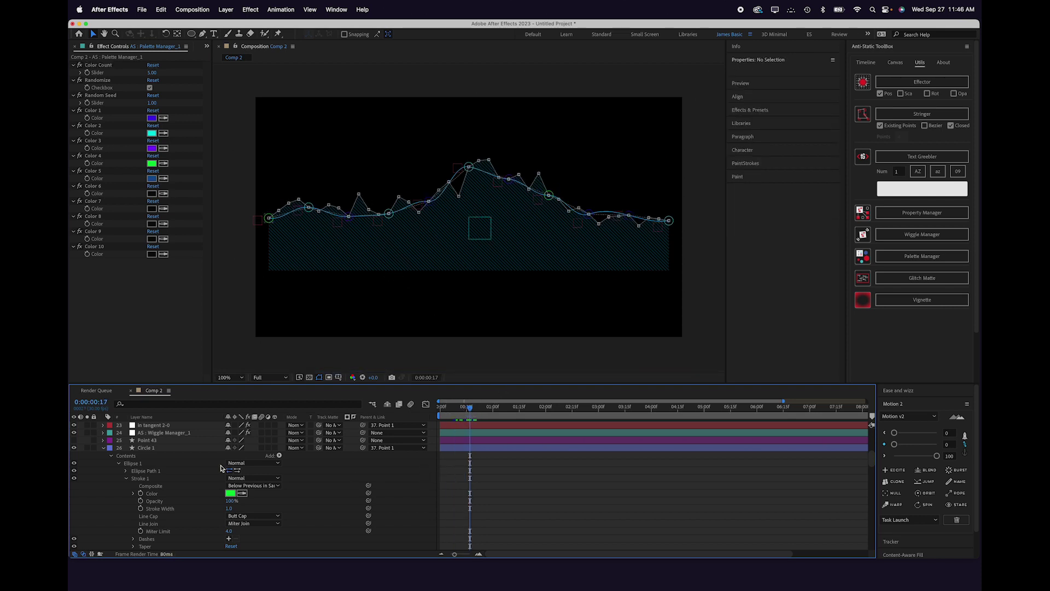
- Collapse the properties of all layers in the timeline and clear the selection
{"action": "key", "text": "super+a"}
{"action": "key", "text": "u"}
{"action": "key", "text": "super+shift+a"}
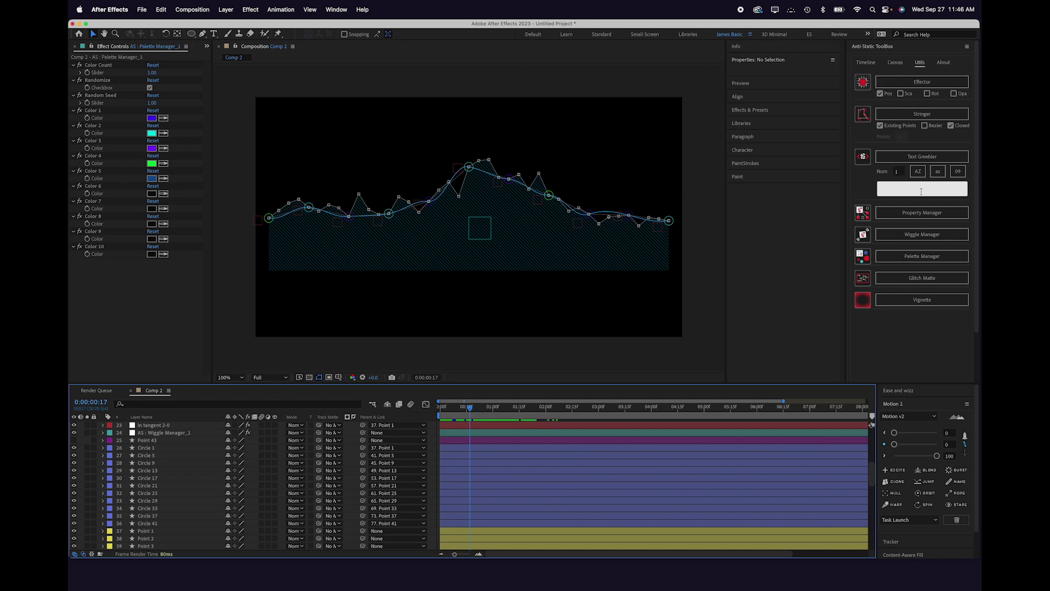
- Generate 41 Text Greebler layers, each with one uppercase letter followed by two random digits
{"action": "left_click", "coordinate": [919, 171]}
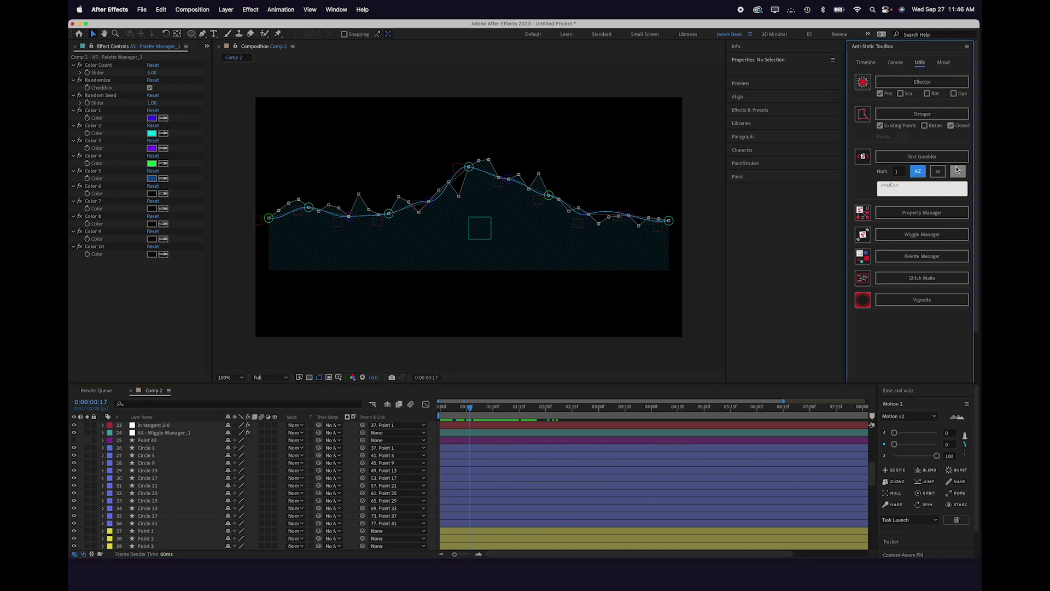
{"action": "left_click", "coordinate": [958, 171]}
{"action": "left_click", "coordinate": [958, 171]}
{"action": "left_click", "coordinate": [898, 171]}
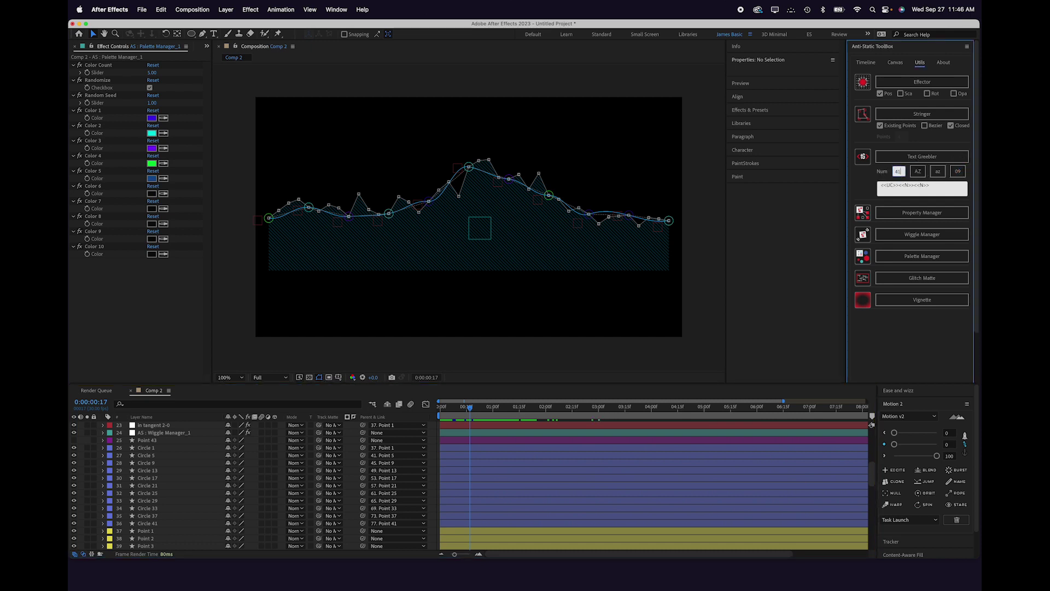
{"action": "type", "text": "41"}
{"action": "left_click", "coordinate": [918, 158]}
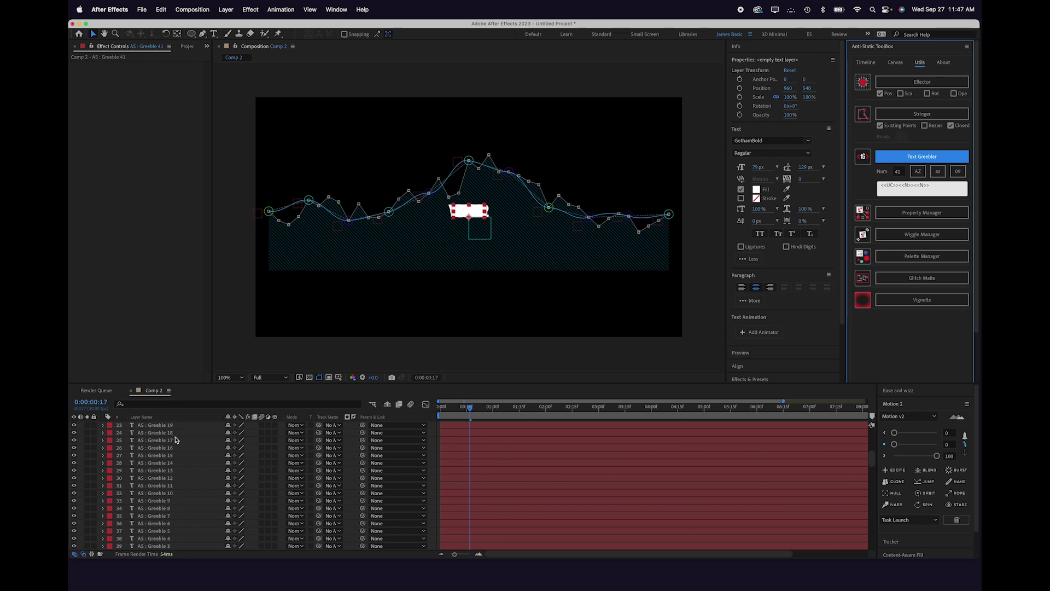
- Select all 41 Greeble text layers and set their label color to Fuchsia
{"action": "scroll", "coordinate": [181, 471], "scroll_direction": "down", "scroll_amount": 10}
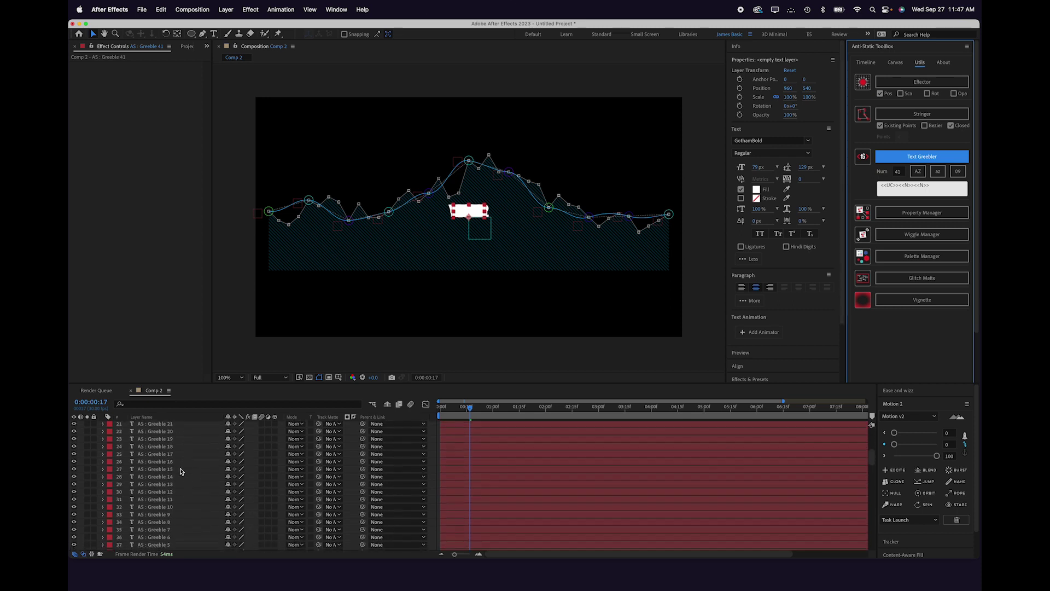
{"action": "left_click", "coordinate": [170, 476], "text": "shift"}
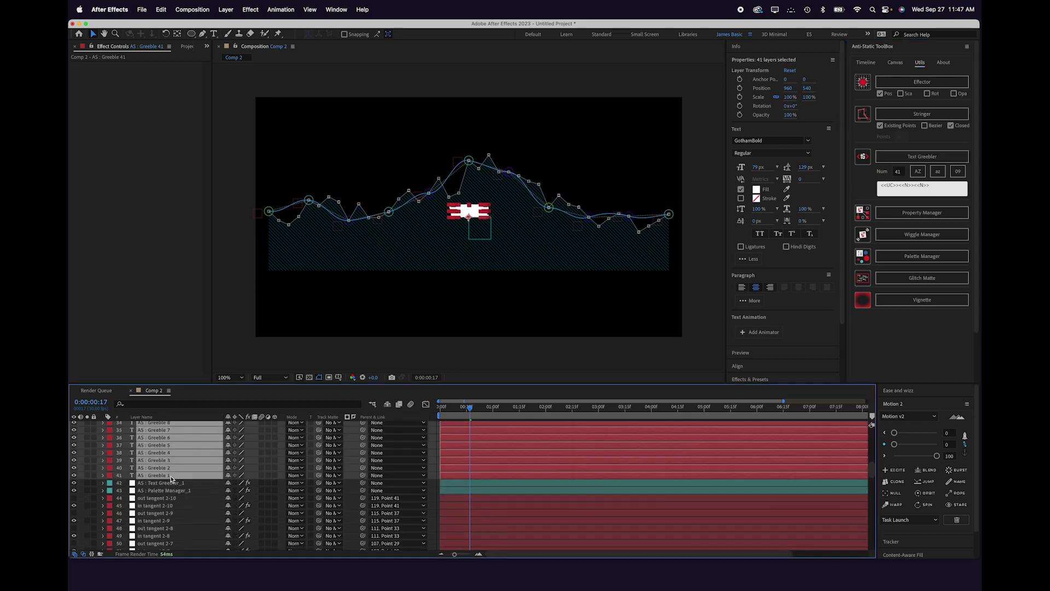
{"action": "left_click", "coordinate": [110, 476]}
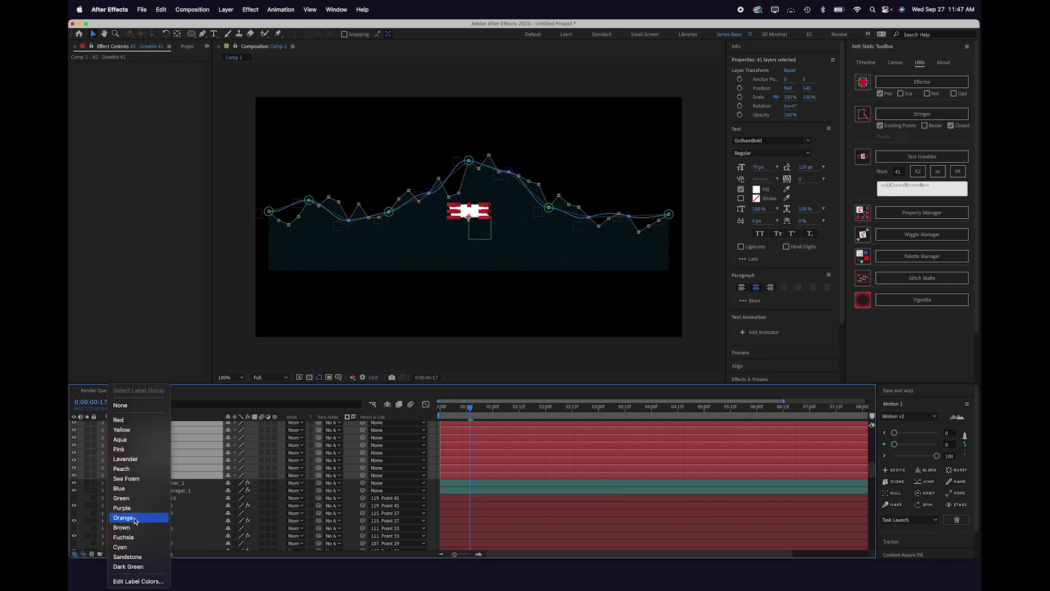
{"action": "left_click", "coordinate": [131, 537]}
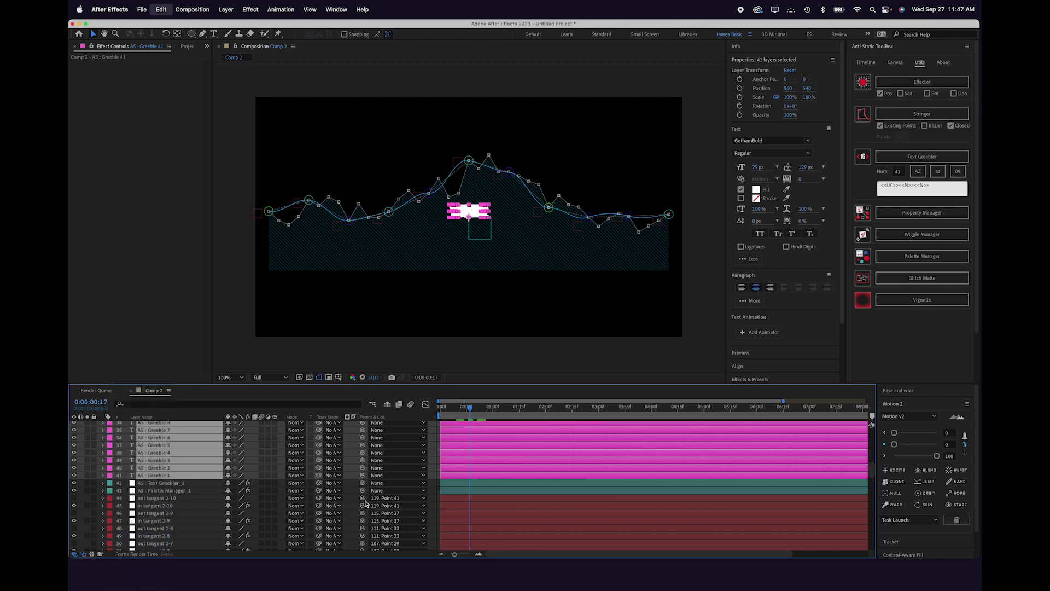
- Set the selected Greeble layers' font size to 10 px and their opacity to 40%
{"action": "left_click", "coordinate": [755, 167]}
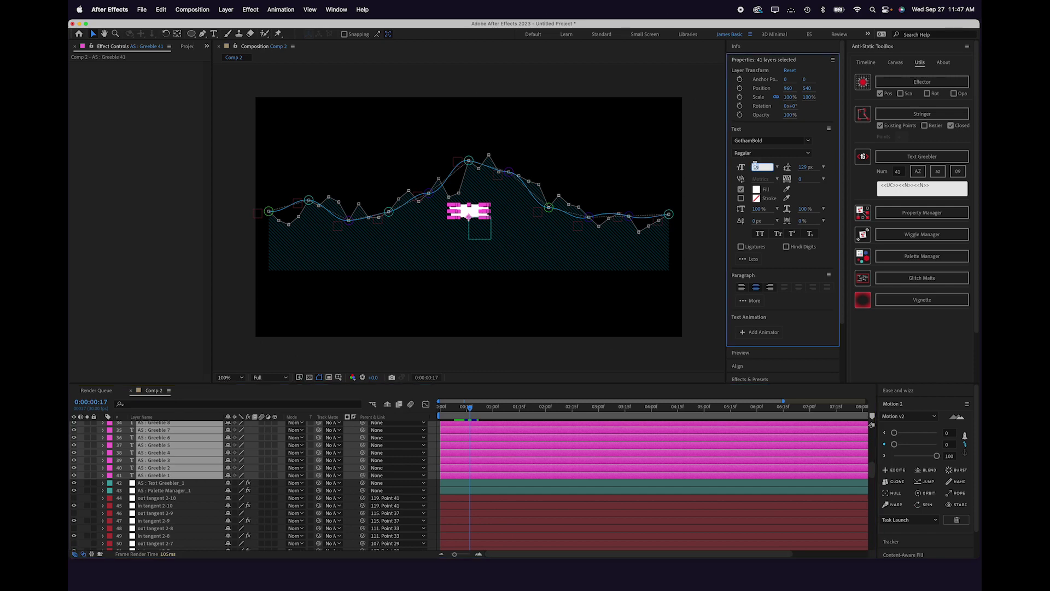
{"action": "key", "text": "Return"}
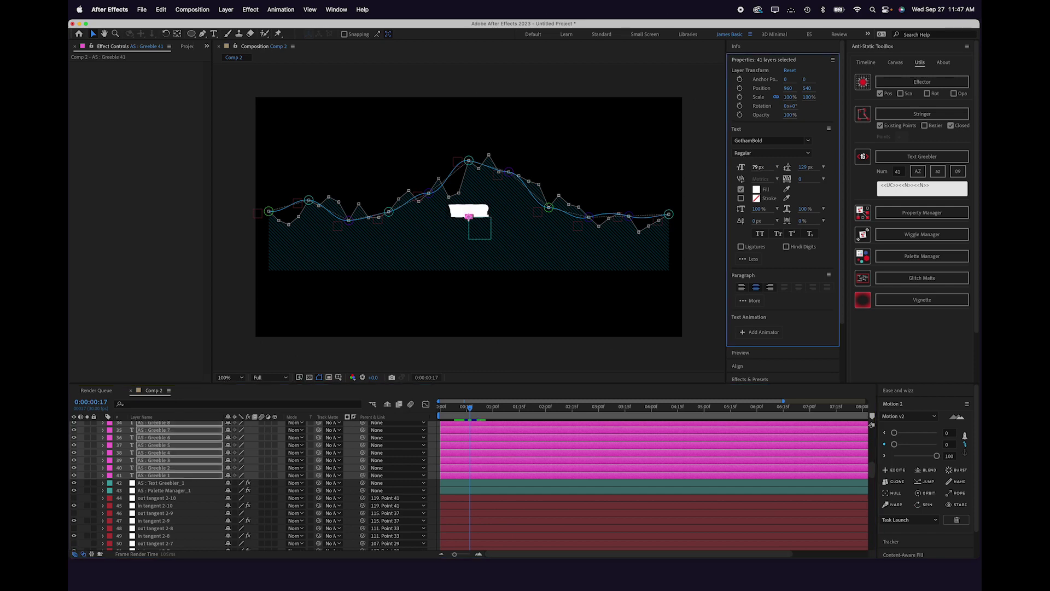
{"action": "key", "text": "t"}
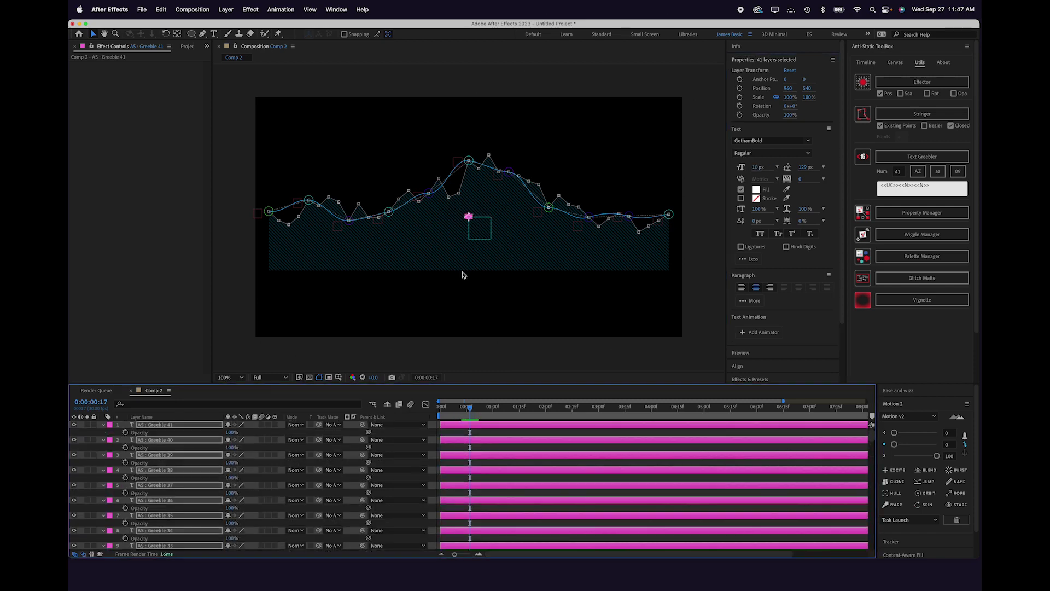
{"action": "left_click", "coordinate": [232, 432]}
{"action": "key", "text": "Return"}
{"action": "key", "text": "t"}
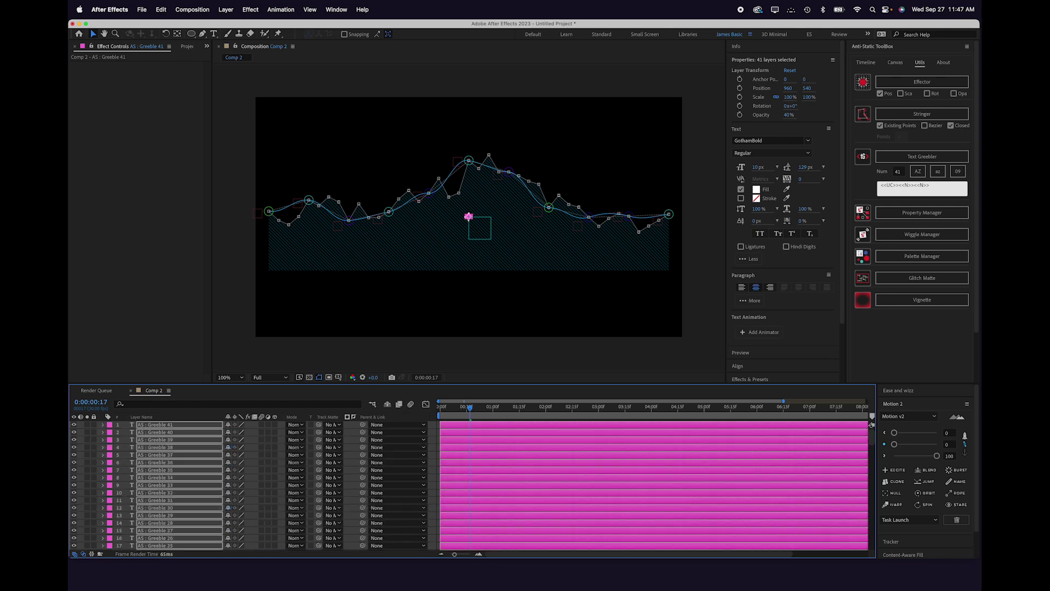
- Move the Greeble layers down the stack to directly above the Point 1 layer, using the maximized timeline
{"action": "key", "text": "grave"}
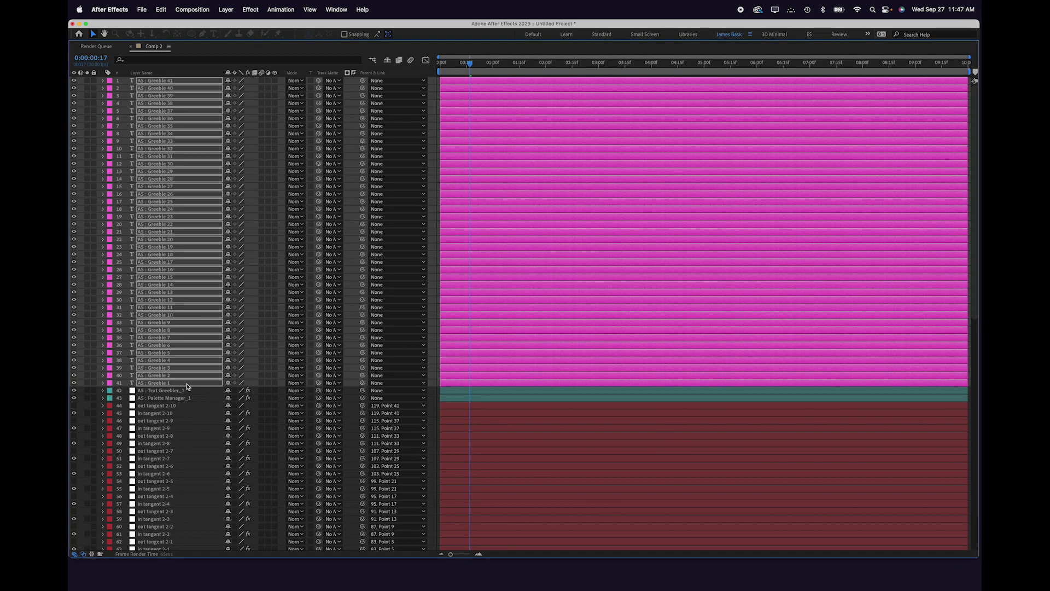
{"action": "left_click_drag", "start_coordinate": [187, 387], "coordinate": [178, 407]}
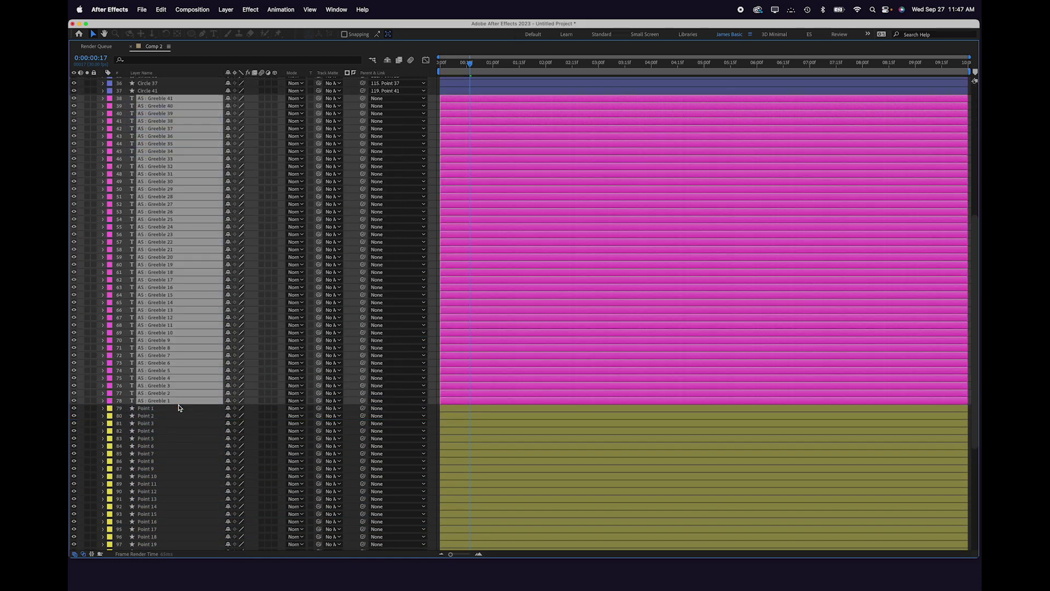
- Parent the Greeble text layers to the Point layers with Label Mate, matching Fuchsia parent labels to Yellow with Reposition enabled
{"action": "left_click", "coordinate": [165, 99]}
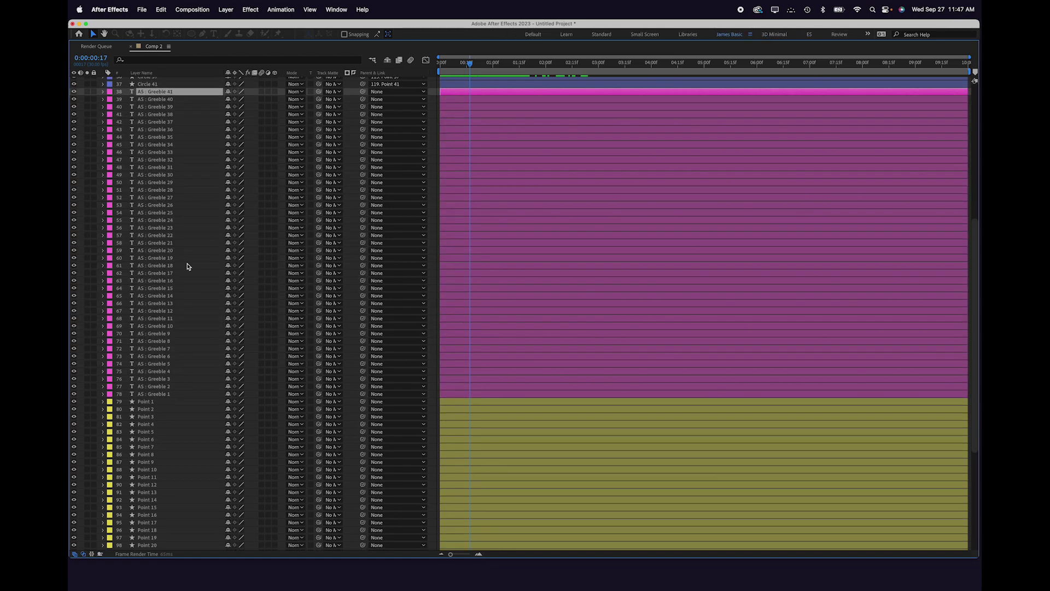
{"action": "scroll", "coordinate": [186, 267], "scroll_direction": "down", "scroll_amount": 9}
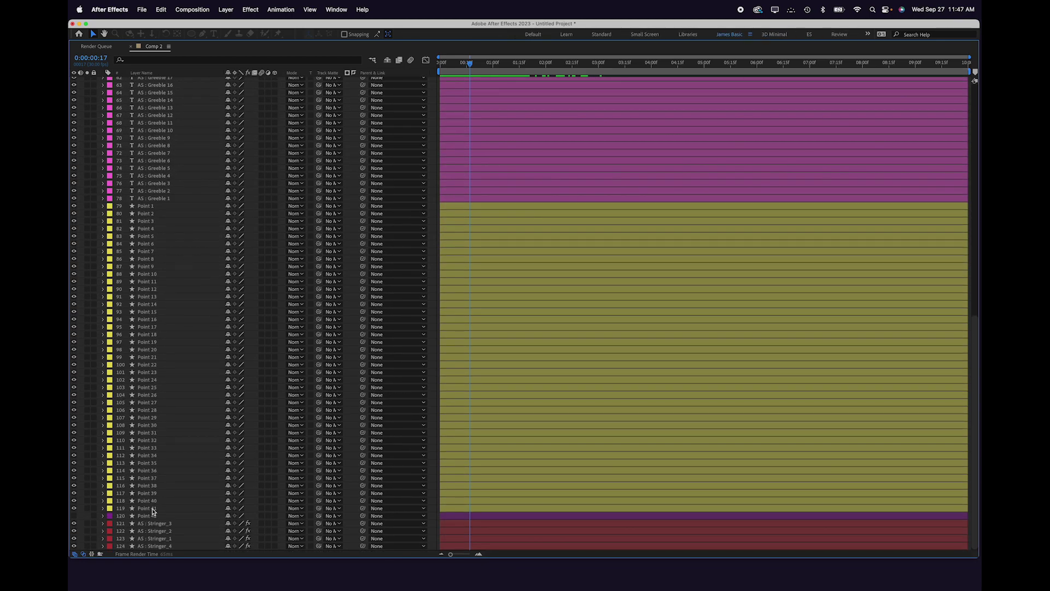
{"action": "left_click", "coordinate": [153, 512], "text": "shift"}
{"action": "key", "text": "grave"}
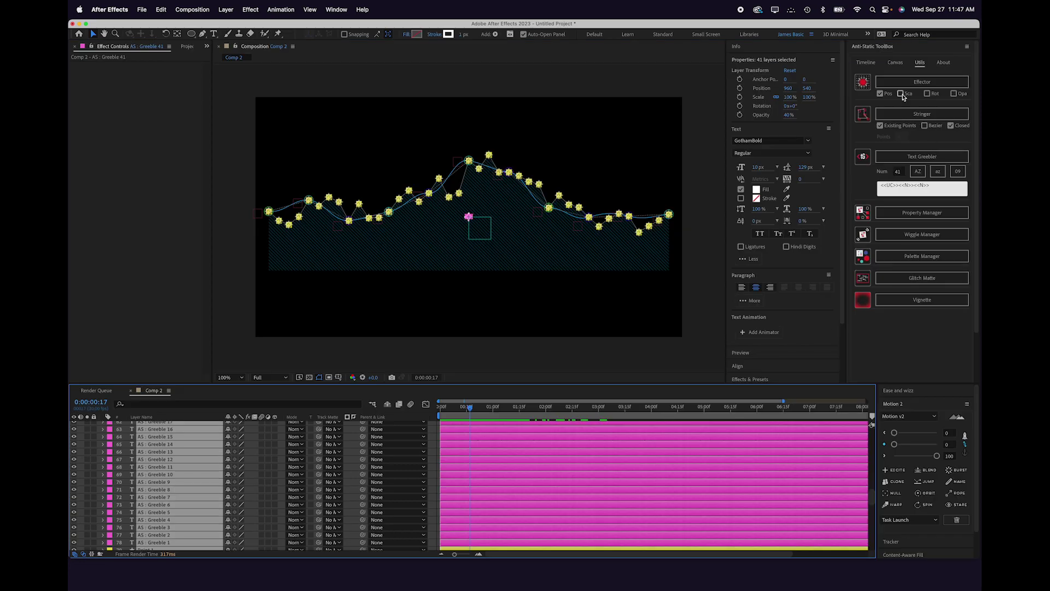
{"action": "left_click", "coordinate": [869, 64]}
{"action": "scroll", "coordinate": [863, 325], "scroll_direction": "down", "scroll_amount": 2}
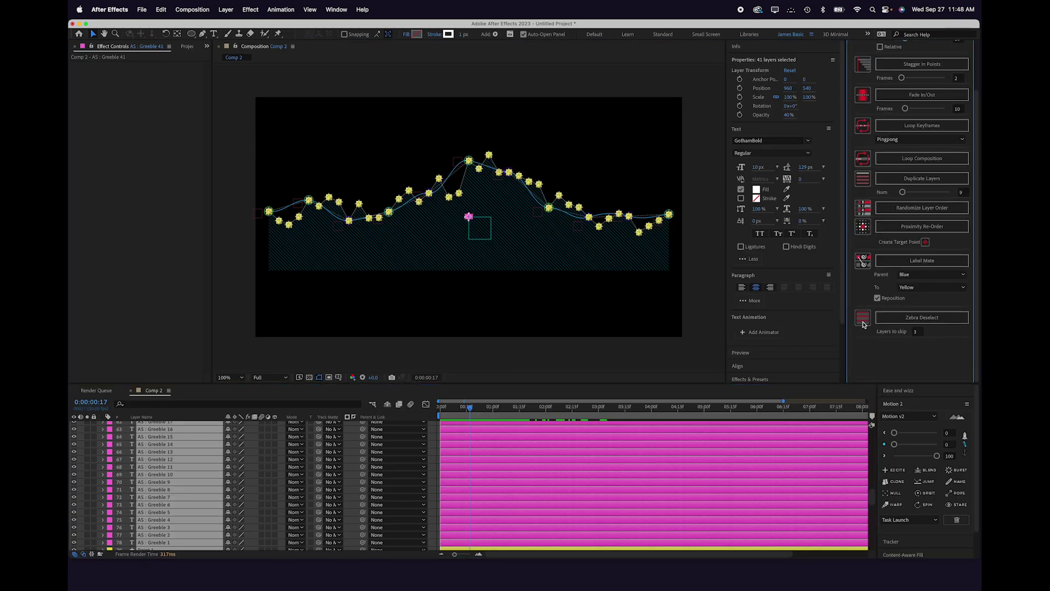
{"action": "left_click", "coordinate": [924, 277]}
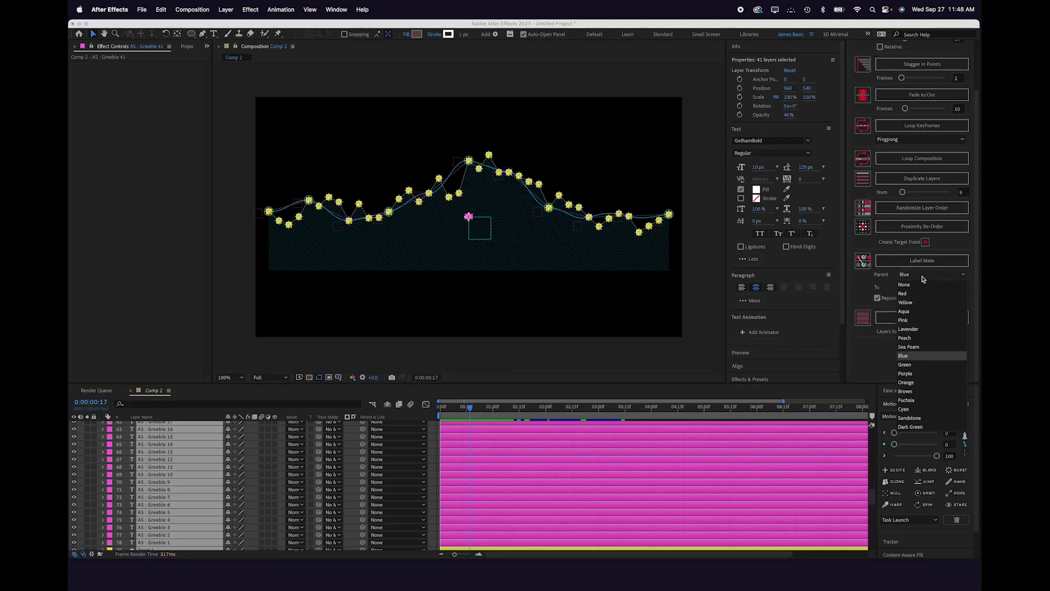
{"action": "left_click", "coordinate": [909, 400]}
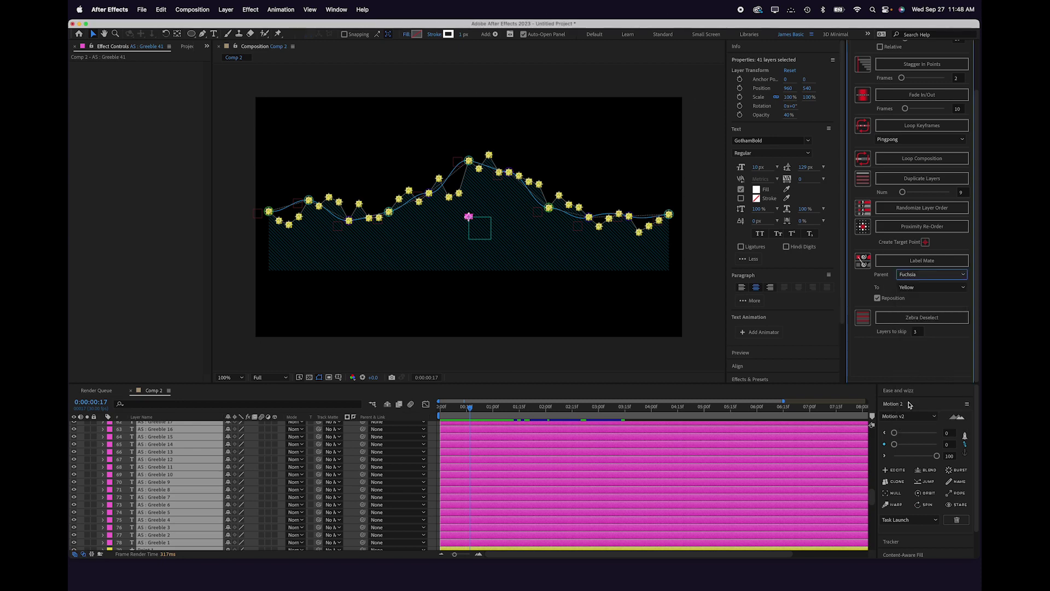
{"action": "left_click", "coordinate": [910, 262]}
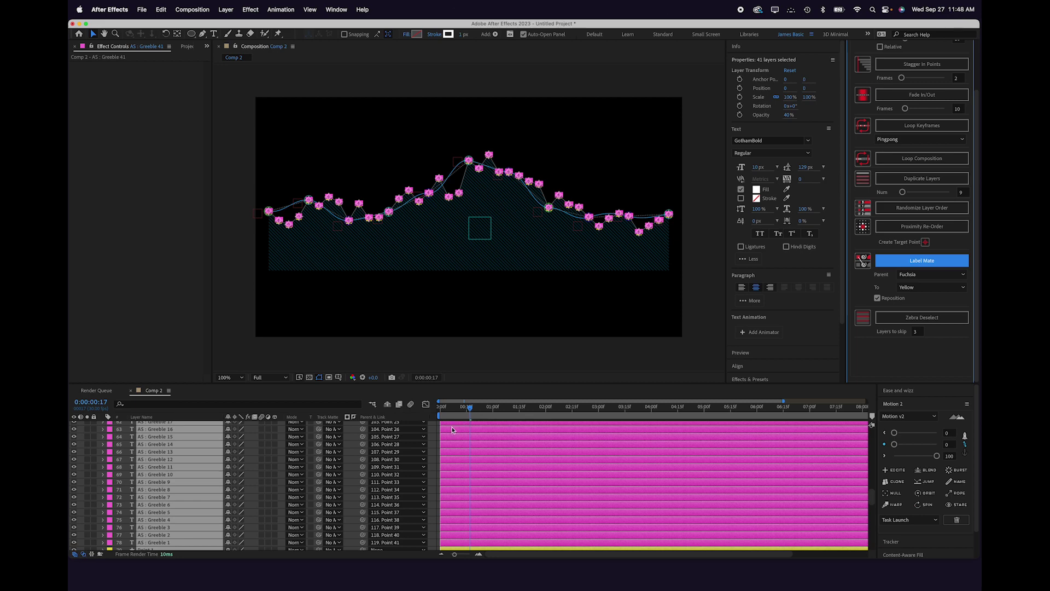
{"action": "left_click", "coordinate": [435, 452]}
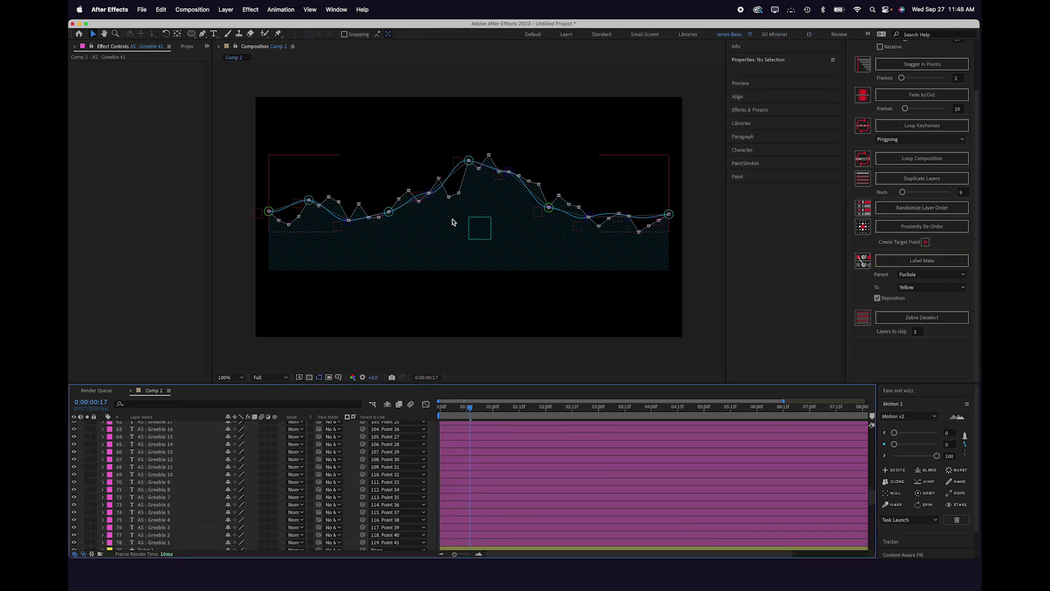
- Select all Fuchsia-labeled Greeble layers and nudge them up 20 px so the text sits above the points
{"action": "key", "text": "period"}
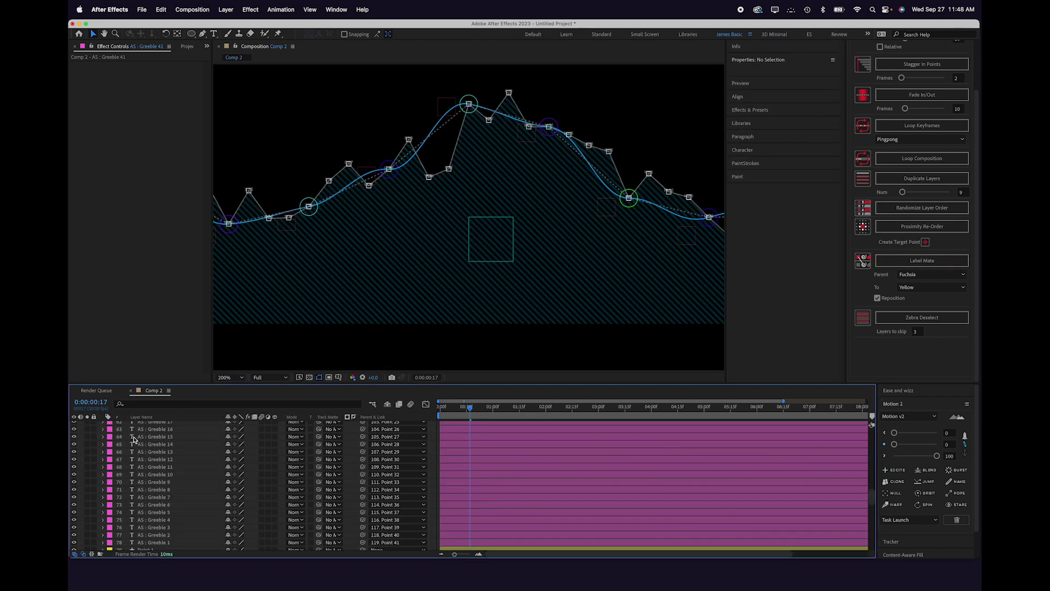
{"action": "left_click", "coordinate": [109, 439]}
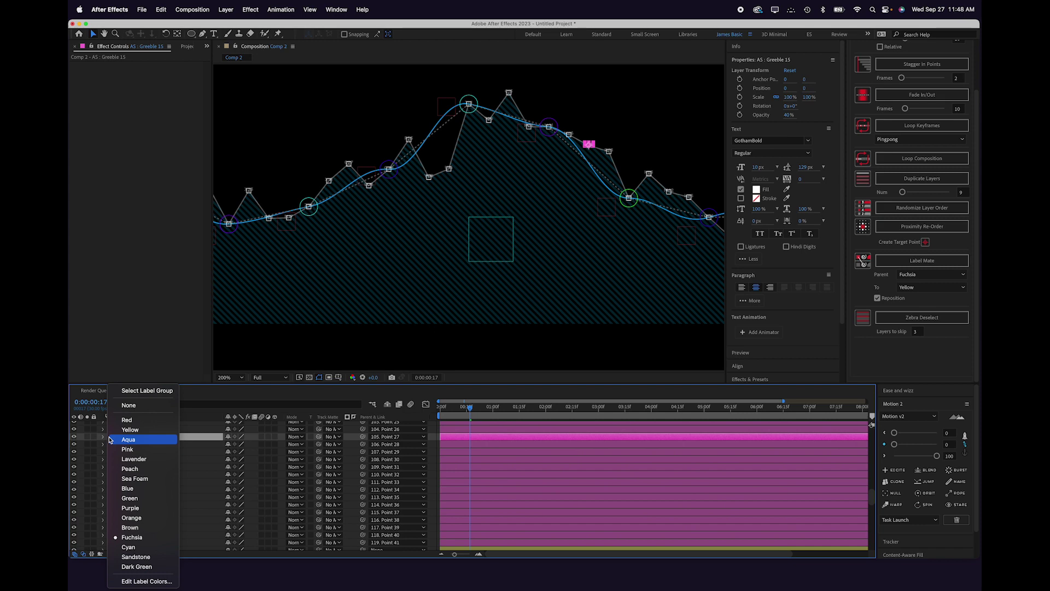
{"action": "left_click", "coordinate": [142, 393]}
{"action": "key", "text": "super+a"}
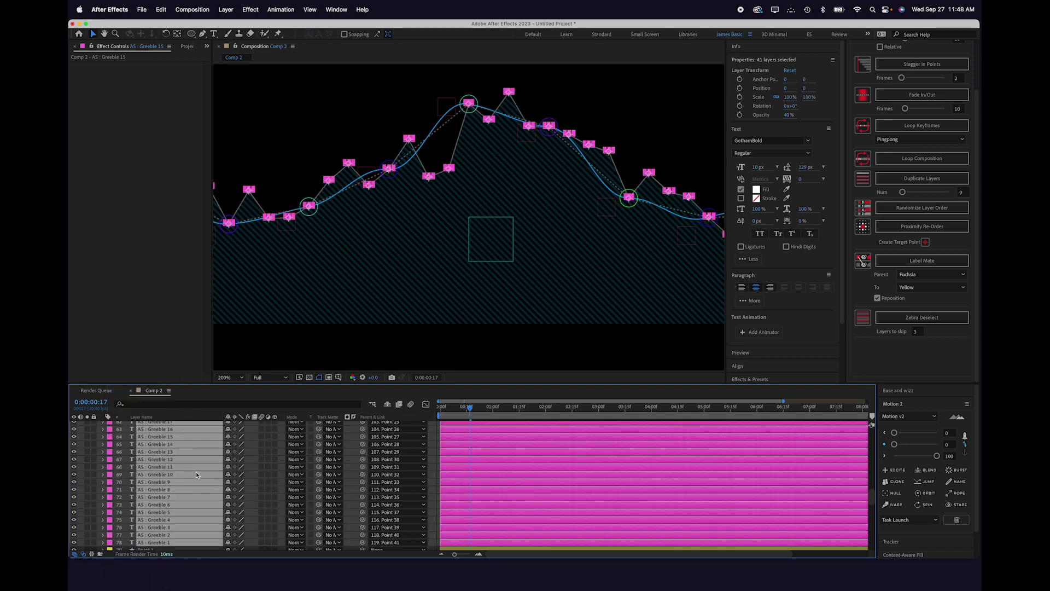
{"action": "key", "text": "shift+Up"}
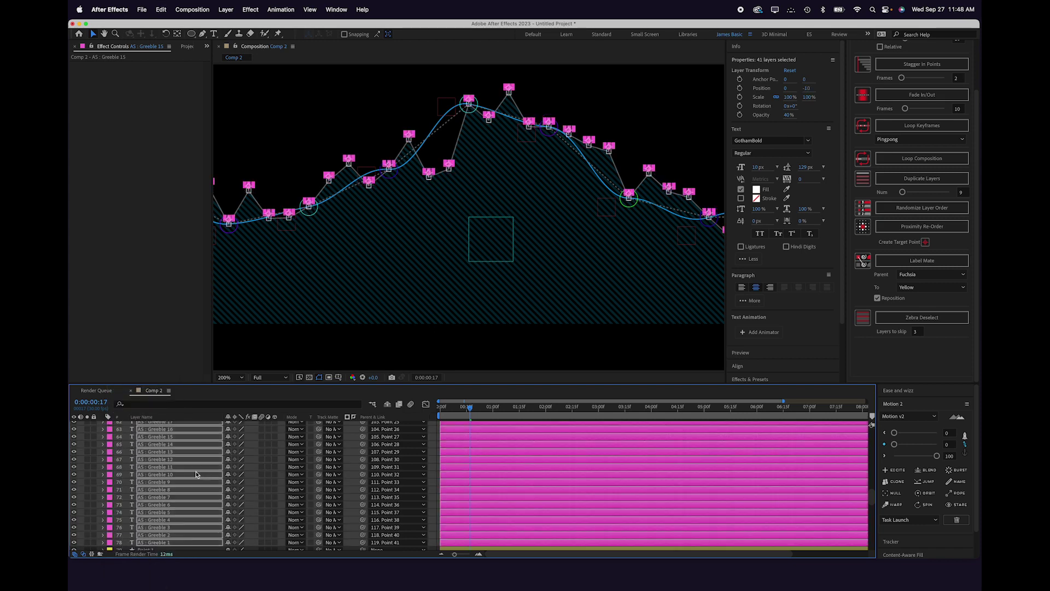
{"action": "key", "text": "shift+Up"}
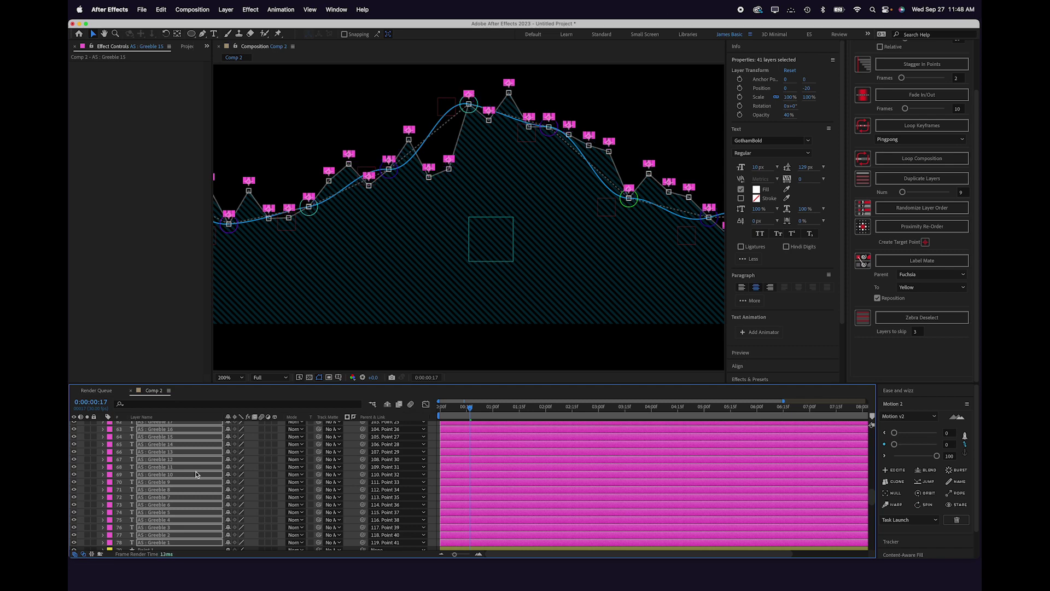
{"action": "left_click", "coordinate": [434, 459]}
{"action": "key", "text": "comma"}
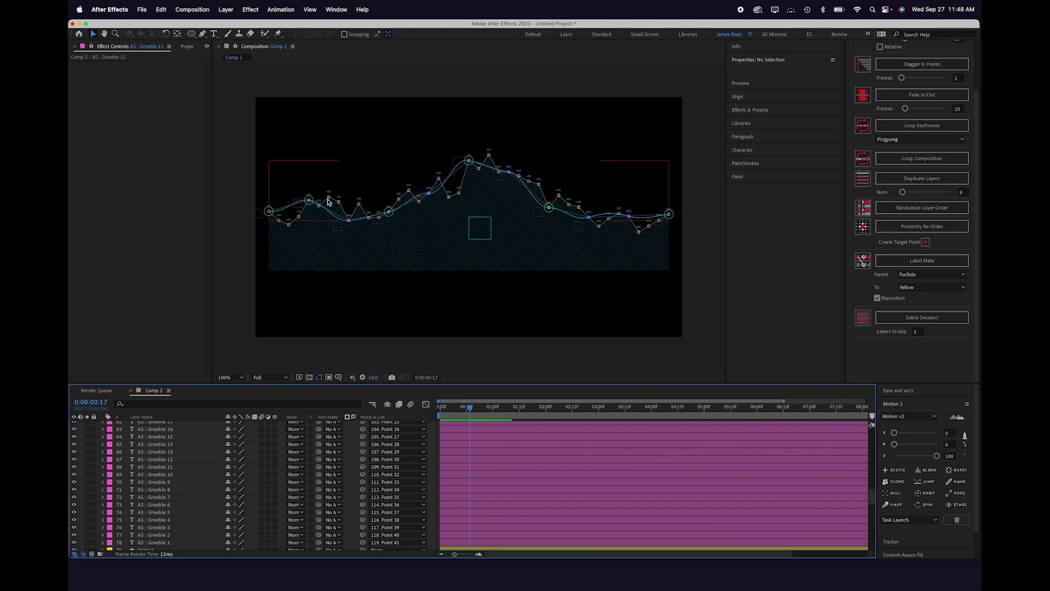
- Select every fourth Greeble layer using Zebra Deselect with 3 layers to skip, and set their opacity to 100%
{"action": "scroll", "coordinate": [174, 461], "scroll_direction": "up", "scroll_amount": 8}
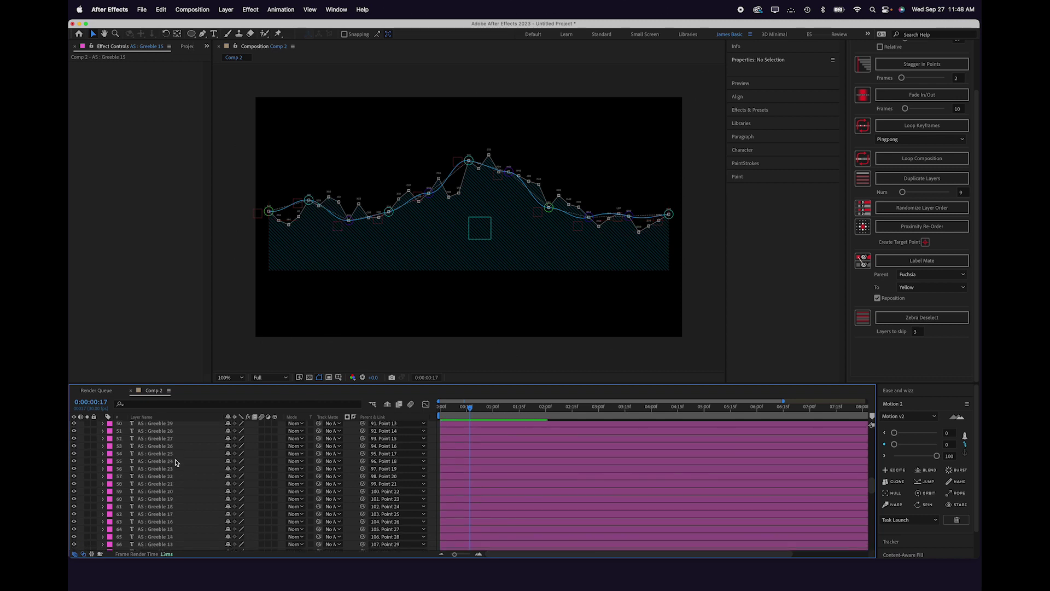
{"action": "scroll", "coordinate": [174, 462], "scroll_direction": "up", "scroll_amount": 3}
{"action": "left_click", "coordinate": [109, 488]}
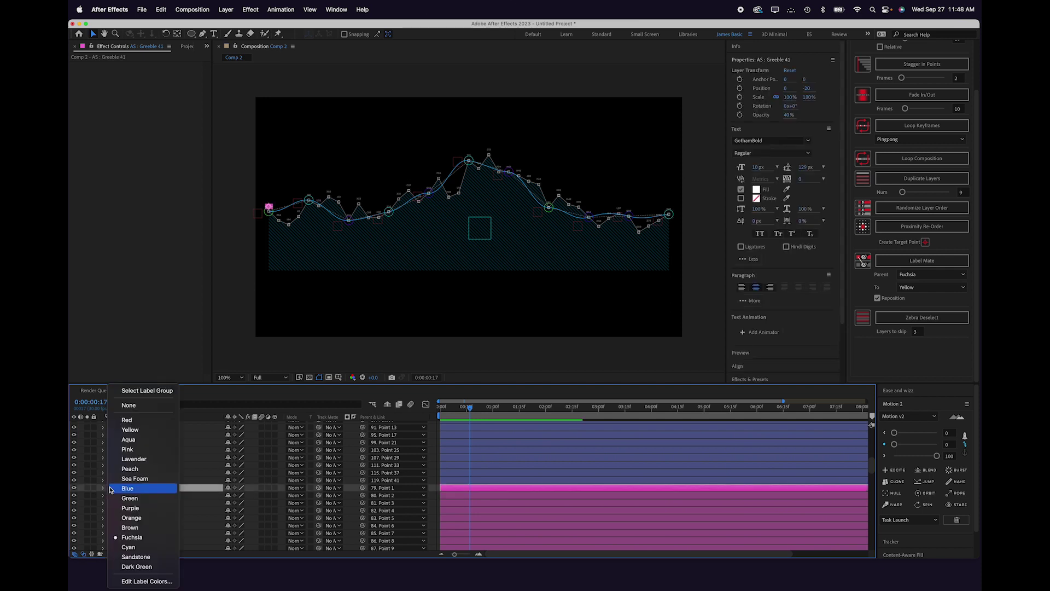
{"action": "left_click", "coordinate": [157, 392]}
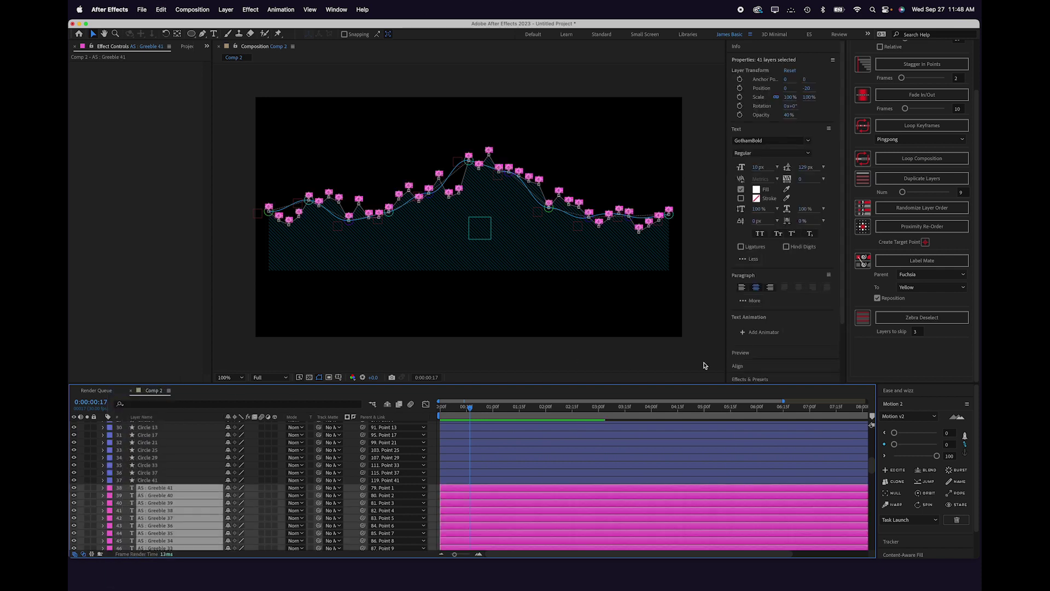
{"action": "left_click", "coordinate": [920, 320]}
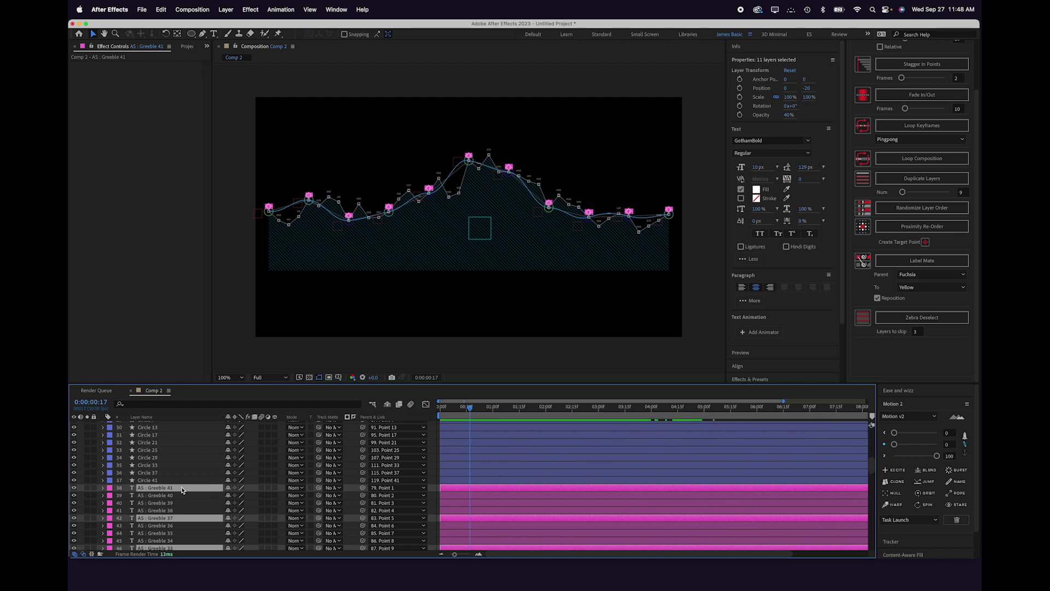
{"action": "key", "text": "t"}
{"action": "left_click_drag", "start_coordinate": [229, 495], "coordinate": [276, 501]}
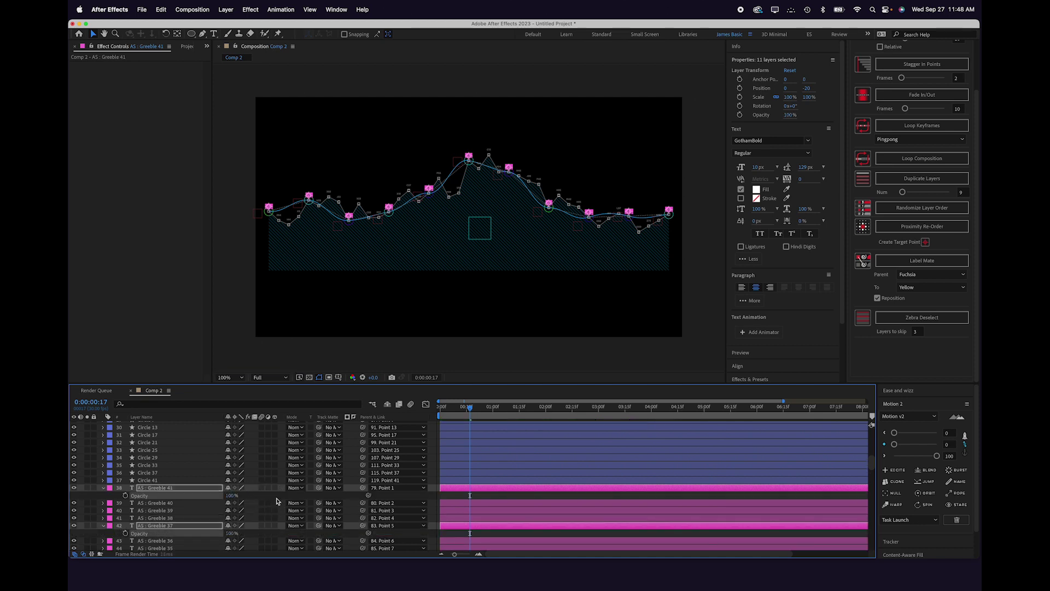
- Set the font size of the selected Greeble layers to 13 px and scrub the timeline to check the labels
{"action": "left_click", "coordinate": [758, 167]}
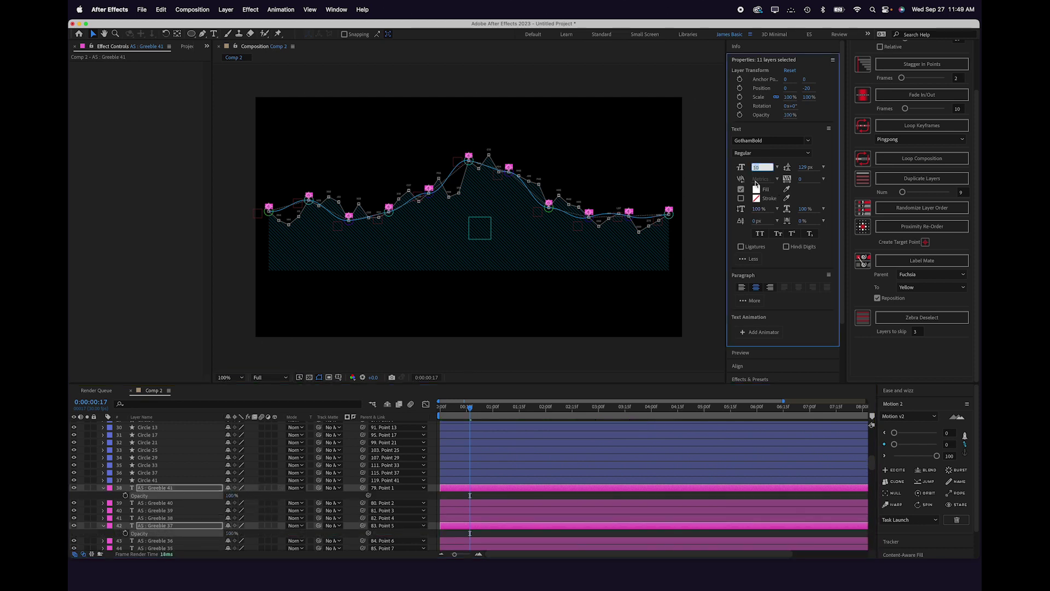
{"action": "key", "text": "Up"}
{"action": "key", "text": "Up"}
{"action": "key", "text": "Up"}
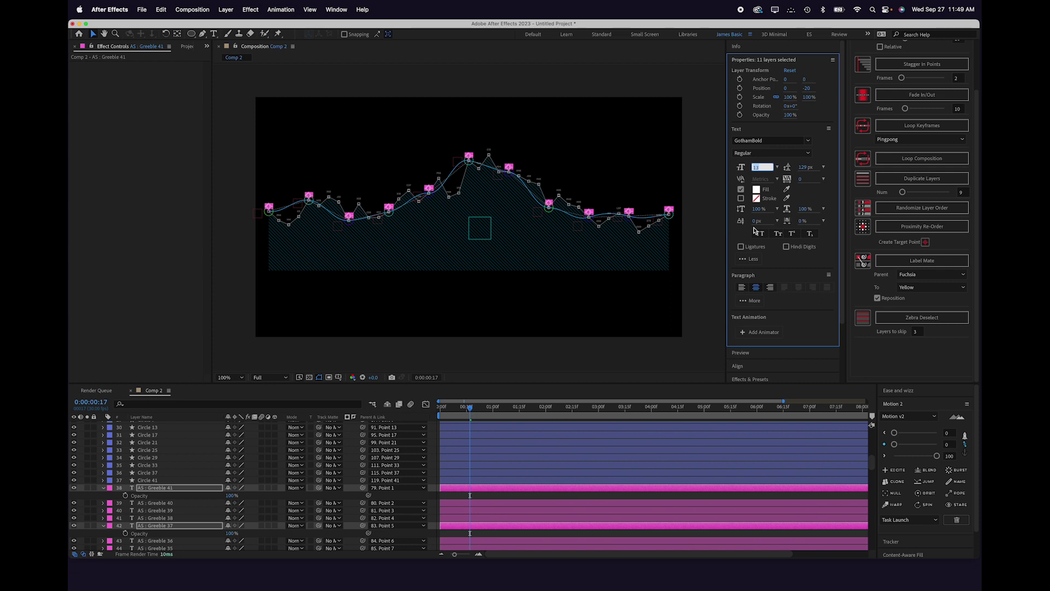
{"action": "left_click_drag", "start_coordinate": [499, 407], "coordinate": [467, 411]}
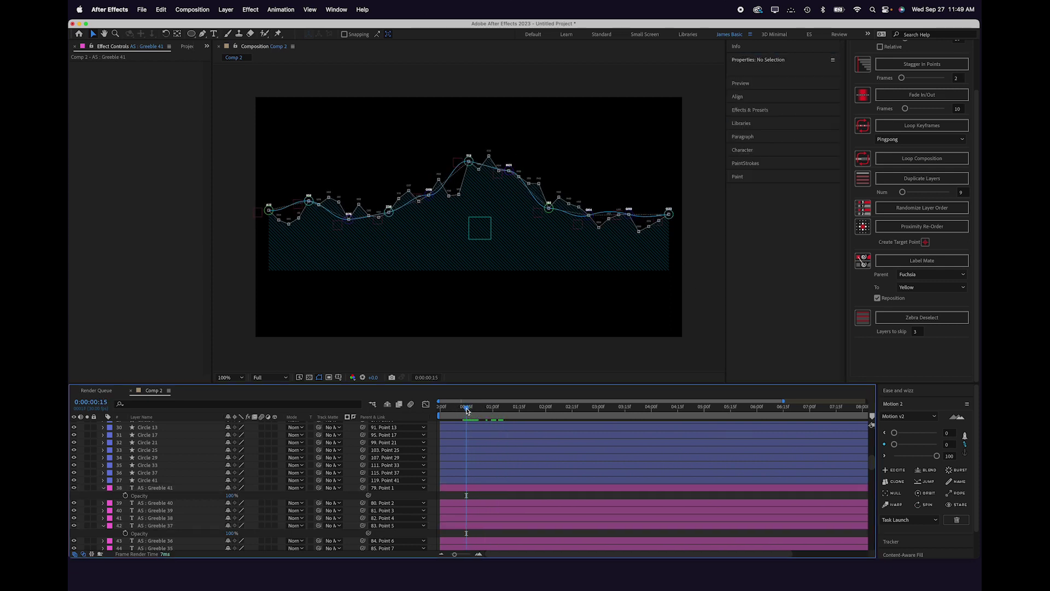
- Create a new ellipse shape layer and set its size to 10 by 10 px
{"action": "double_click", "coordinate": [191, 35]}
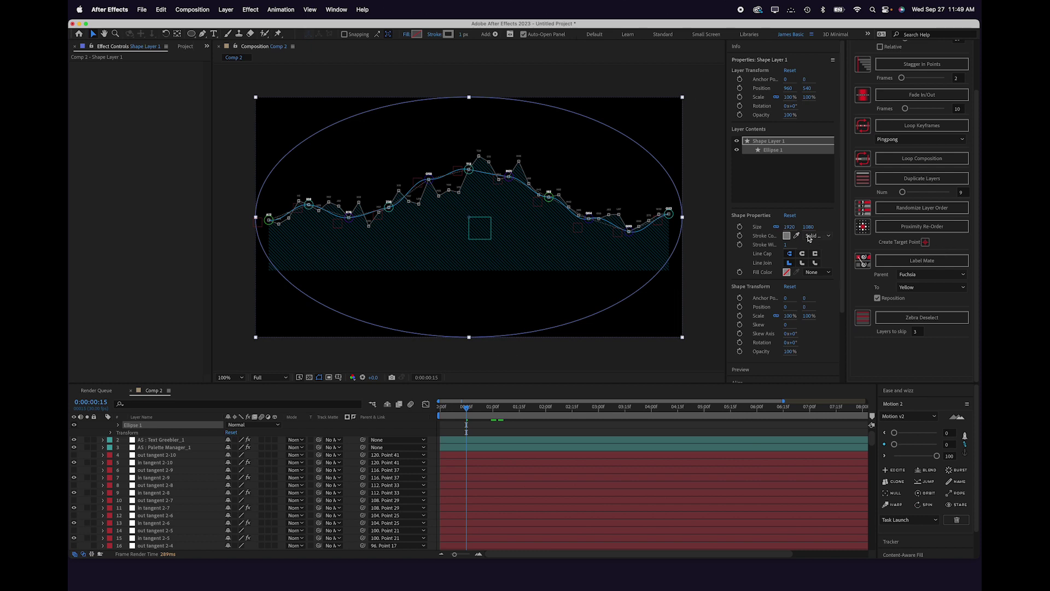
{"action": "left_click", "coordinate": [787, 226]}
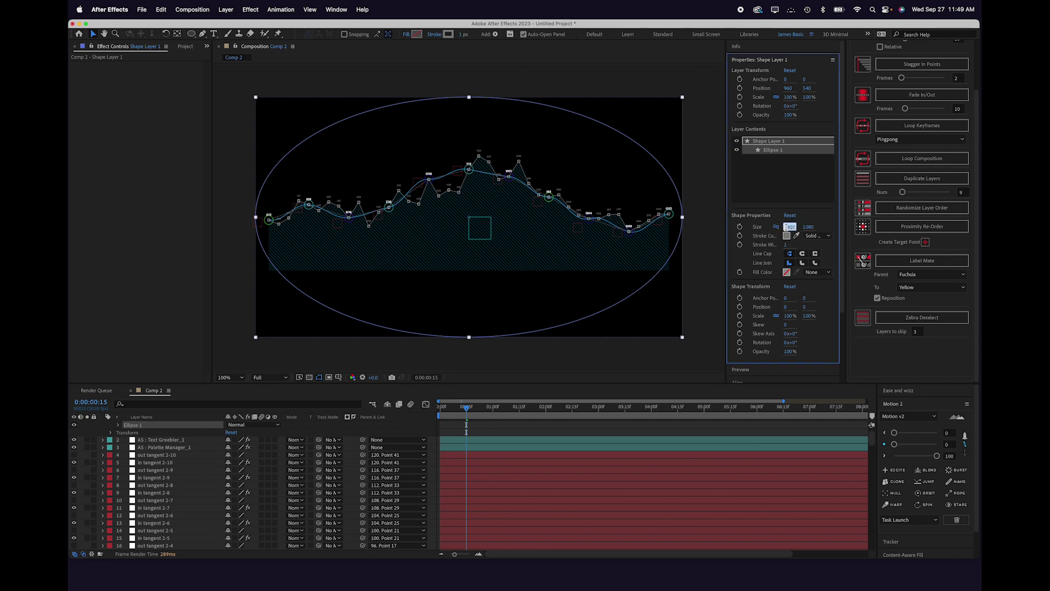
{"action": "type", "text": "10"}
{"action": "key", "text": "Return"}
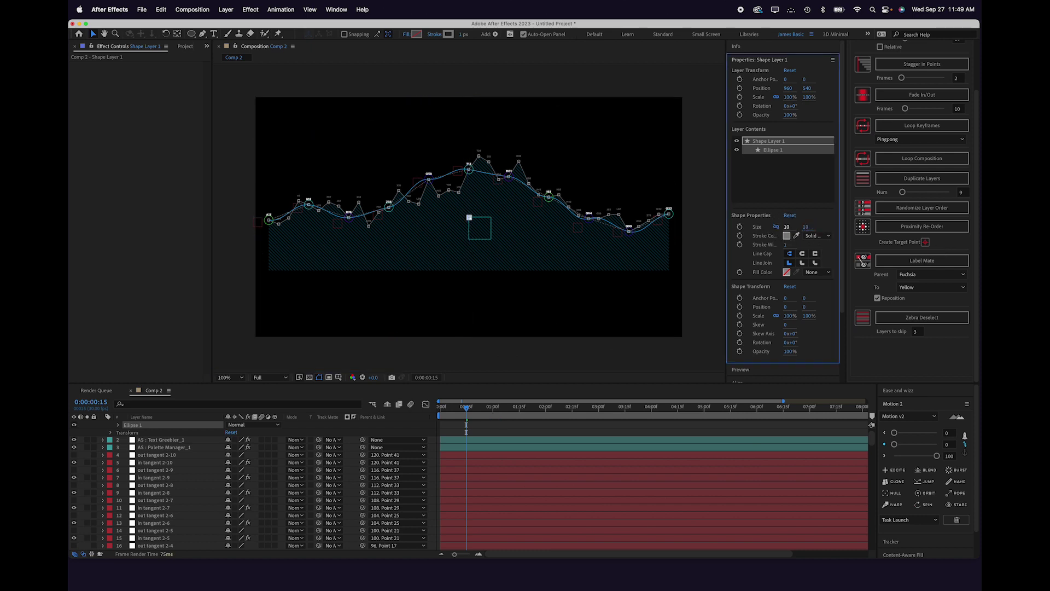
- Rename the new ellipse shape layer to Point B 1
{"action": "scroll", "coordinate": [294, 472], "scroll_direction": "up", "scroll_amount": 1}
{"action": "left_click", "coordinate": [173, 425]}
{"action": "key", "text": "Return"}
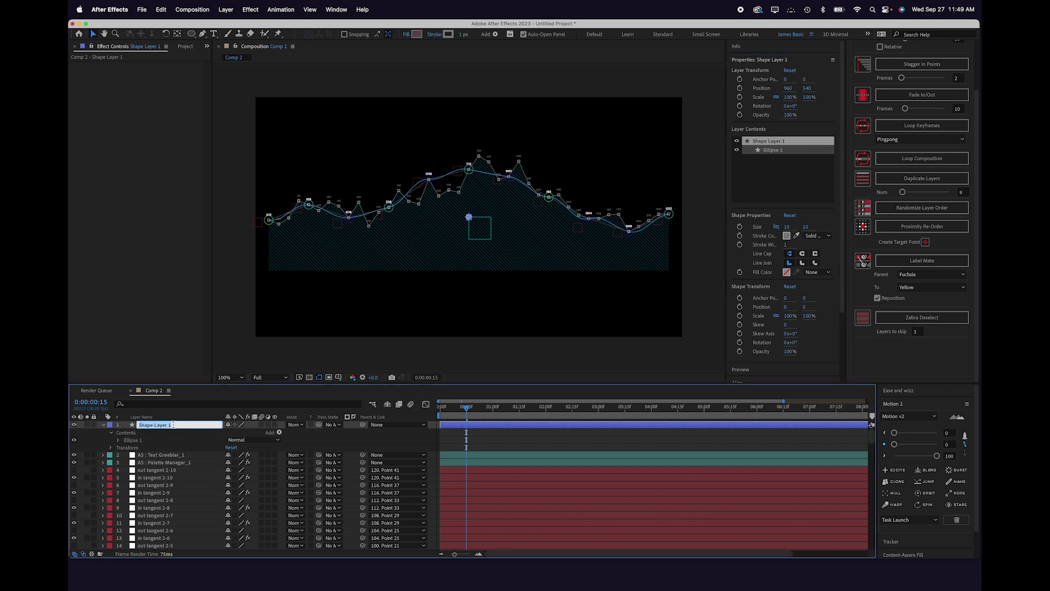
{"action": "type", "text": "Point B"}
{"action": "key", "text": "Return"}
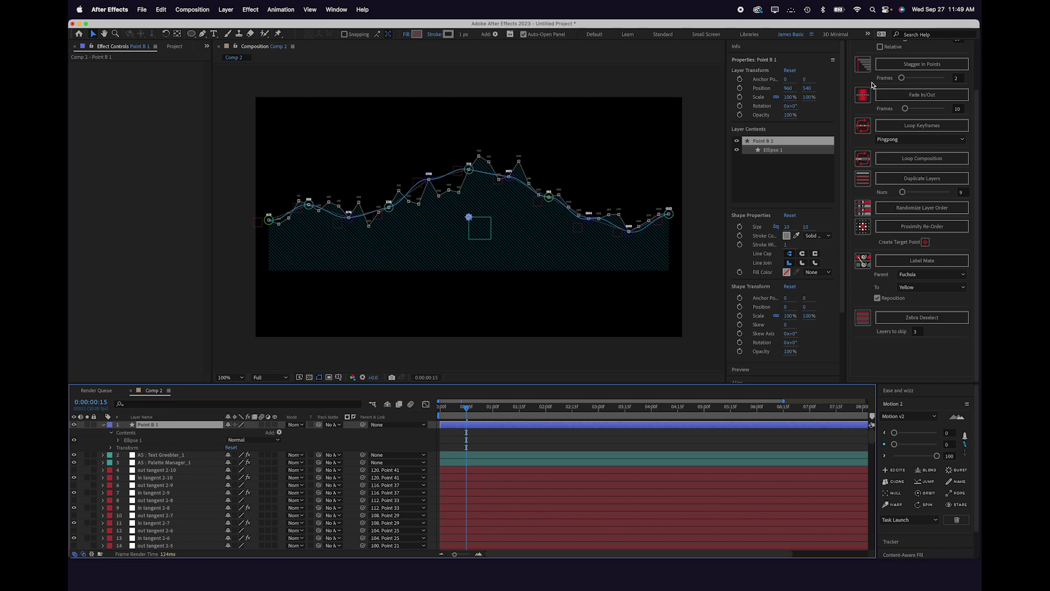
- Try to duplicate the Point B 1 layer into a single row of 41 columns with Grid Positions
{"action": "scroll", "coordinate": [870, 87], "scroll_direction": "up", "scroll_amount": 3}
{"action": "left_click", "coordinate": [895, 62]}
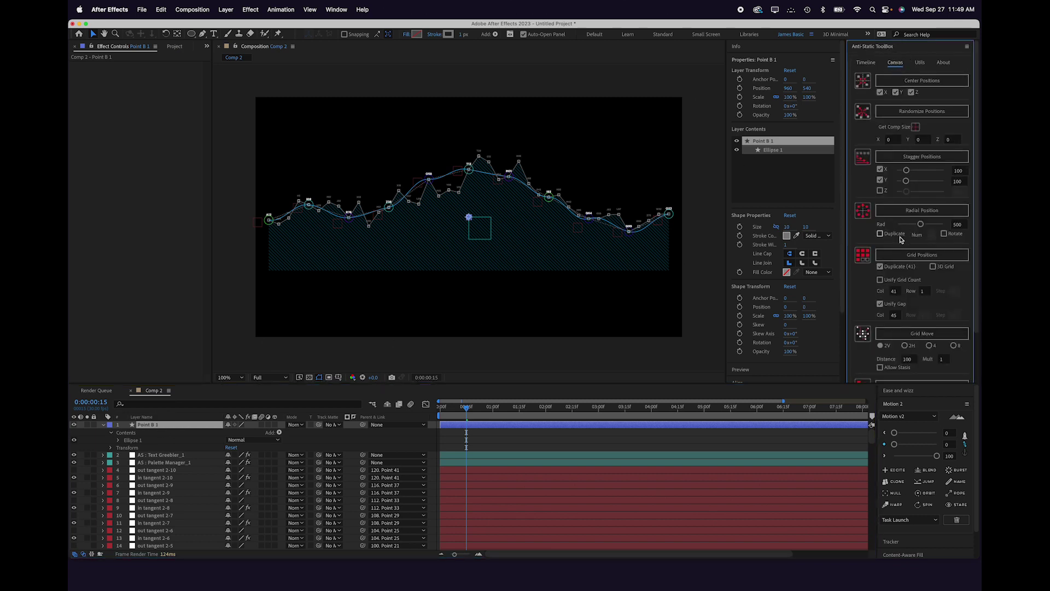
{"action": "left_click", "coordinate": [898, 257]}
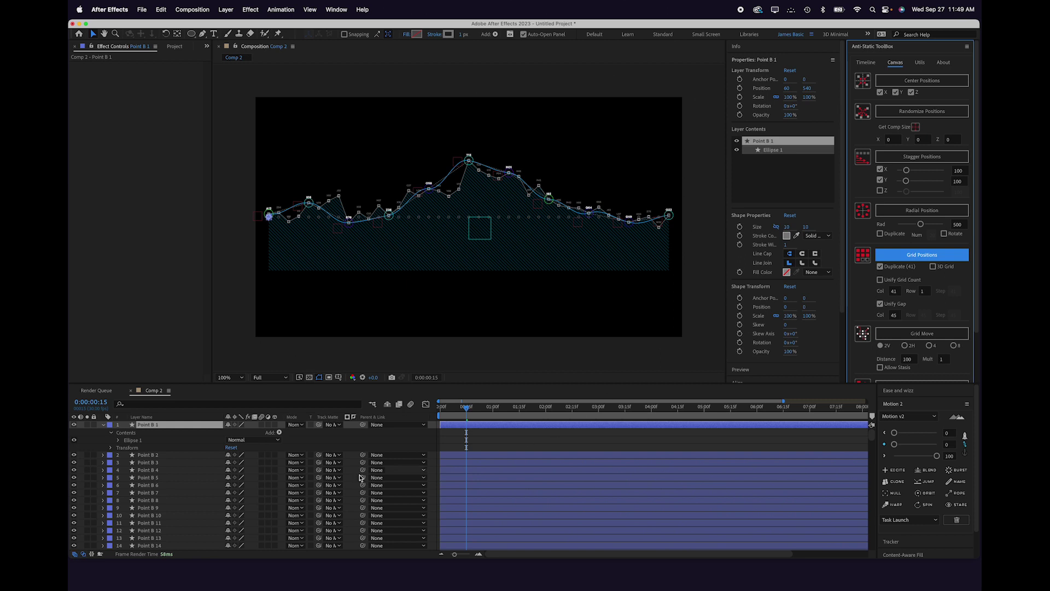
{"action": "left_click", "coordinate": [169, 435]}
{"action": "key", "text": "super+z"}
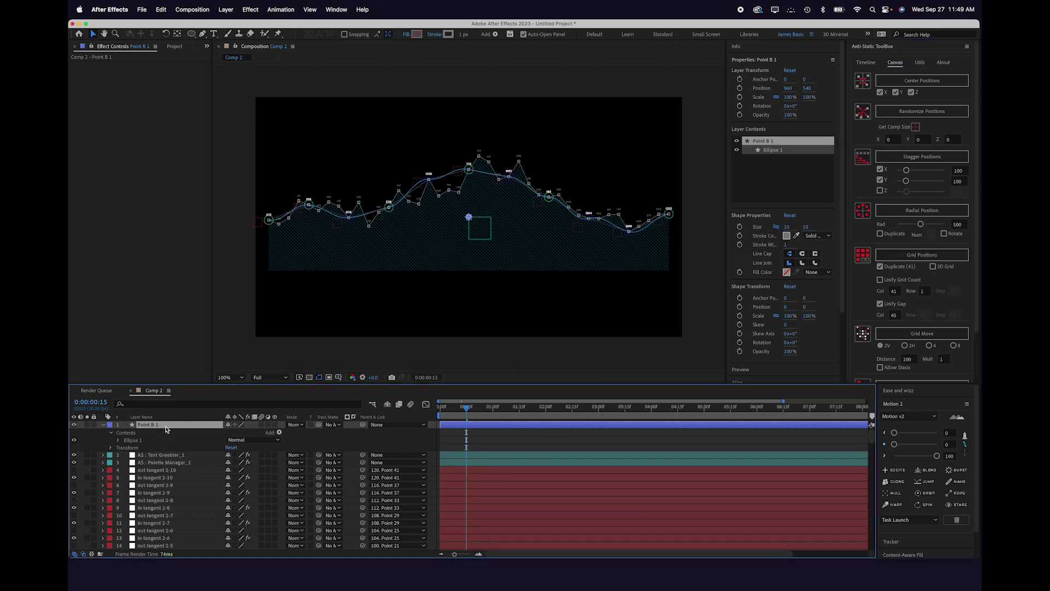
- Separate the position dimensions of Point B 1 and duplicate it into one row of 41 columns with Grid Positions
{"action": "key", "text": "p"}
{"action": "right_click", "coordinate": [148, 434]}
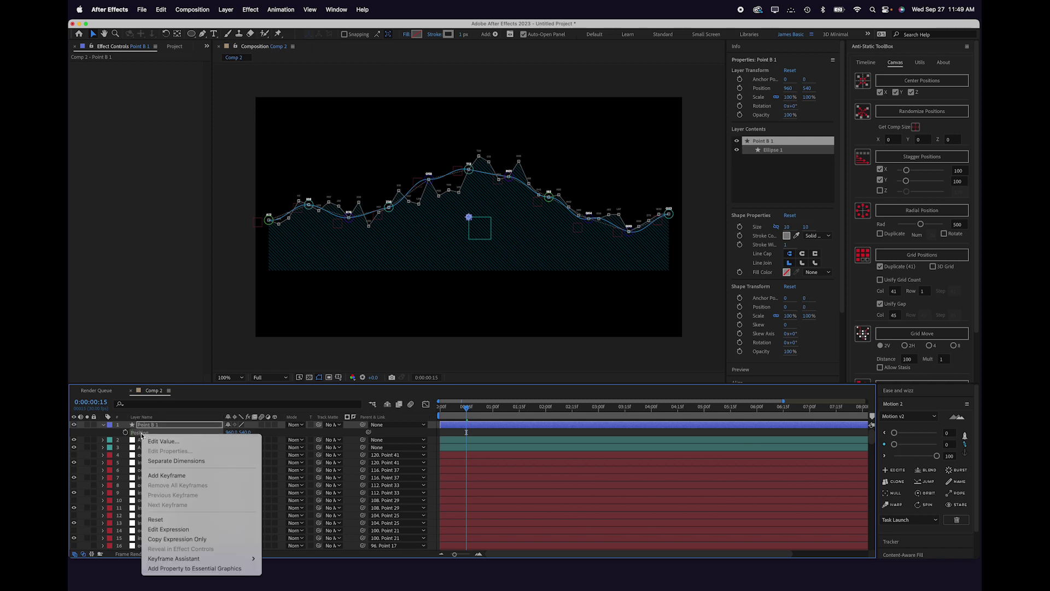
{"action": "left_click", "coordinate": [186, 462]}
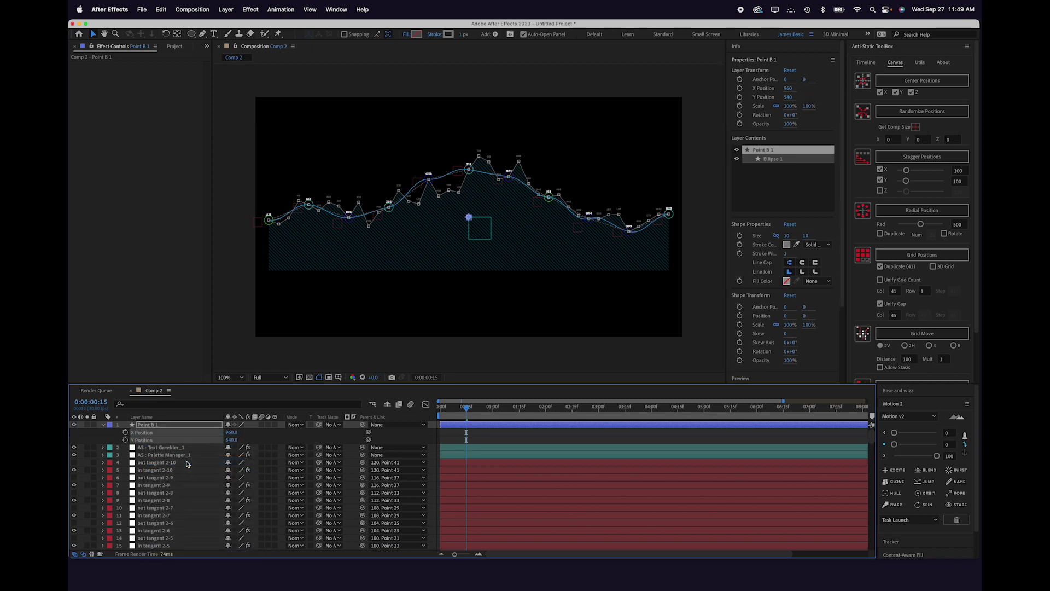
{"action": "left_click", "coordinate": [163, 426]}
{"action": "left_click", "coordinate": [908, 254]}
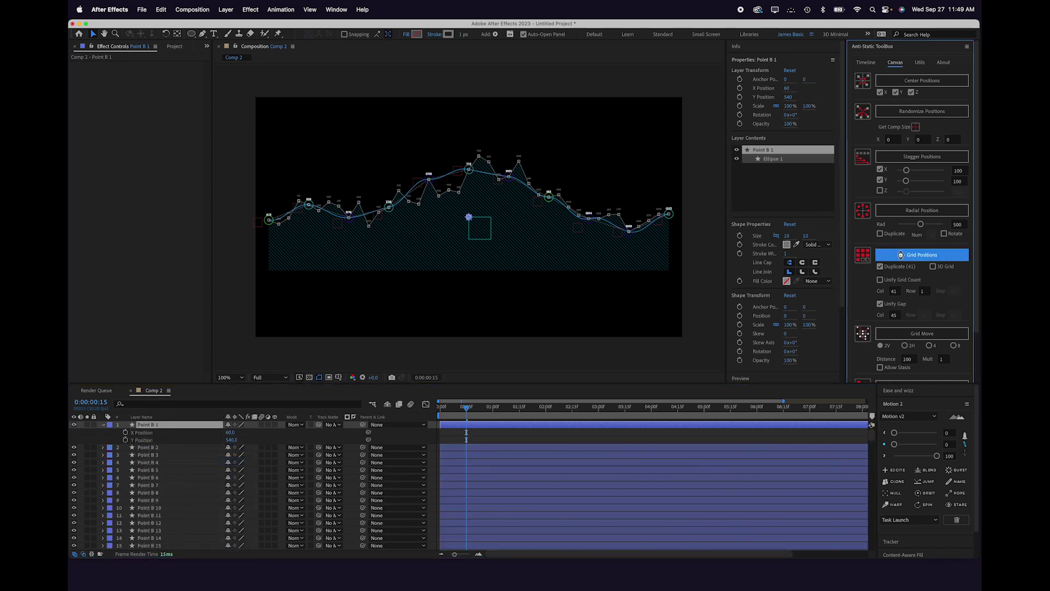
- Add a Wiggle Manager to the Y Position of all Point B layers and scrub the timeline to check the motion
{"action": "left_click", "coordinate": [110, 427]}
{"action": "left_click", "coordinate": [143, 389]}
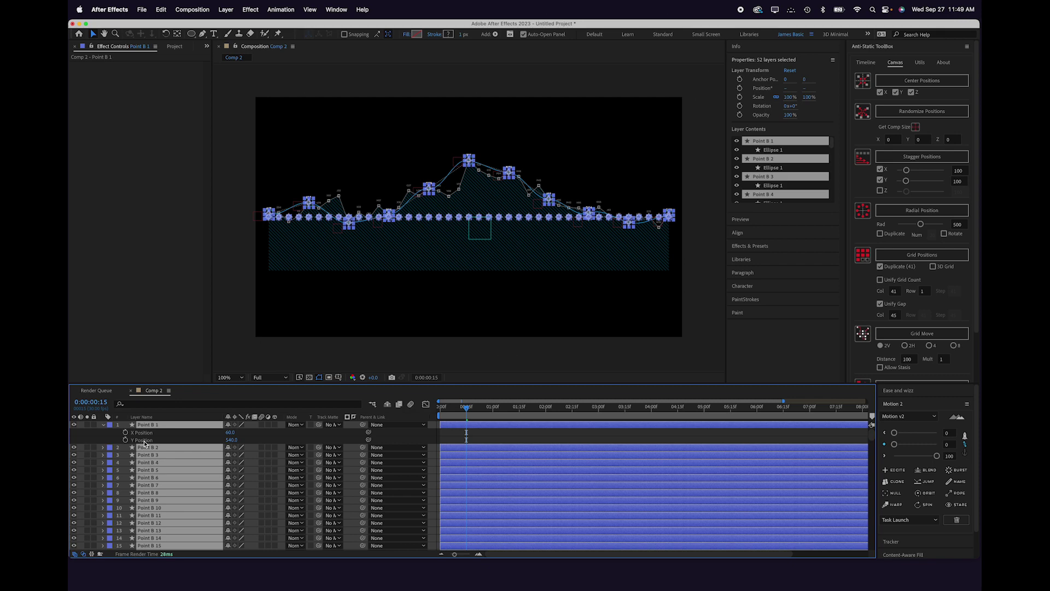
{"action": "left_click", "coordinate": [144, 440]}
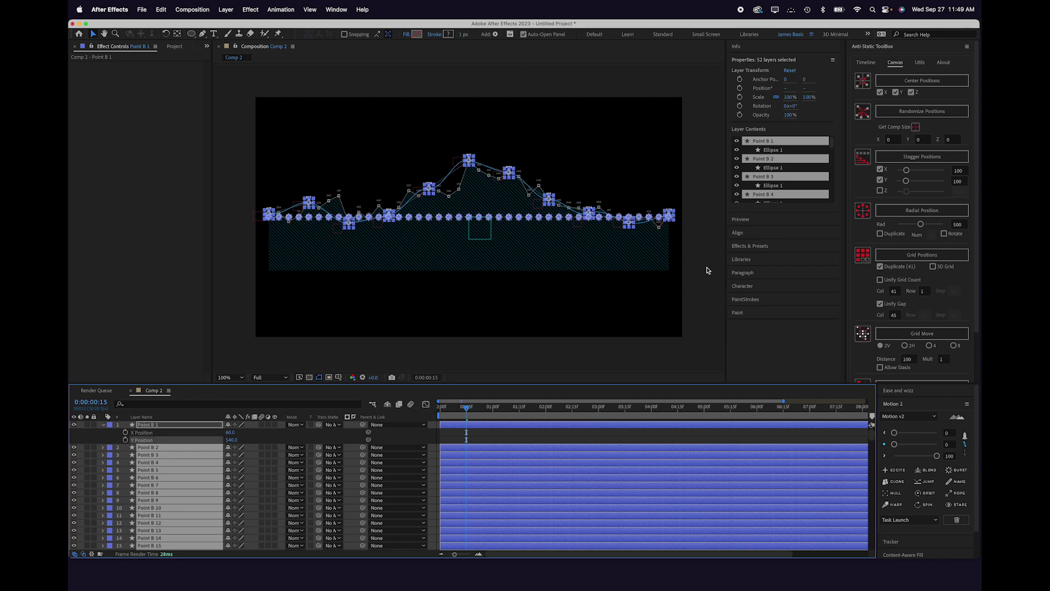
{"action": "left_click", "coordinate": [921, 64]}
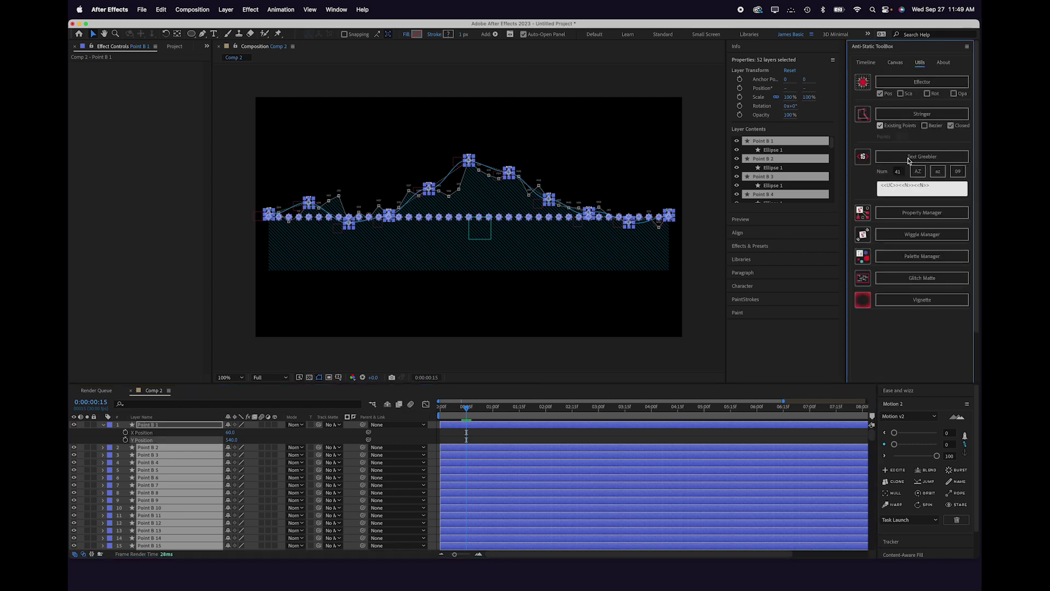
{"action": "left_click", "coordinate": [905, 235]}
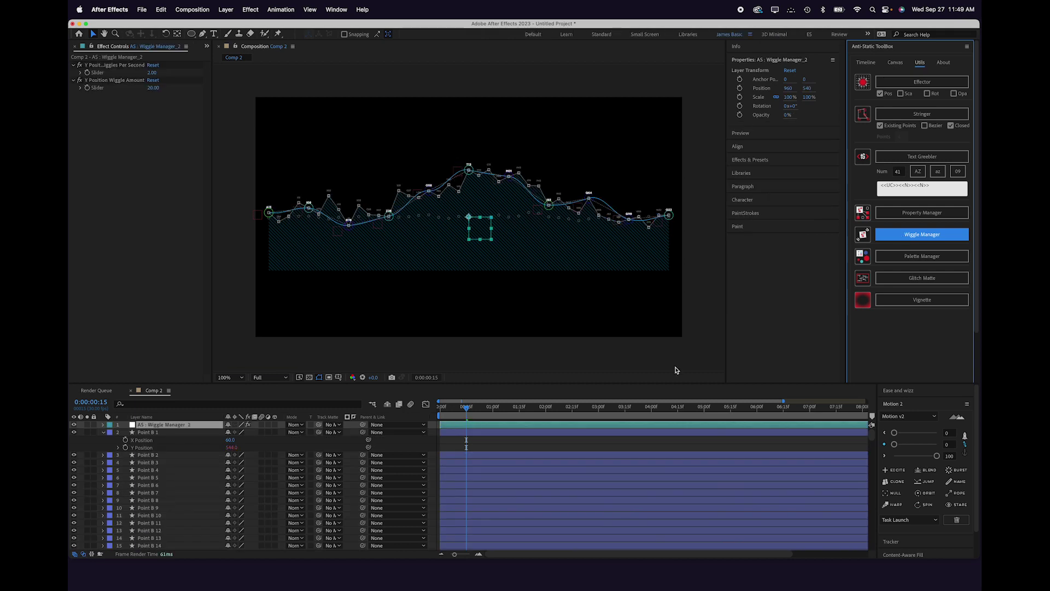
{"action": "left_click_drag", "start_coordinate": [468, 406], "coordinate": [490, 407]}
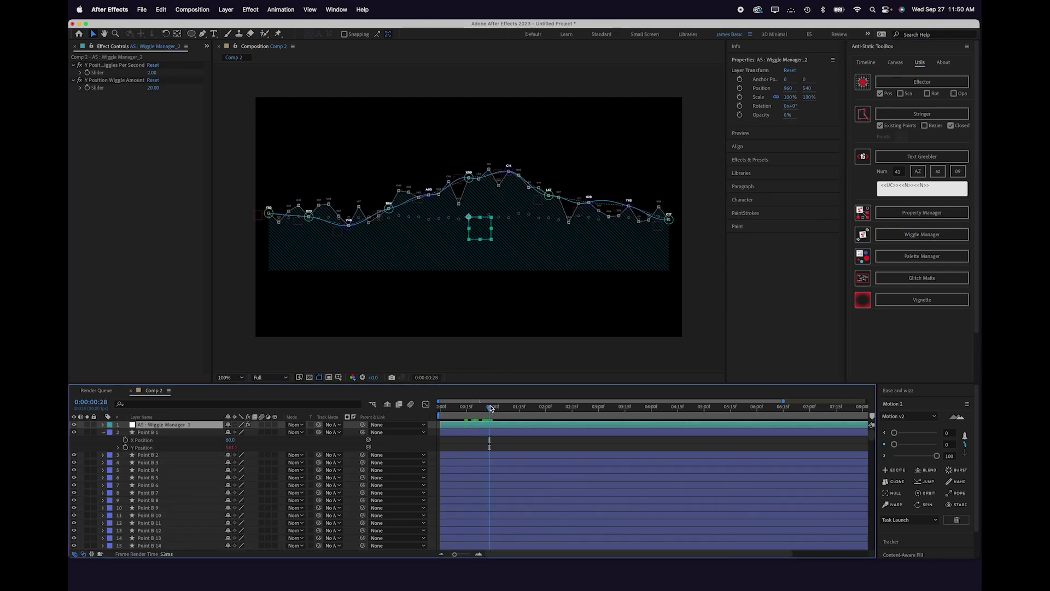
- Change the label colour of layers Point B 1 through Point B 41 to Orange
{"action": "left_click", "coordinate": [151, 433]}
{"action": "left_click", "coordinate": [155, 433]}
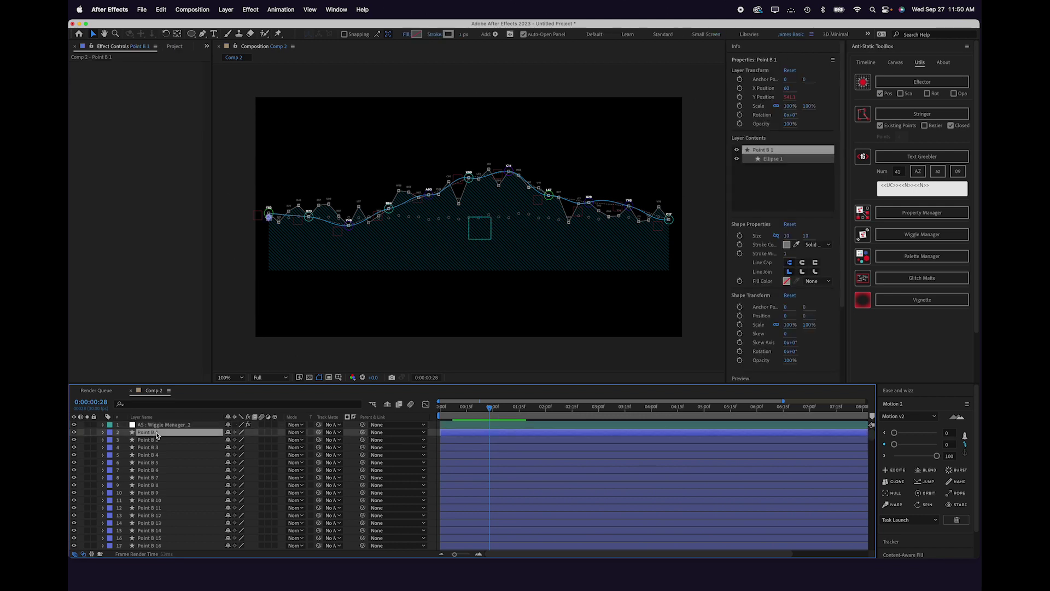
{"action": "scroll", "coordinate": [184, 462], "scroll_direction": "down", "scroll_amount": 10}
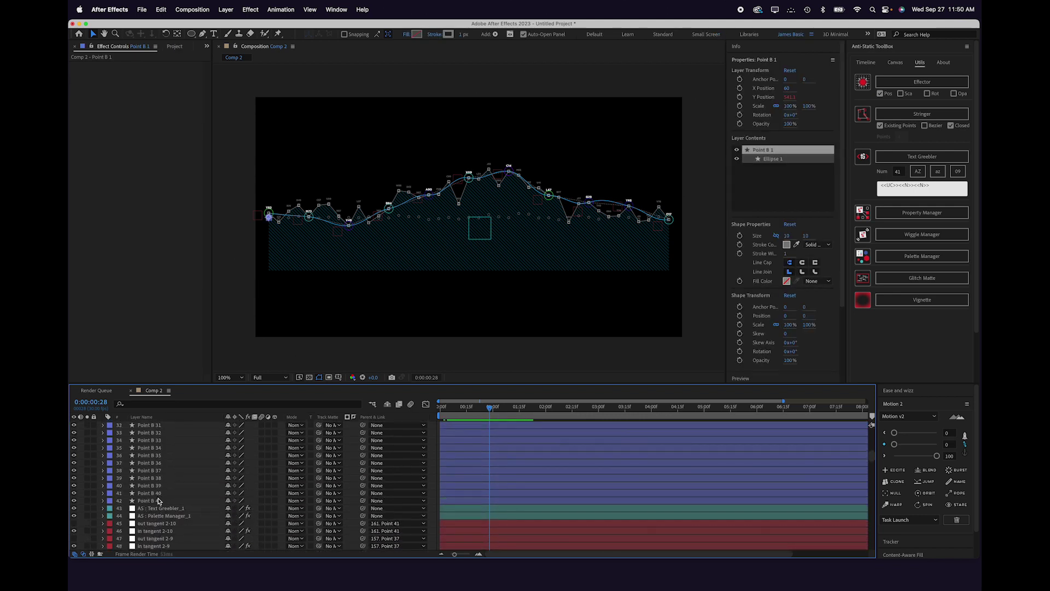
{"action": "left_click", "coordinate": [158, 501], "text": "shift"}
{"action": "left_click", "coordinate": [108, 502]}
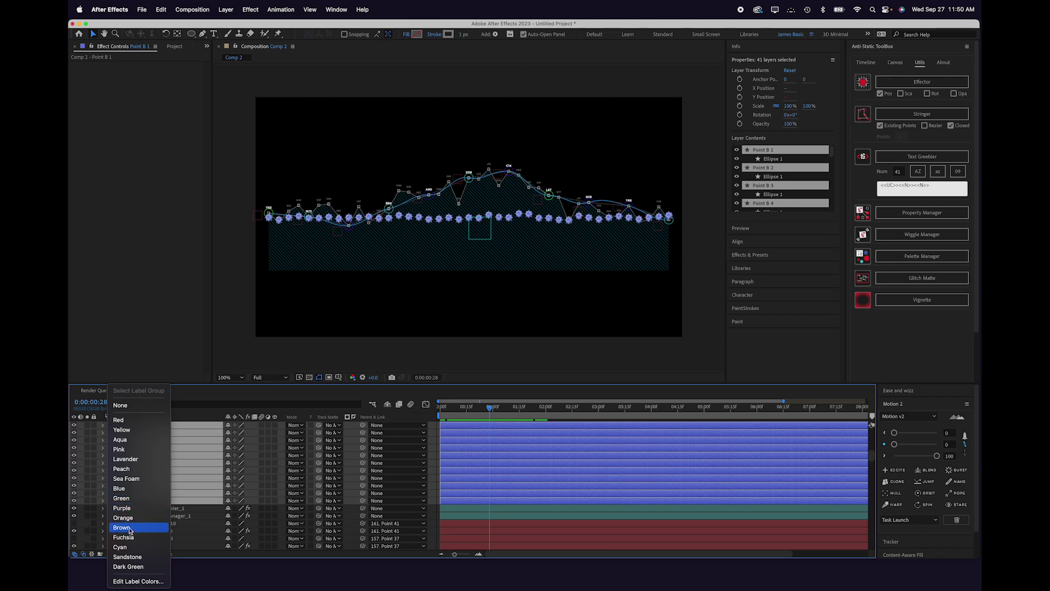
{"action": "left_click", "coordinate": [123, 518]}
{"action": "key", "text": "ctrl+shift+a"}
{"action": "scroll", "coordinate": [164, 481], "scroll_direction": "up", "scroll_amount": 10}
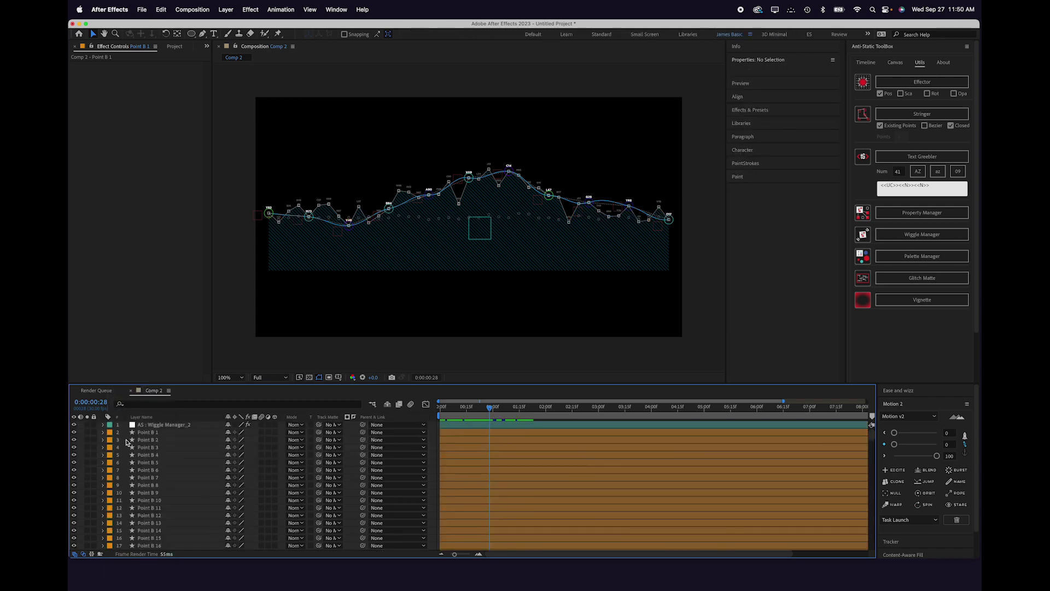
- Select the whole orange label group and move the Point B row down below the existing graph lines
{"action": "left_click", "coordinate": [110, 432]}
{"action": "left_click", "coordinate": [154, 397]}
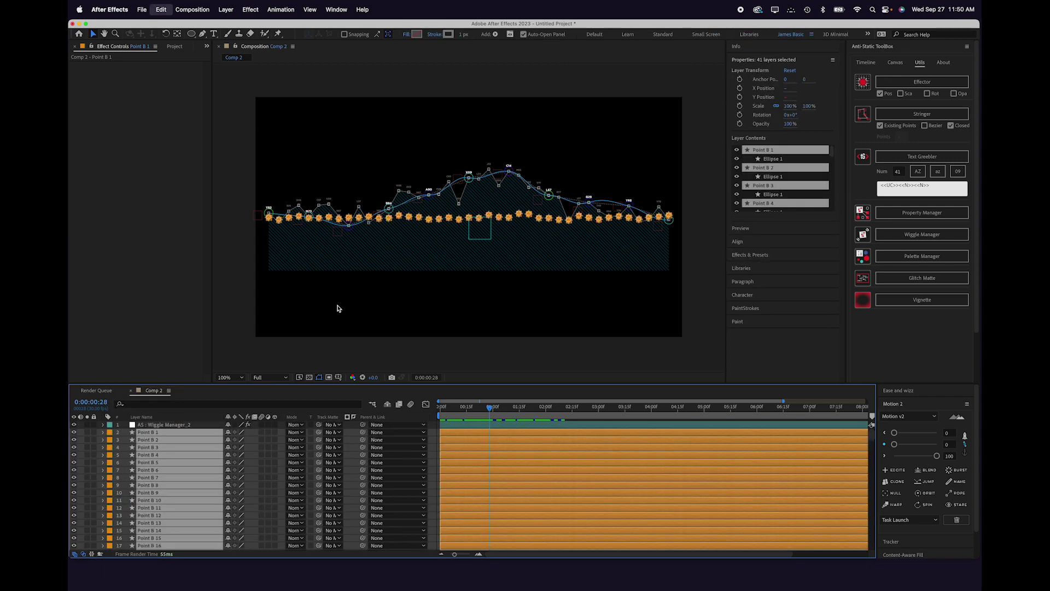
{"action": "left_click_drag", "start_coordinate": [461, 226], "coordinate": [459, 245]}
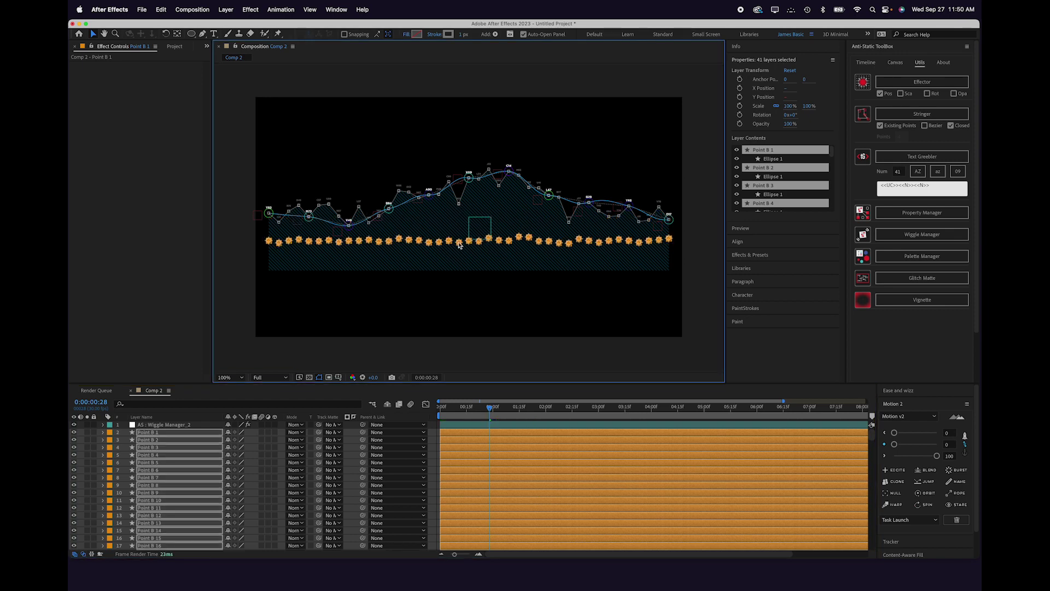
{"action": "left_click", "coordinate": [434, 446]}
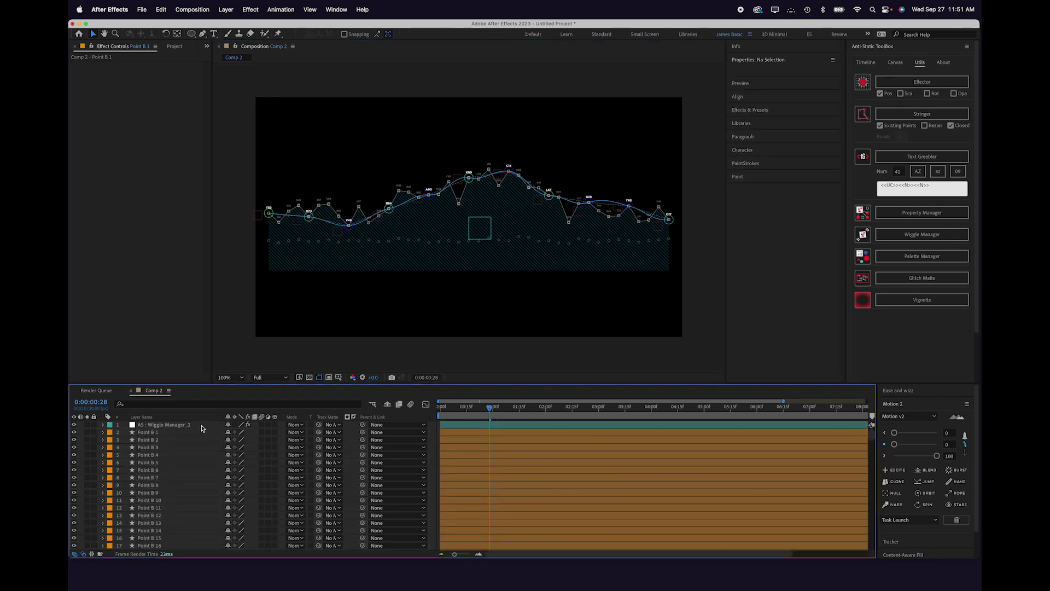
- Solo all orange-labelled Point B layers
{"action": "left_click", "coordinate": [112, 436]}
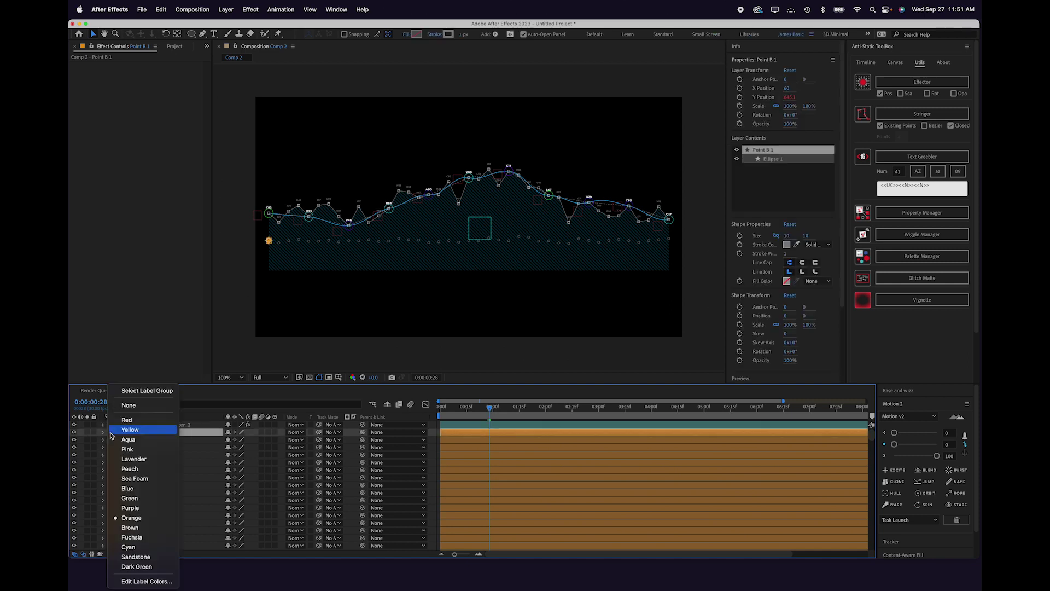
{"action": "left_click", "coordinate": [149, 392]}
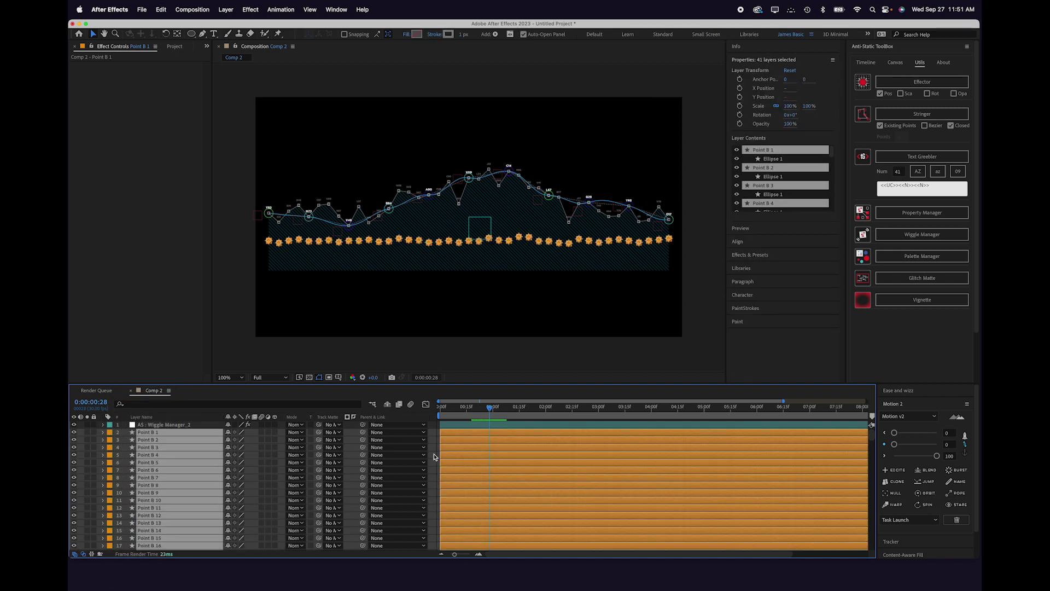
{"action": "left_click", "coordinate": [87, 432]}
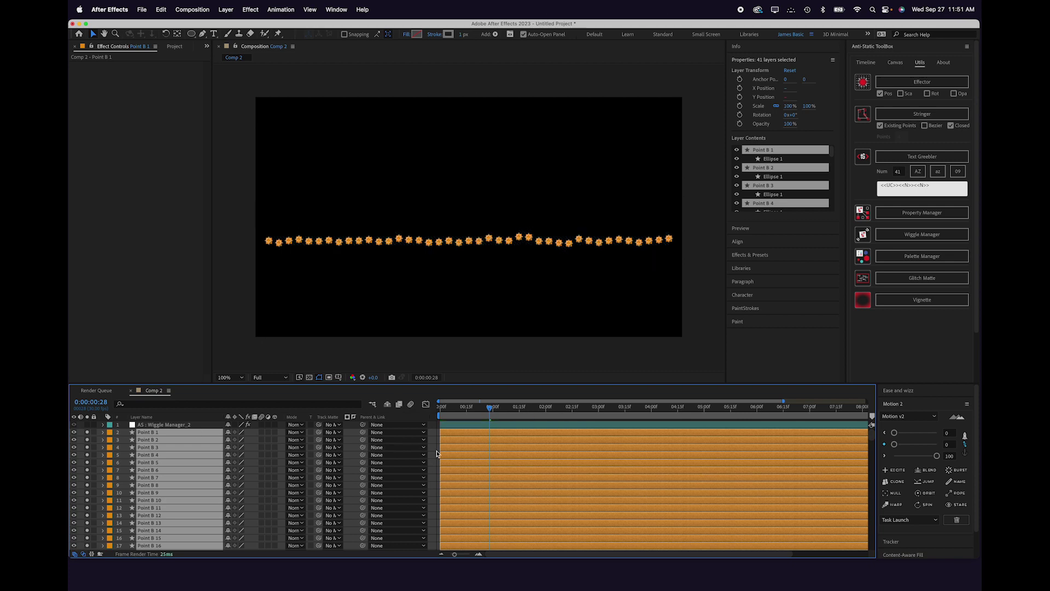
{"action": "left_click", "coordinate": [438, 454]}
- Raise the middle Point B layers in progressively narrower groups to build a central hump in the row
{"action": "left_click_drag", "start_coordinate": [396, 220], "coordinate": [582, 265]}
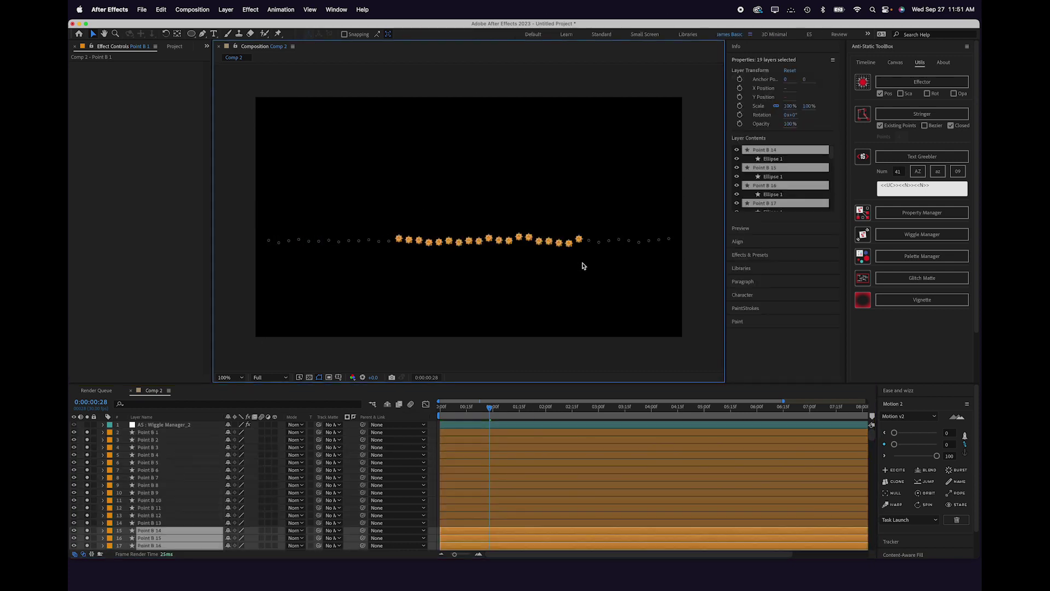
{"action": "left_click_drag", "start_coordinate": [566, 215], "coordinate": [436, 253]}
{"action": "key", "text": "shift+Up"}
{"action": "key", "text": "shift+Up"}
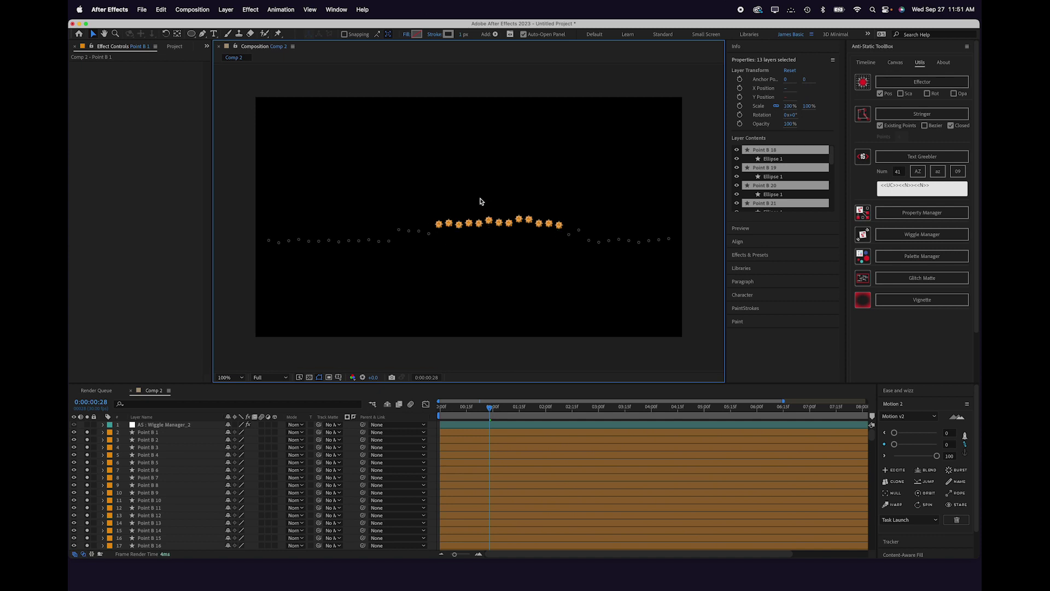
- Shift smaller groups of Point B layers vertically, including the peak, the left-hand points and both ends, to form an uneven graph profile
{"action": "left_click_drag", "start_coordinate": [469, 202], "coordinate": [524, 229]}
{"action": "left_click", "coordinate": [387, 239]}
{"action": "left_click_drag", "start_coordinate": [298, 230], "coordinate": [255, 251]}
{"action": "left_click_drag", "start_coordinate": [678, 241], "coordinate": [666, 257]}
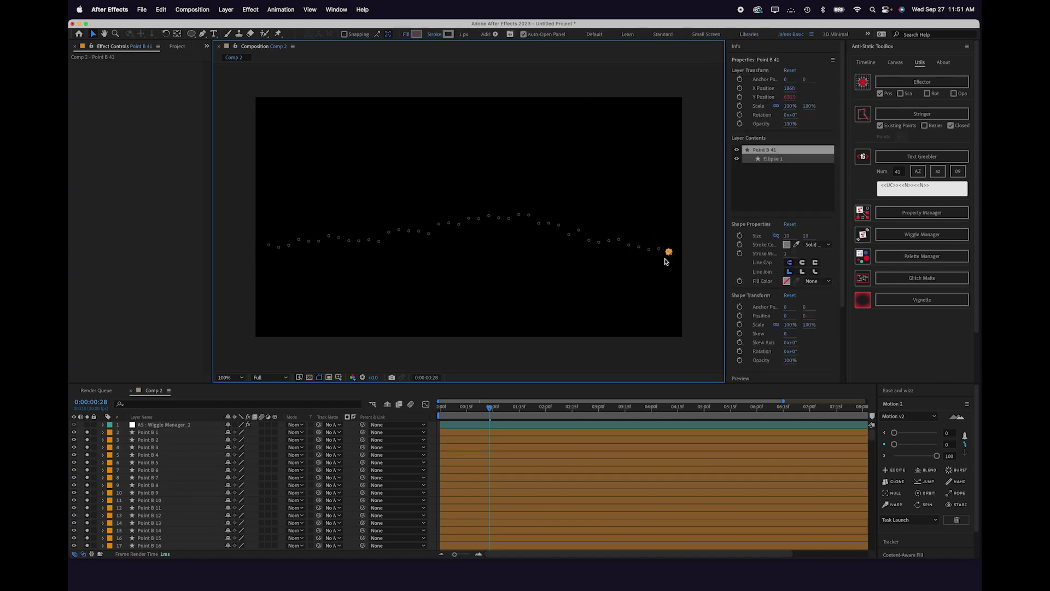
{"action": "left_click_drag", "start_coordinate": [375, 230], "coordinate": [375, 214]}
{"action": "key", "text": "ctrl+z"}
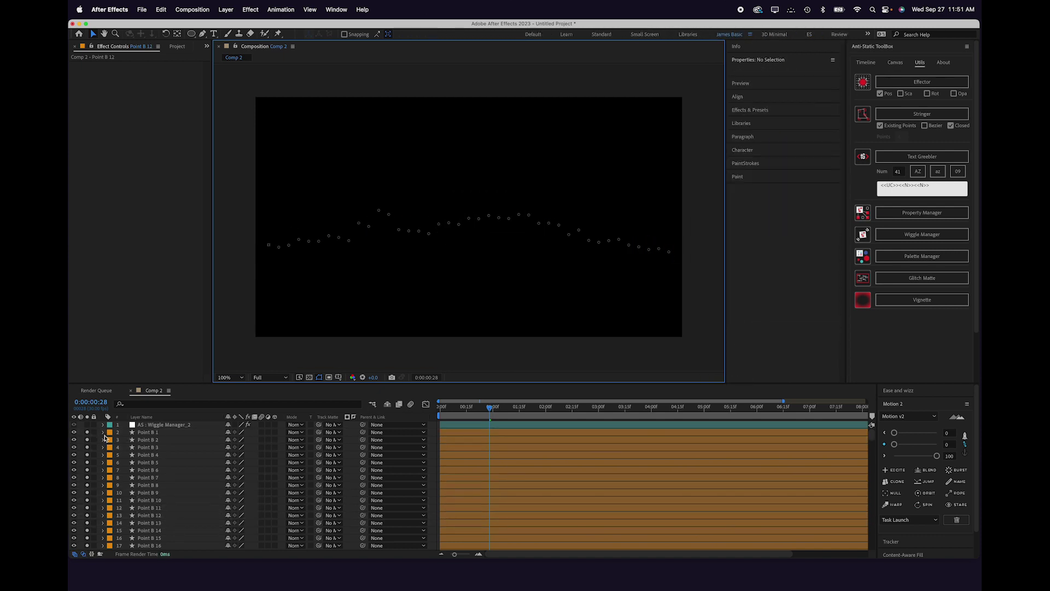
- Unsolo the orange label group and connect all Point B layers with an open, straight-segment Stringer line
{"action": "left_click", "coordinate": [109, 436]}
{"action": "left_click", "coordinate": [134, 391]}
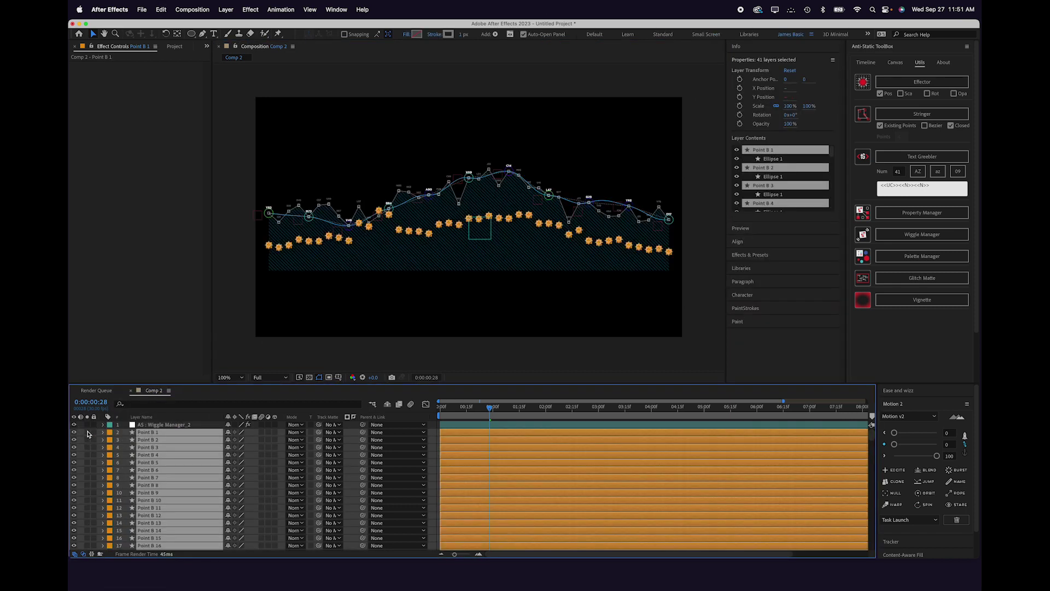
{"action": "left_click", "coordinate": [906, 114]}
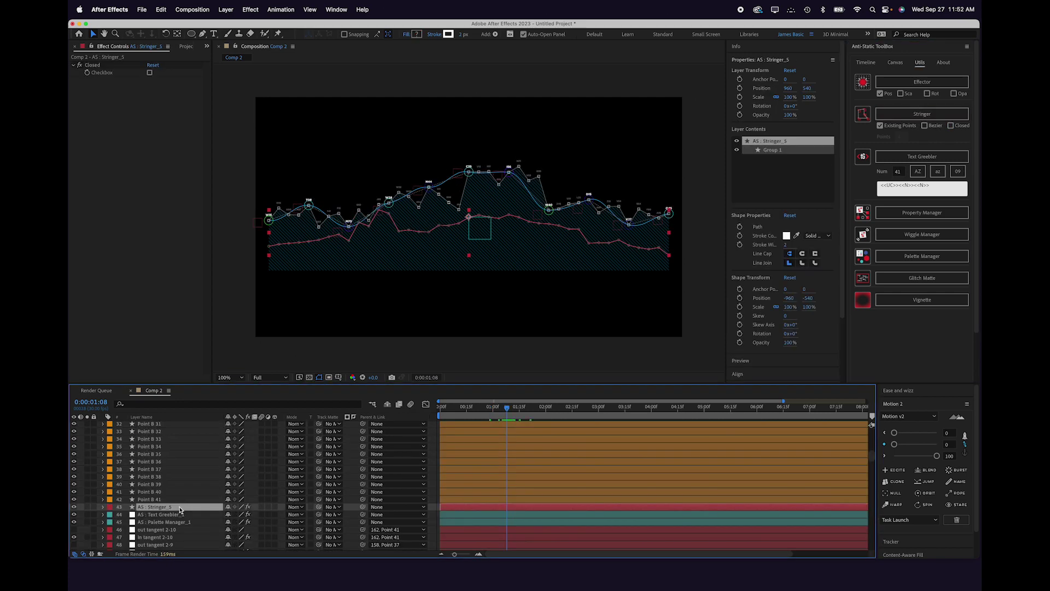
- Set the opacity of the new straight Stringer line to 50%
{"action": "key", "text": "t"}
{"action": "left_click", "coordinate": [230, 516]}
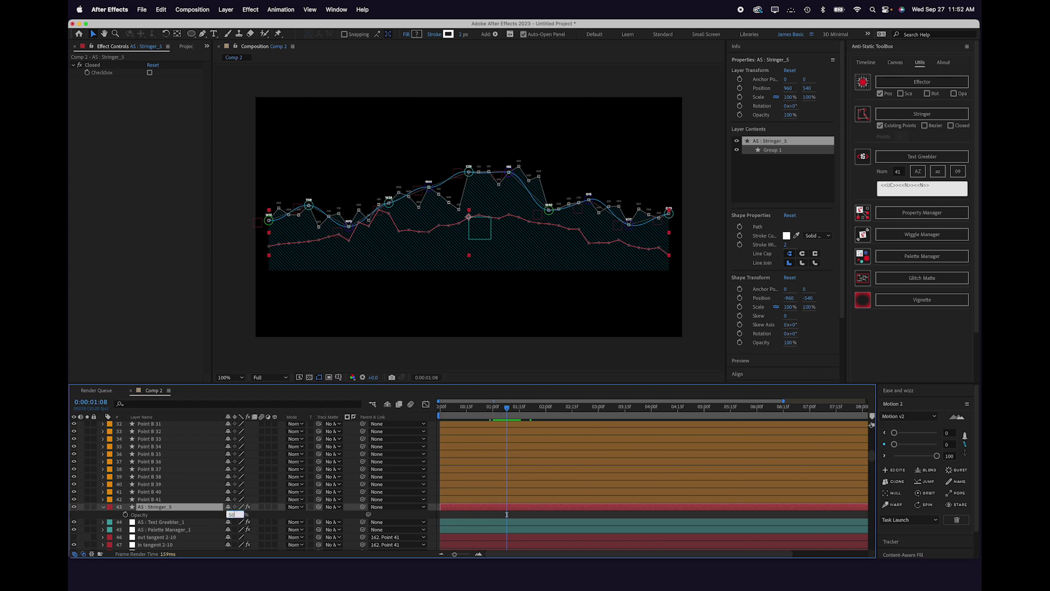
{"action": "type", "text": "50"}
{"action": "key", "text": "Return"}
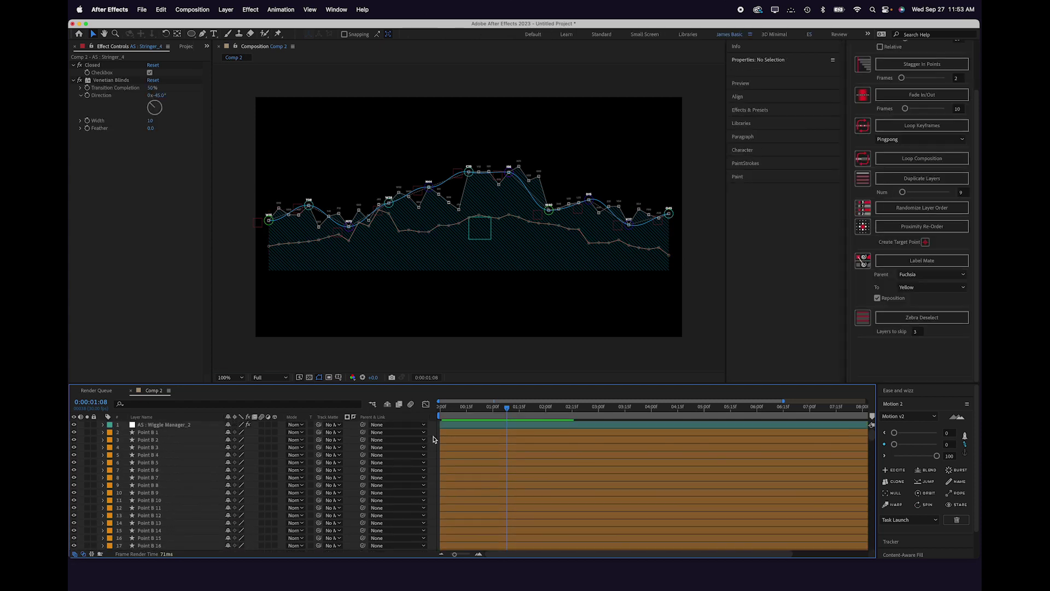
- Select every fourth Point B layer with Zebra Deselect and connect those points with an open Bezier Stringer line
{"action": "left_click", "coordinate": [109, 432]}
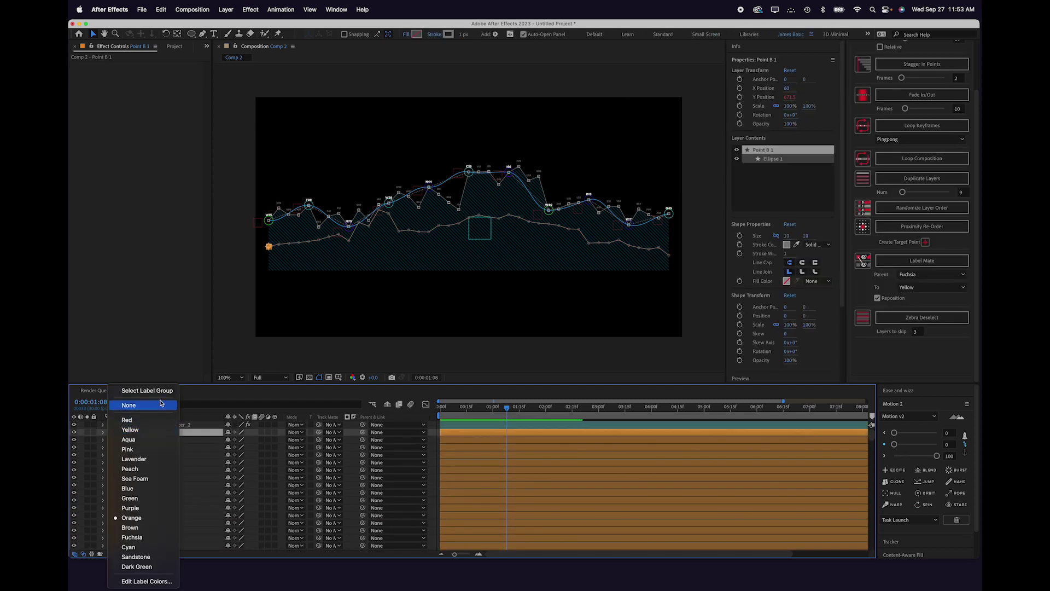
{"action": "left_click", "coordinate": [160, 391]}
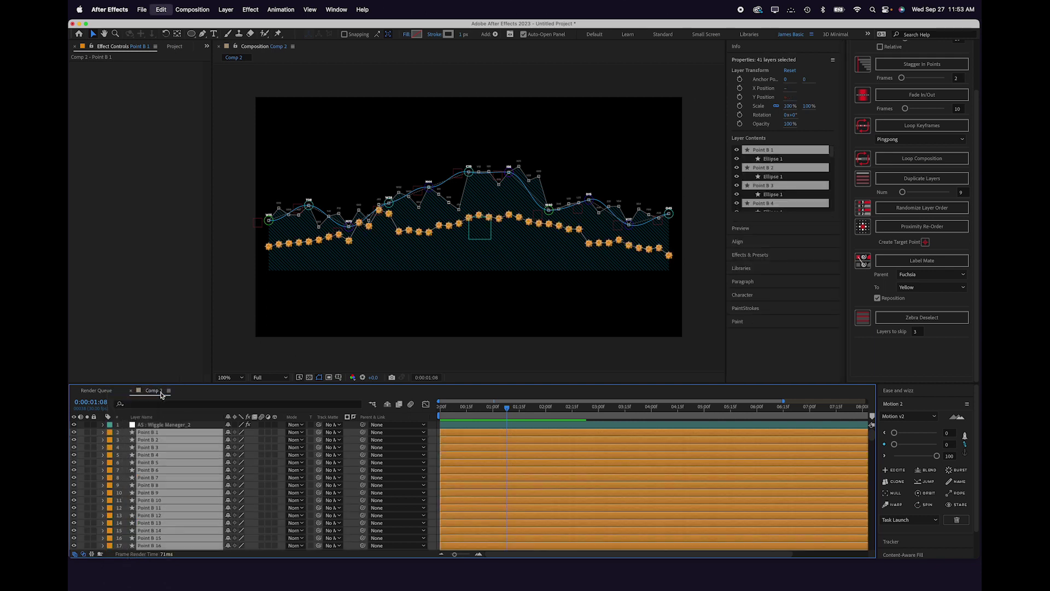
{"action": "left_click", "coordinate": [924, 322]}
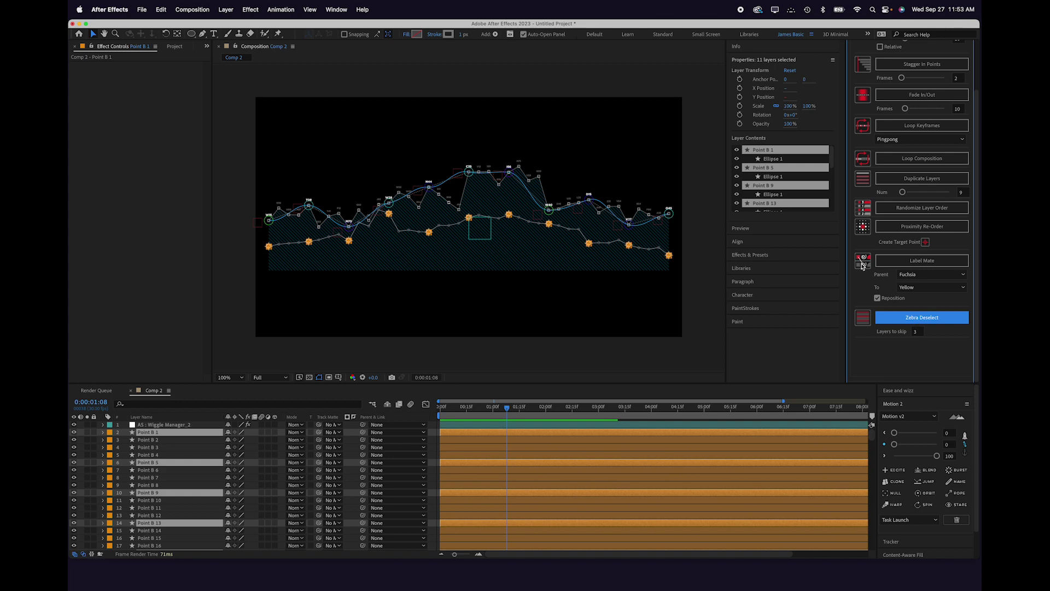
{"action": "left_click", "coordinate": [923, 63]}
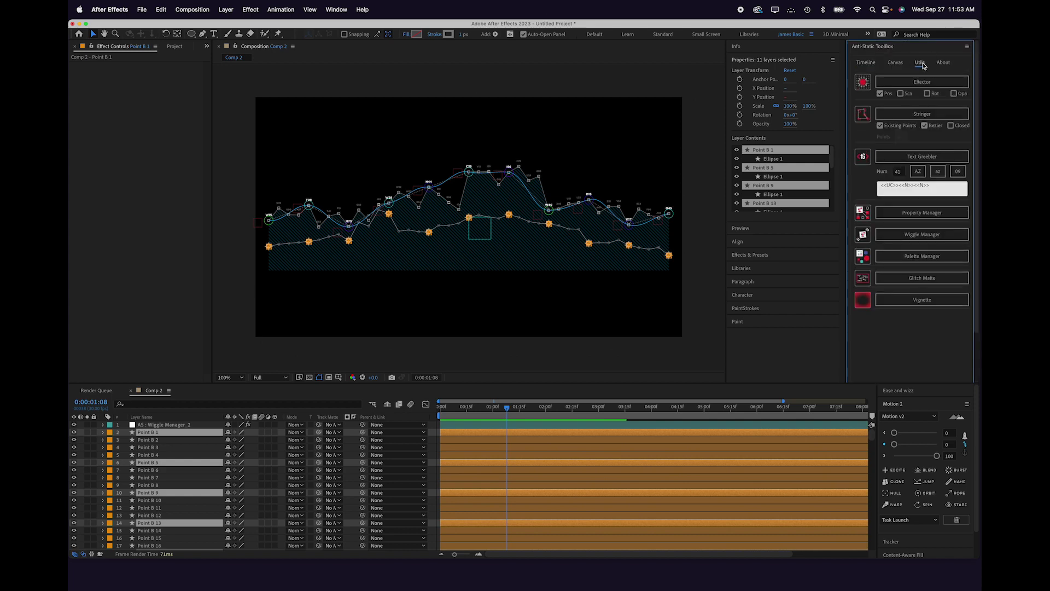
{"action": "left_click", "coordinate": [924, 113]}
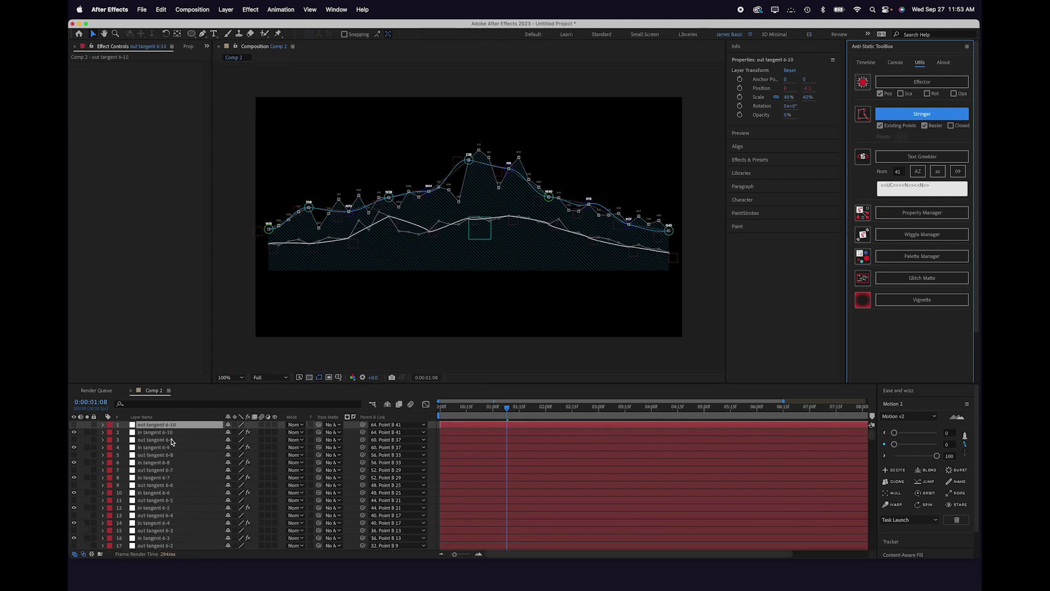
- Select all tangent nulls of the new Bezier line and move them left to smooth the curve
{"action": "scroll", "coordinate": [171, 442], "scroll_direction": "down", "scroll_amount": 4}
{"action": "left_click", "coordinate": [155, 501], "text": "shift"}
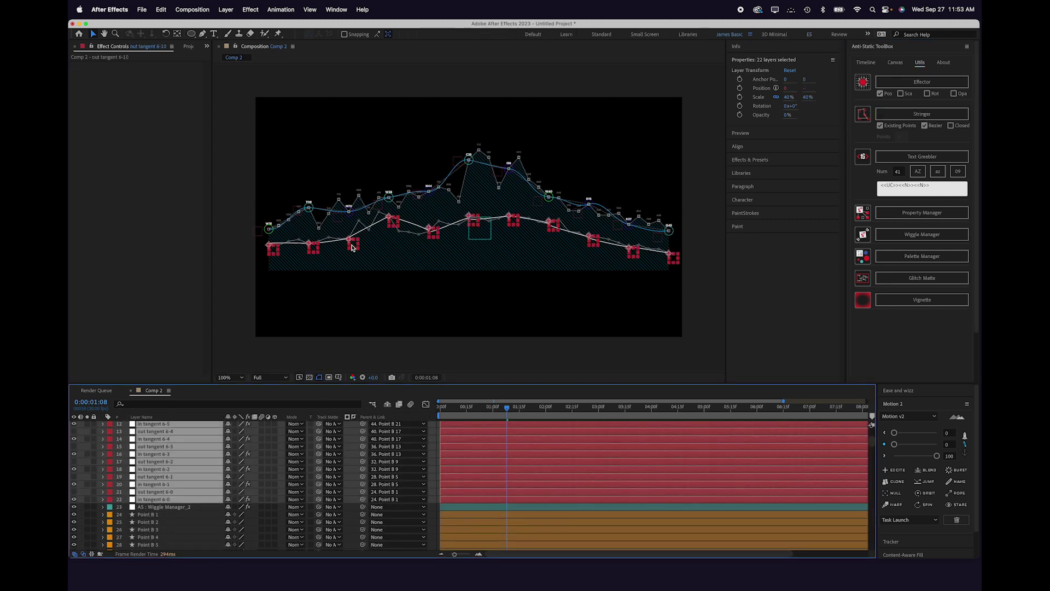
{"action": "left_click_drag", "start_coordinate": [352, 242], "coordinate": [334, 246]}
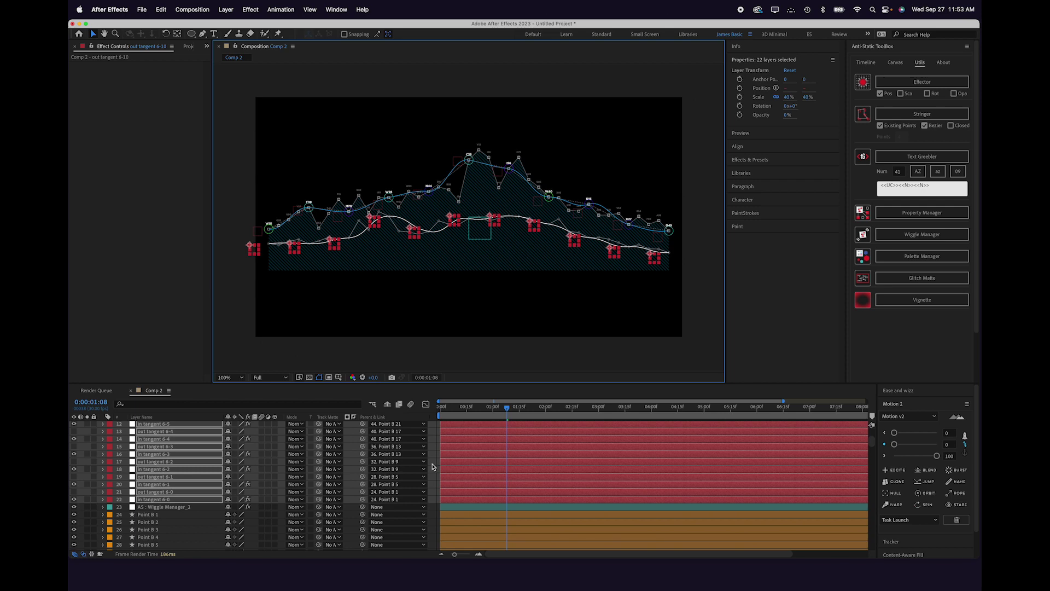
{"action": "left_click", "coordinate": [433, 467]}
- Set the stroke colour of the AS : Stringer_6 layer to yellow F9CF18
{"action": "scroll", "coordinate": [184, 509], "scroll_direction": "down", "scroll_amount": 10}
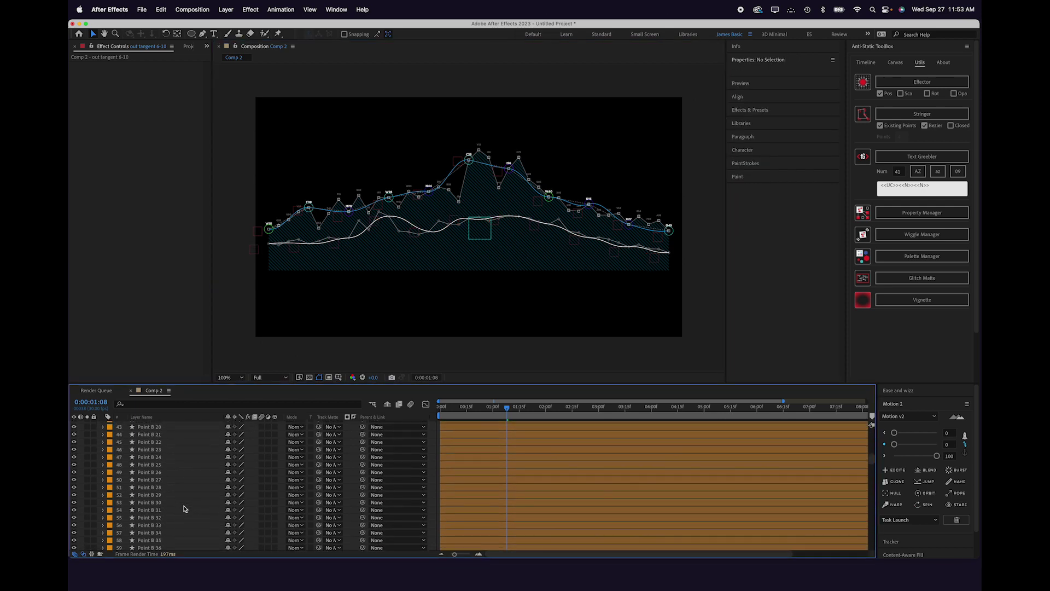
{"action": "scroll", "coordinate": [184, 509], "scroll_direction": "down", "scroll_amount": 4}
{"action": "left_click", "coordinate": [165, 493]}
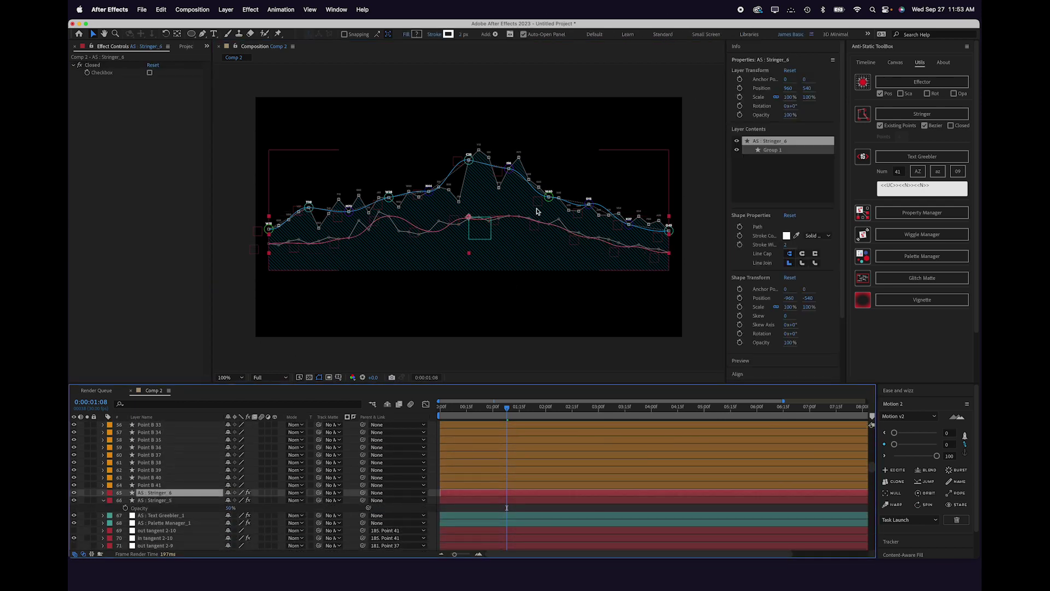
{"action": "left_click", "coordinate": [448, 34]}
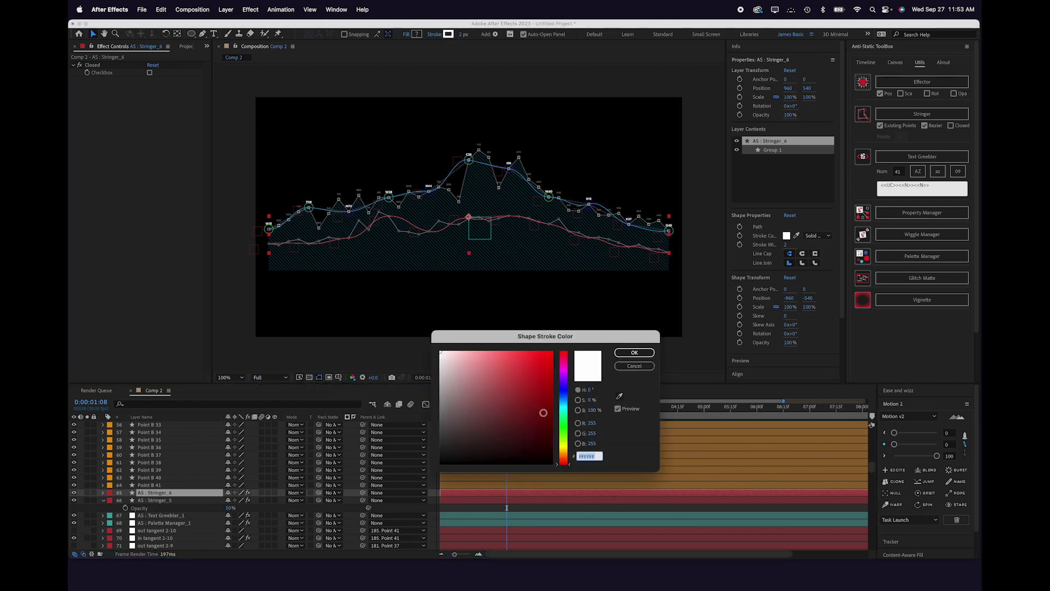
{"action": "left_click", "coordinate": [564, 449]}
{"action": "left_click", "coordinate": [542, 354]}
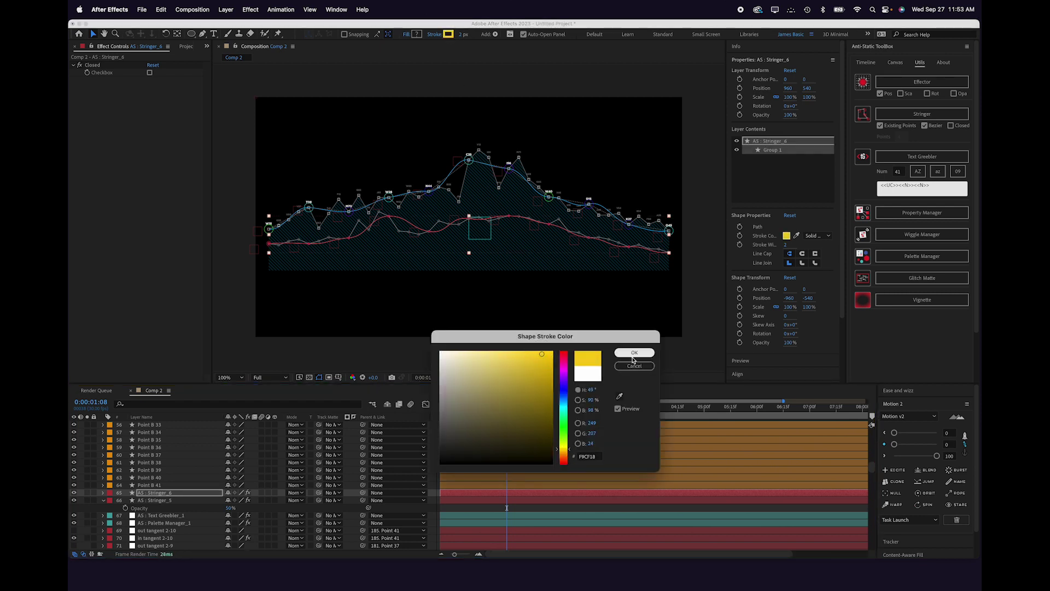
{"action": "left_click", "coordinate": [634, 353]}
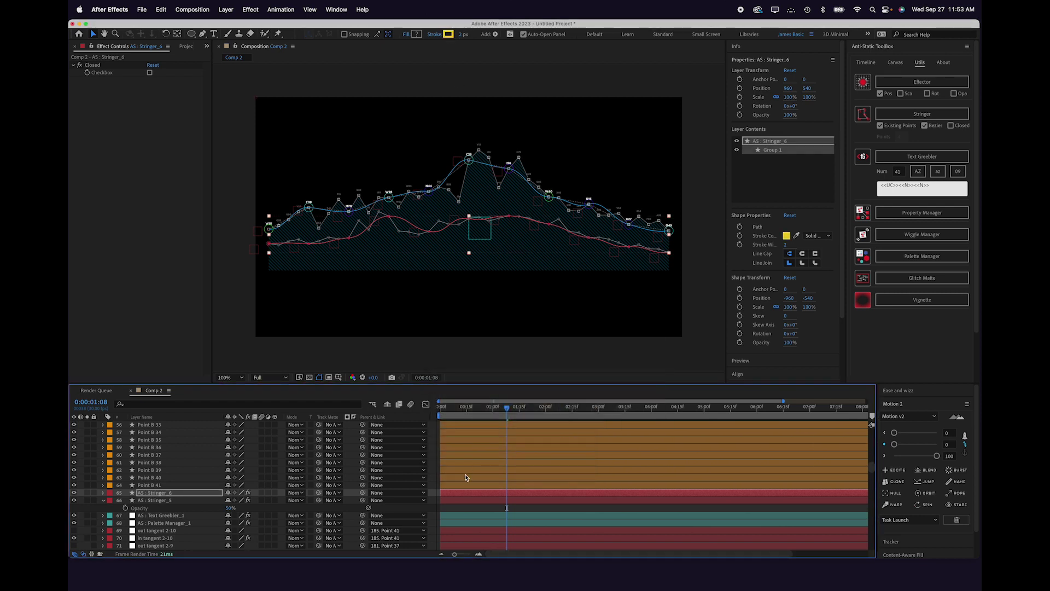
- Set the stroke width of the AS : Stringer_6 layer to 1 px
{"action": "left_click", "coordinate": [436, 488]}
{"action": "scroll", "coordinate": [436, 214], "scroll_direction": "up", "scroll_amount": 2}
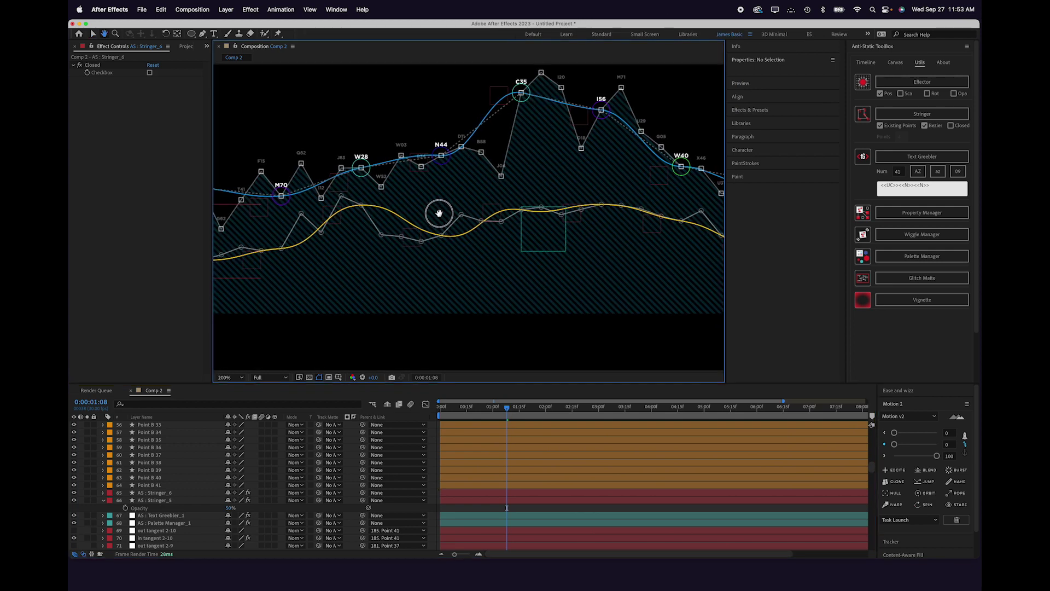
{"action": "left_click", "coordinate": [162, 494]}
{"action": "left_click", "coordinate": [465, 35]}
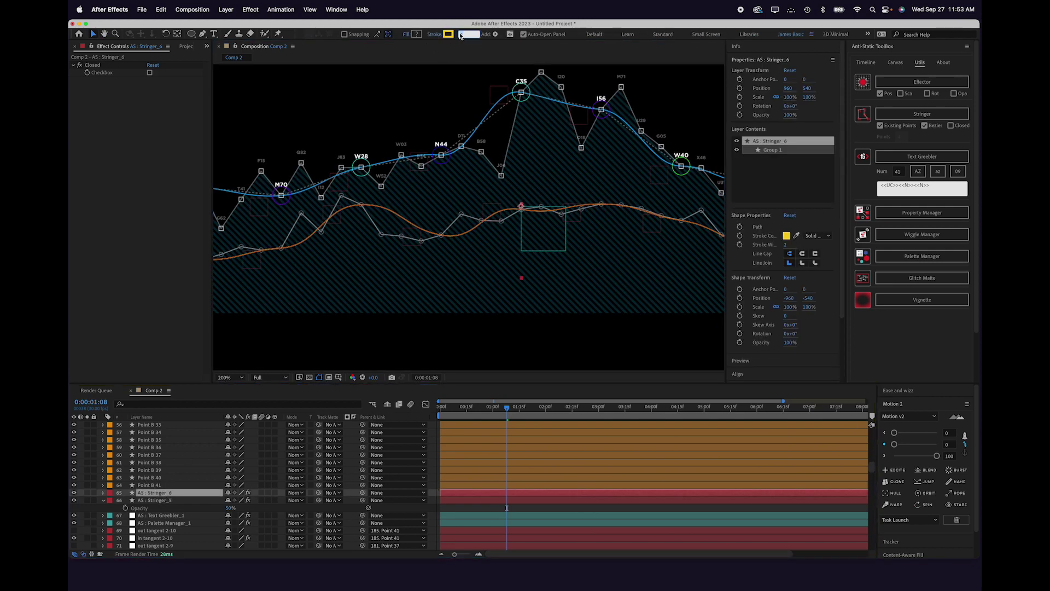
{"action": "left_click", "coordinate": [433, 522]}
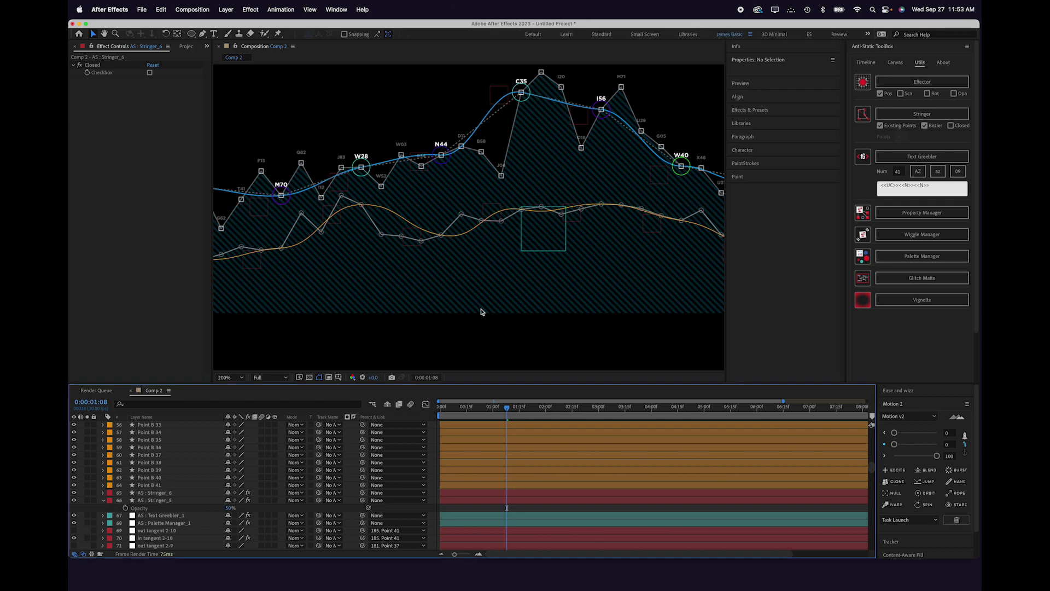
{"action": "scroll", "coordinate": [481, 311], "scroll_direction": "down", "scroll_amount": 2}
{"action": "left_click", "coordinate": [505, 406]}
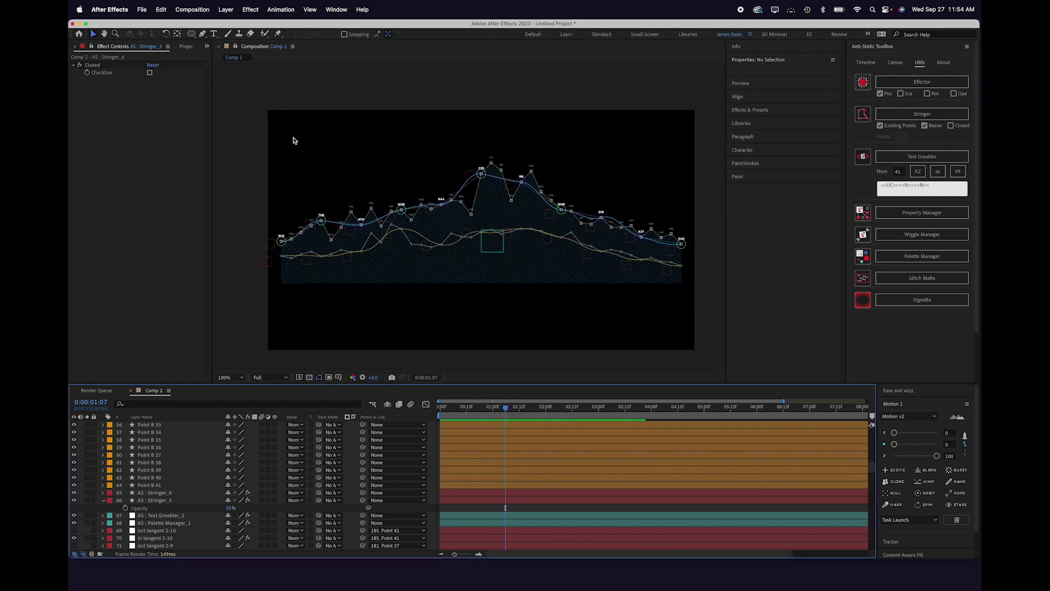
- Create a black 1900 x 600 px solid named Grid with the aspect ratio unlocked, positioned over the graph at 960, 478
{"action": "left_click", "coordinate": [219, 10]}
{"action": "mouse_move", "coordinate": [227, 28]}
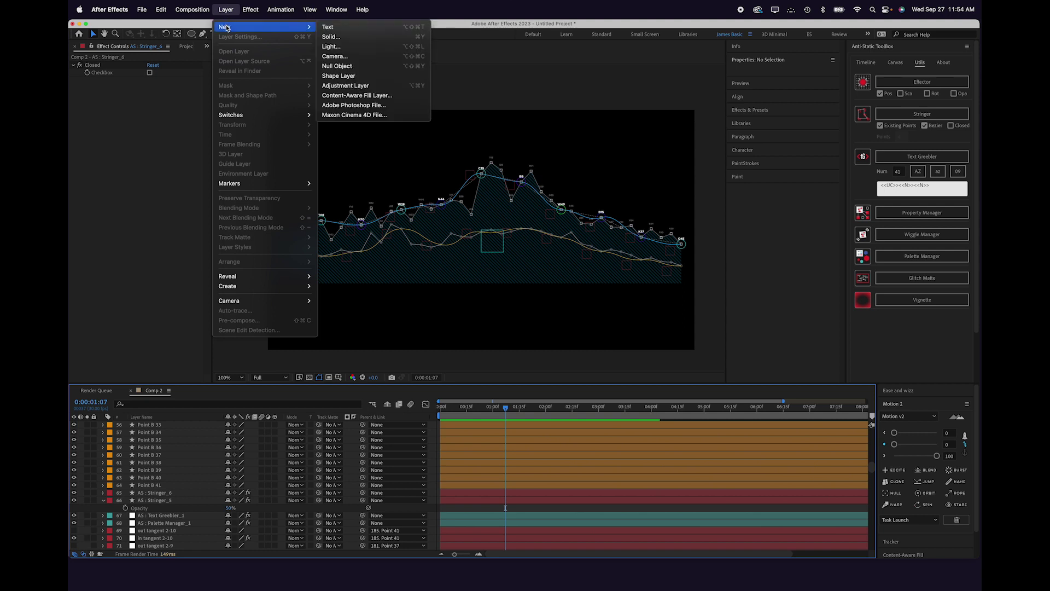
{"action": "left_click", "coordinate": [331, 37]}
{"action": "left_click", "coordinate": [718, 140]}
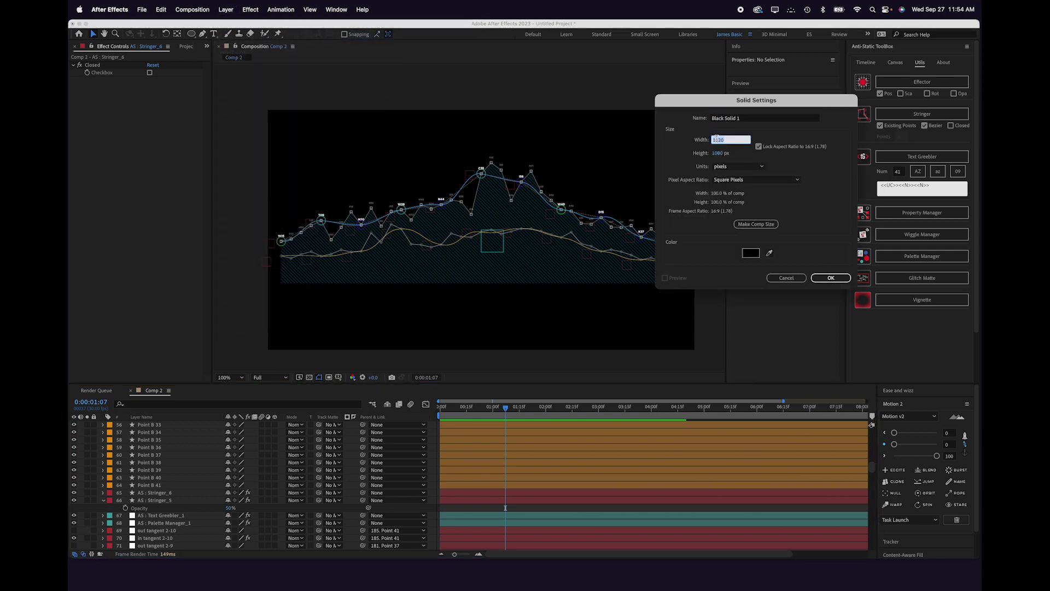
{"action": "type", "text": "1900"}
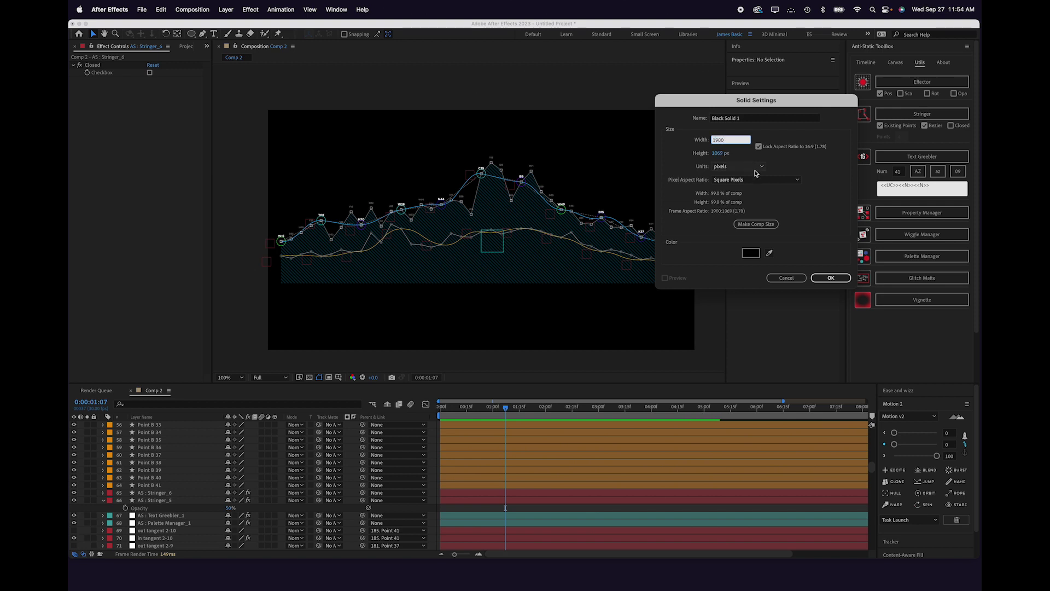
{"action": "left_click", "coordinate": [763, 148]}
{"action": "left_click", "coordinate": [713, 154]}
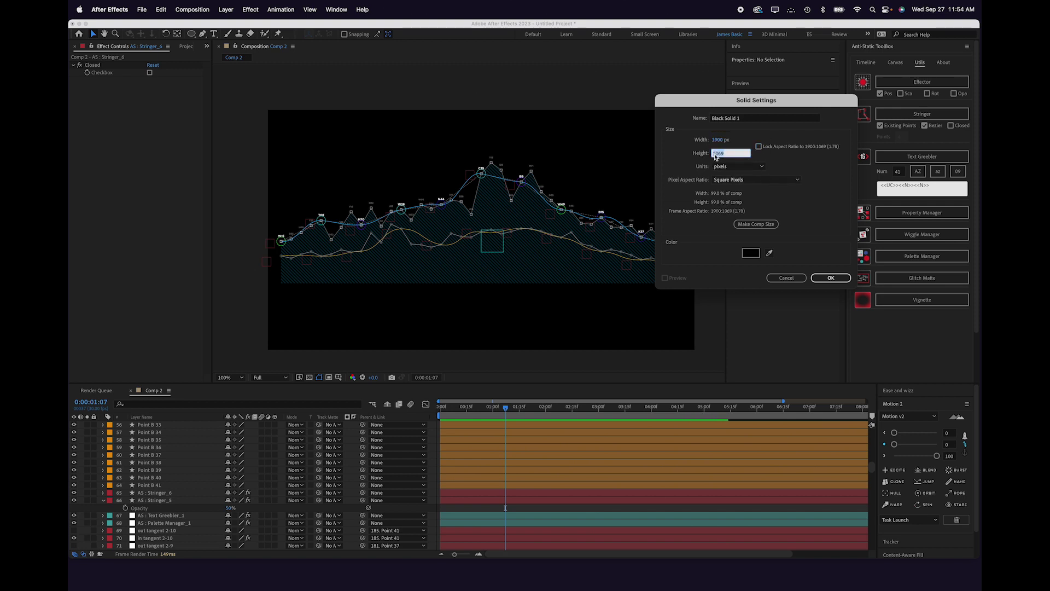
{"action": "type", "text": "600"}
{"action": "key", "text": "Tab"}
{"action": "type", "text": "Grid"}
{"action": "key", "text": "Return"}
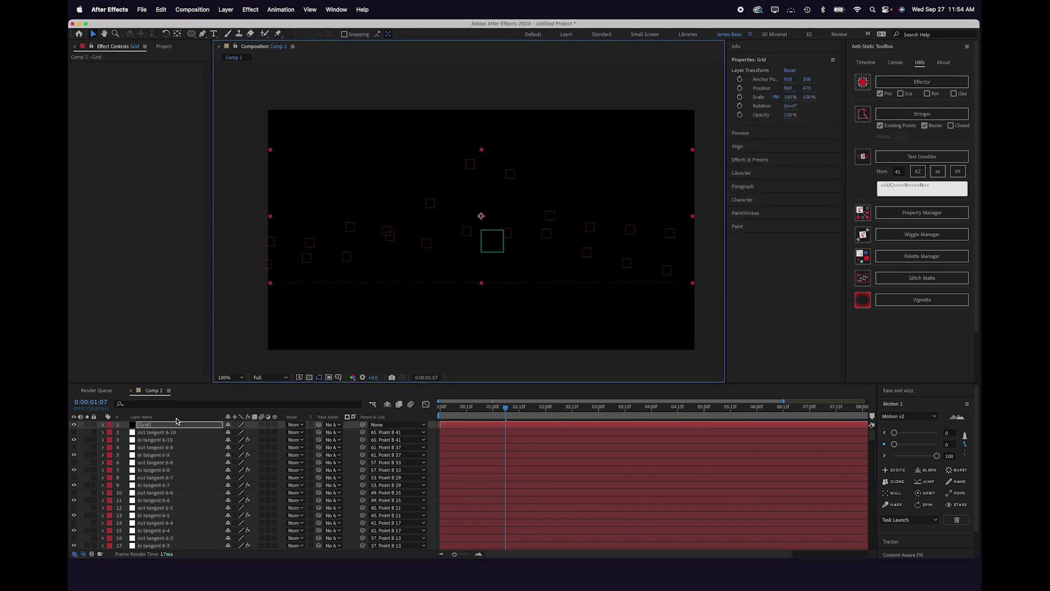
- Move the Grid solid to the bottom of the layer stack and apply the Grid effect to it
{"action": "left_click_drag", "start_coordinate": [161, 428], "coordinate": [177, 544]}
{"action": "key", "text": "ctrl+space"}
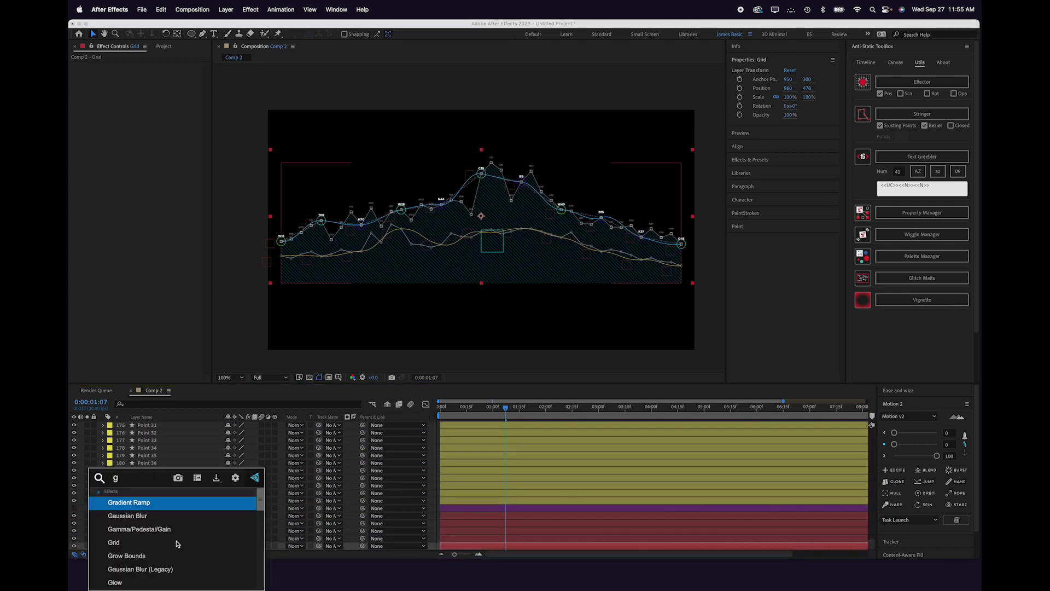
{"action": "type", "text": "grid"}
{"action": "key", "text": "Return"}
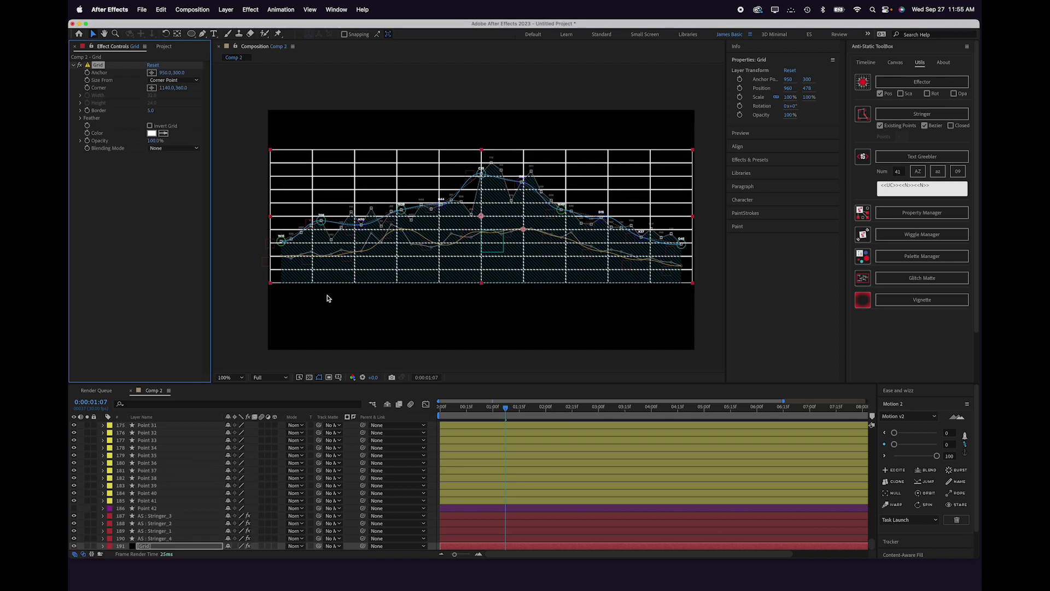
- Narrow the Grid layer to 94.7% horizontal scale to match the graph's width and set the effect's border to 1
{"action": "left_click_drag", "start_coordinate": [273, 218], "coordinate": [281, 218]}
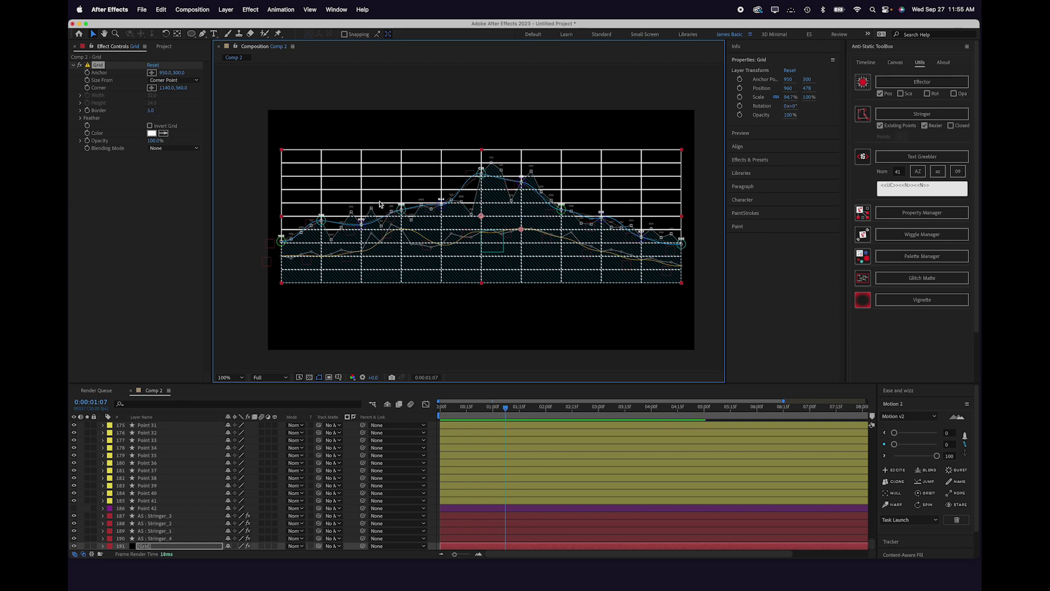
{"action": "left_click", "coordinate": [150, 110]}
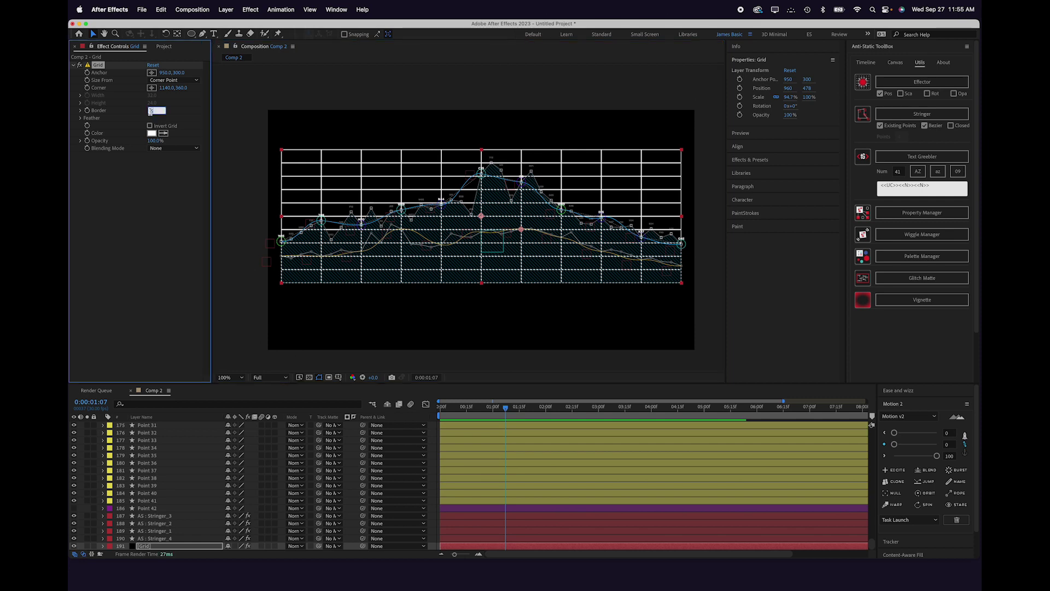
{"action": "type", "text": "1"}
{"action": "key", "text": "Return"}
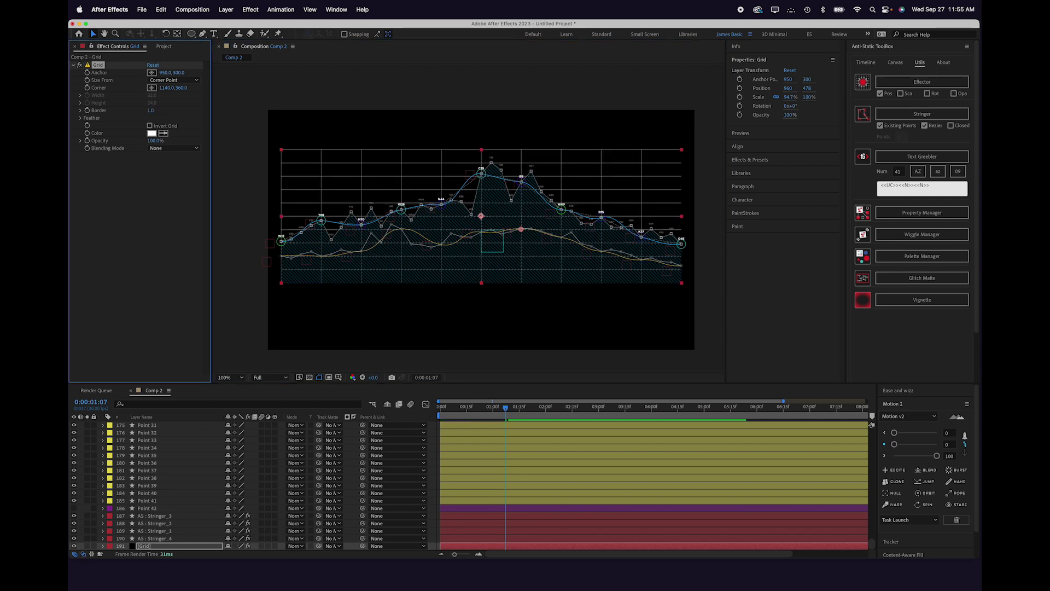
- Set the Grid effect's anchor to 950, 324 to bring the horizontal lines closer together
{"action": "left_click", "coordinate": [180, 80]}
{"action": "left_click", "coordinate": [176, 85]}
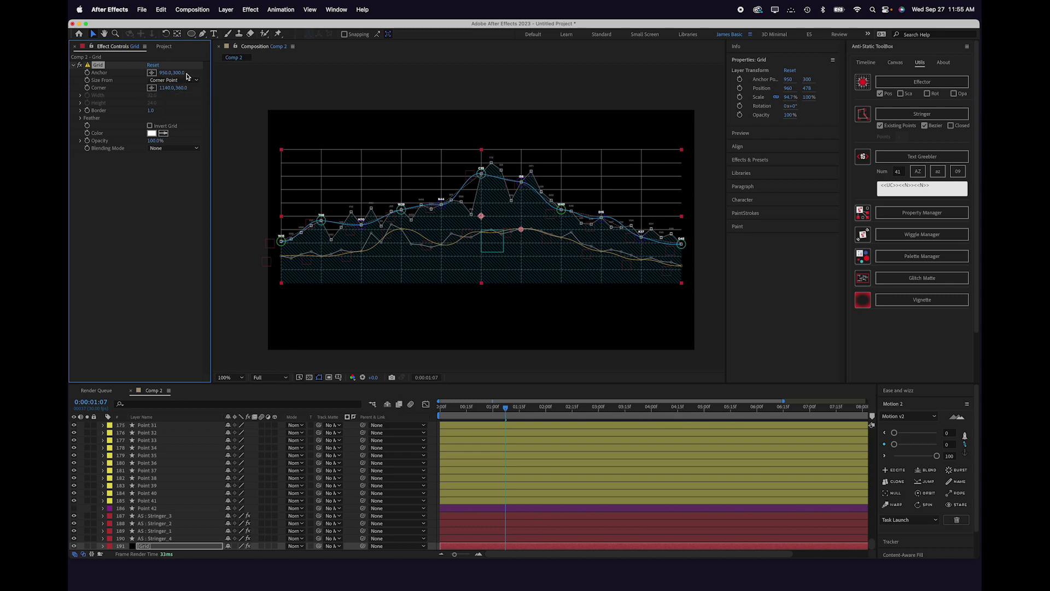
{"action": "left_click_drag", "start_coordinate": [189, 72], "coordinate": [191, 72]}
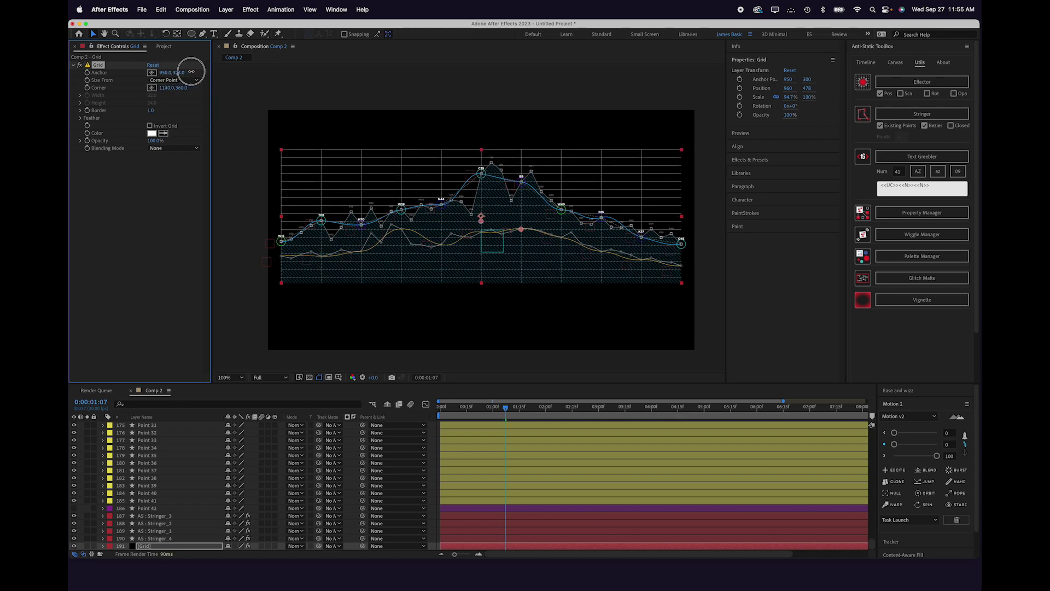
{"action": "left_click_drag", "start_coordinate": [192, 71], "coordinate": [191, 72]}
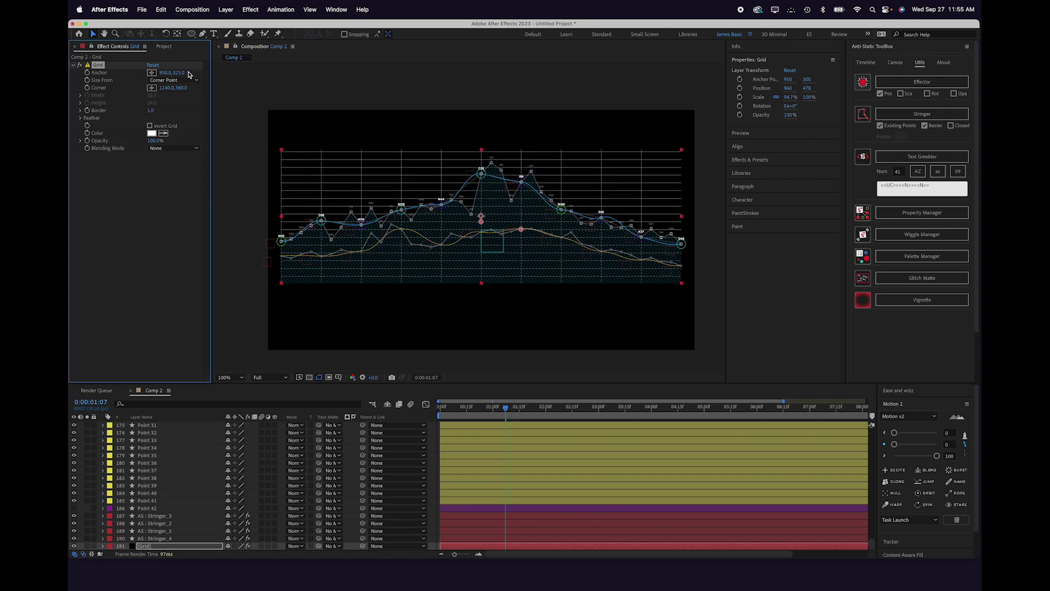
{"action": "left_click", "coordinate": [183, 72]}
{"action": "left_click", "coordinate": [122, 253]}
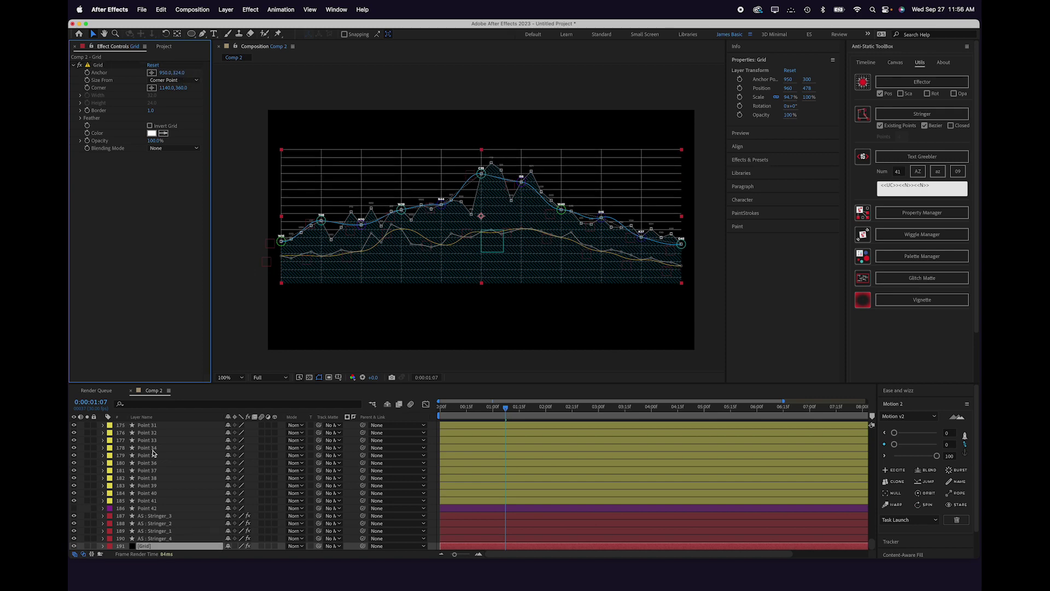
- Set the Grid layer's opacity to 50%
{"action": "left_click", "coordinate": [160, 546]}
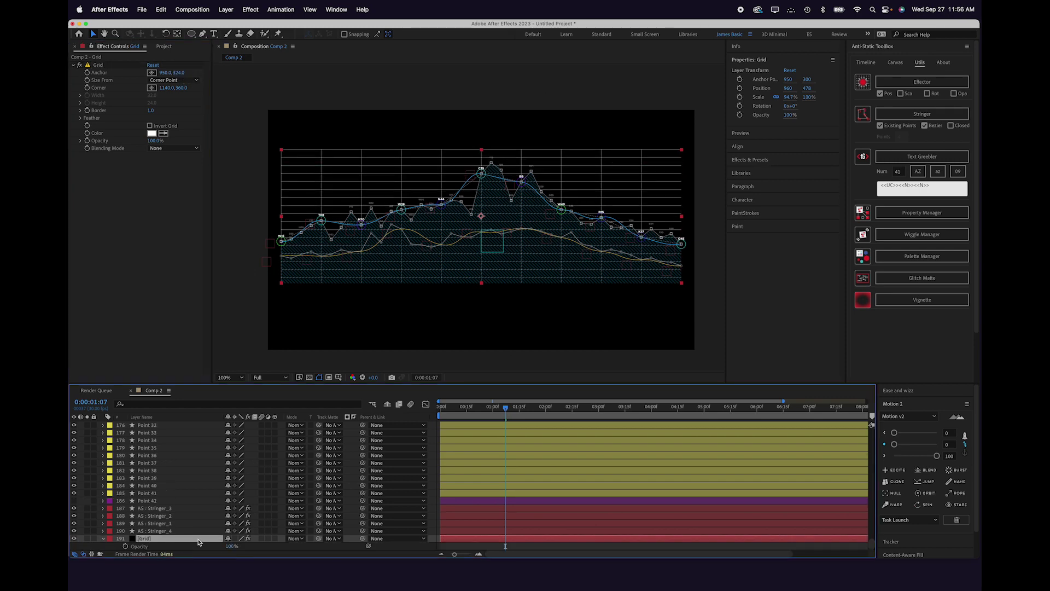
{"action": "key", "text": "t"}
{"action": "left_click", "coordinate": [231, 547]}
{"action": "type", "text": "90"}
{"action": "key", "text": "Return"}
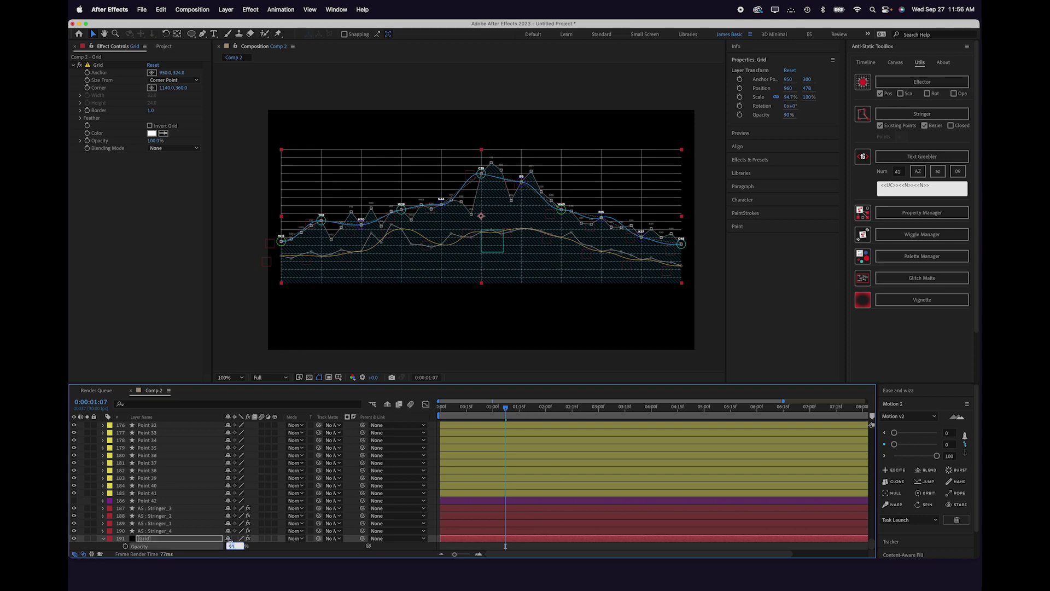
{"action": "type", "text": "50"}
{"action": "key", "text": "Return"}
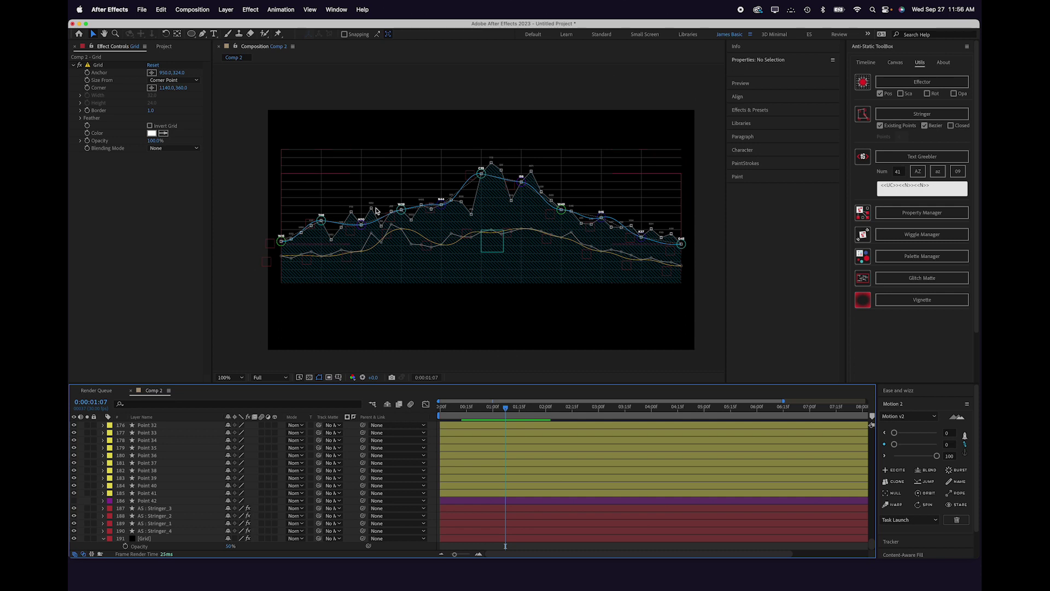
- Create a new shape layer with a rectangle and set its size to 180 x 600
{"action": "left_click", "coordinate": [192, 34]}
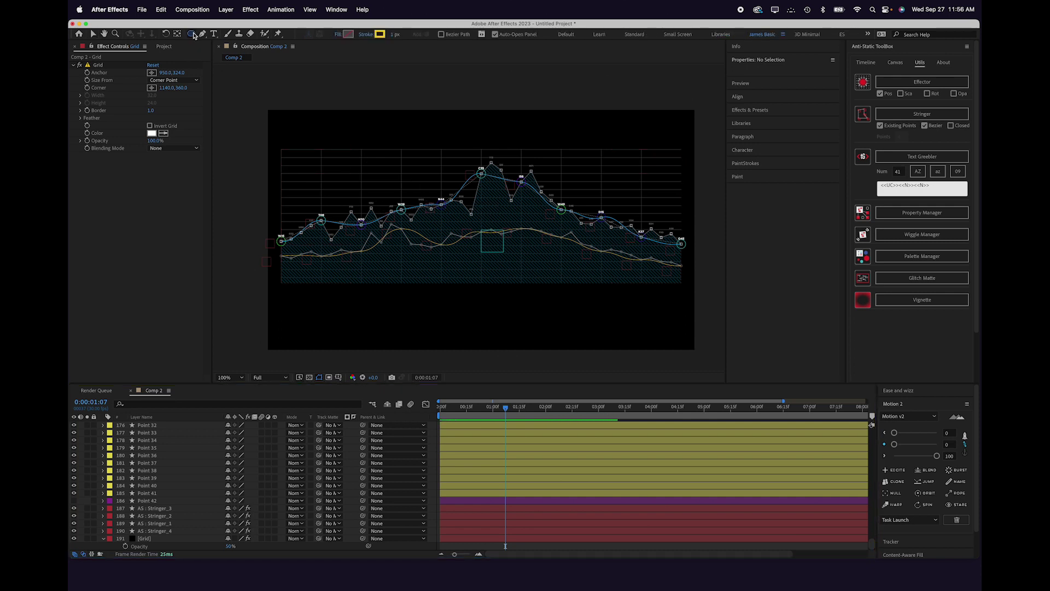
{"action": "left_click_drag", "start_coordinate": [194, 35], "coordinate": [216, 46]}
{"action": "double_click", "coordinate": [192, 34]}
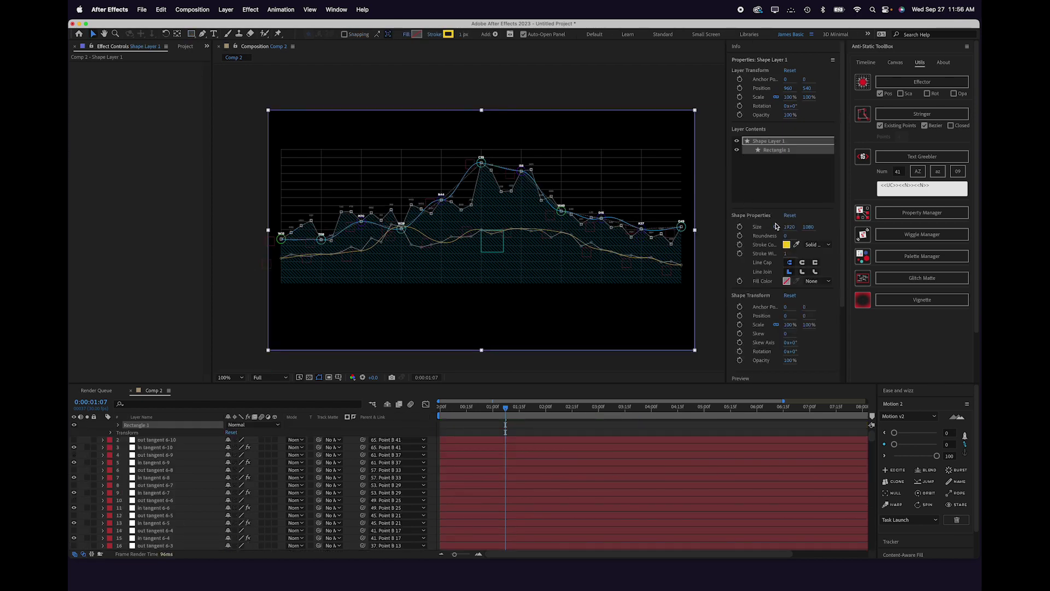
{"action": "left_click", "coordinate": [777, 227]}
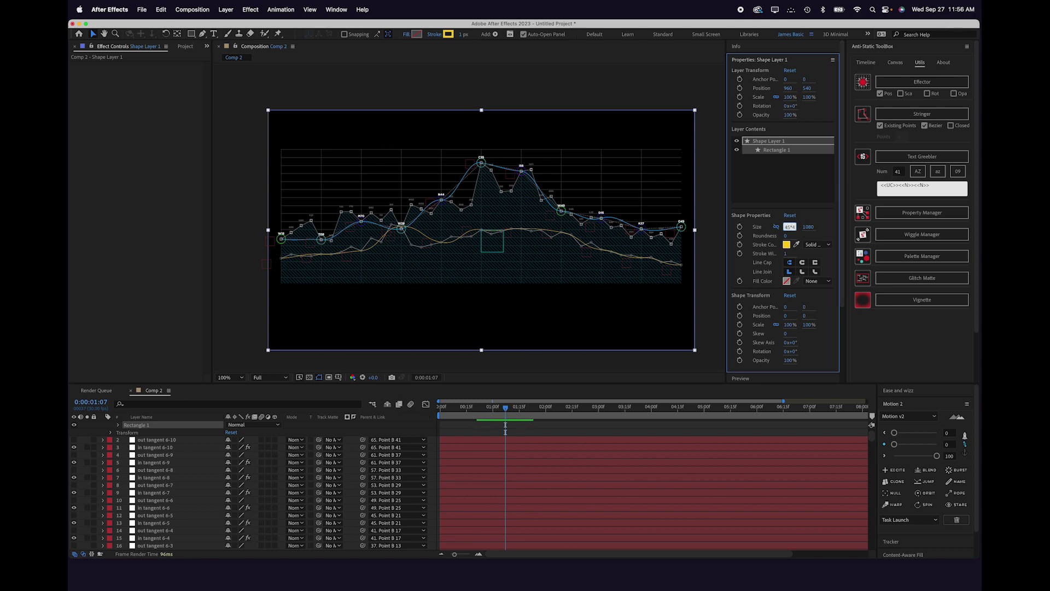
{"action": "key", "text": "Tab"}
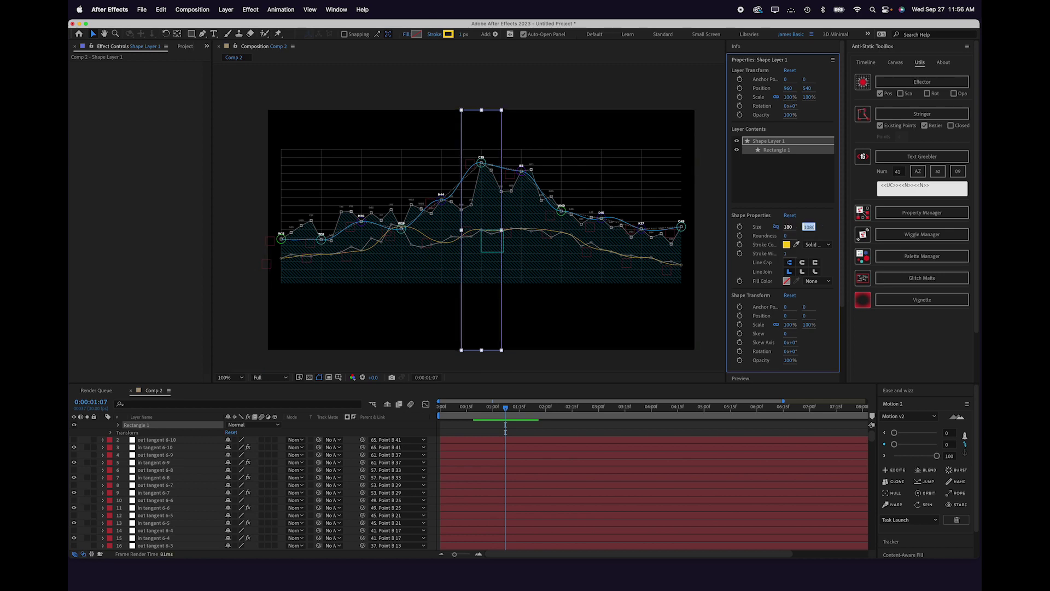
{"action": "type", "text": "600"}
{"action": "key", "text": "Return"}
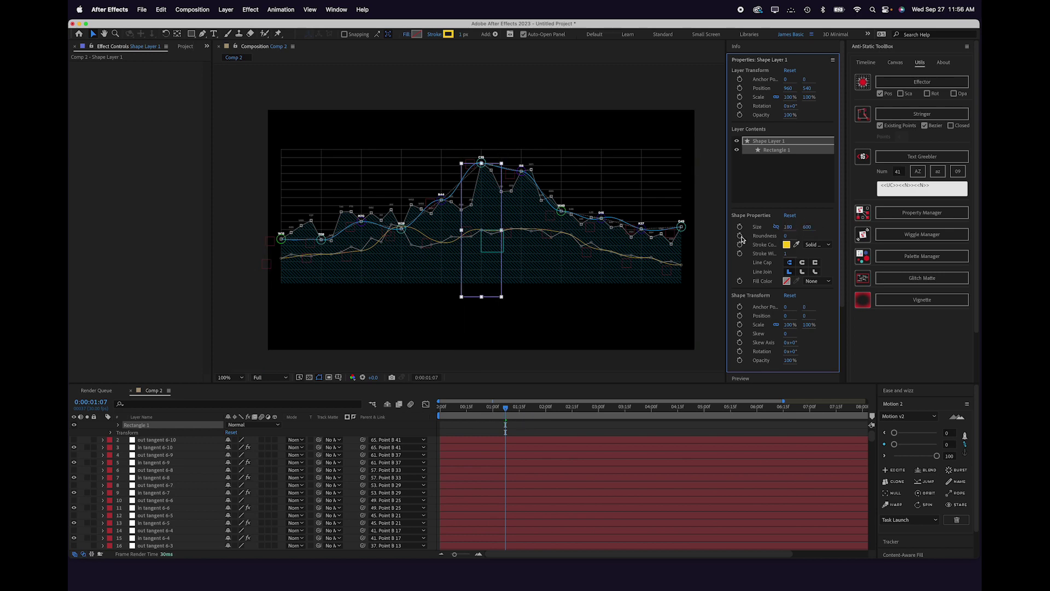
- Give the rectangle a solid colour fill and set its stroke to none
{"action": "left_click", "coordinate": [818, 281]}
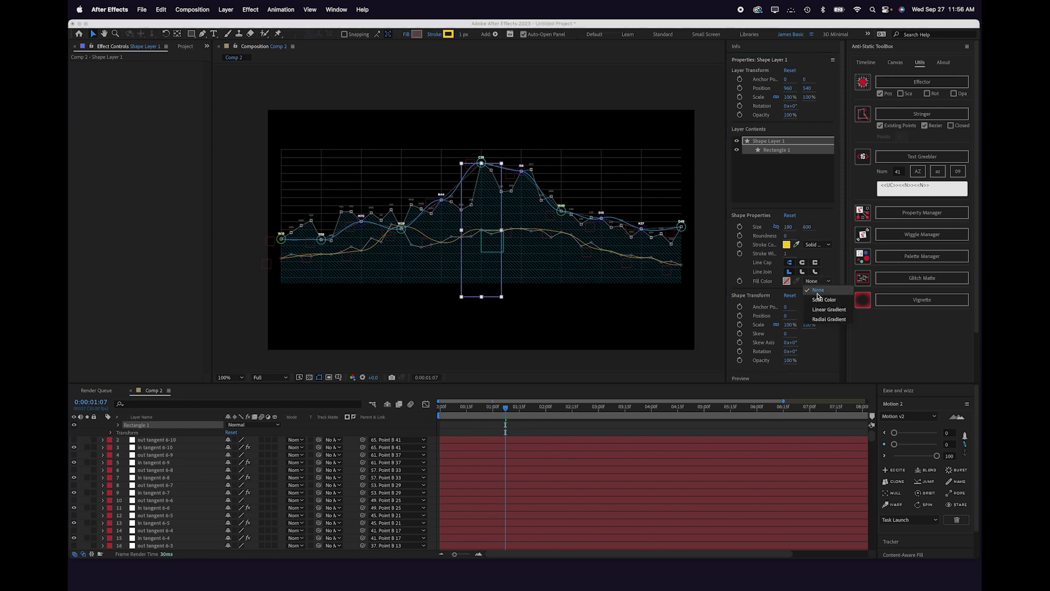
{"action": "left_click", "coordinate": [818, 299]}
{"action": "left_click", "coordinate": [817, 245]}
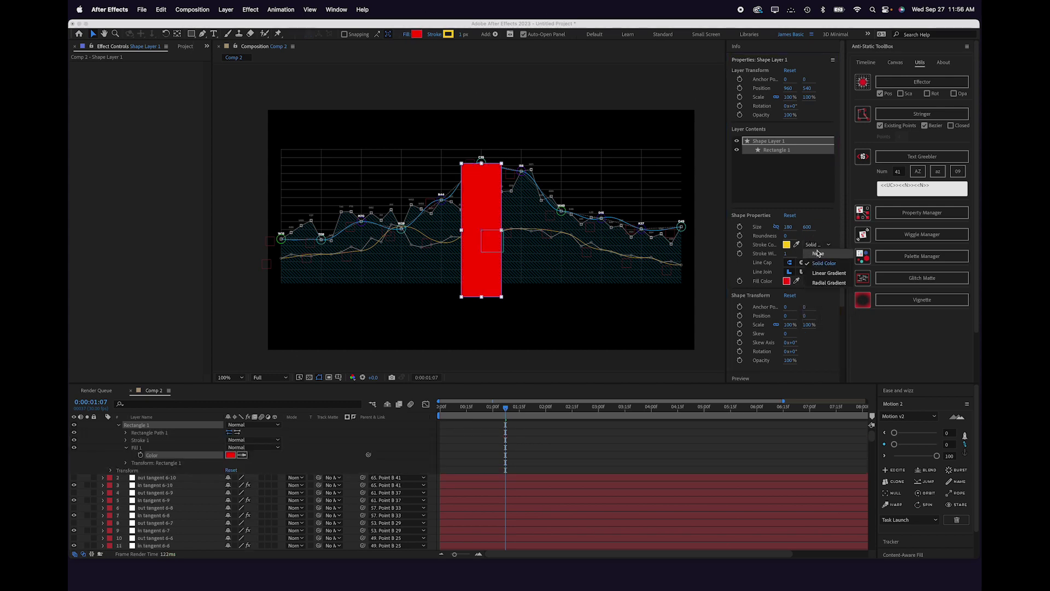
{"action": "left_click", "coordinate": [817, 253]}
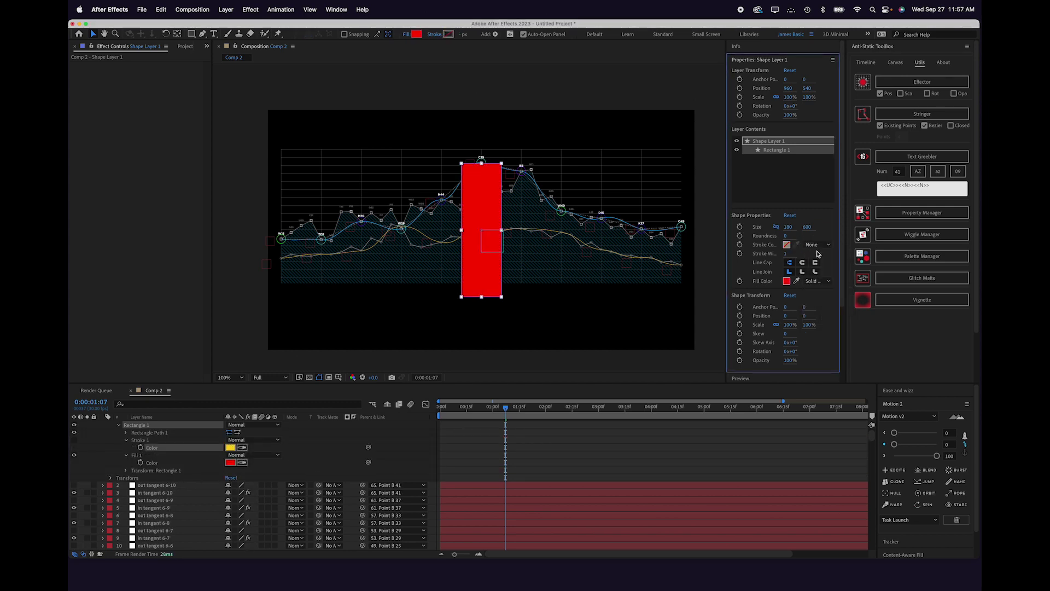
- Change the rectangle's fill colour to dark blue 132541
{"action": "left_click", "coordinate": [786, 281]}
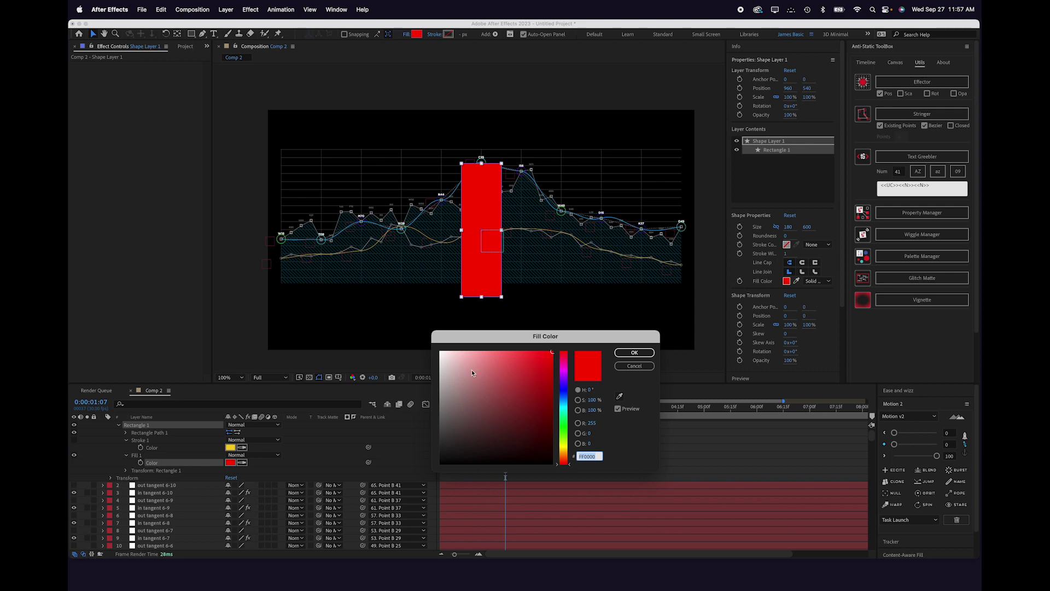
{"action": "left_click_drag", "start_coordinate": [458, 368], "coordinate": [439, 351]}
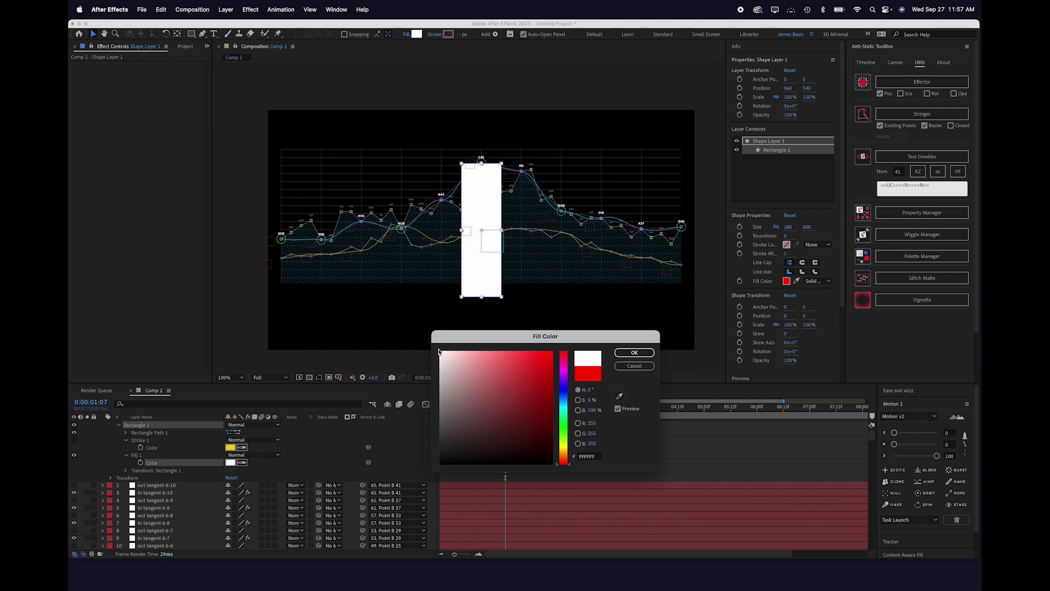
{"action": "left_click", "coordinate": [563, 396]}
{"action": "mouse_move", "coordinate": [495, 403]}
{"action": "left_mouse_down"}
{"action": "mouse_move", "coordinate": [516, 415]}
{"action": "mouse_move", "coordinate": [521, 436]}
{"action": "left_mouse_up"}
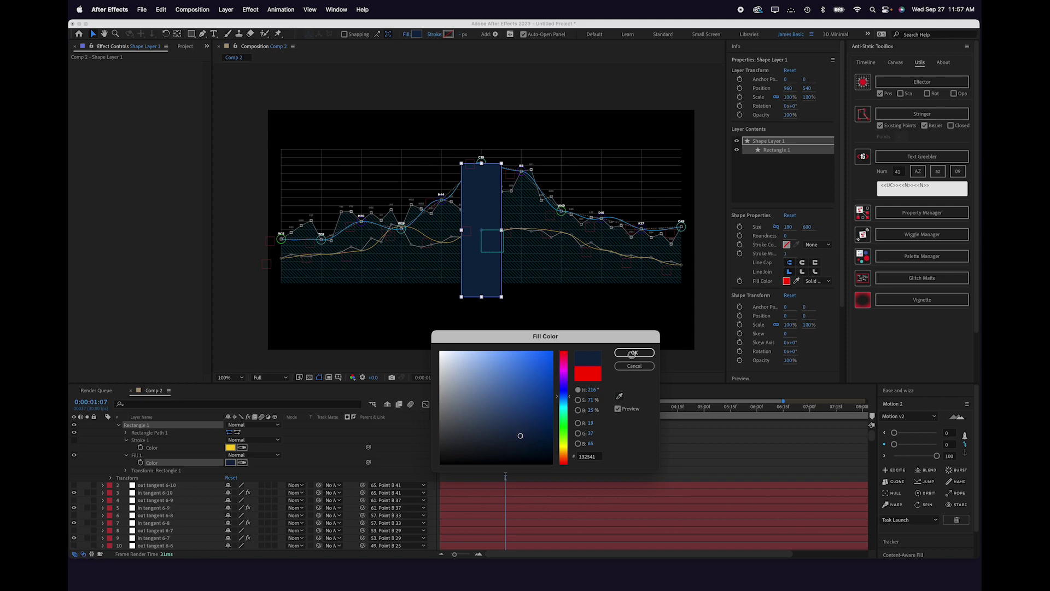
{"action": "left_click", "coordinate": [633, 353]}
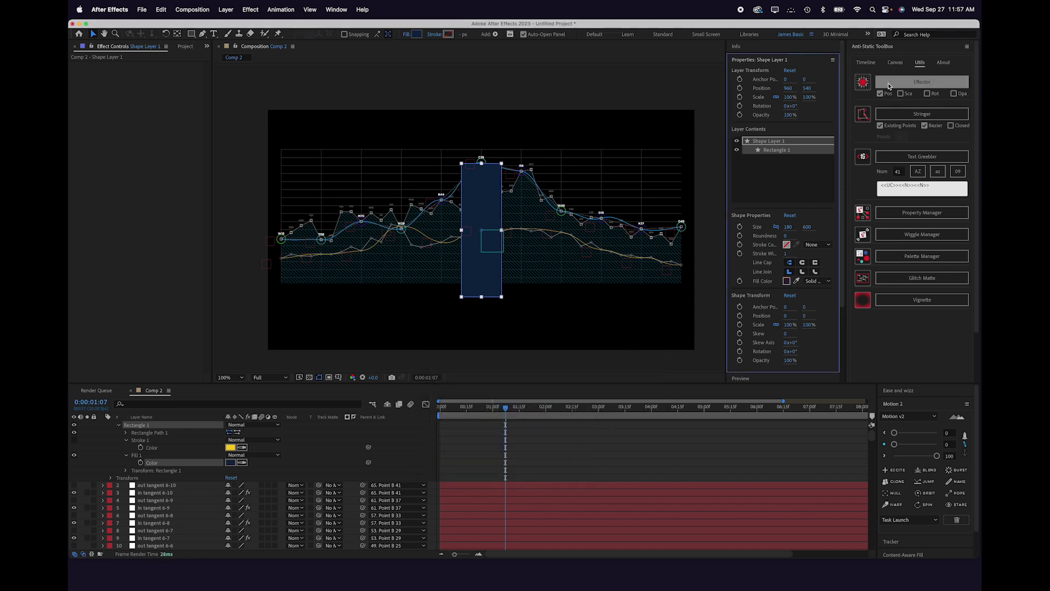
- Duplicate the dark blue rectangle with Grid Positions into 5 columns and 1 row with a unified gap of 360
{"action": "left_click", "coordinate": [897, 63]}
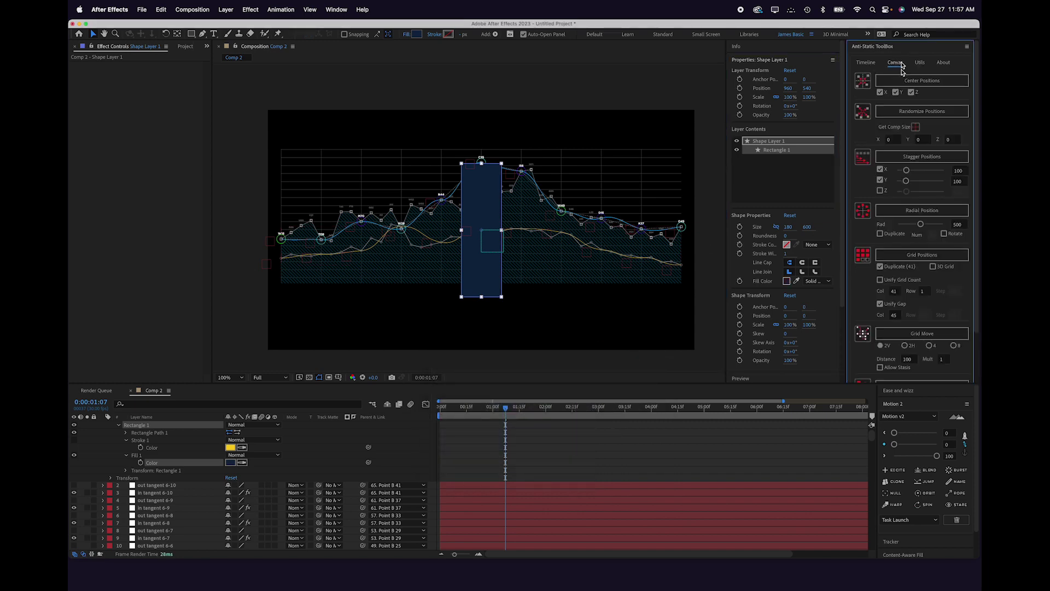
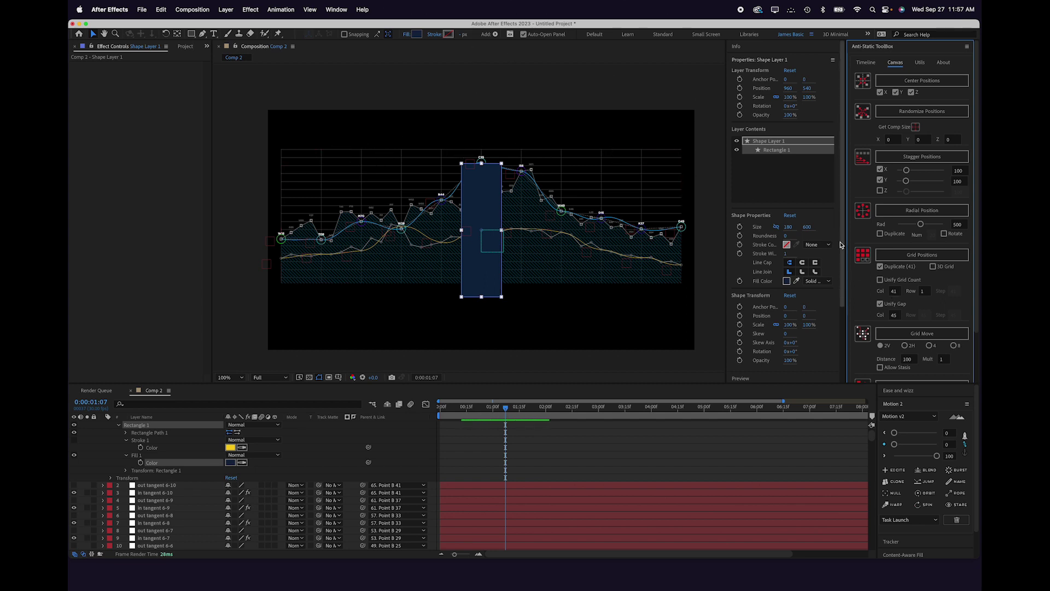
{"action": "left_click", "coordinate": [894, 291]}
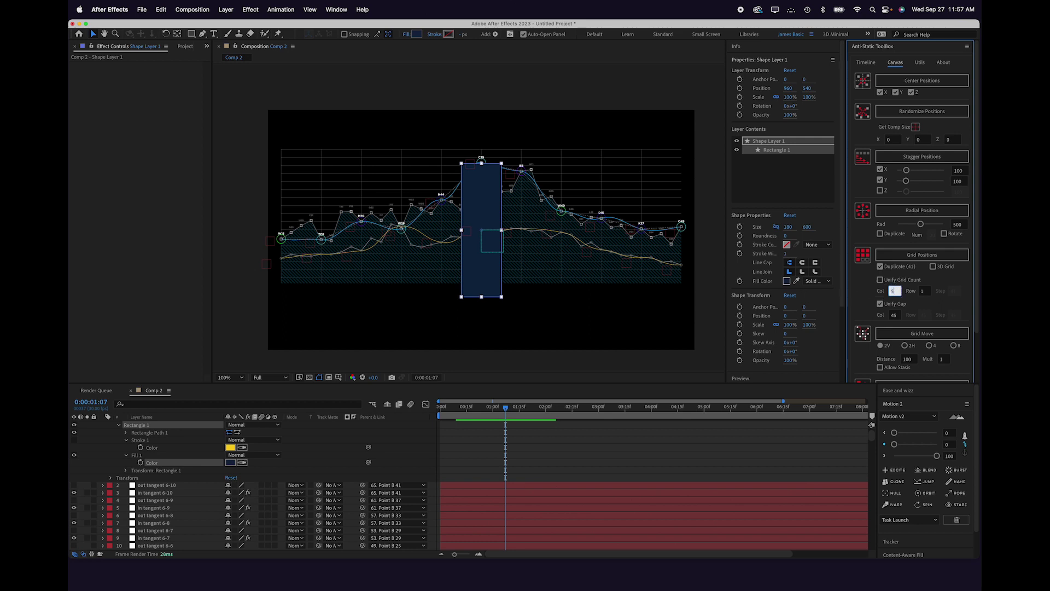
{"action": "type", "text": "5"}
{"action": "left_click", "coordinate": [895, 315]}
{"action": "type", "text": "360"}
{"action": "left_click", "coordinate": [920, 255]}
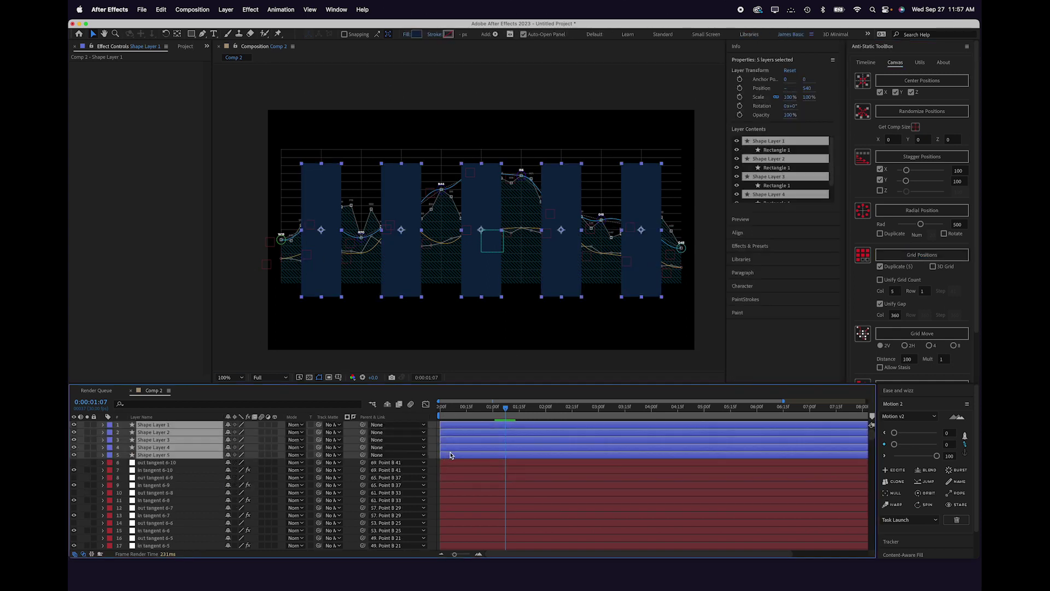
- Move the five bars together so their upper-left corner lines up exactly with the background grid's upper-left corner
{"action": "left_click_drag", "start_coordinate": [316, 287], "coordinate": [295, 272]}
{"action": "scroll", "coordinate": [294, 271], "scroll_direction": "up", "scroll_amount": 2}
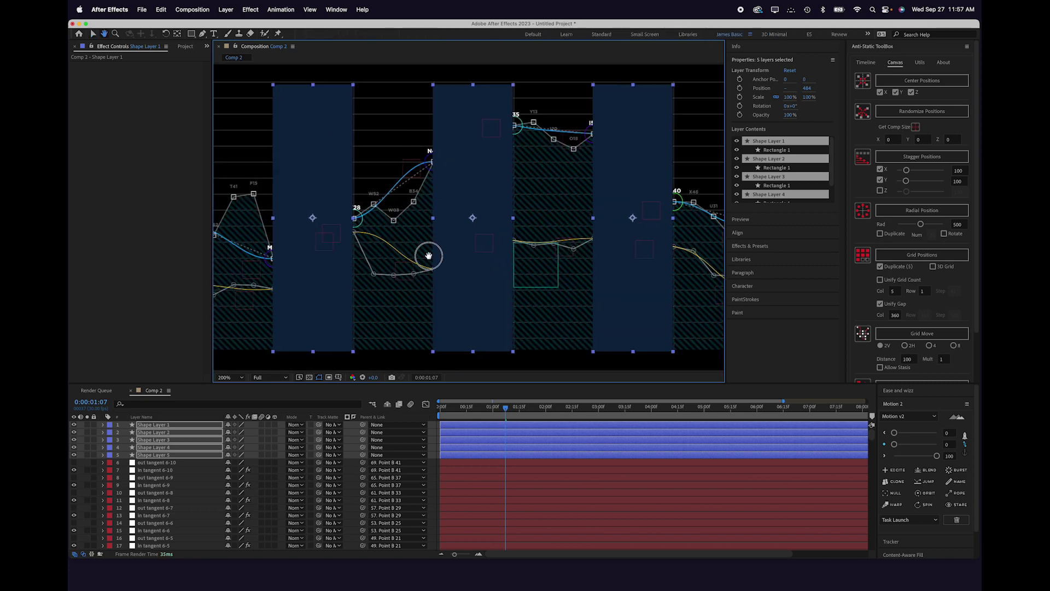
{"action": "scroll", "coordinate": [429, 253], "scroll_direction": "up", "scroll_amount": 3}
{"action": "left_click_drag", "start_coordinate": [417, 188], "coordinate": [470, 208]}
{"action": "scroll", "coordinate": [471, 211], "scroll_direction": "up", "scroll_amount": 2}
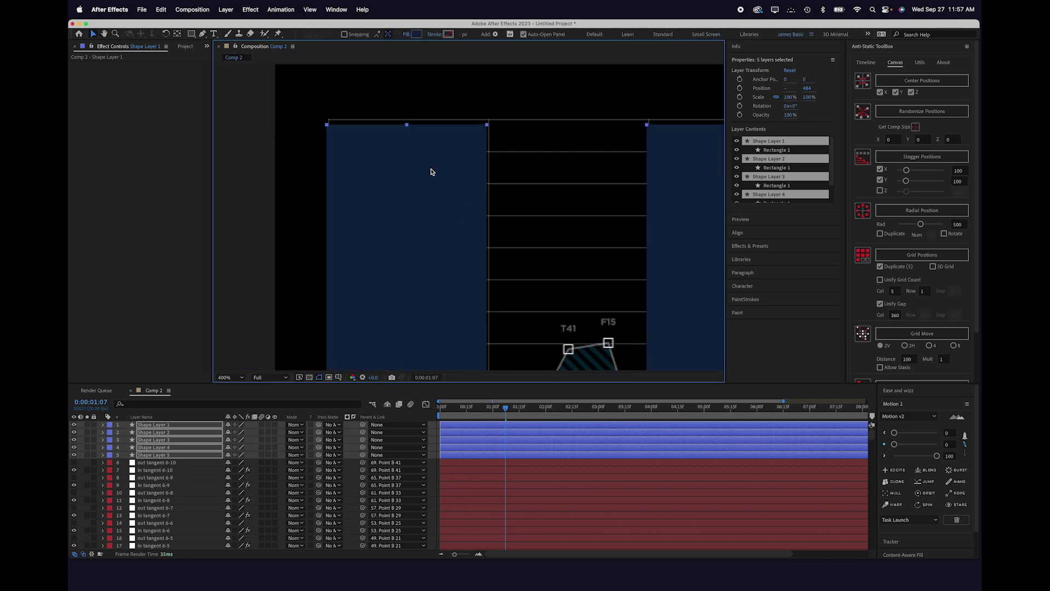
{"action": "key", "text": "Right"}
{"action": "key", "text": "Up"}
{"action": "key", "text": "Up"}
{"action": "key", "text": "Up"}
{"action": "key", "text": "Up"}
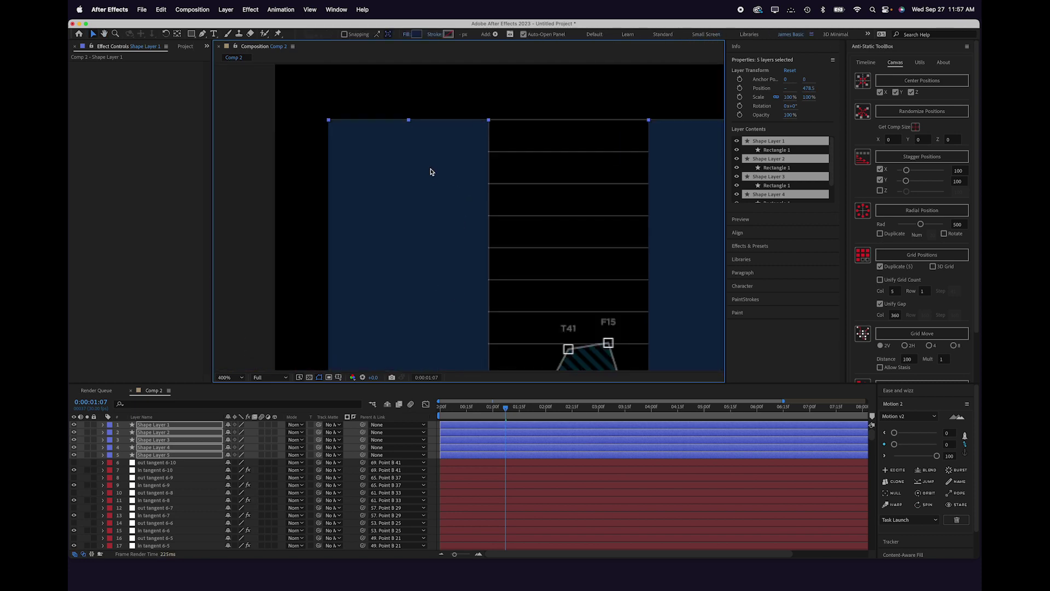
- Move the five bar shape layers below the Grid layer in the layer stack
{"action": "key", "text": "grave"}
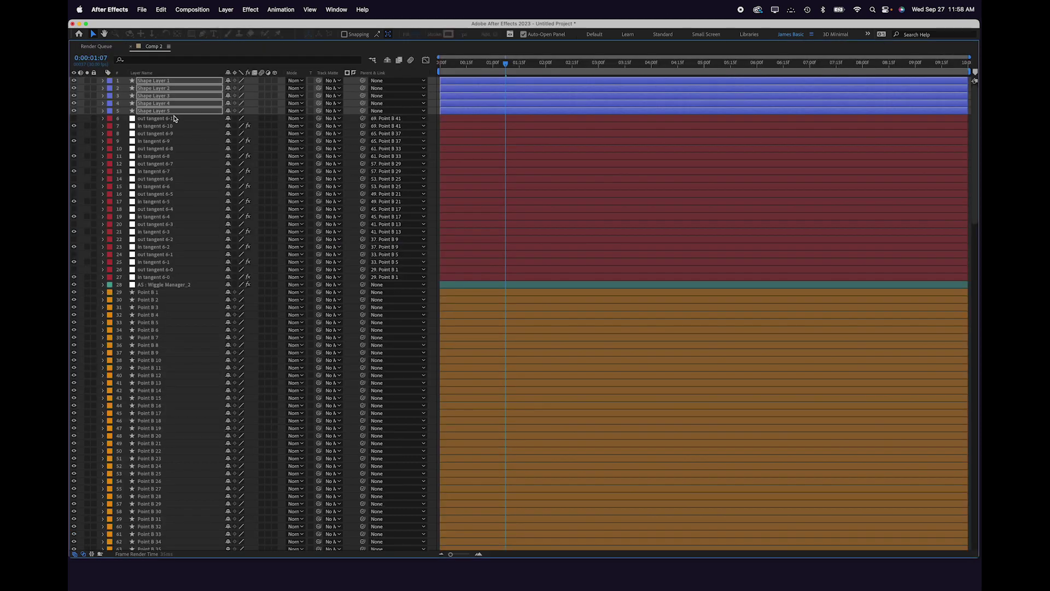
{"action": "left_click_drag", "start_coordinate": [173, 112], "coordinate": [168, 552]}
{"action": "key", "text": "grave"}
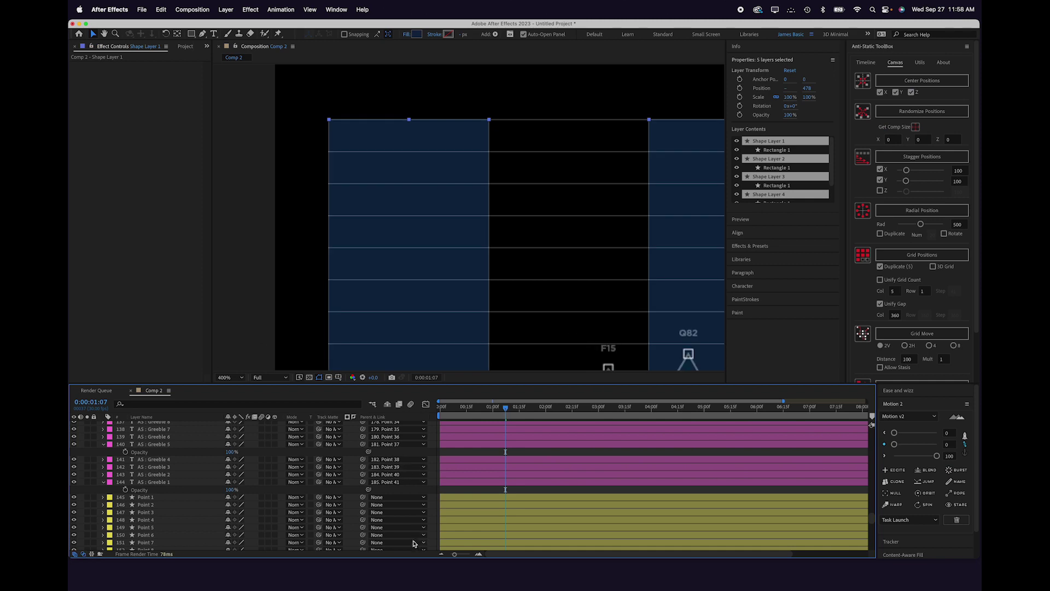
{"action": "scroll", "coordinate": [530, 245], "scroll_direction": "down", "scroll_amount": 5}
{"action": "scroll", "coordinate": [429, 181], "scroll_direction": "up", "scroll_amount": 1}
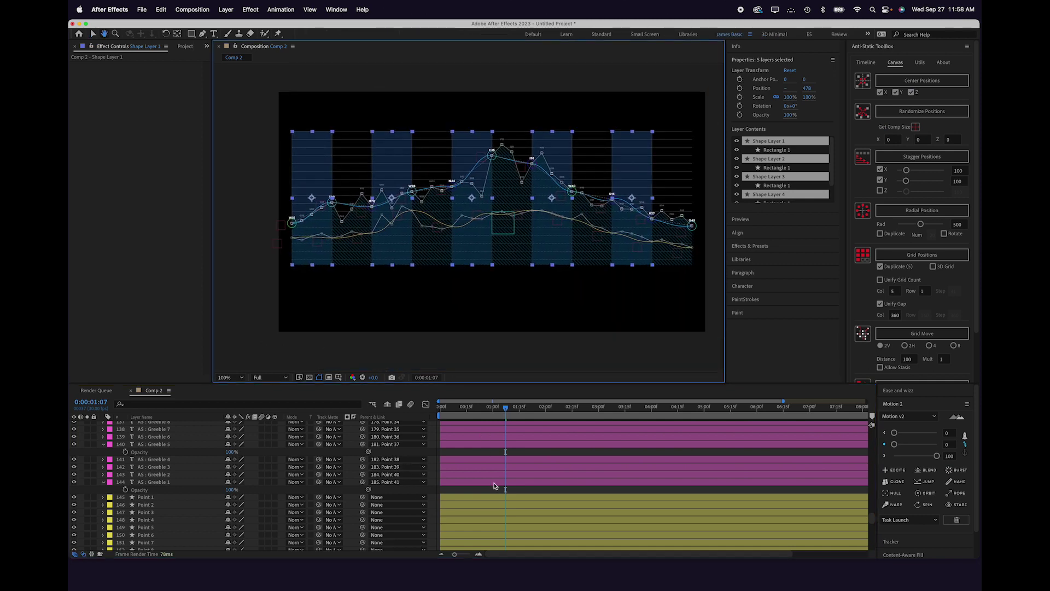
- Set the opacity of all five bar layers to 30% and check the graph at another frame
{"action": "scroll", "coordinate": [494, 486], "scroll_direction": "down", "scroll_amount": 10}
{"action": "key", "text": "t"}
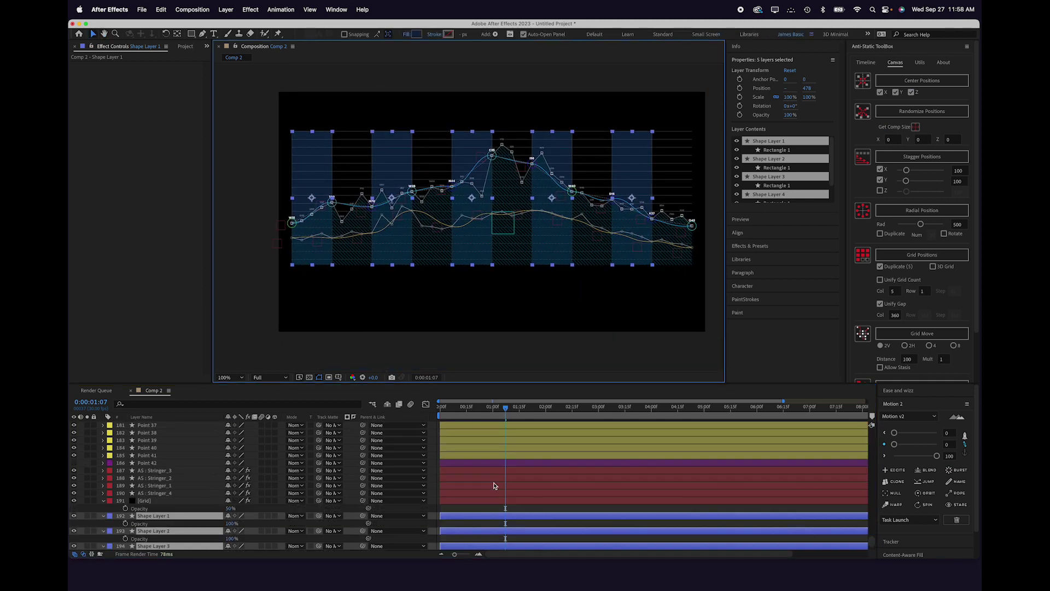
{"action": "left_click", "coordinate": [231, 524]}
{"action": "type", "text": "30"}
{"action": "key", "text": "Return"}
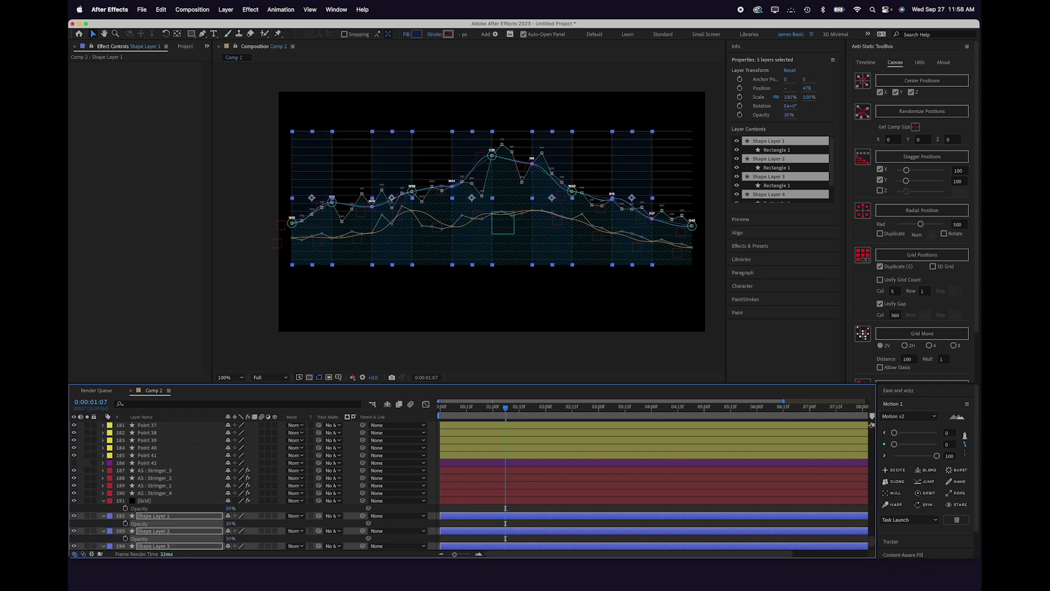
{"action": "key", "text": "super+shift+a"}
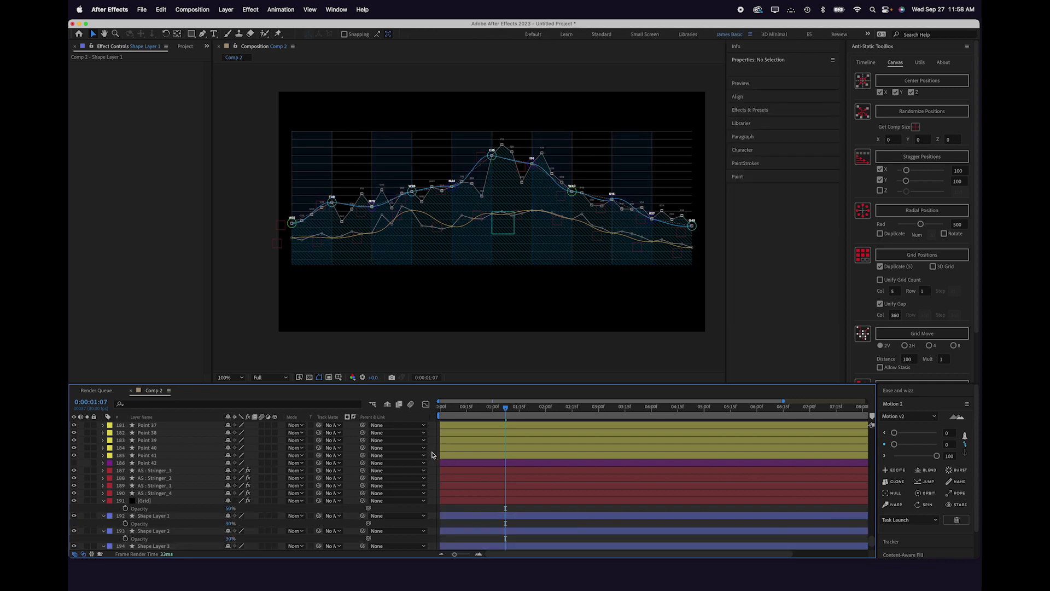
{"action": "mouse_move", "coordinate": [506, 410]}
{"action": "left_mouse_down"}
{"action": "mouse_move", "coordinate": [547, 409]}
{"action": "mouse_move", "coordinate": [469, 408]}
{"action": "mouse_move", "coordinate": [525, 412]}
{"action": "left_mouse_up"}
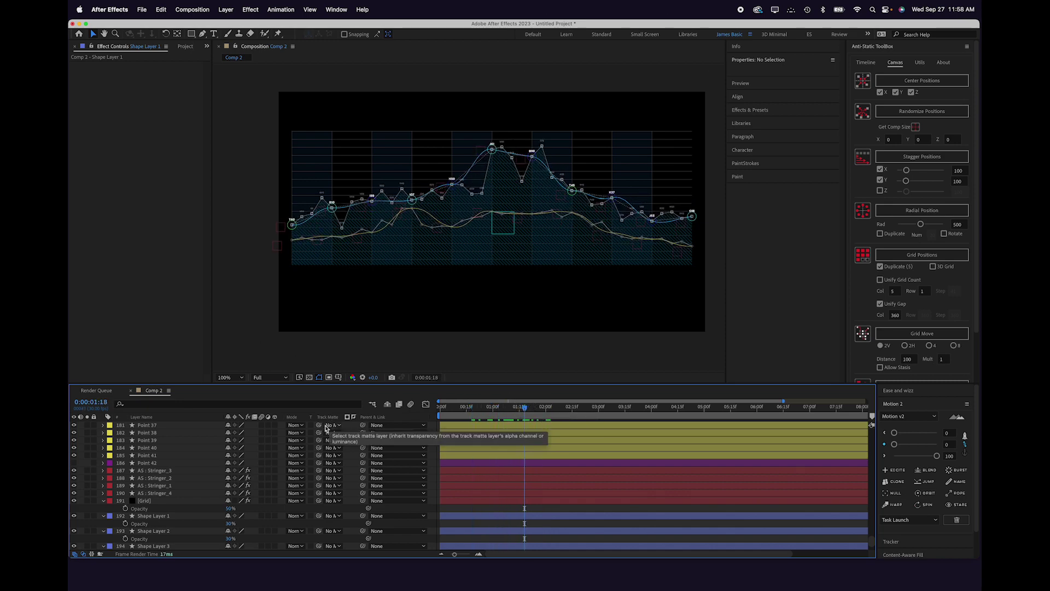
- Create a new shape layer with a rectangle above all other layers and set its size to 50 x 50
{"action": "scroll", "coordinate": [328, 465], "scroll_direction": "up", "scroll_amount": 20}
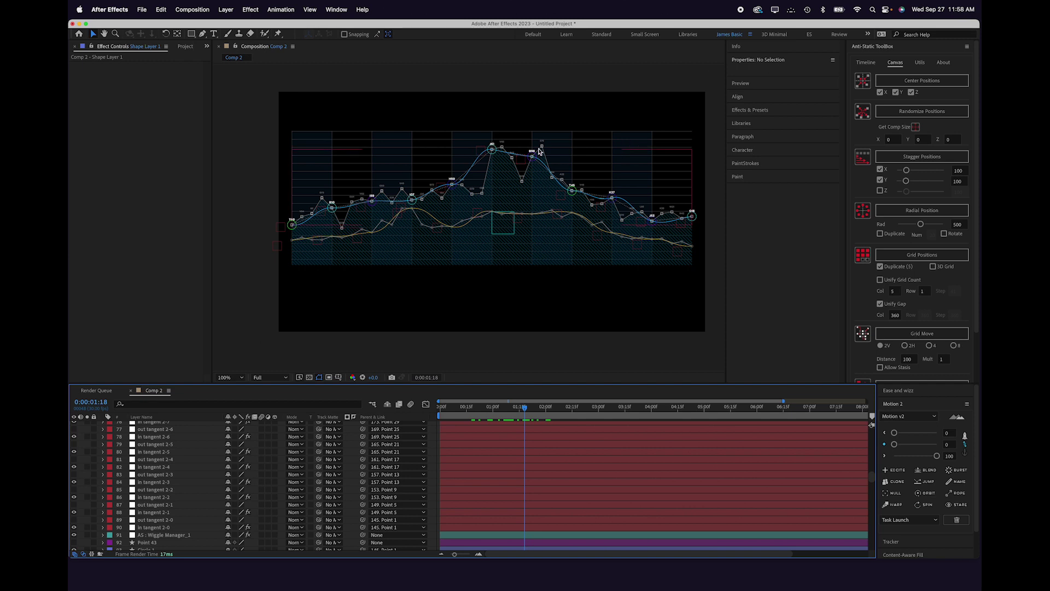
{"action": "scroll", "coordinate": [500, 459], "scroll_direction": "up", "scroll_amount": 15}
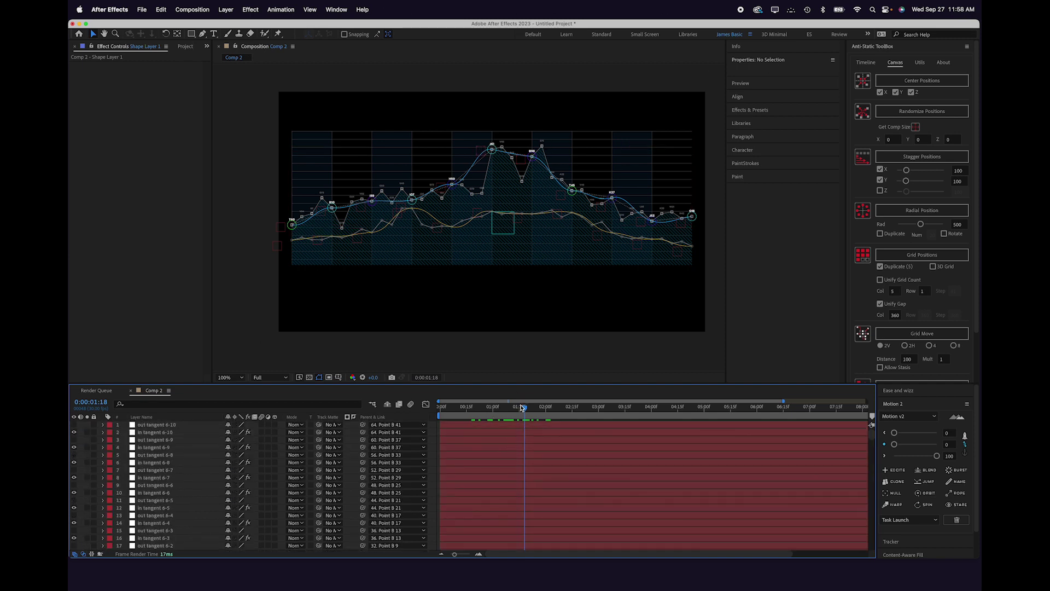
{"action": "left_click_drag", "start_coordinate": [524, 407], "coordinate": [474, 410]}
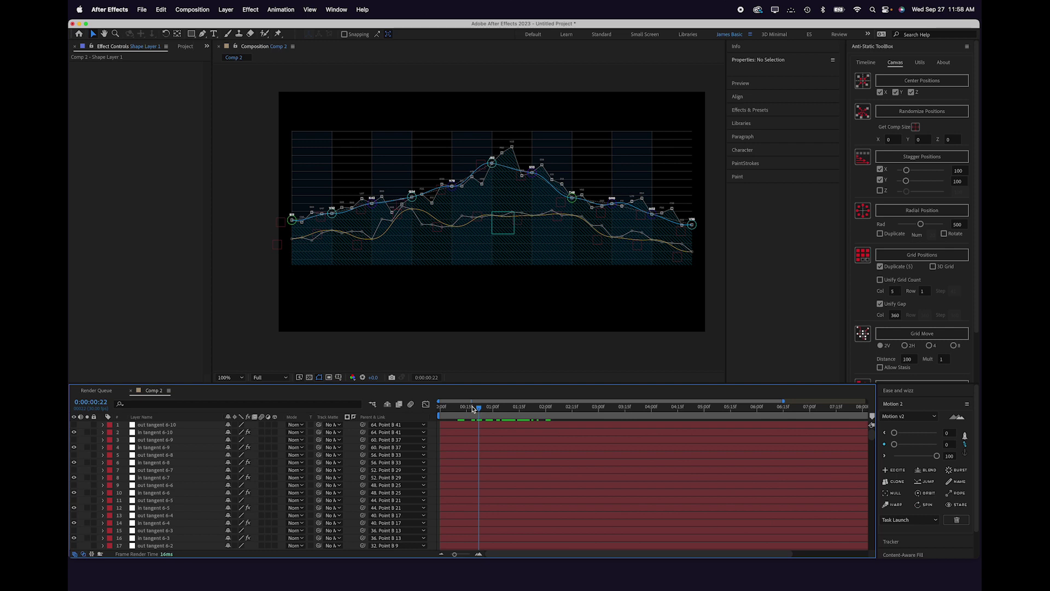
{"action": "double_click", "coordinate": [191, 34]}
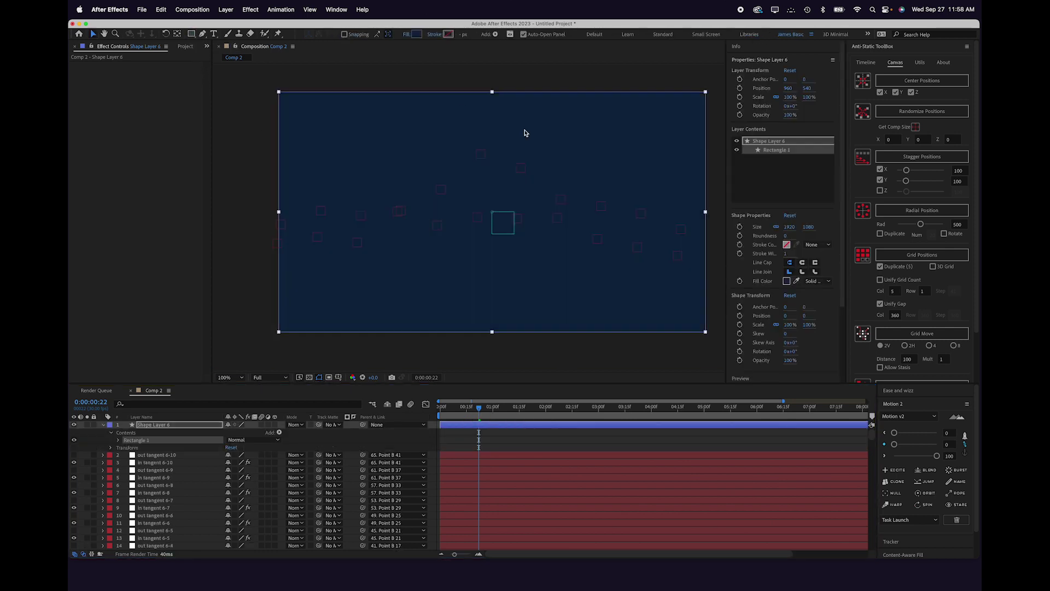
{"action": "left_click", "coordinate": [776, 226]}
{"action": "left_click", "coordinate": [790, 226]}
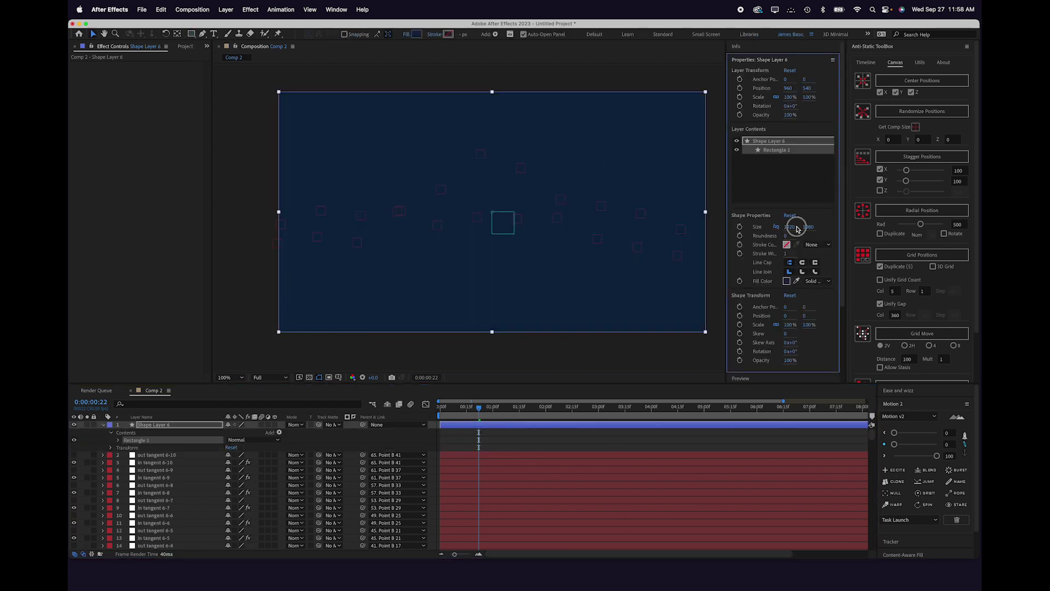
{"action": "key", "text": "Tab"}
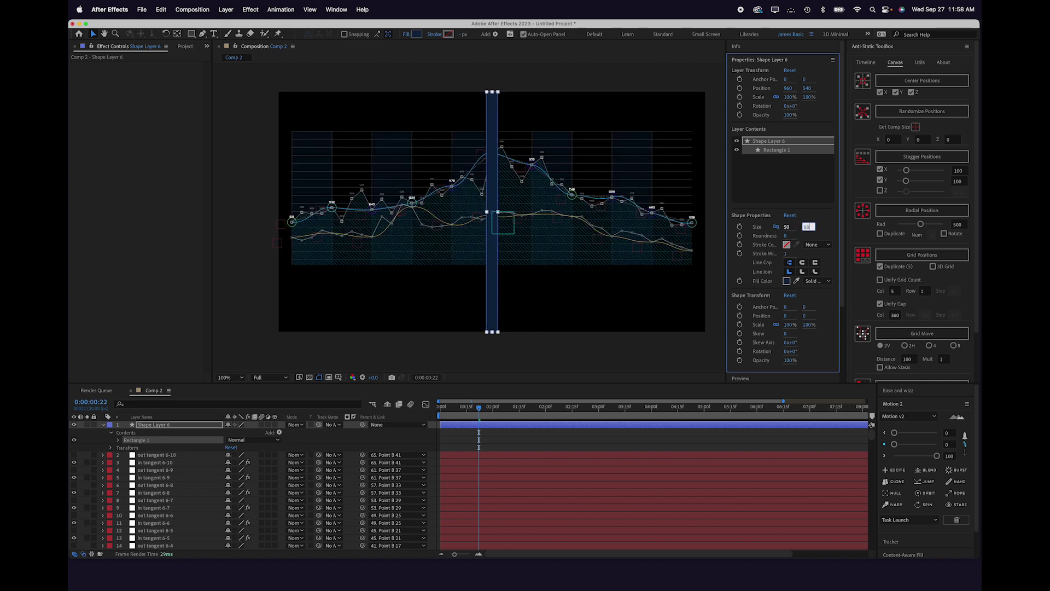
{"action": "type", "text": "50"}
{"action": "key", "text": "Return"}
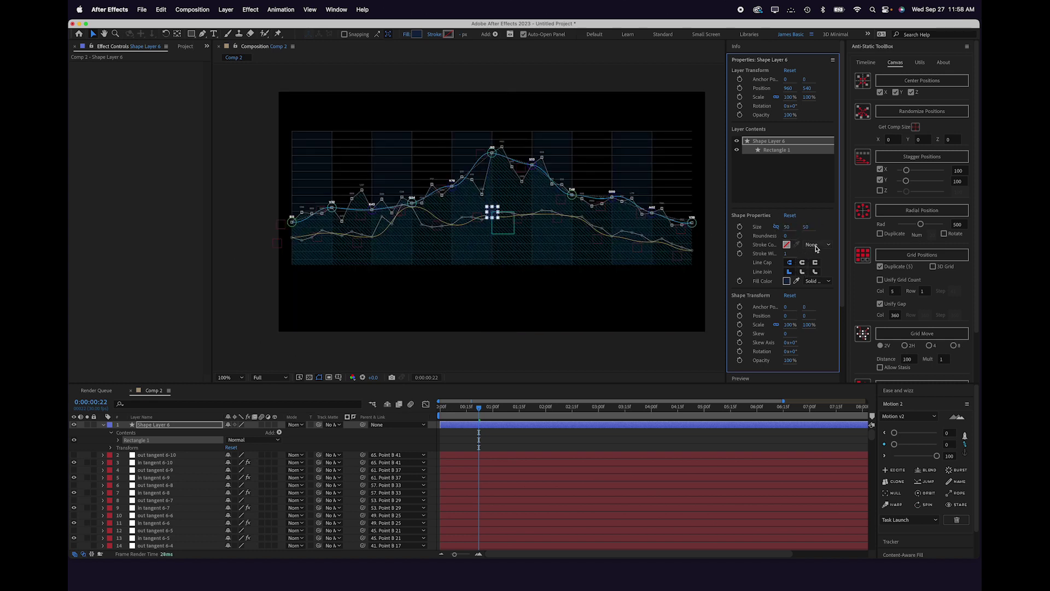
- Give the small square a solid red FD0404 stroke and set its fill to none
{"action": "left_click", "coordinate": [817, 244]}
{"action": "left_click", "coordinate": [814, 254]}
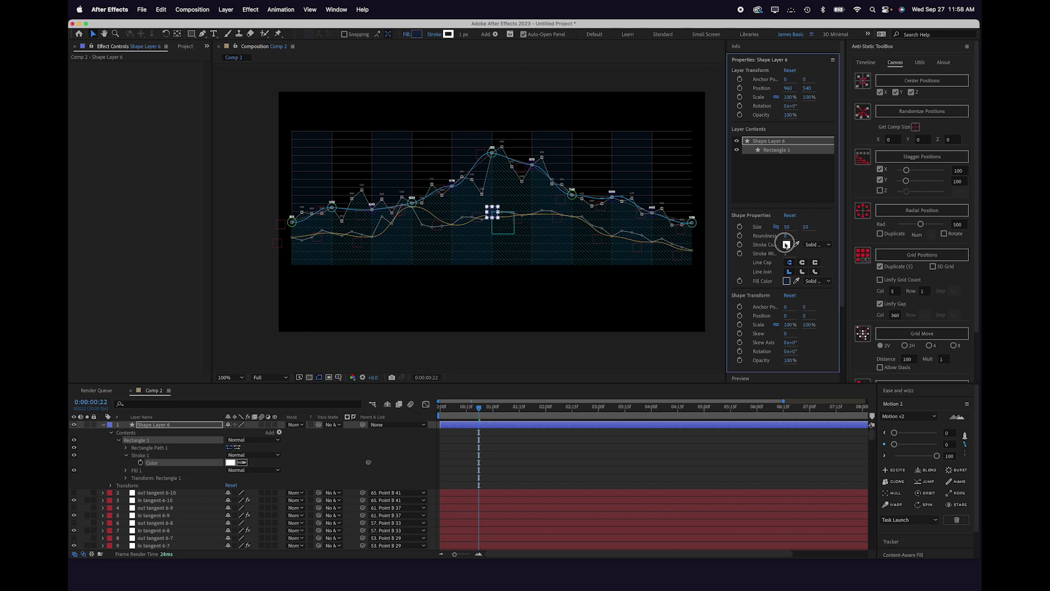
{"action": "left_click", "coordinate": [786, 244]}
{"action": "left_click", "coordinate": [548, 358]}
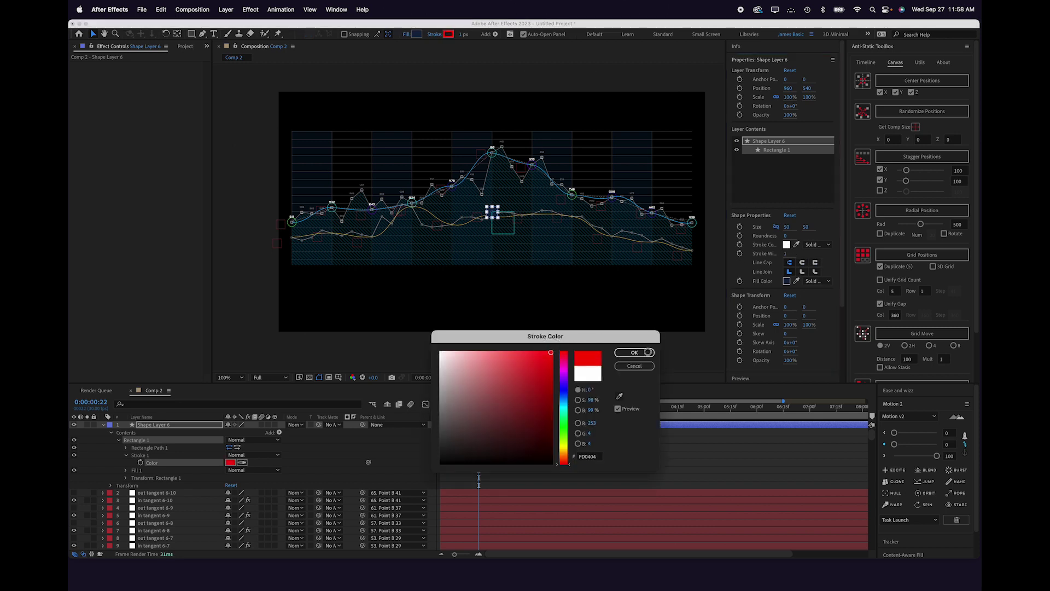
{"action": "left_click", "coordinate": [645, 352]}
{"action": "left_click", "coordinate": [816, 281]}
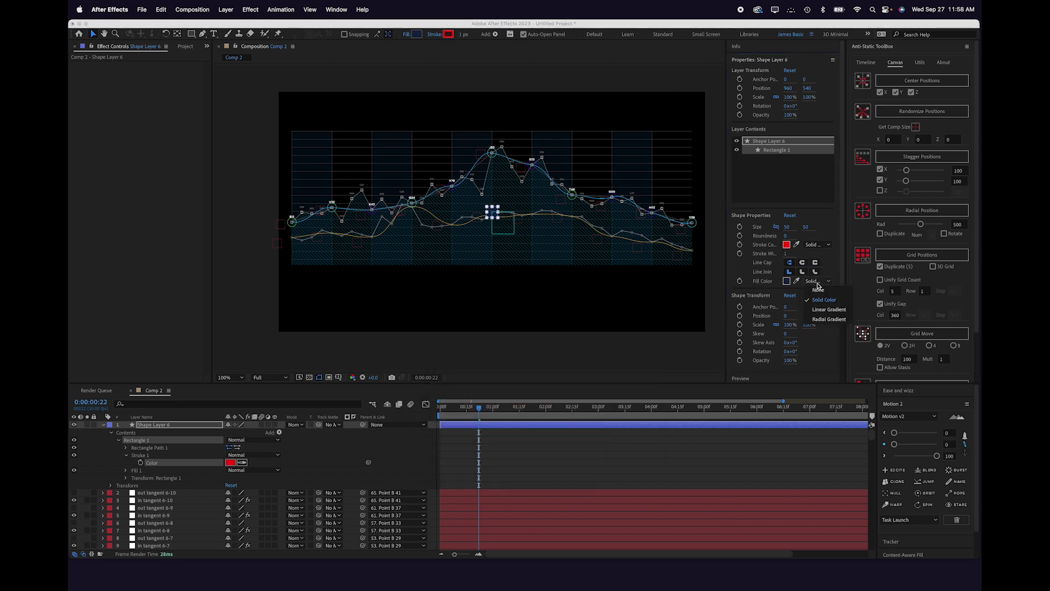
{"action": "left_click", "coordinate": [818, 291]}
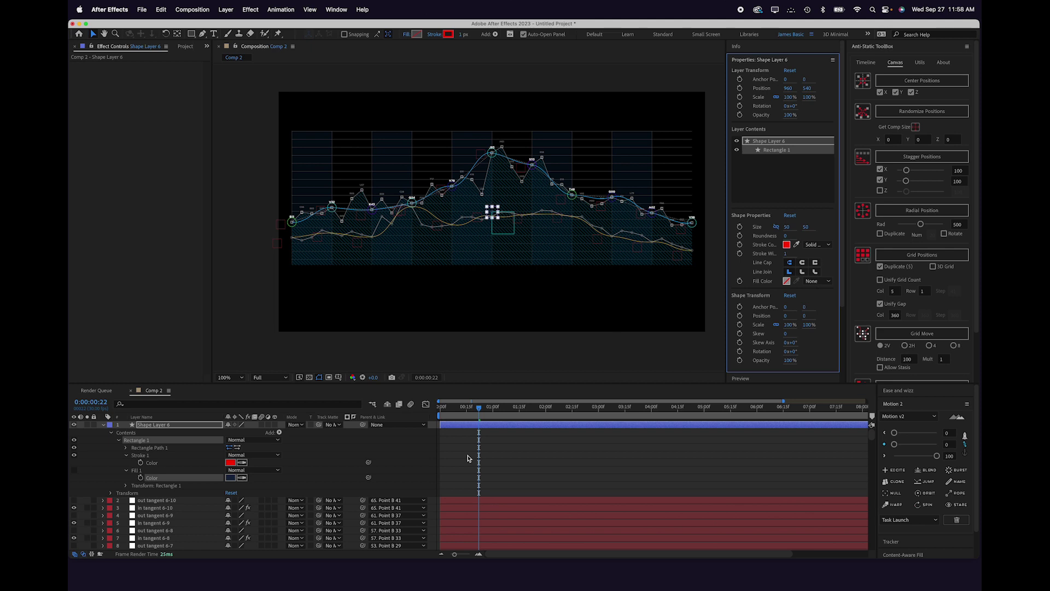
- Set the red square's stroke width to 3 px and deselect it
{"action": "left_click", "coordinate": [494, 213]}
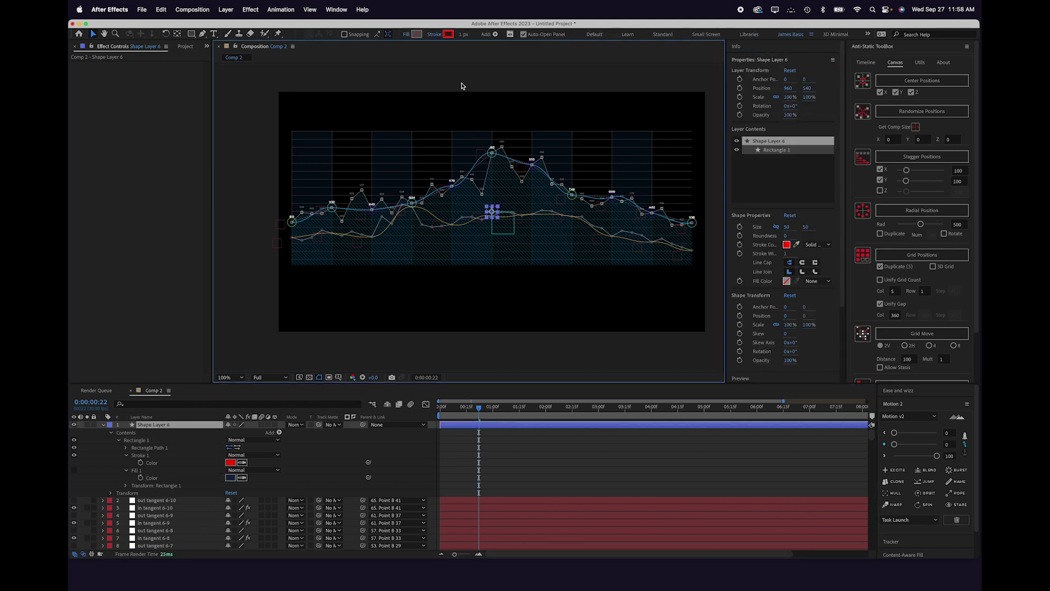
{"action": "left_click", "coordinate": [462, 35]}
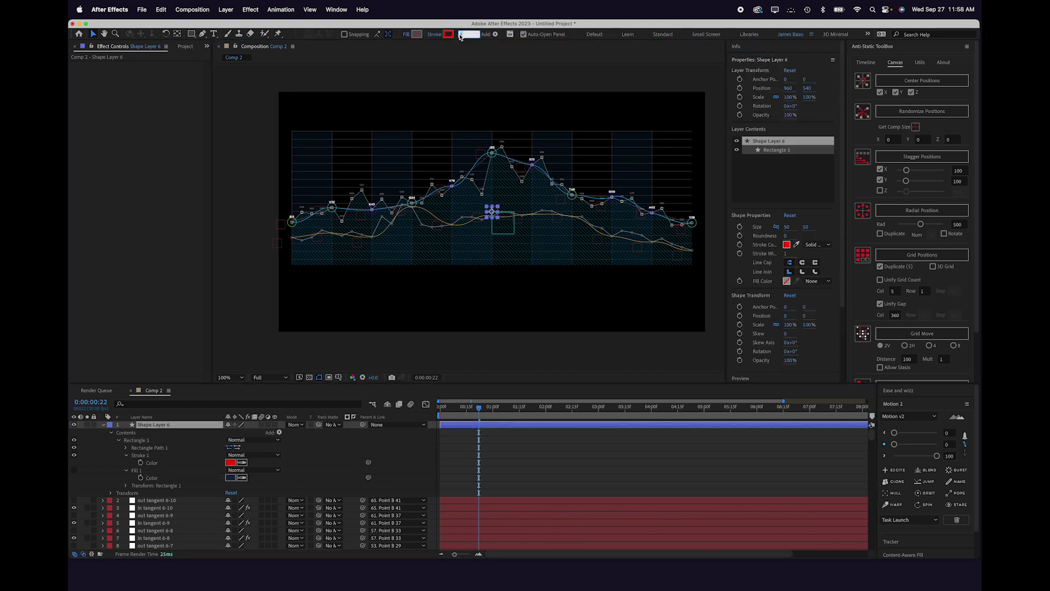
{"action": "type", "text": "3"}
{"action": "key", "text": "Return"}
{"action": "left_click", "coordinate": [530, 485]}
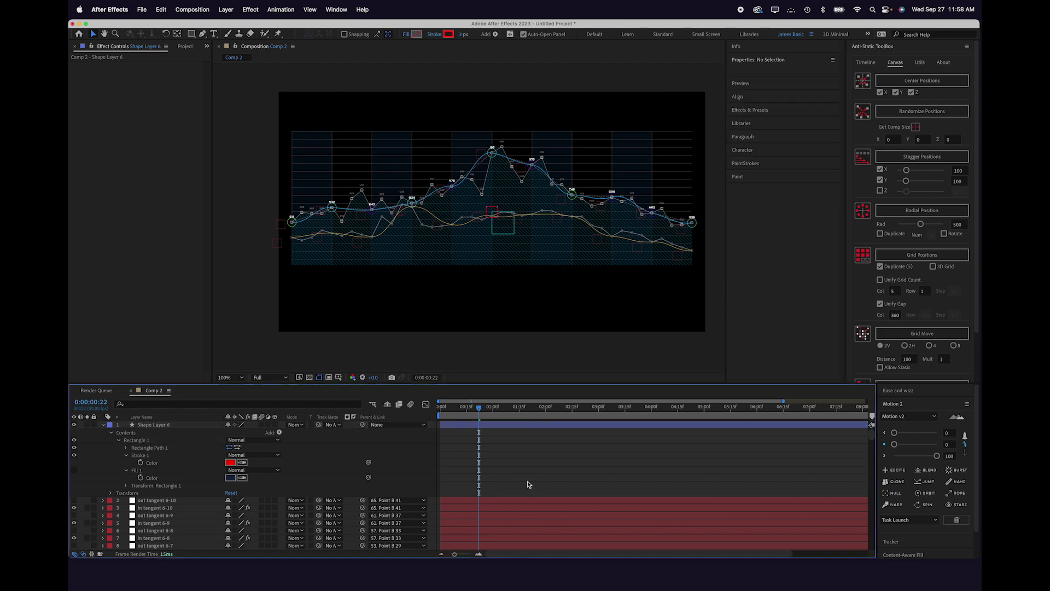
- Select the purple circle just right of the graph's peak and examine which point its layer is parented to
{"action": "key", "text": "period"}
{"action": "left_click_drag", "start_coordinate": [497, 169], "coordinate": [452, 241]}
{"action": "key", "text": "v"}
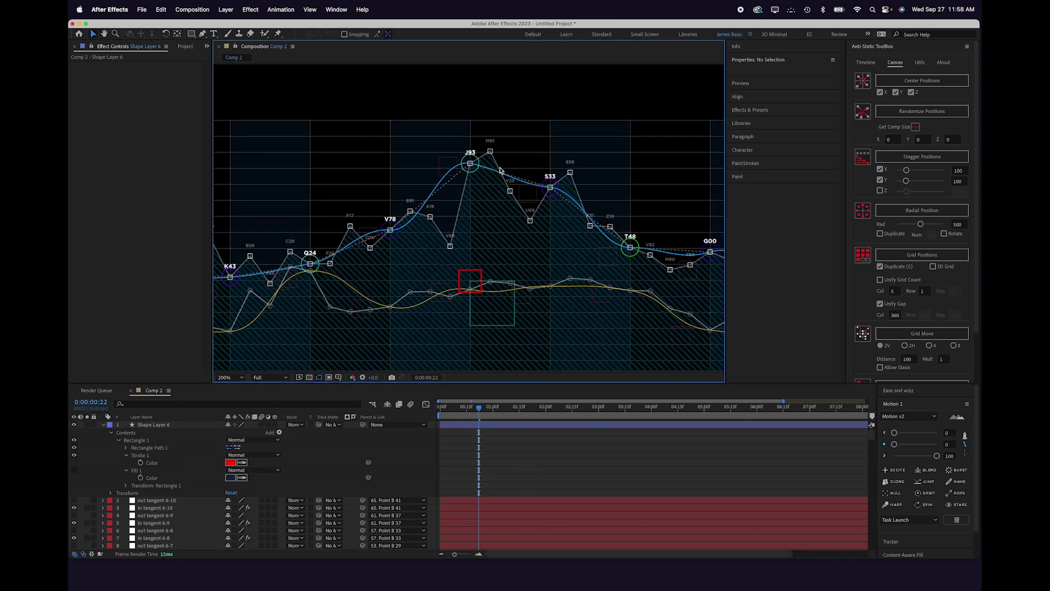
{"action": "left_click", "coordinate": [550, 193]}
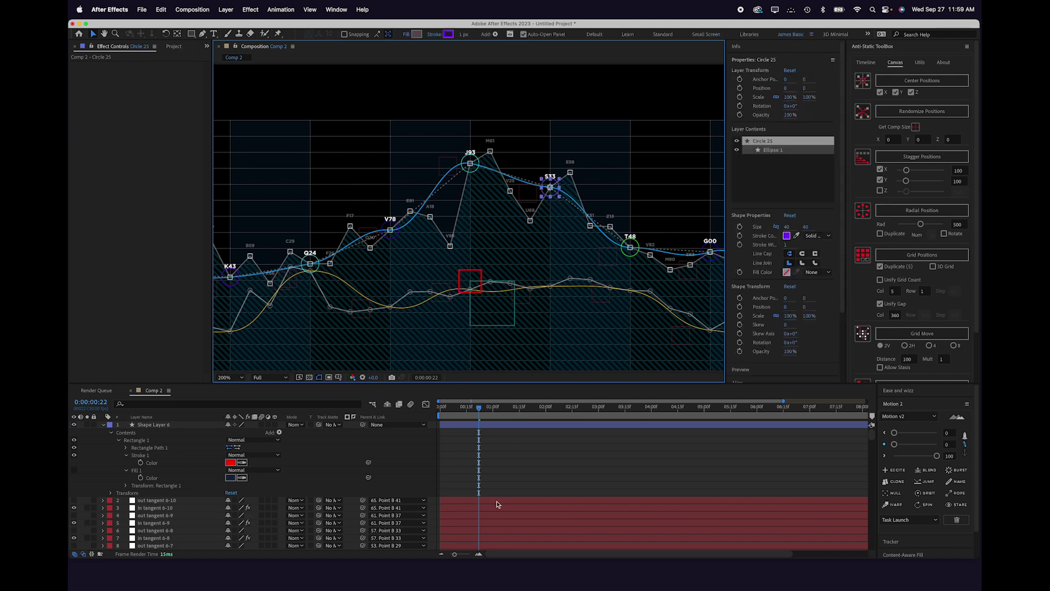
{"action": "scroll", "coordinate": [497, 504], "scroll_direction": "down", "scroll_amount": 20}
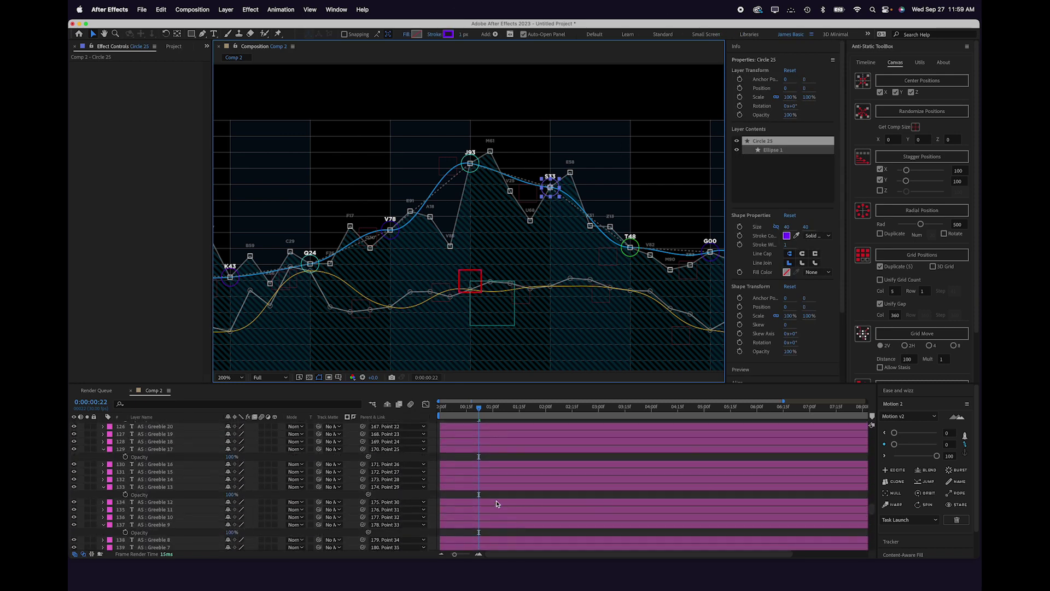
{"action": "scroll", "coordinate": [497, 504], "scroll_direction": "up", "scroll_amount": 15}
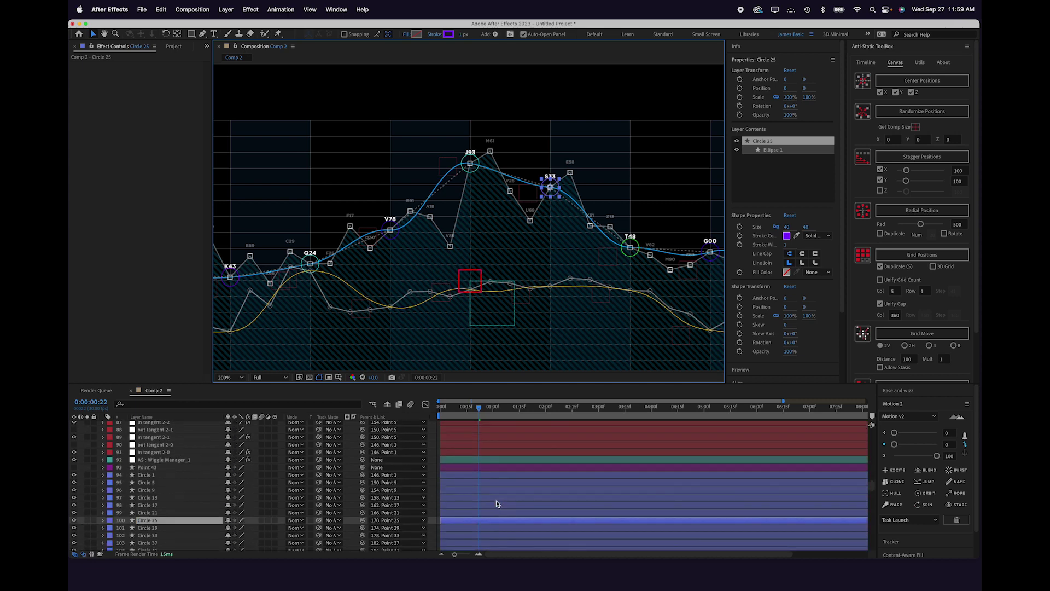
{"action": "scroll", "coordinate": [497, 504], "scroll_direction": "down", "scroll_amount": 2}
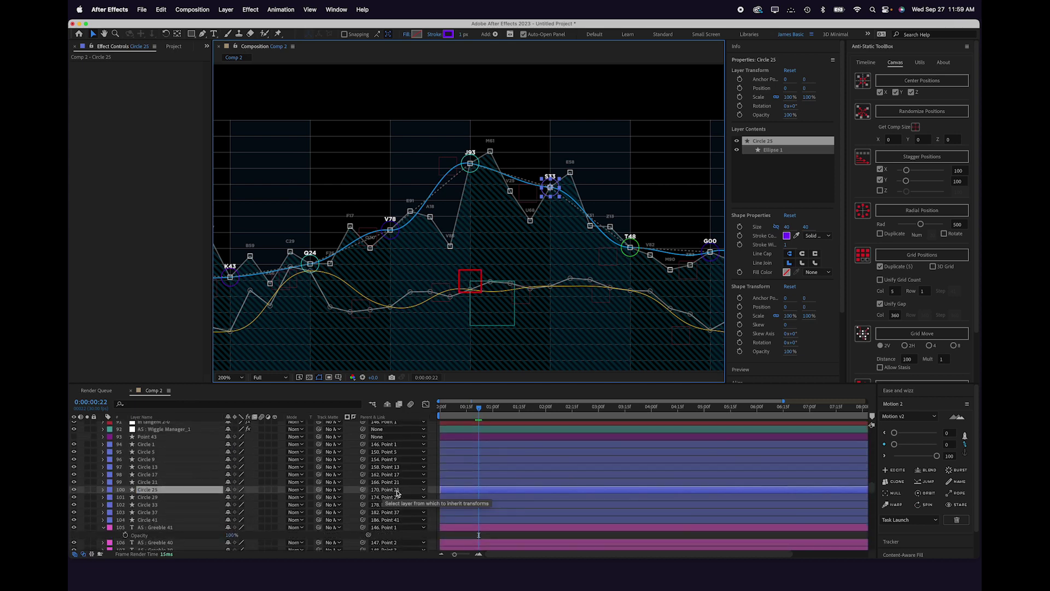
- Parent the red square's layer to Point 25 so that it jumps to that point's location on the graph
{"action": "left_click", "coordinate": [482, 275]}
{"action": "key", "text": "grave"}
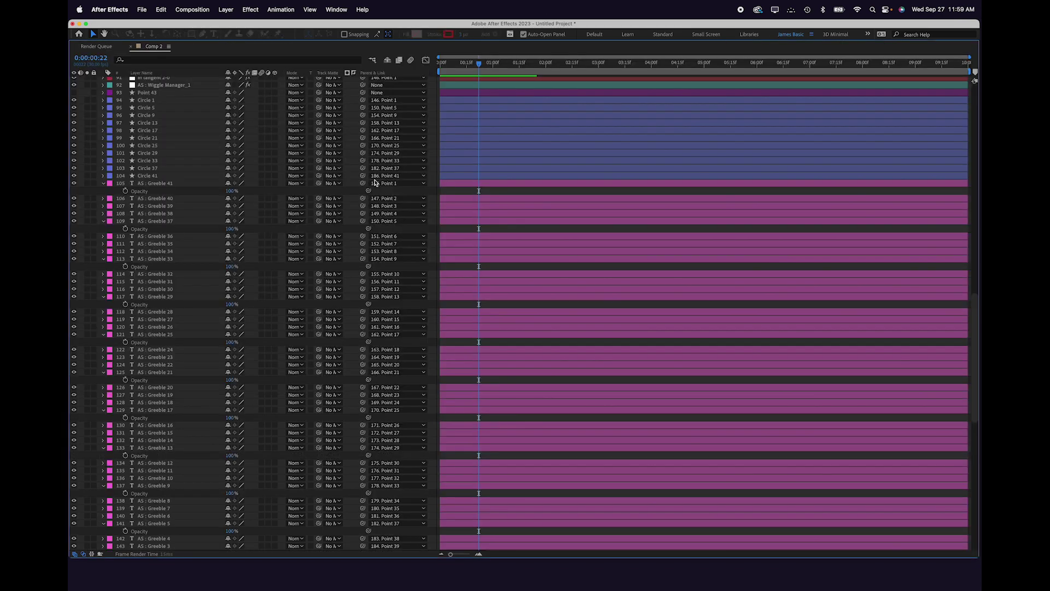
{"action": "scroll", "coordinate": [290, 186], "scroll_direction": "up", "scroll_amount": 15}
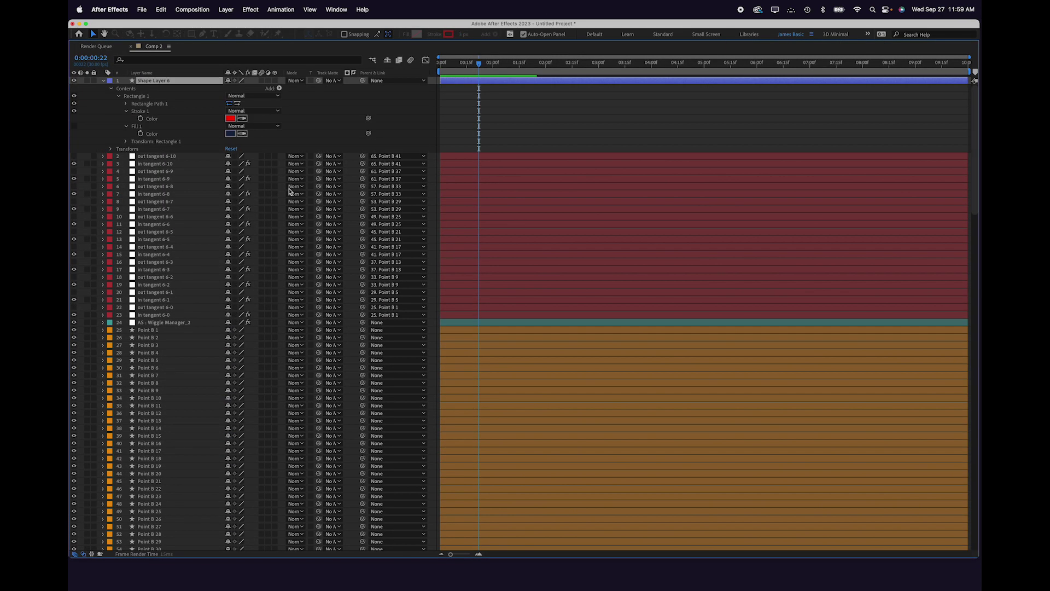
{"action": "left_click", "coordinate": [392, 82]}
{"action": "scroll", "coordinate": [421, 446], "scroll_direction": "down", "scroll_amount": 5}
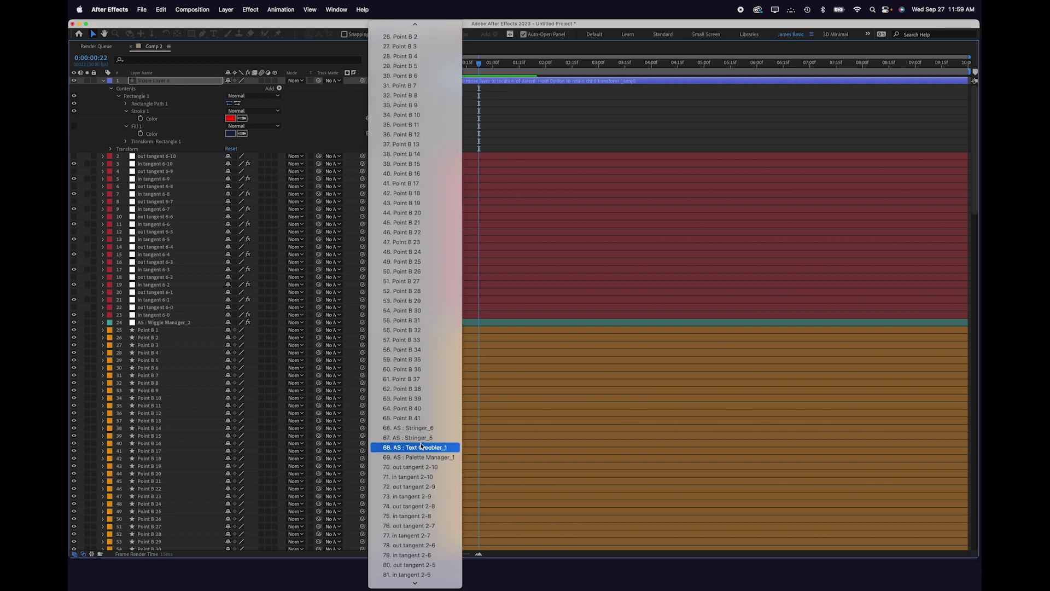
{"action": "scroll", "coordinate": [422, 447], "scroll_direction": "down", "scroll_amount": 10}
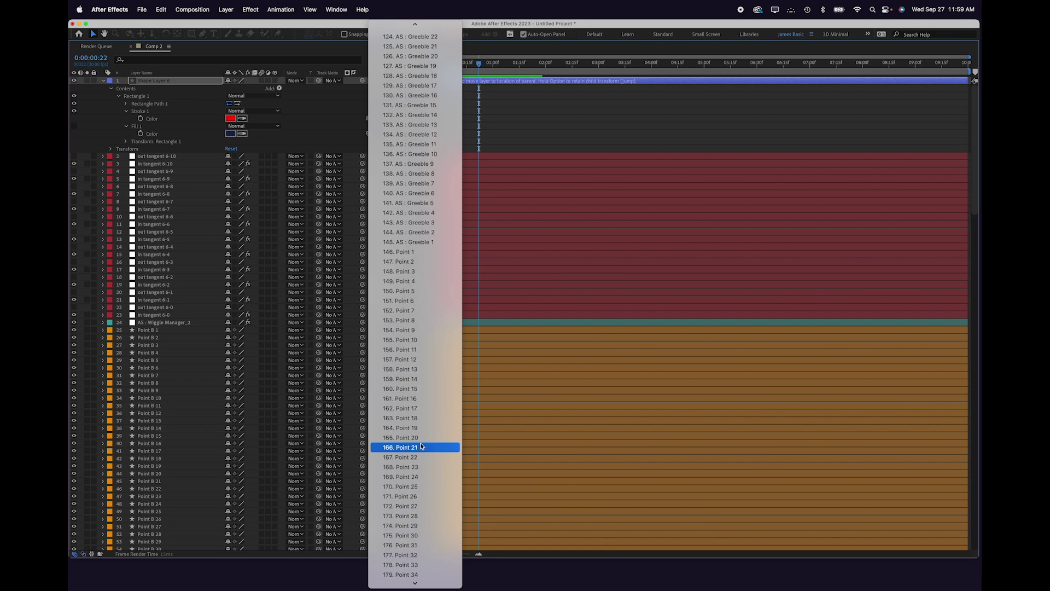
{"action": "left_click", "coordinate": [420, 487]}
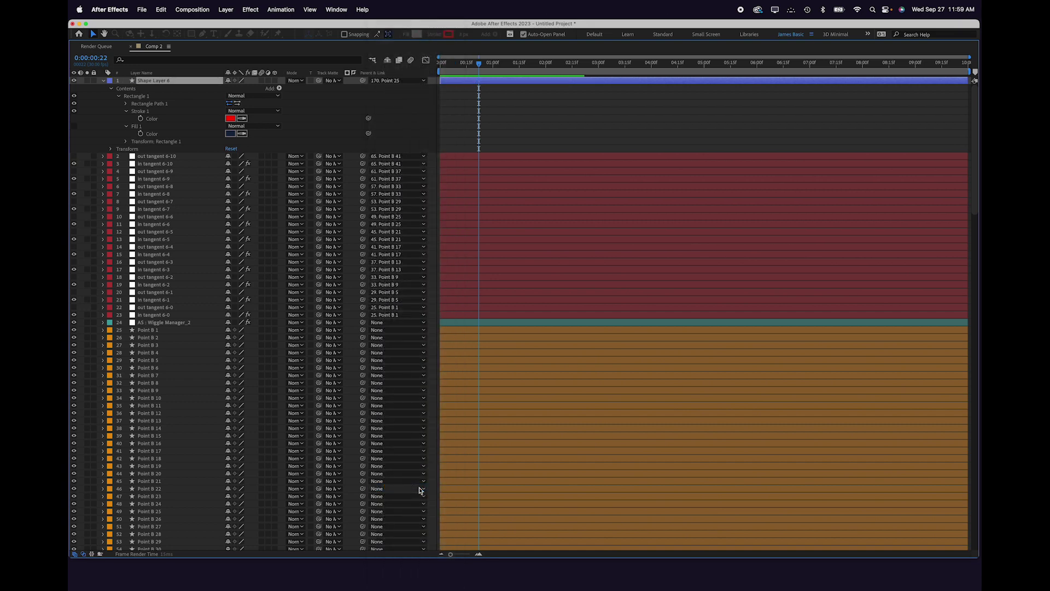
{"action": "key", "text": "grave"}
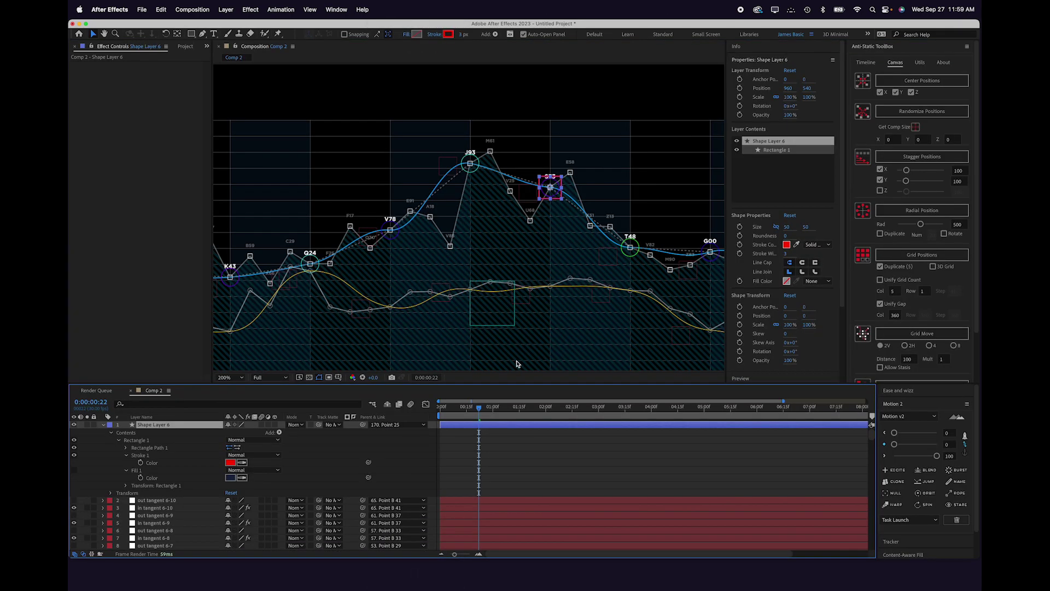
- Go to the first frame and move the red square's layer directly below AS : Wiggle Manager_2 in the layer stack
{"action": "left_click_drag", "start_coordinate": [481, 410], "coordinate": [399, 408]}
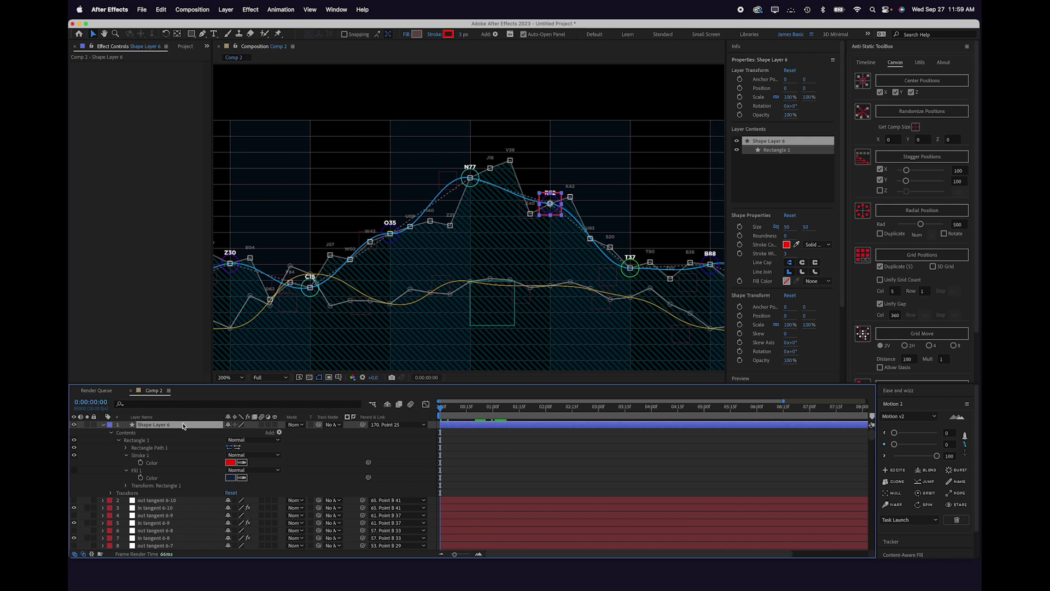
{"action": "key", "text": "grave"}
{"action": "left_click_drag", "start_coordinate": [173, 83], "coordinate": [173, 328]}
{"action": "key", "text": "grave"}
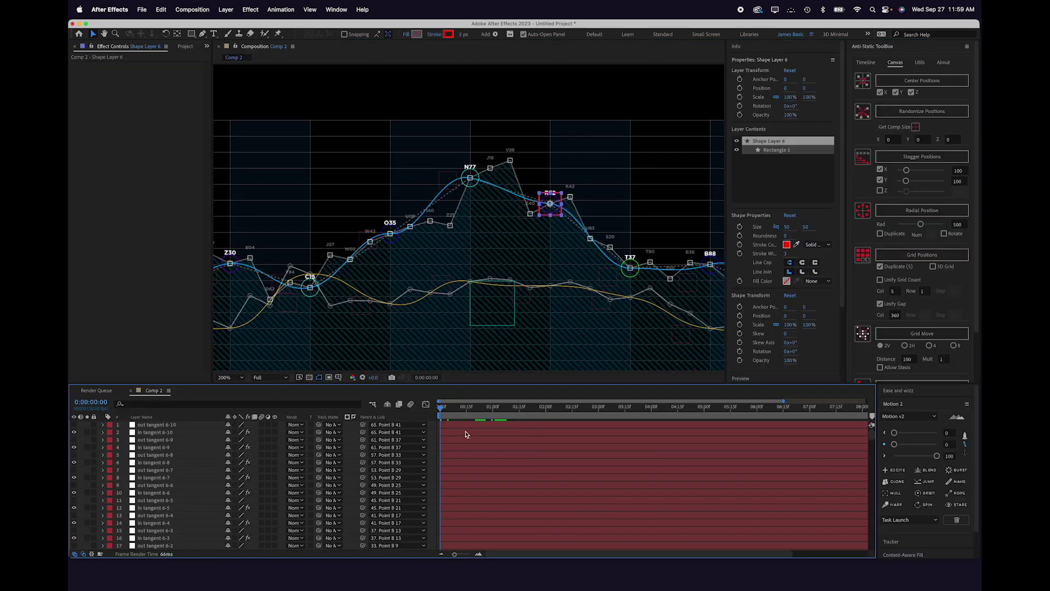
- Keyframe the red square's opacity at 100% on the first frame and 20% five frames in
{"action": "key", "text": "u"}
{"action": "key", "text": "u"}
{"action": "scroll", "coordinate": [482, 451], "scroll_direction": "up", "scroll_amount": 5}
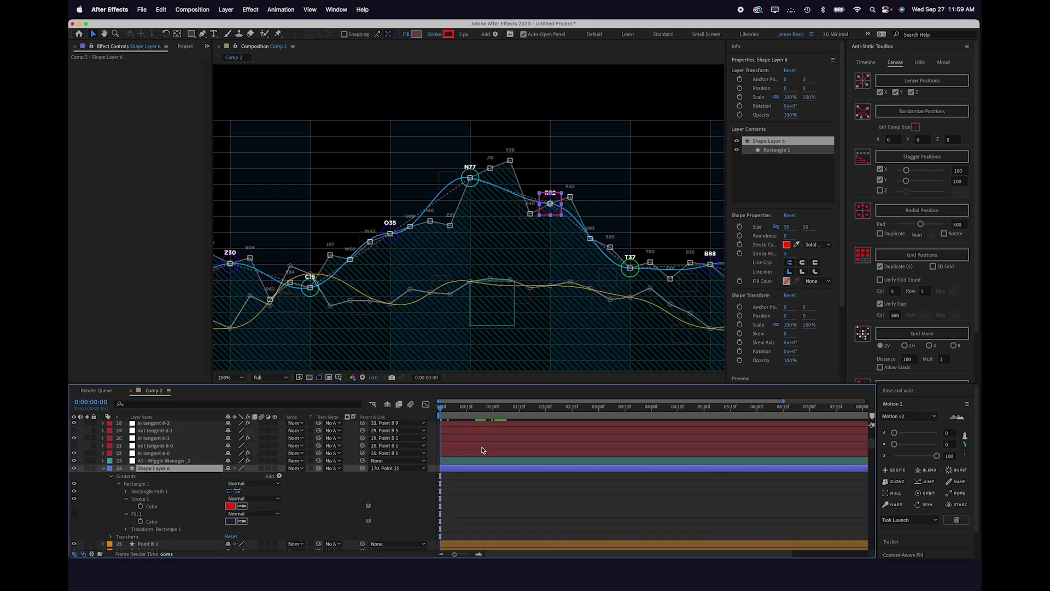
{"action": "key", "text": "t"}
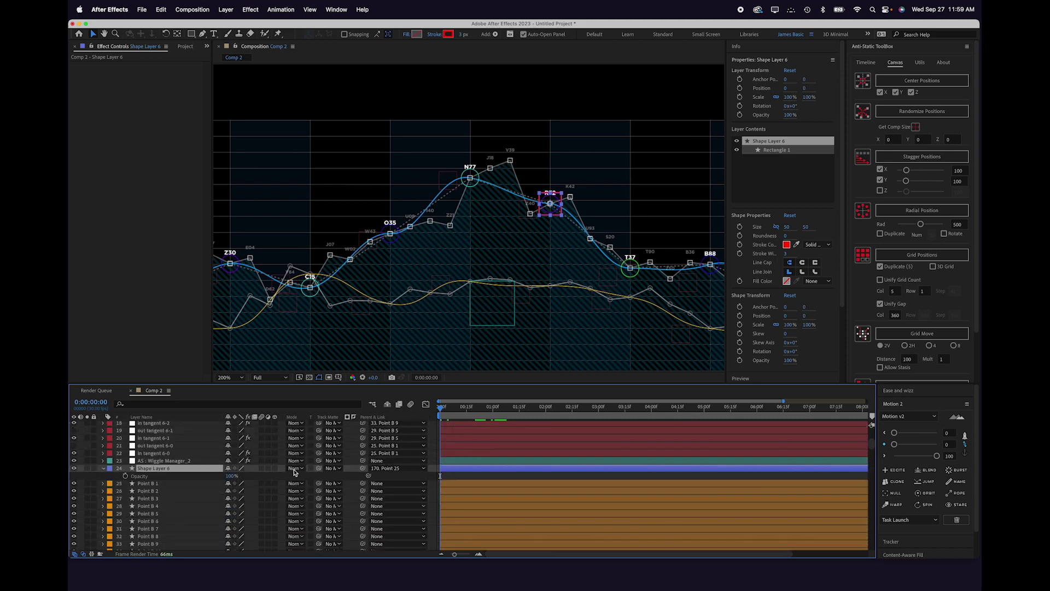
{"action": "left_click", "coordinate": [126, 476]}
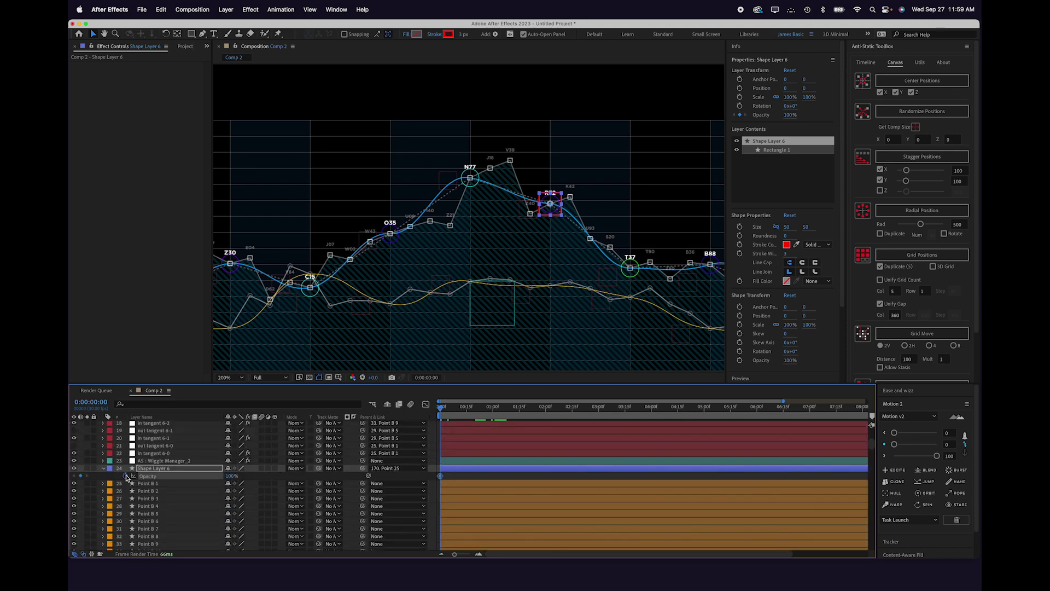
{"action": "key", "text": "Page_Down"}
{"action": "key", "text": "Page_Down"}
{"action": "key", "text": "Page_Down"}
{"action": "key", "text": "Page_Down"}
{"action": "key", "text": "Page_Down"}
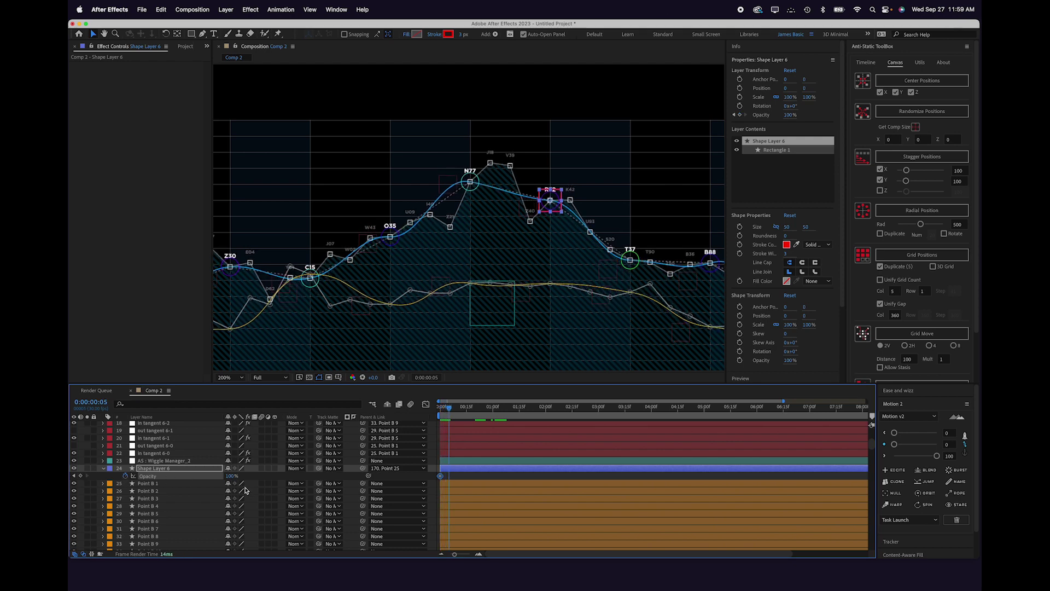
{"action": "left_click", "coordinate": [229, 476]}
{"action": "key", "text": "Return"}
- Loop the red square's opacity keyframes with Anti-Static ToolBox in Pingpong mode and deselect the layer
{"action": "left_click", "coordinate": [867, 64]}
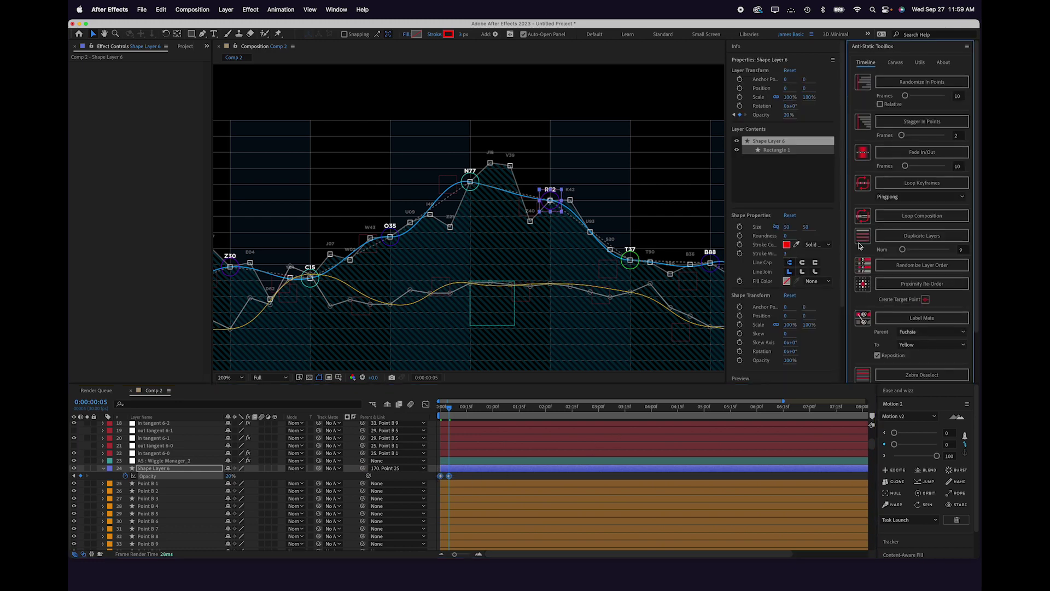
{"action": "left_click", "coordinate": [906, 184]}
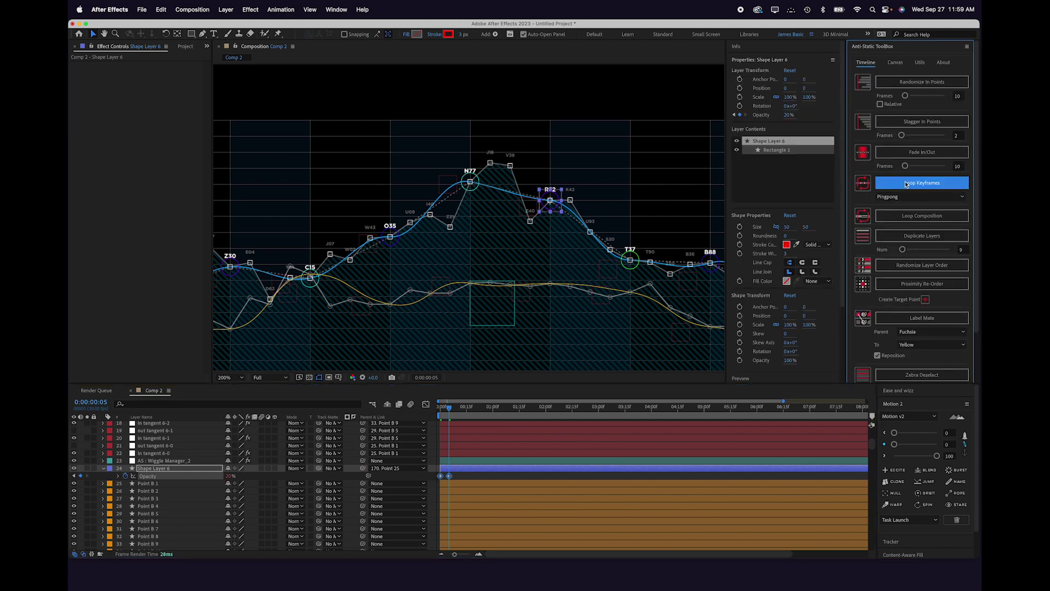
{"action": "left_click", "coordinate": [432, 472]}
- Zoom out to the whole composition and preview the animation from the first frame in an enlarged view
{"action": "key", "text": "comma"}
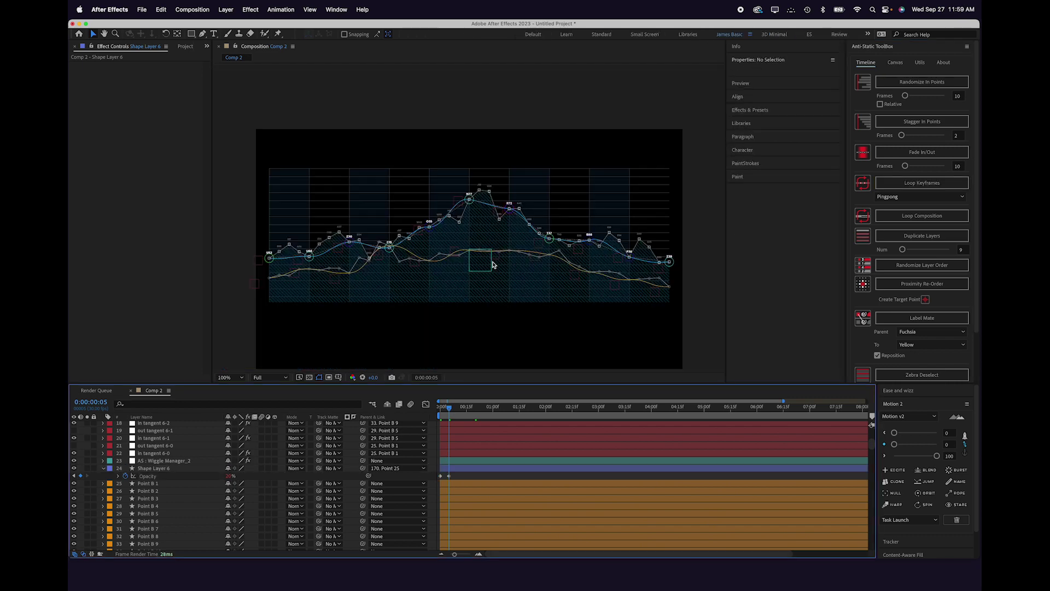
{"action": "left_click", "coordinate": [535, 253]}
{"action": "left_click_drag", "start_coordinate": [535, 253], "coordinate": [521, 235]}
{"action": "left_click", "coordinate": [471, 400]}
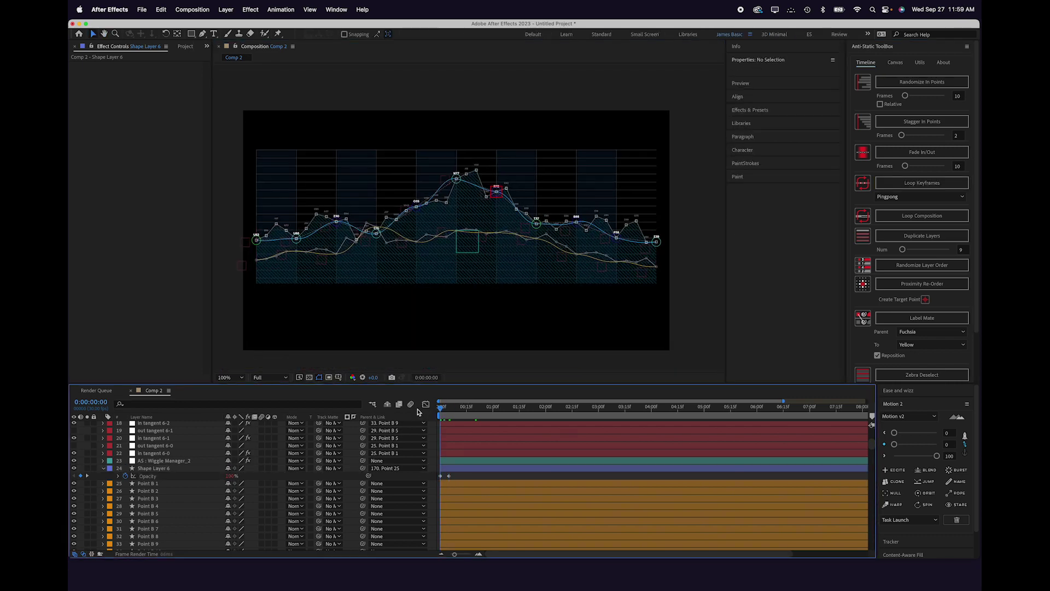
{"action": "key", "text": "Home"}
{"action": "key", "text": "grave"}
{"action": "key", "text": "space"}
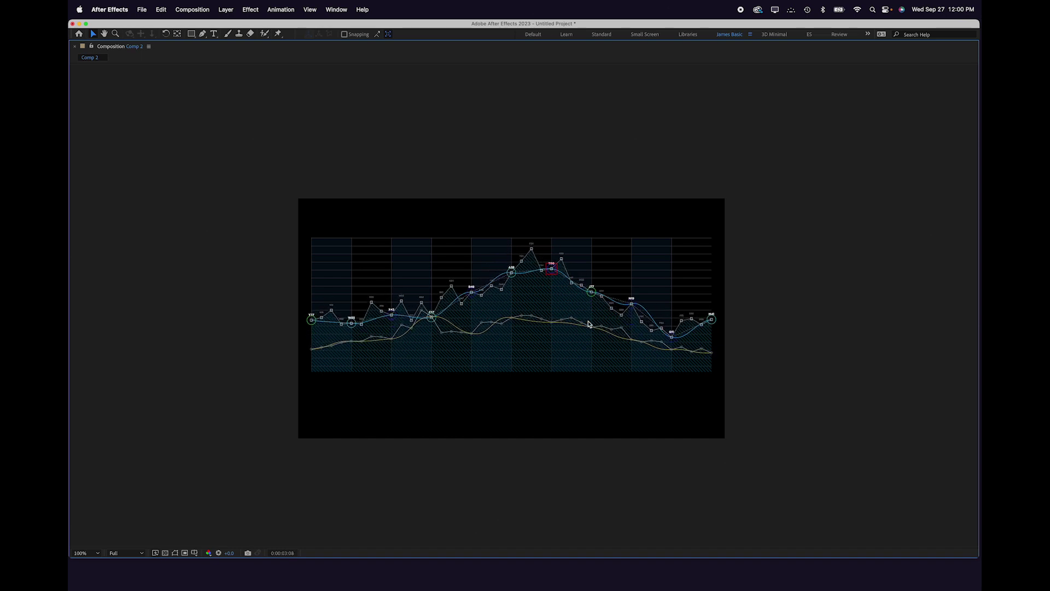
{"action": "key", "text": "grave"}
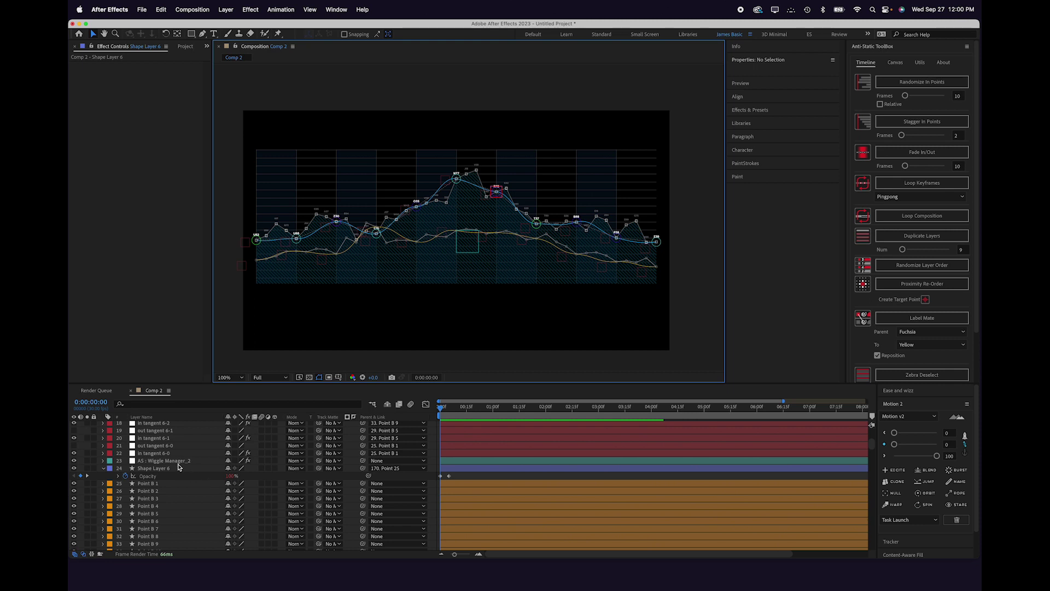
- On AS : Wiggle Manager_2, set the Y Position Wiggles Per Second to 7 and the Wiggle Amount to 10
{"action": "scroll", "coordinate": [178, 466], "scroll_direction": "up", "scroll_amount": 5}
{"action": "scroll", "coordinate": [178, 465], "scroll_direction": "down", "scroll_amount": 6}
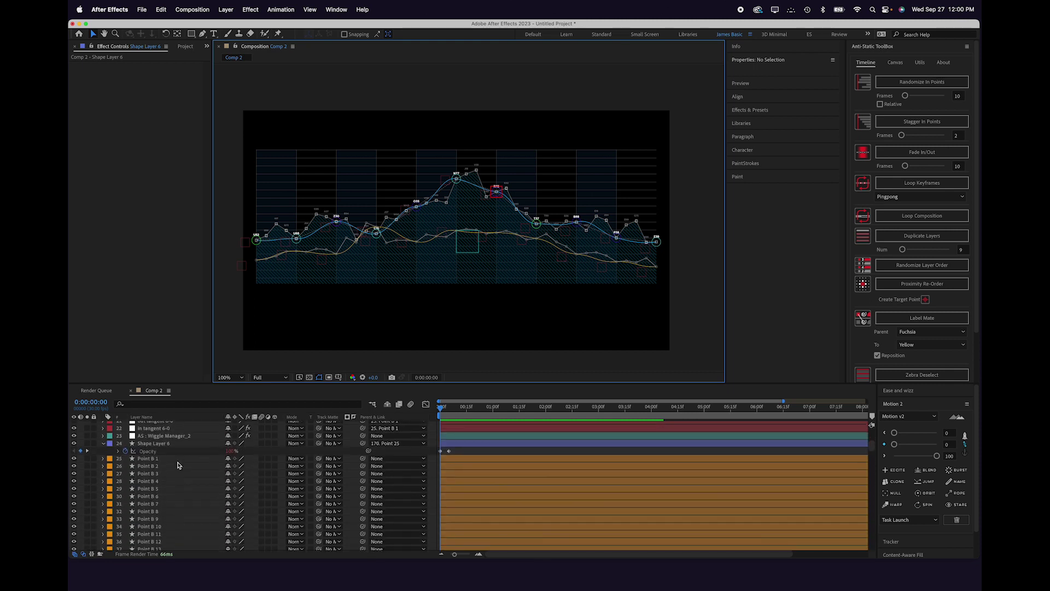
{"action": "left_click", "coordinate": [181, 436]}
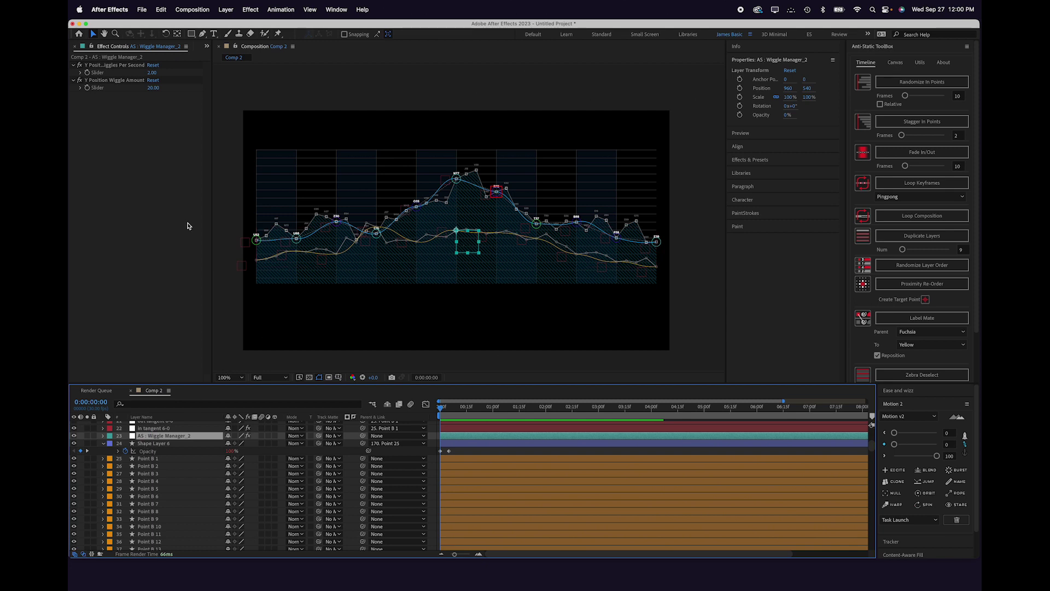
{"action": "left_click", "coordinate": [153, 74]}
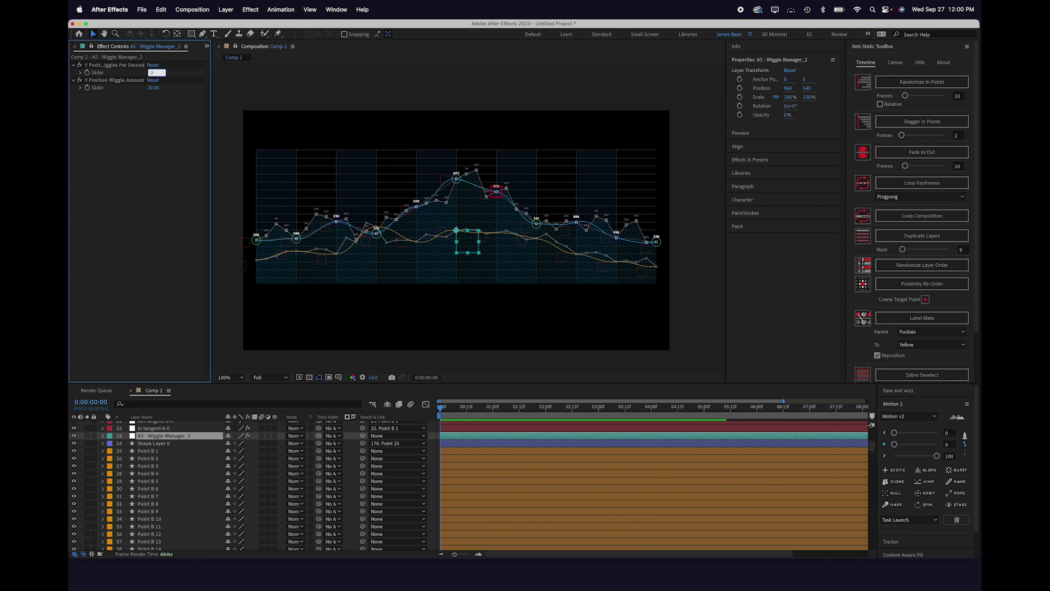
{"action": "key", "text": "Tab"}
{"action": "type", "text": "10"}
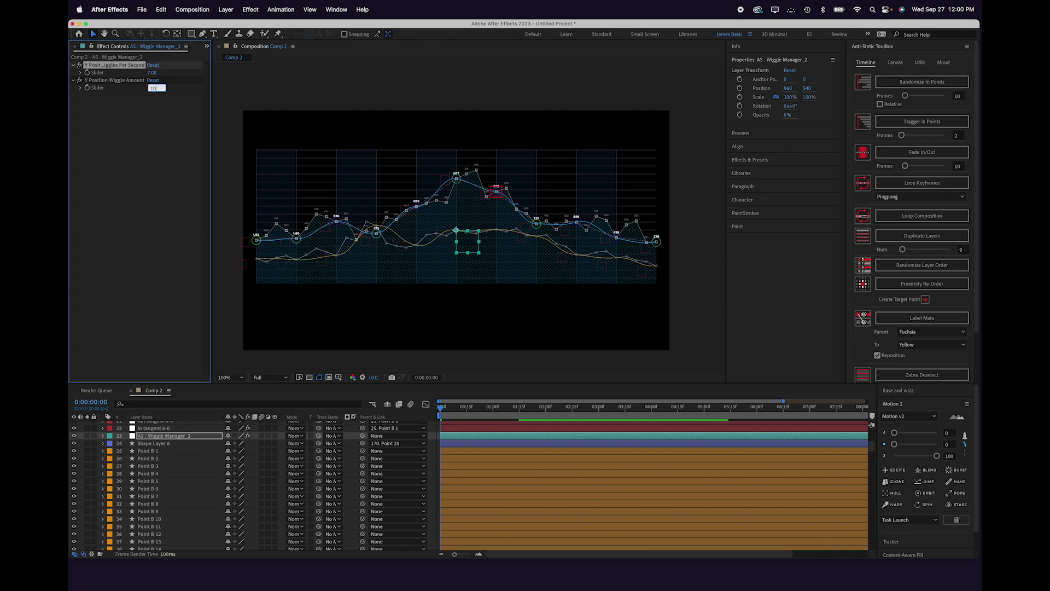
{"action": "key", "text": "Return"}
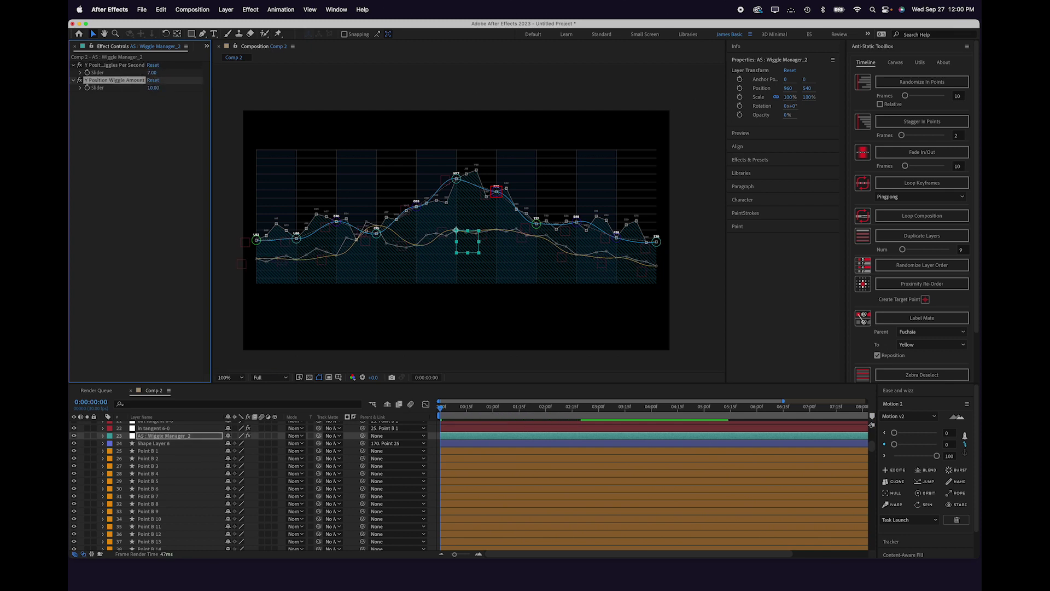
{"action": "left_click", "coordinate": [441, 412]}
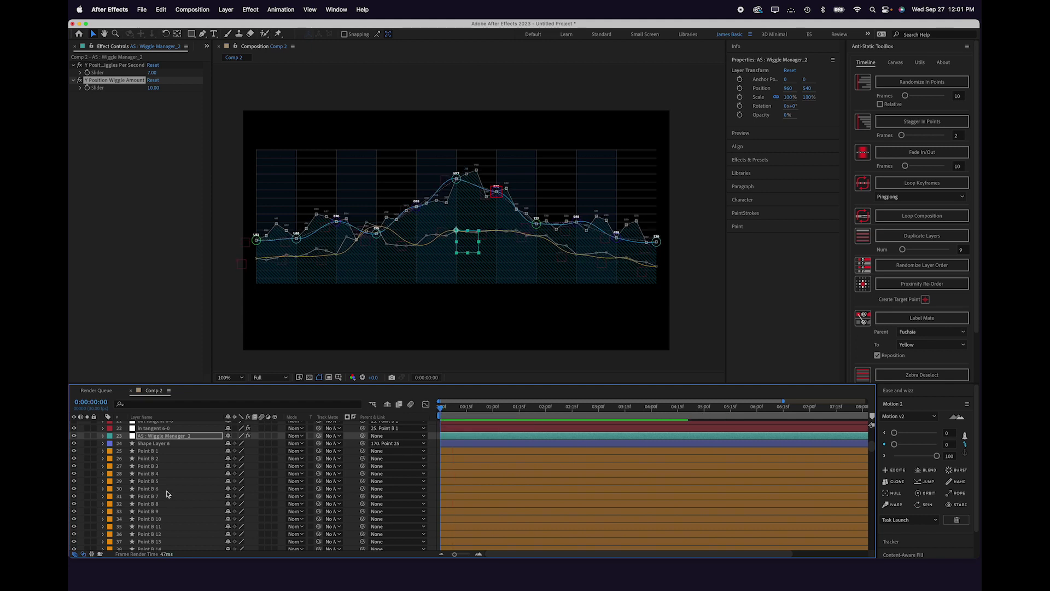
- Add posterizeTime(4); as a new first line of Point B 1's Y Position wiggle expression
{"action": "left_click", "coordinate": [142, 452]}
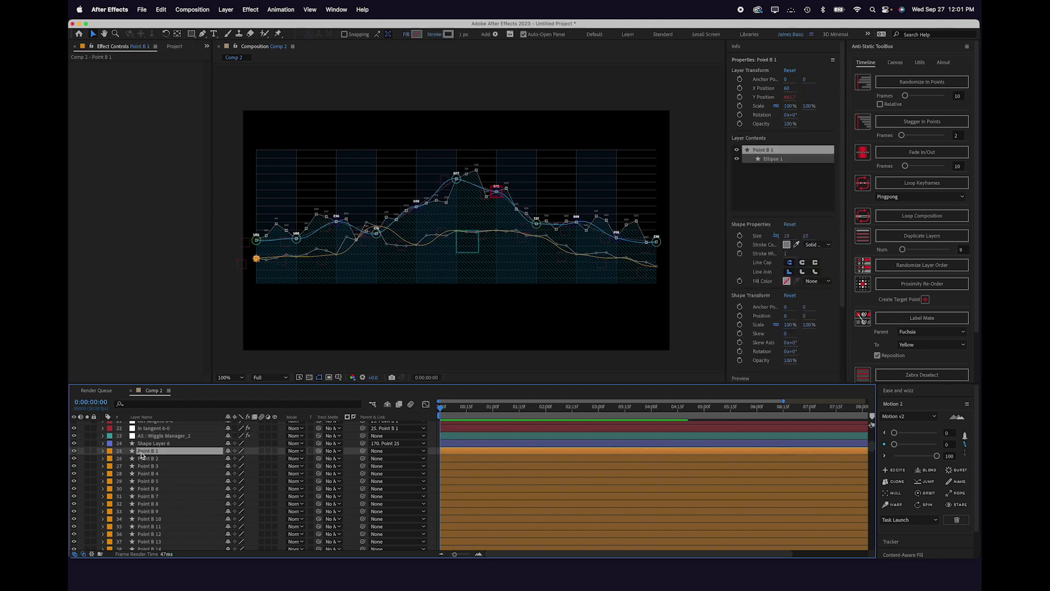
{"action": "key", "text": "p"}
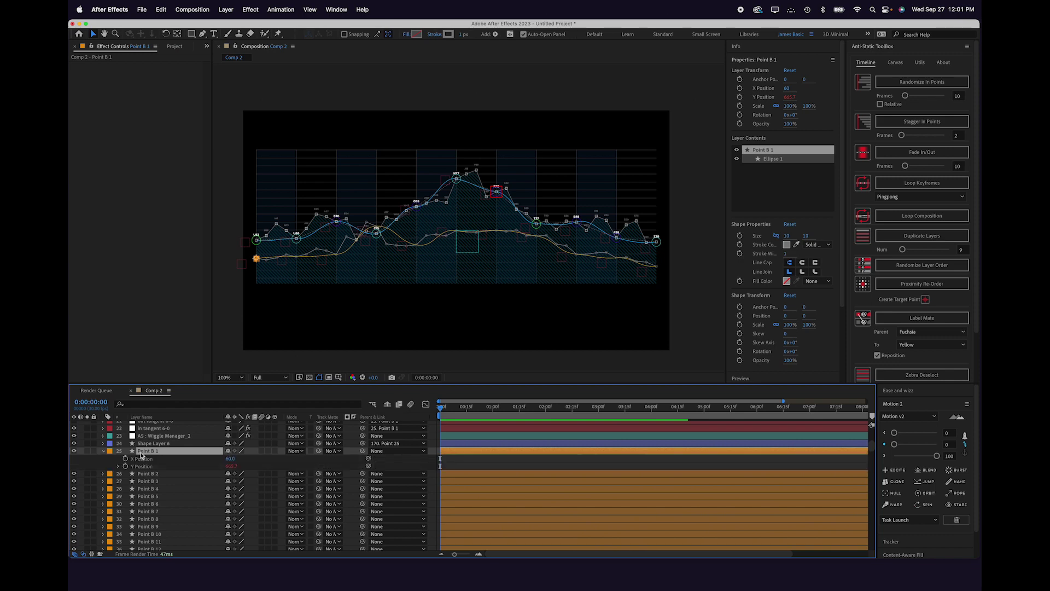
{"action": "left_click", "coordinate": [118, 467]}
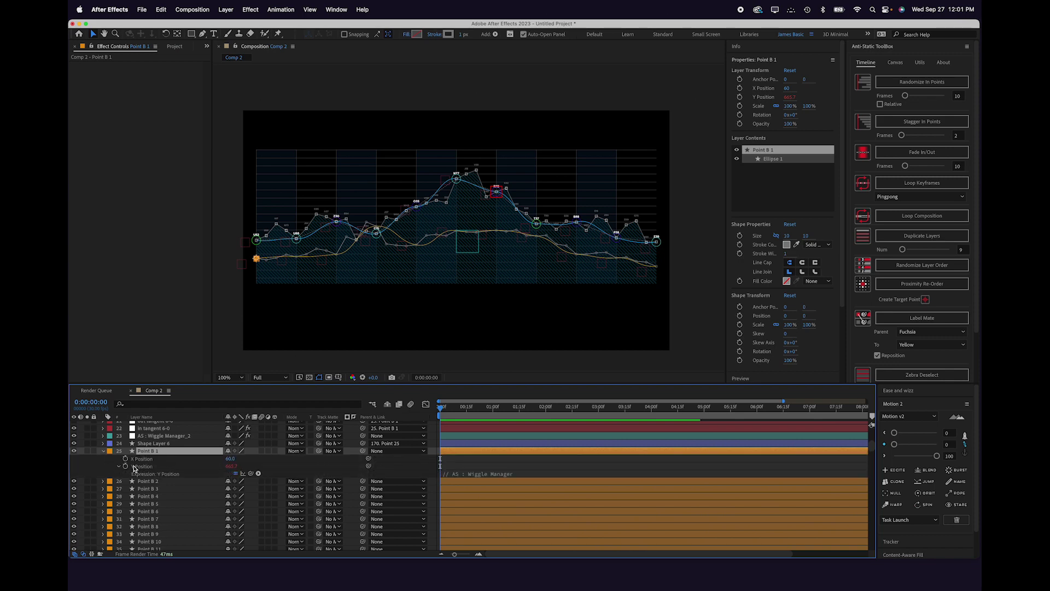
{"action": "left_click", "coordinate": [523, 473]}
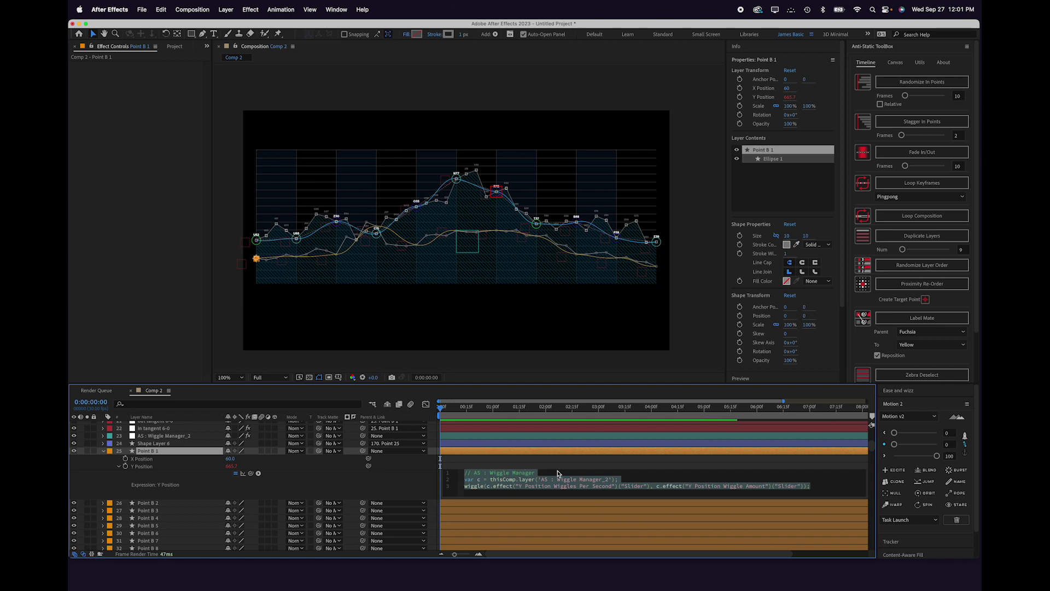
{"action": "key", "text": "Left"}
{"action": "key", "text": "Return"}
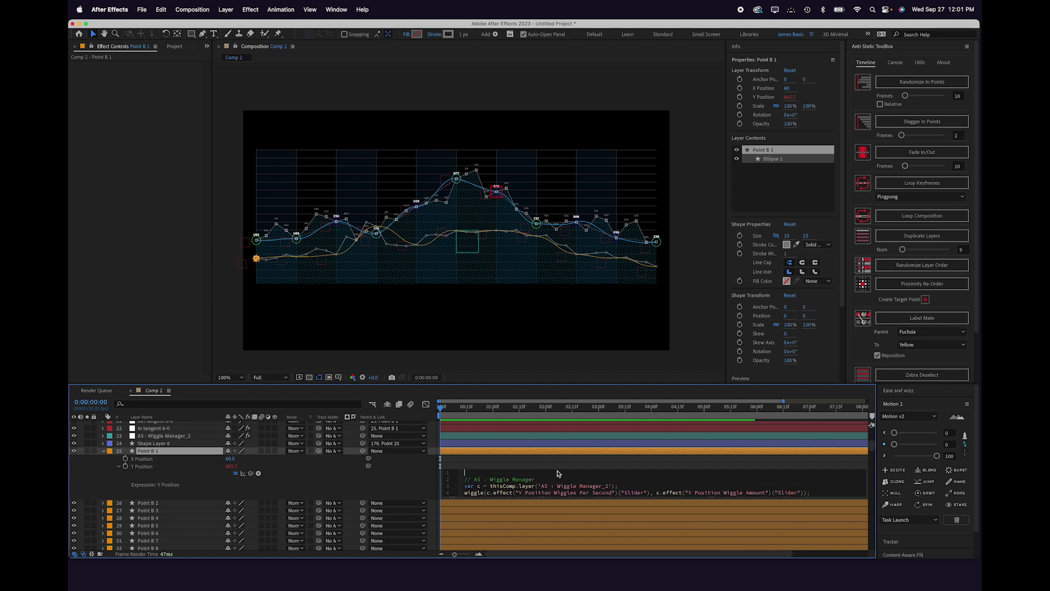
{"action": "type", "text": "poste"}
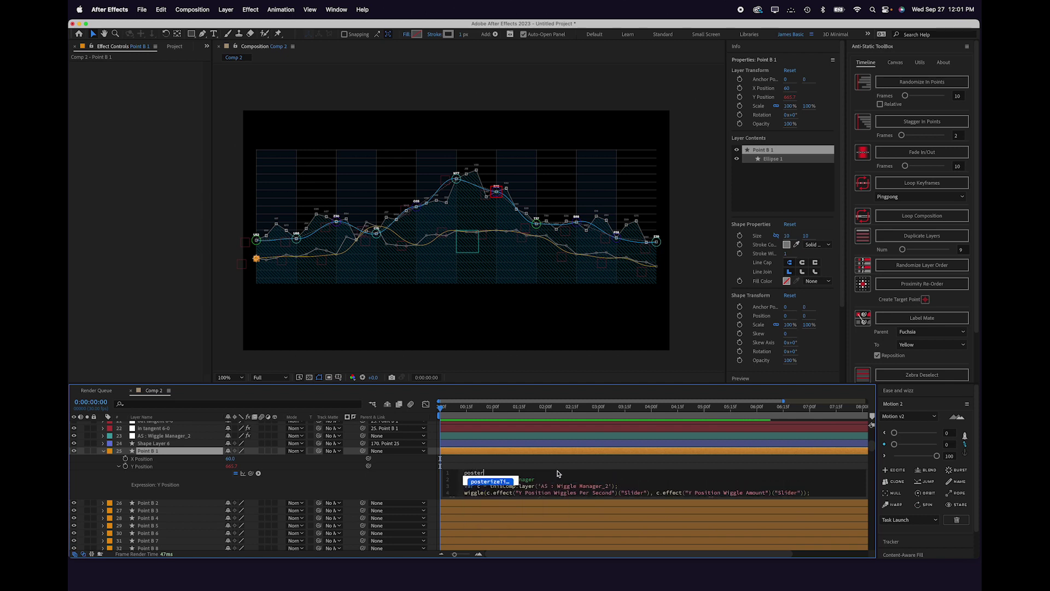
{"action": "type", "text": "r"}
{"action": "key", "text": "Return"}
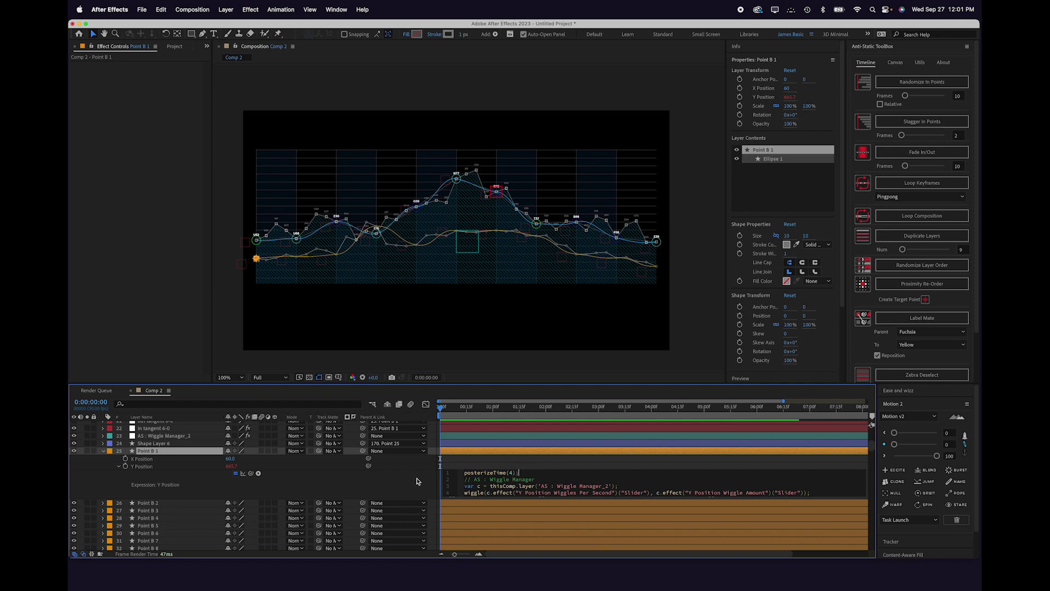
{"action": "left_click", "coordinate": [417, 481]}
- Copy Point B 1's Y Position expression to every layer in its orange label group, deselect all and preview the animation
{"action": "right_click", "coordinate": [146, 466]}
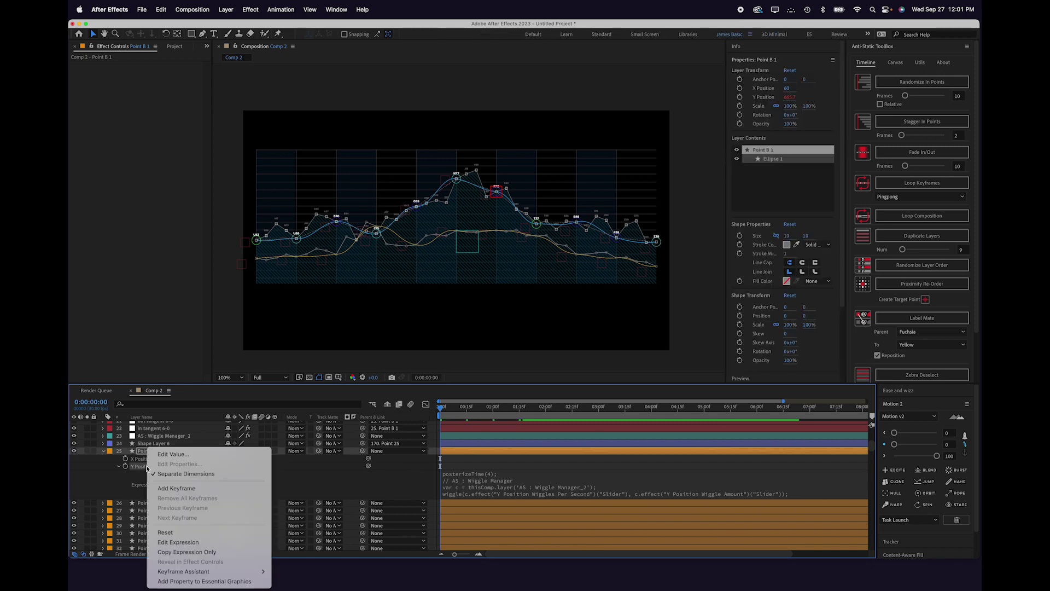
{"action": "left_click", "coordinate": [187, 552]}
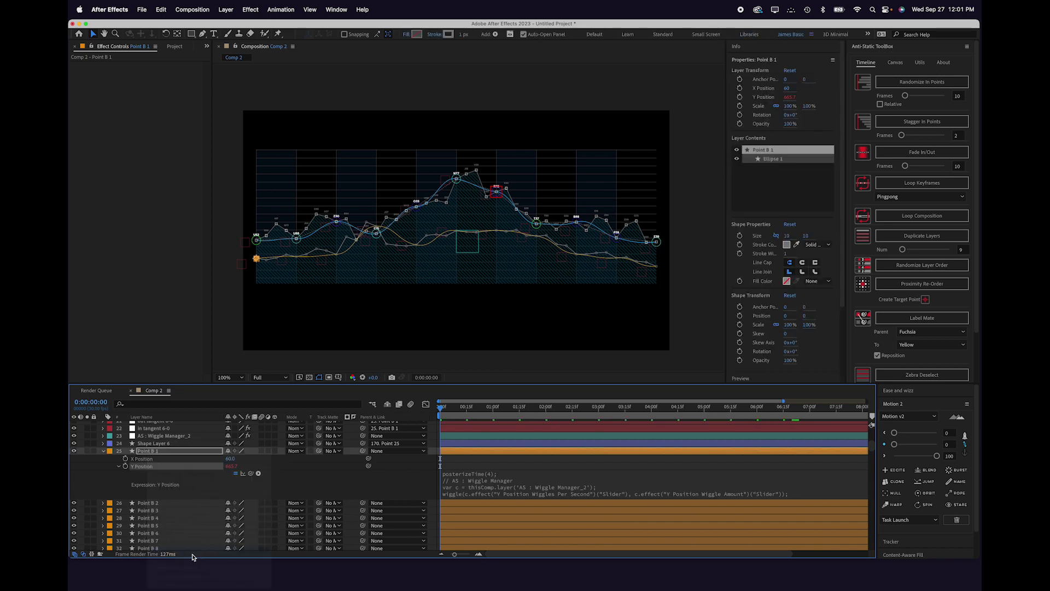
{"action": "left_click", "coordinate": [110, 452]}
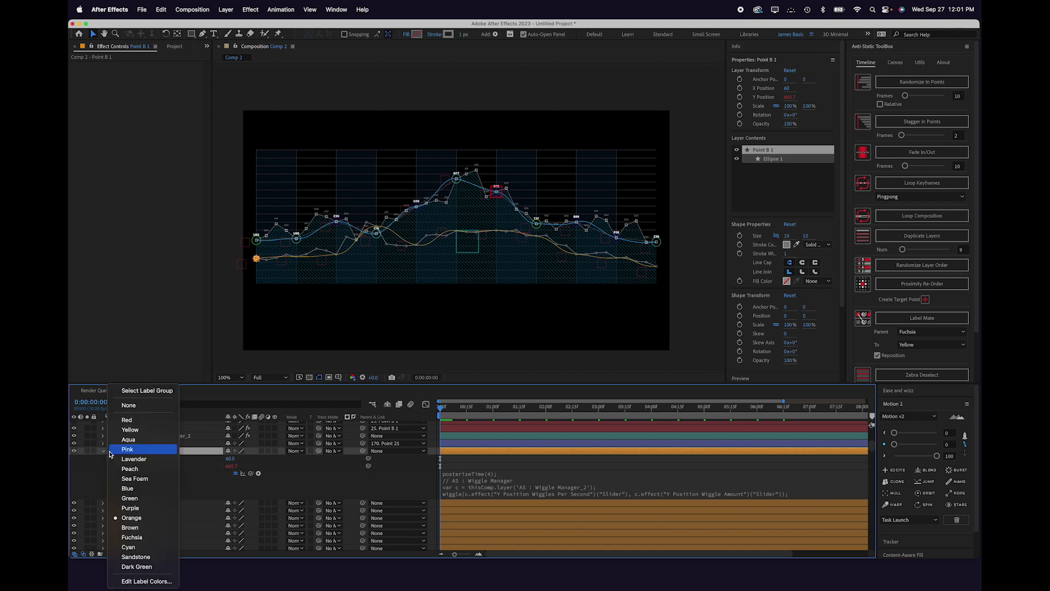
{"action": "left_click", "coordinate": [156, 390]}
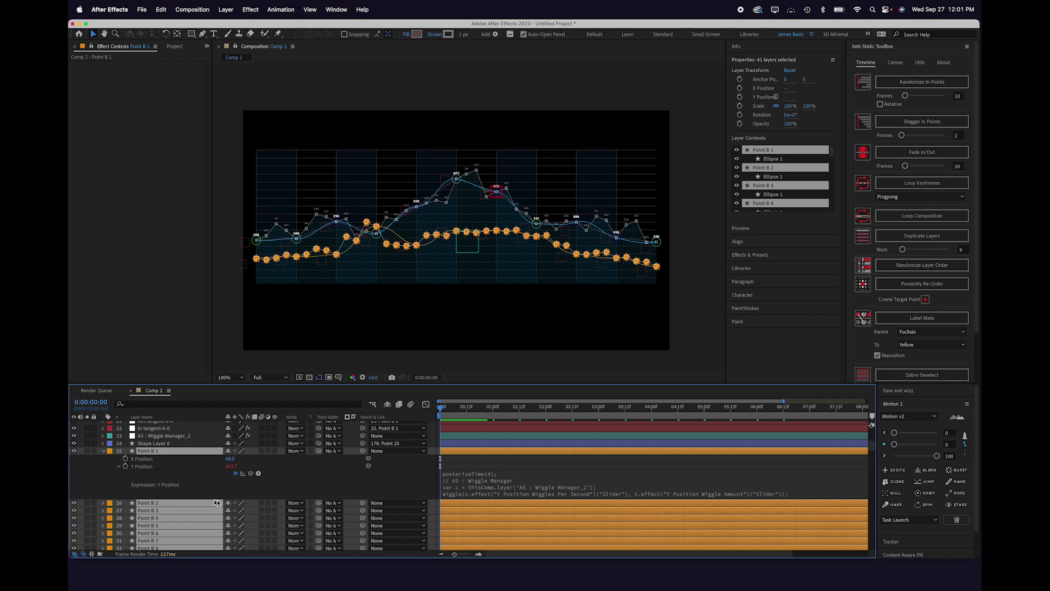
{"action": "left_click", "coordinate": [144, 466]}
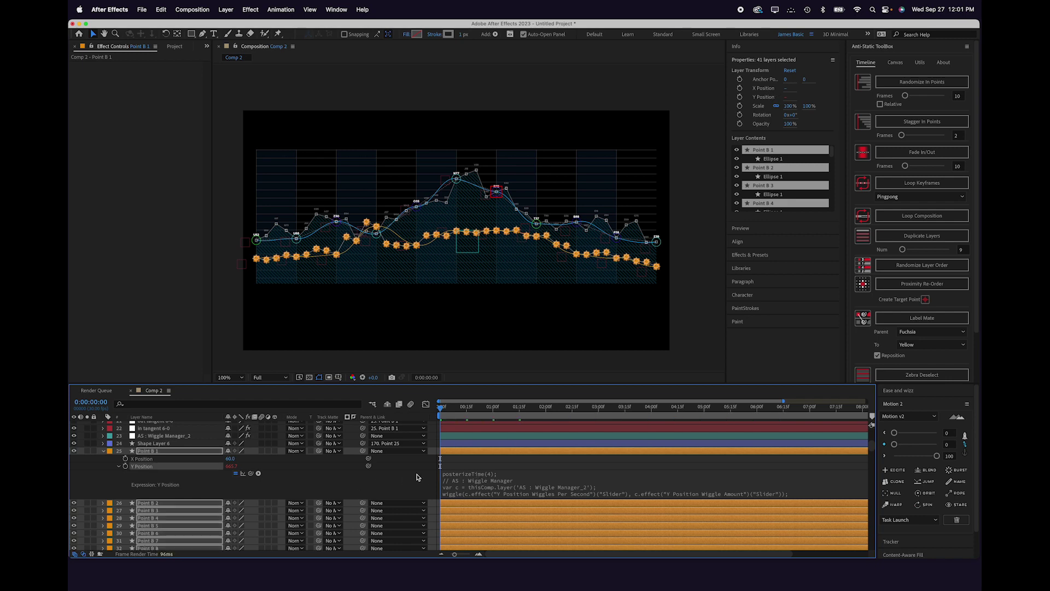
{"action": "key", "text": "super+shift+a"}
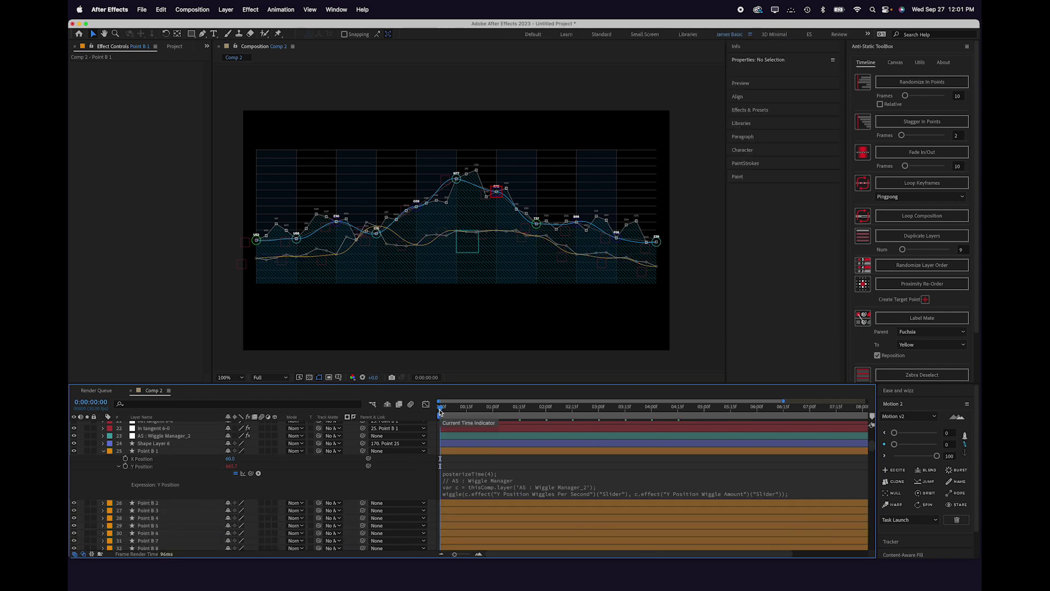
{"action": "key", "text": "space"}
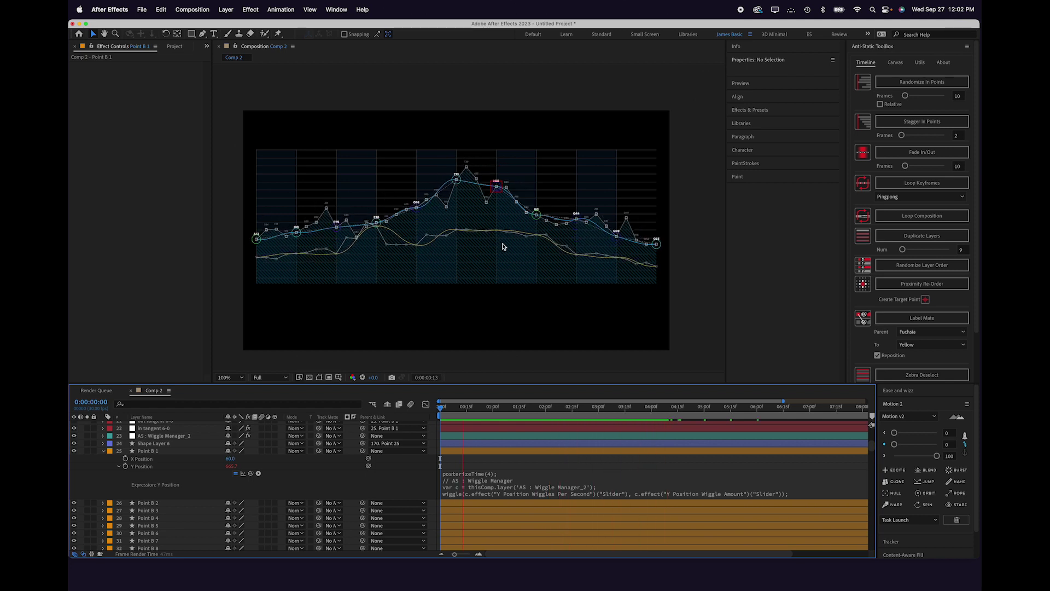
{"action": "left_click", "coordinate": [476, 322]}
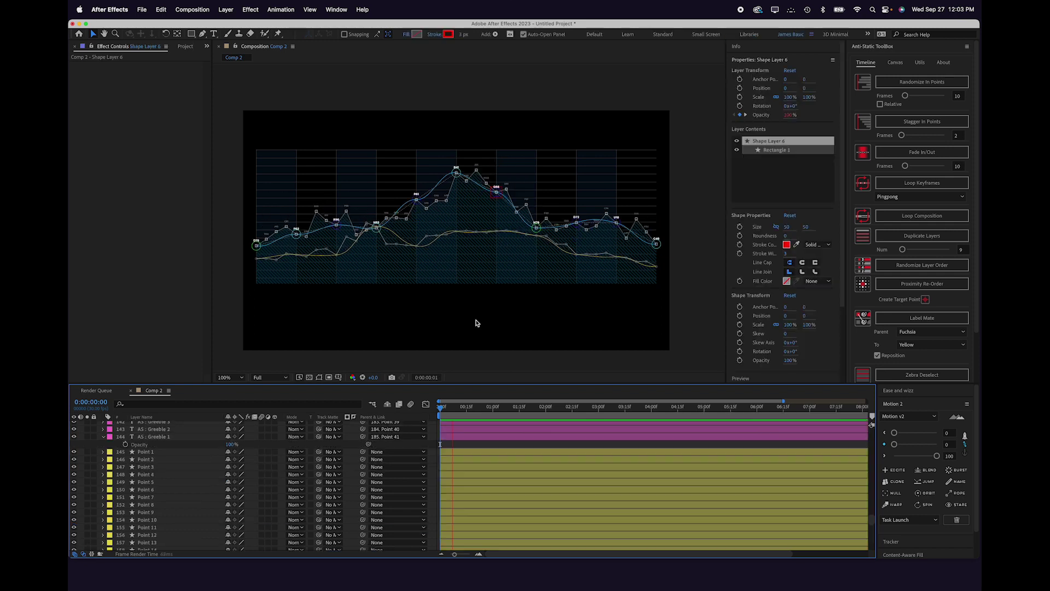